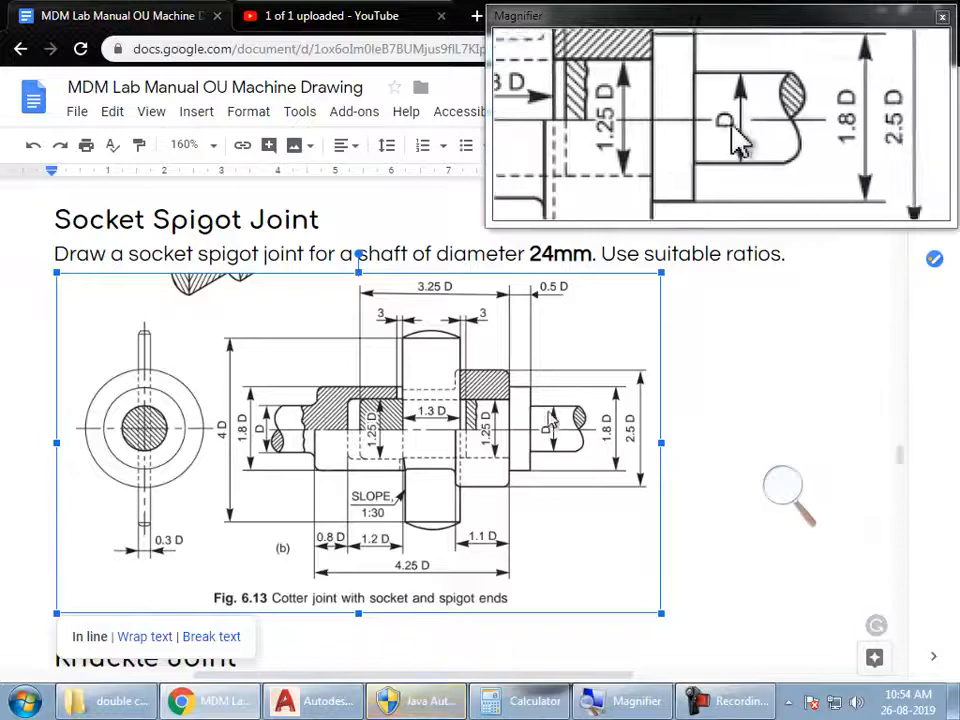
Step: Switch to AutoCAD and draw a long horizontal centre line in the empty space to the right of the existing views
key("alt+Tab")
mouse_move(608, 431)
middle_mouse_down()
mouse_move(546, 490)
mouse_move(507, 458)
middle_mouse_up()
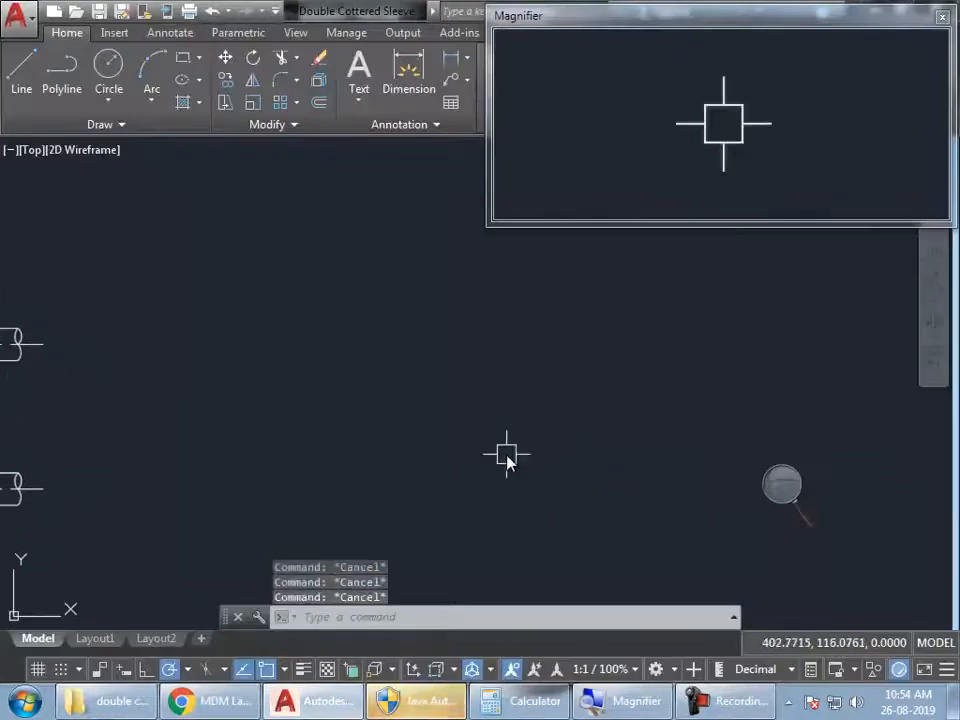
type("l")
key("Return")
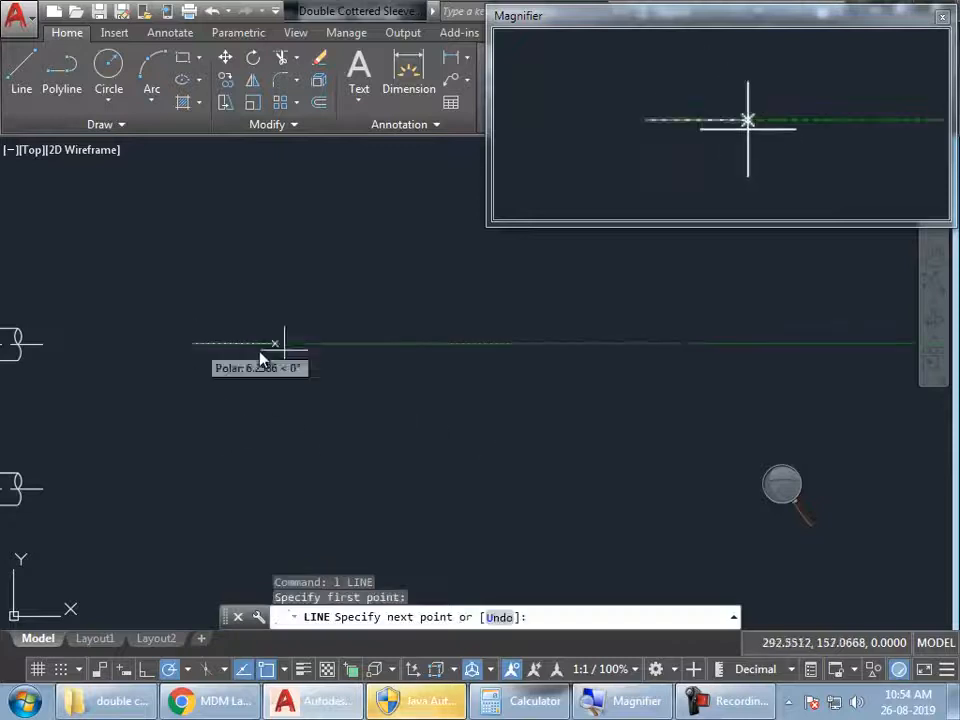
left_click(658, 344)
key("Return")
middle_click_drag(437, 429, 498, 458)
Step: Check the reference figure, then offset the centre line by 8 both above and below to form the shaft edges
key("alt+Tab")
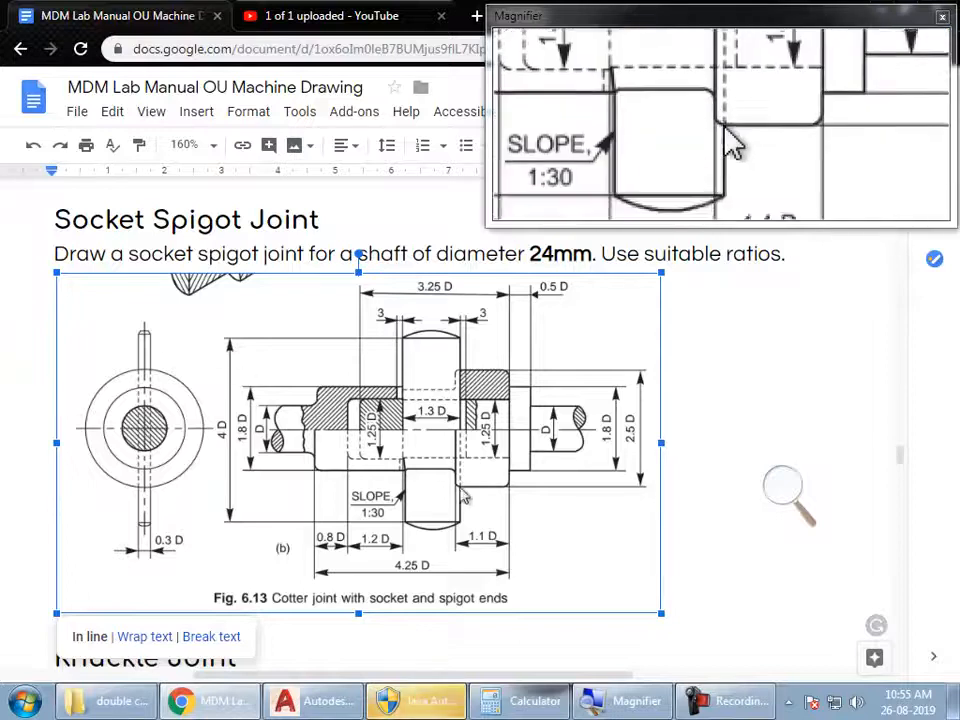
key("alt+Tab")
mouse_move(594, 421)
middle_mouse_down()
mouse_move(632, 452)
mouse_move(596, 452)
middle_mouse_up()
key("Escape")
key("Escape")
type("o")
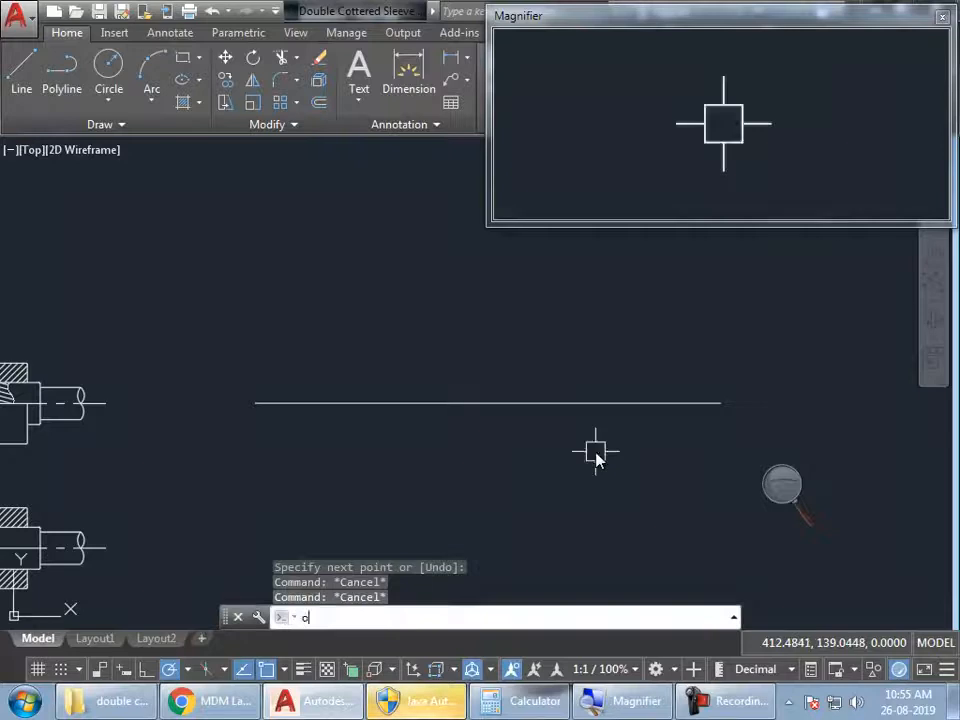
key("Return")
type("8")
key("Return")
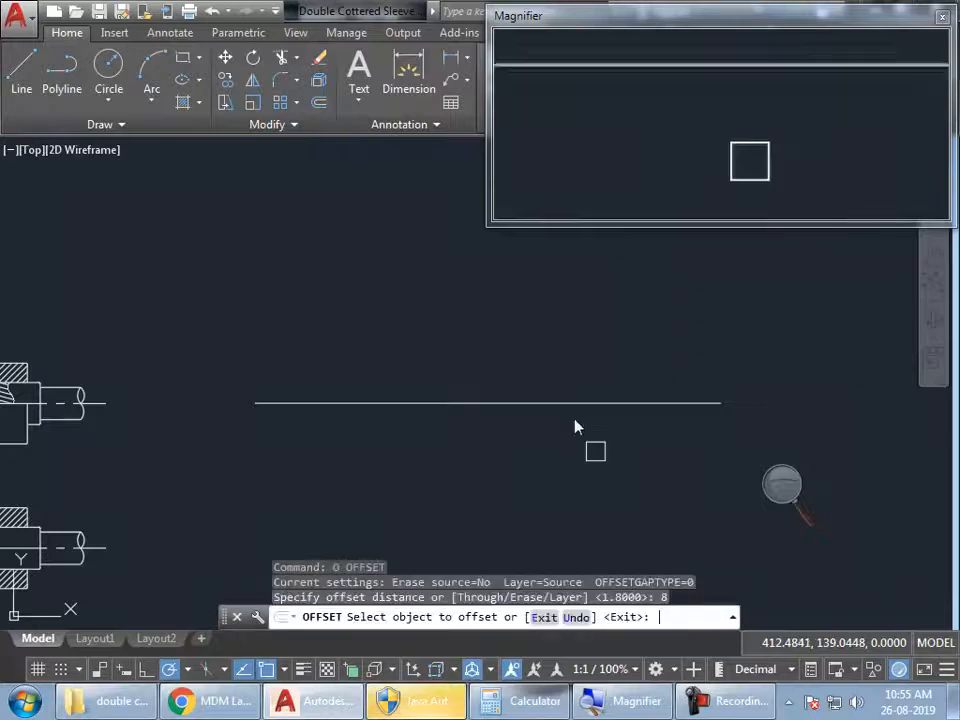
left_click(564, 403)
left_click(561, 360)
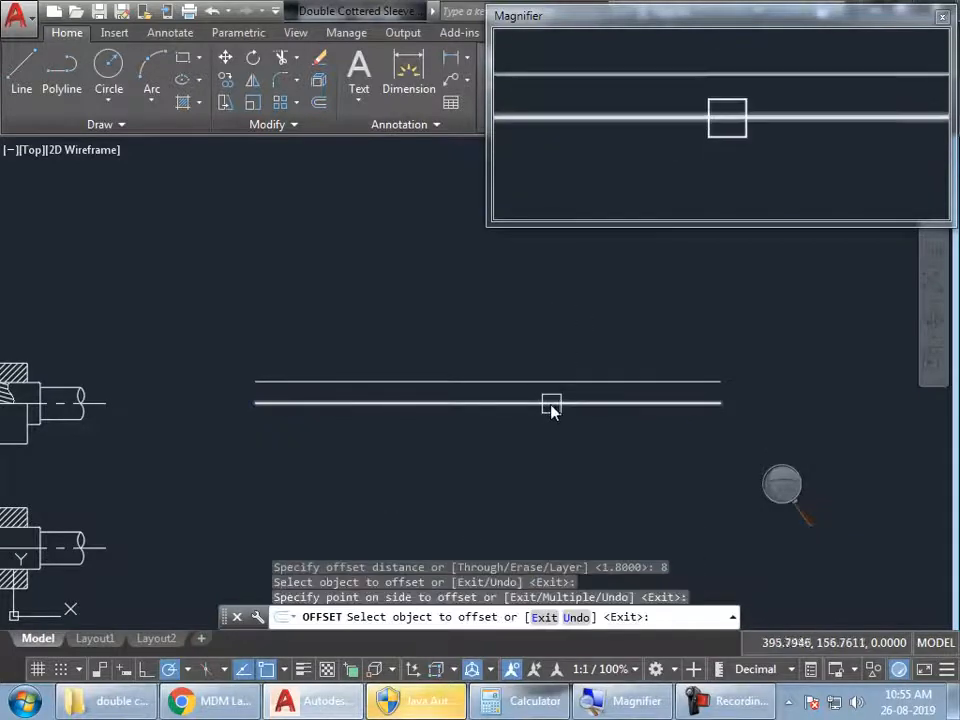
left_click(552, 404)
left_click(544, 471)
middle_click_drag(579, 474, 523, 487)
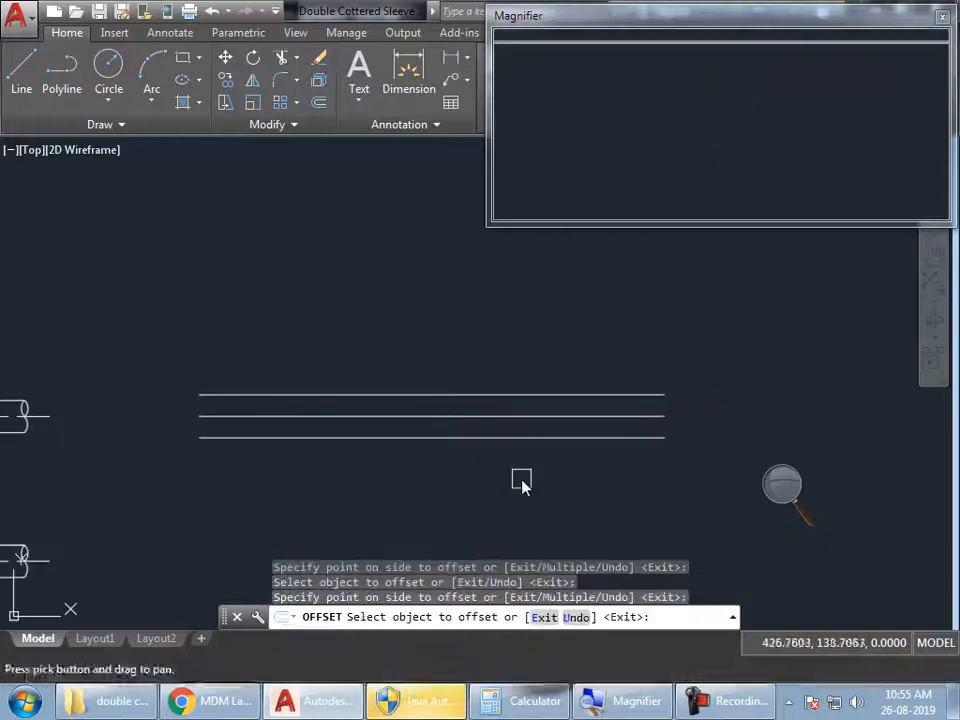
key("Return")
Step: Check the shaft's broken end in the reference figure and draw a three-point arc between the left ends of the upper edge and centre line
key("alt+Tab")
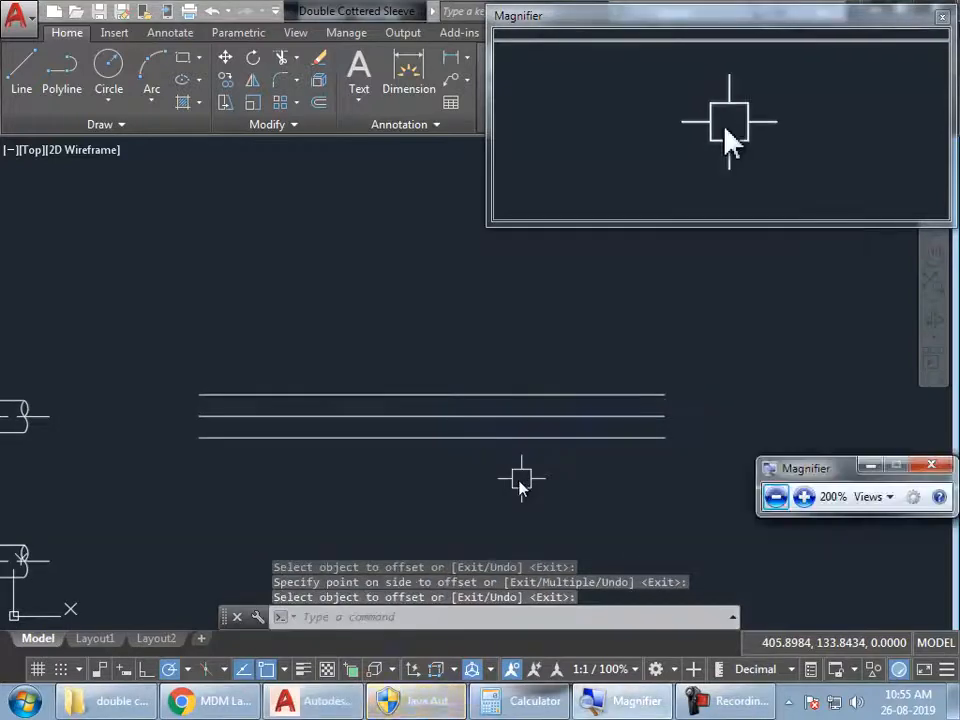
key("alt+Tab")
key("alt+Tab")
key("alt+Tab")
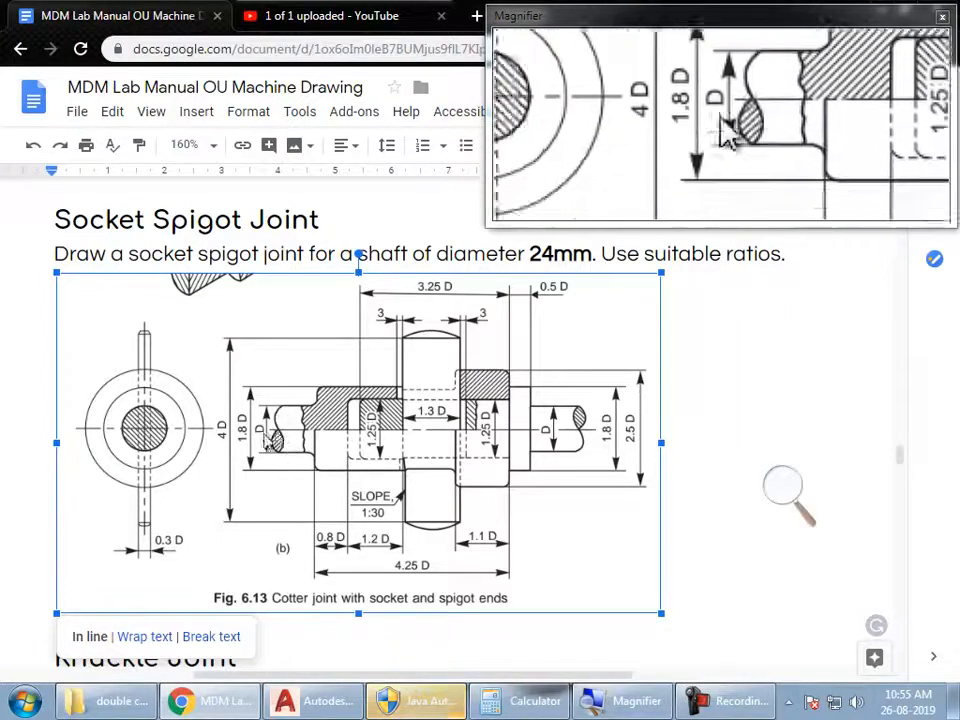
key("alt+Tab")
scroll(185, 421, "up", 4)
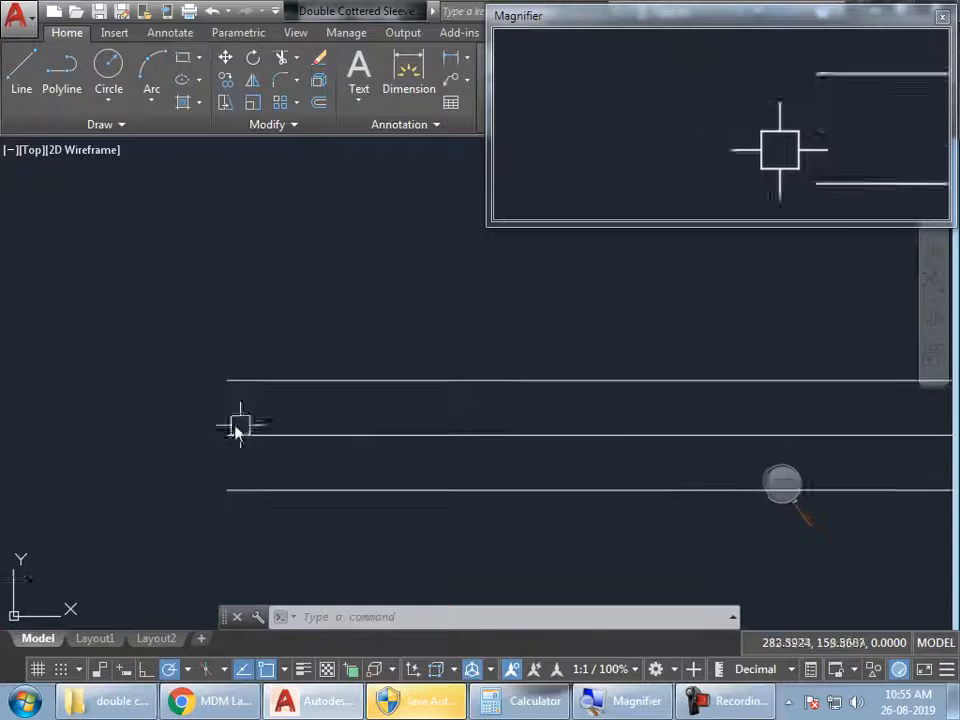
type("a")
key("Return")
scroll(205, 410, "up", 1)
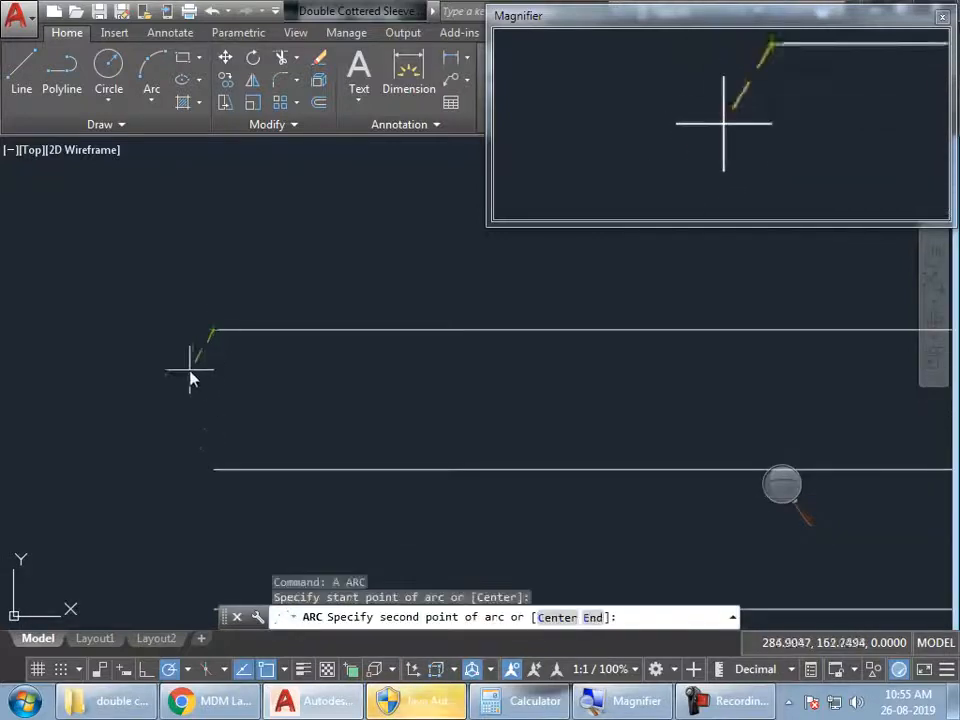
left_click(185, 390)
left_click(220, 472)
middle_click_drag(255, 450, 264, 401)
Step: Adjust the bulge of the shaft-end arc by stretching its midpoint horizontally
left_click(231, 356)
left_click(165, 364)
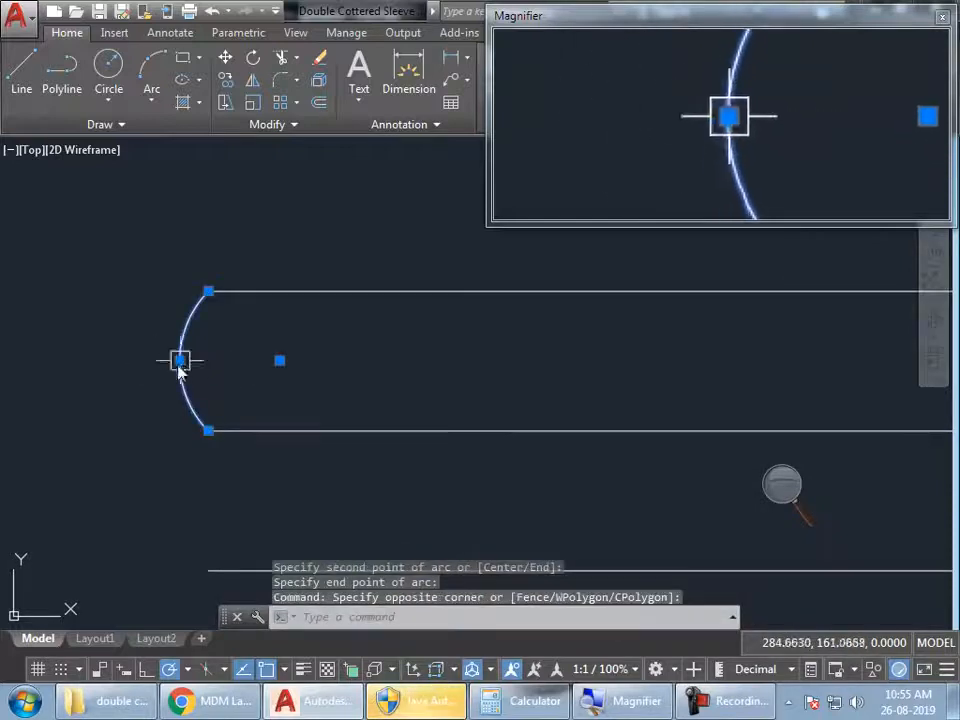
left_click(180, 361)
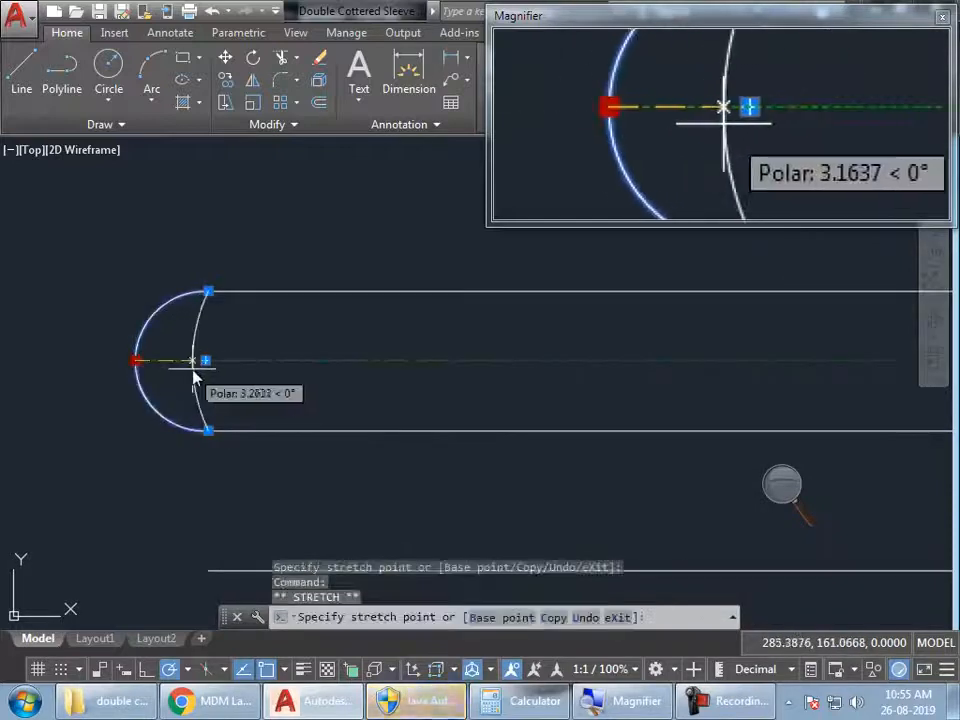
left_click(198, 377)
left_click(191, 363)
left_click(183, 364)
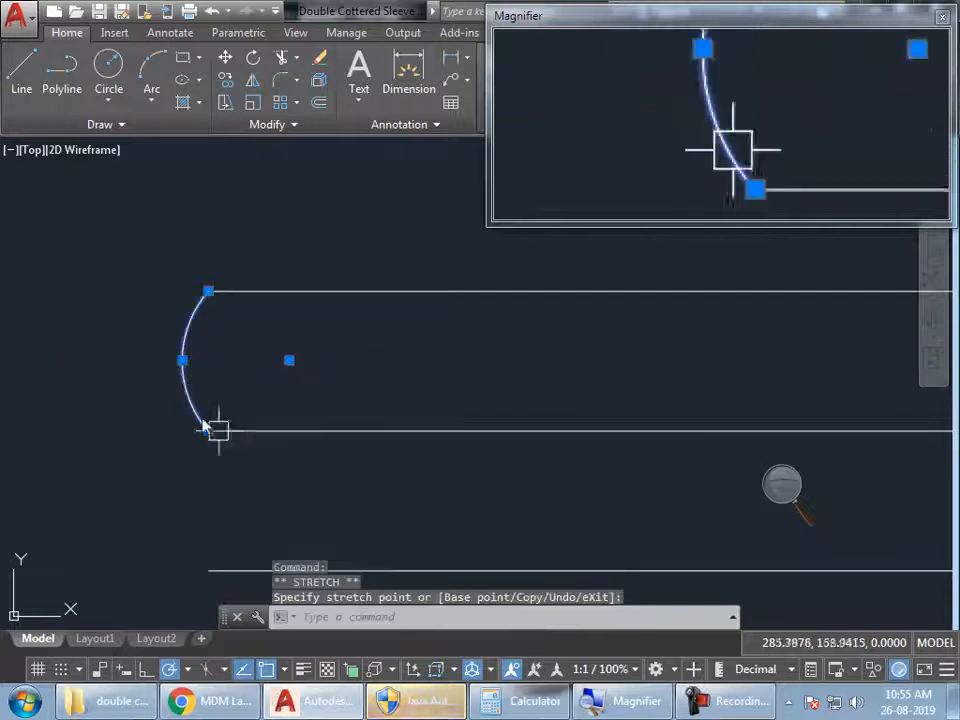
middle_click_drag(249, 427, 233, 405)
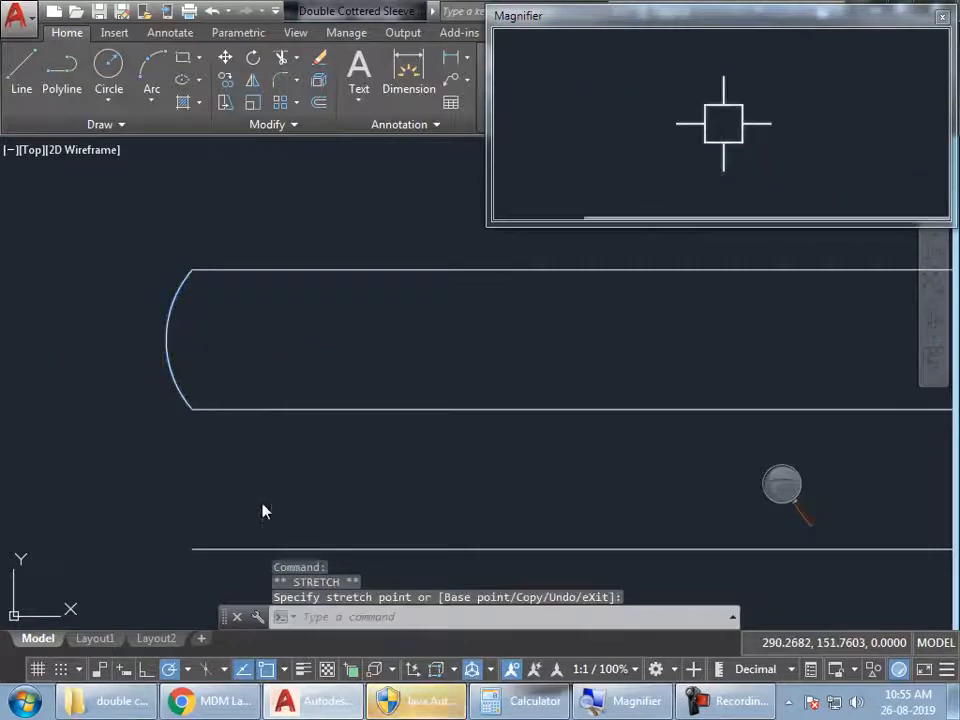
key("Escape")
key("Escape")
Step: Mirror the shaft-end arc across the centre line, keeping the original
left_click(178, 397)
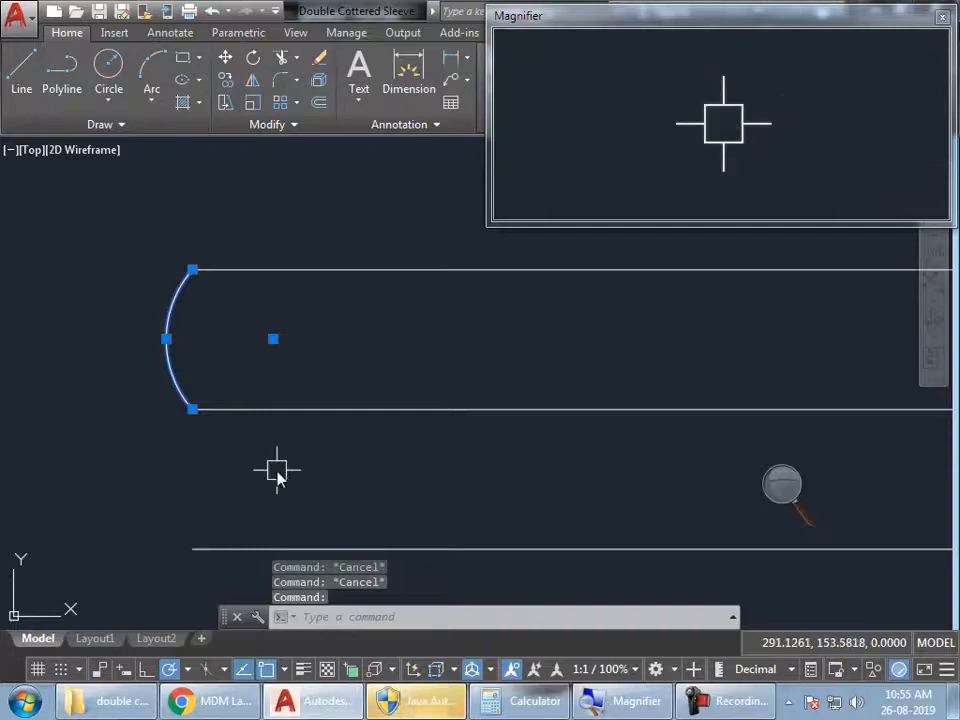
type("mi")
key("Return")
left_click(251, 410)
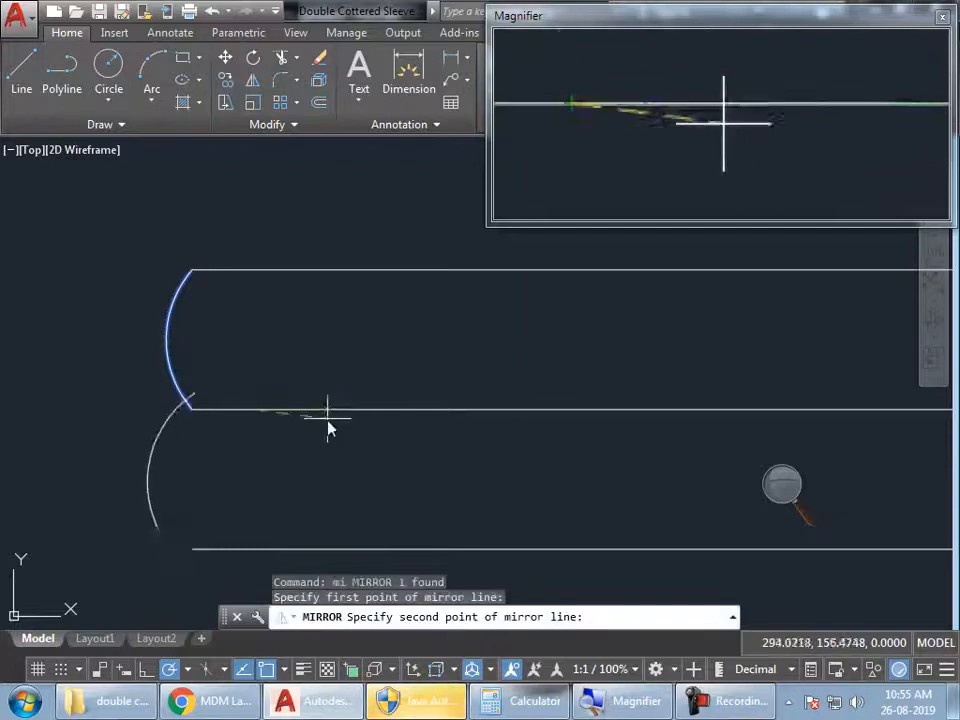
left_click(341, 410)
key("Return")
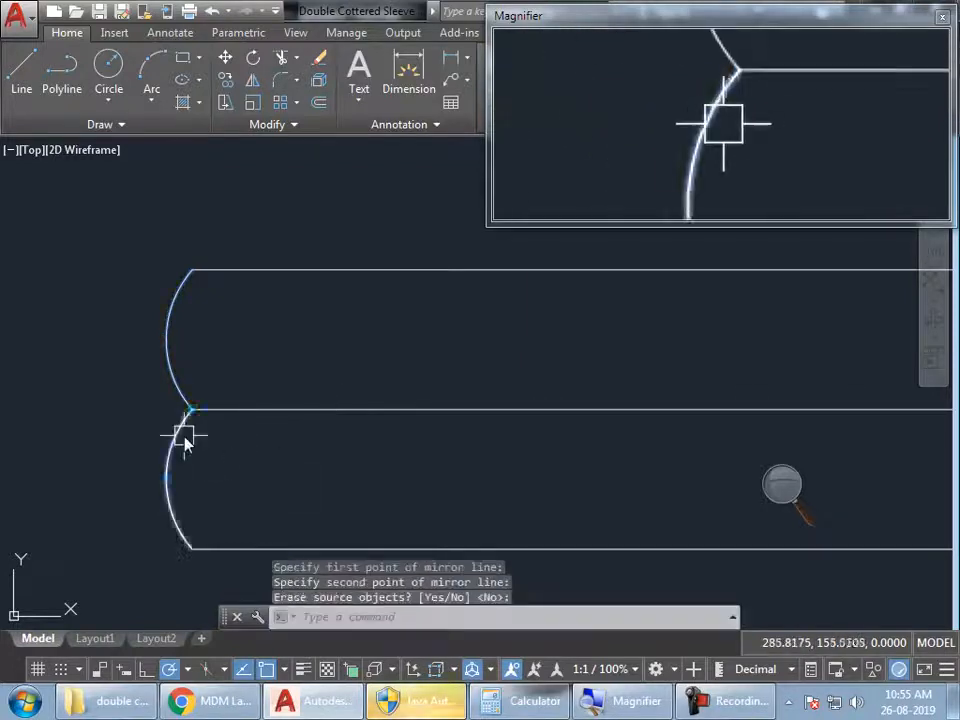
Step: Mirror the lower arc about a vertical line through its endpoints, keeping the original, to complete the shaft's break symbol
left_click(186, 437)
key("Return")
left_click(192, 411)
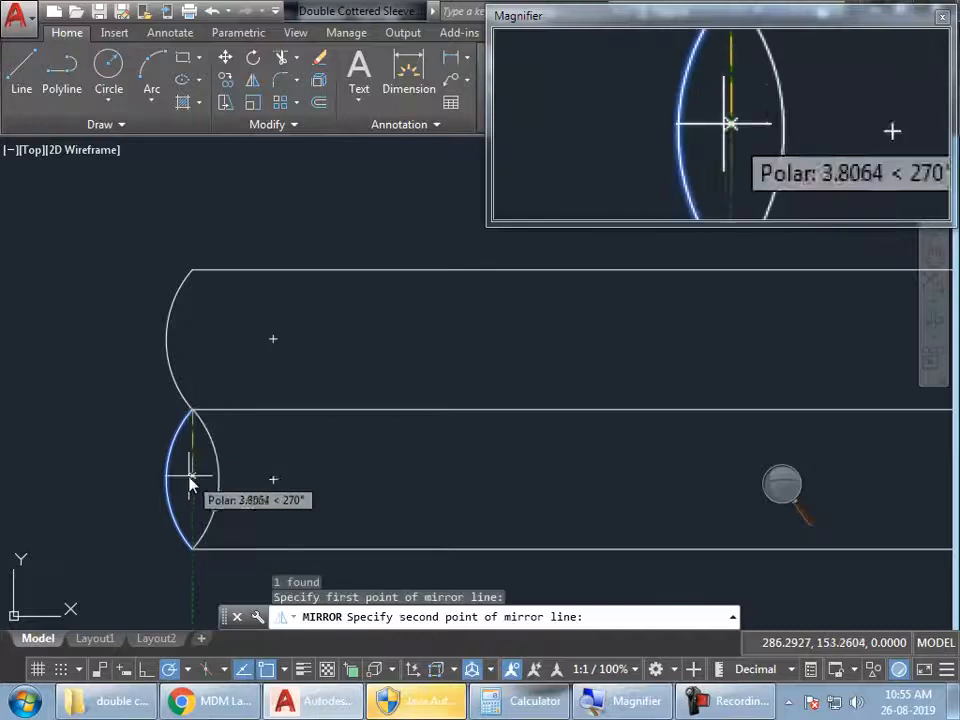
left_click(191, 480)
key("Return")
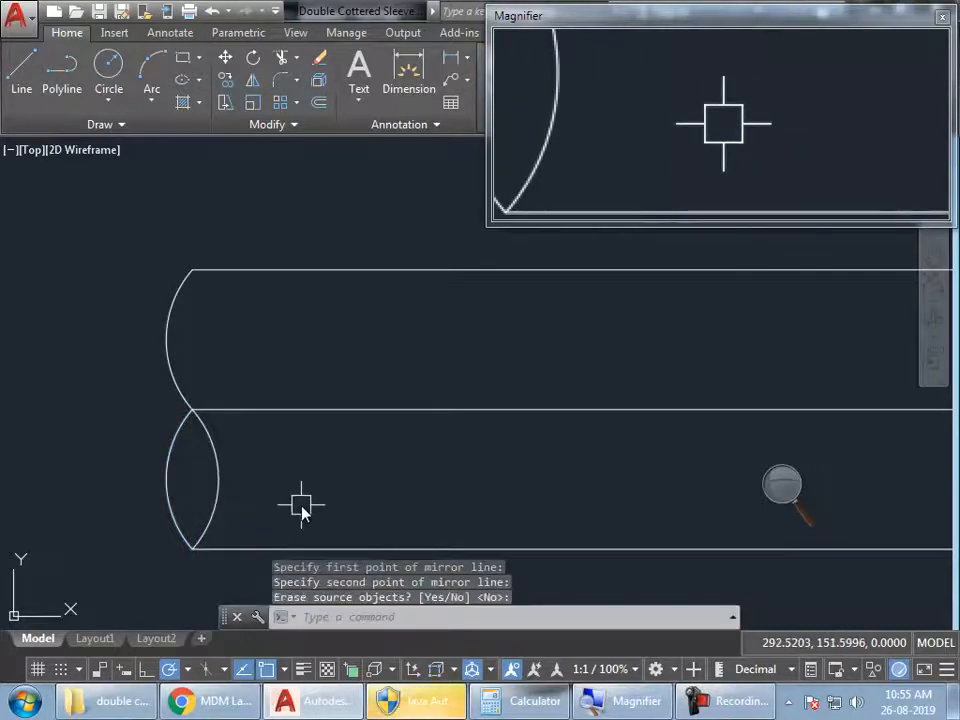
scroll(231, 411, "down", 4)
mouse_move(381, 446)
middle_mouse_down()
mouse_move(249, 437)
mouse_move(268, 434)
middle_mouse_up()
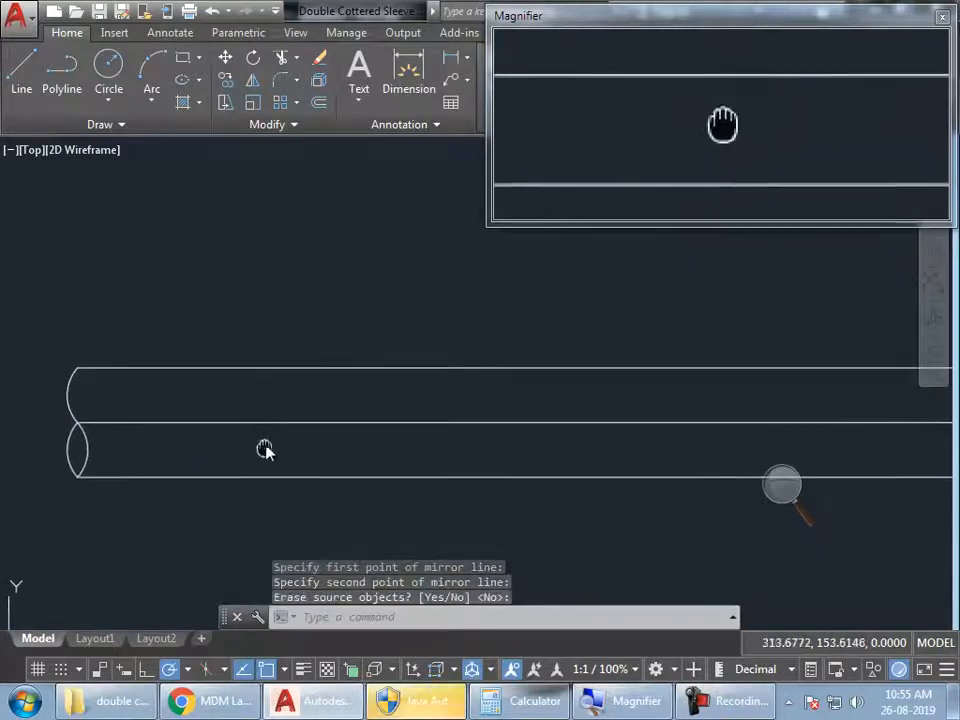
Step: Check the socket's end face in the reference figure and draw a vertical line crossing all three shaft lines near their left end
key("alt+Tab")
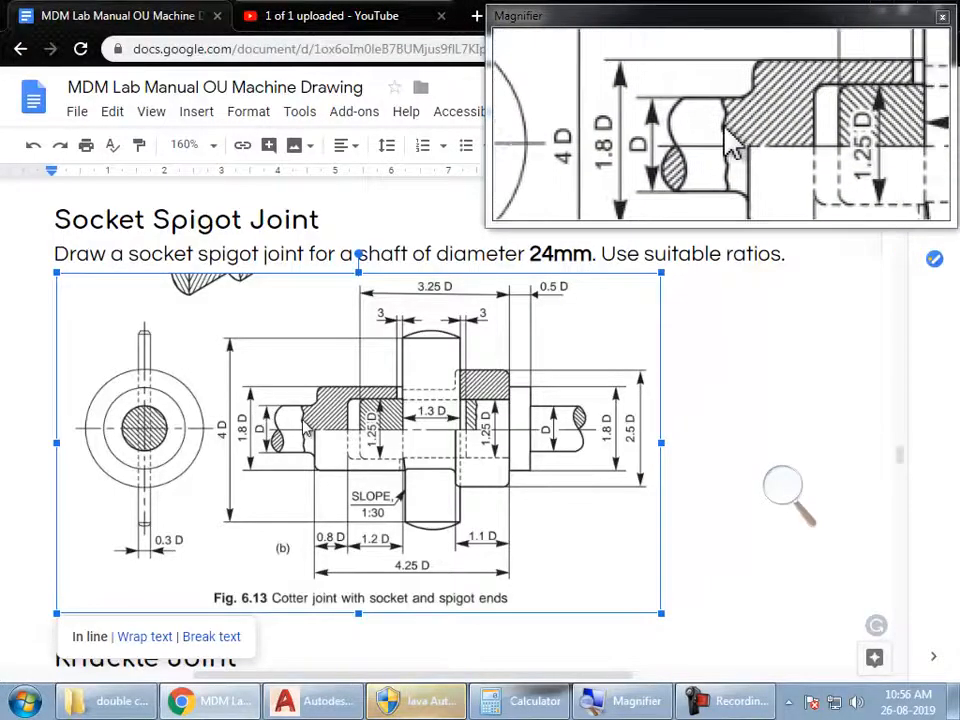
key("alt+Tab")
type("l")
key("Return")
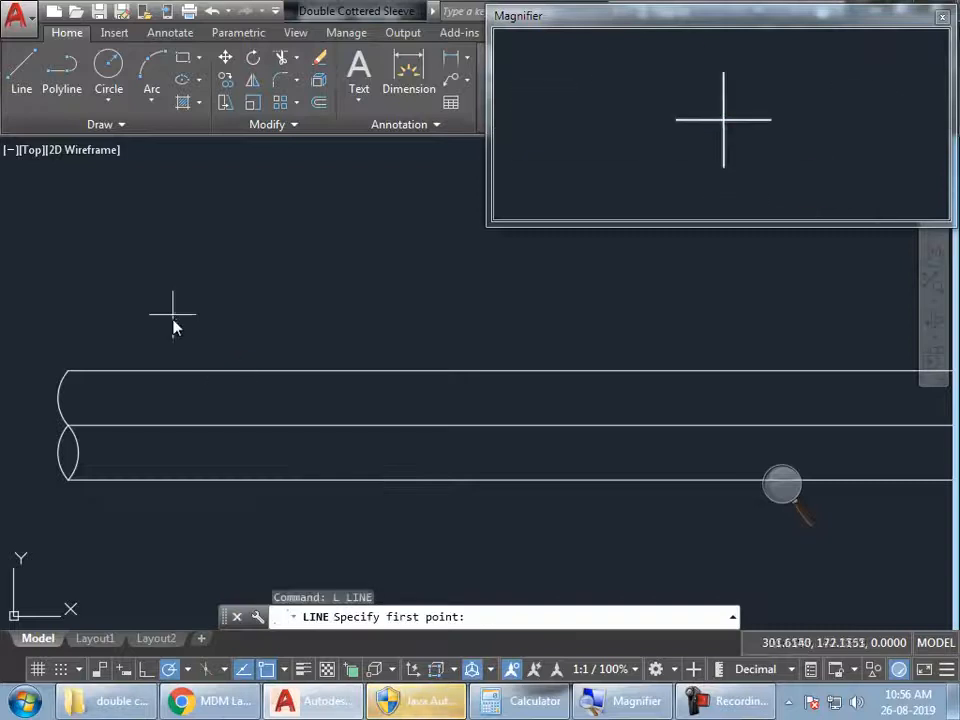
left_click(178, 270)
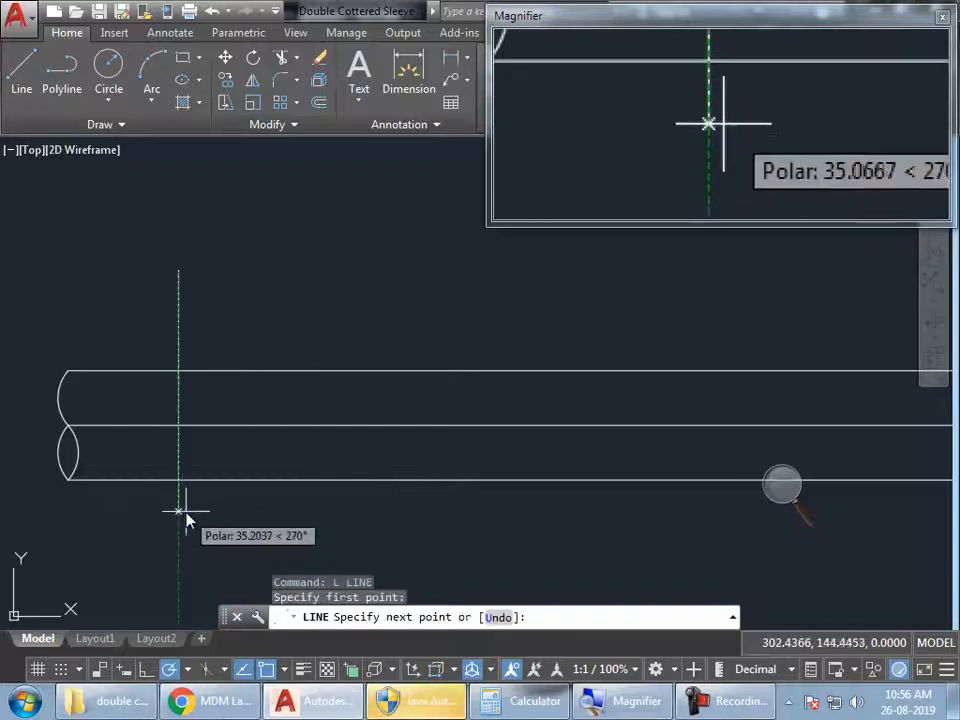
left_click(180, 573)
key("Return")
middle_click_drag(266, 512, 253, 516)
Step: Look up the 1.8 D socket diameter in the reference figure and offset the centre line by 14.4 above and below
key("alt+Tab")
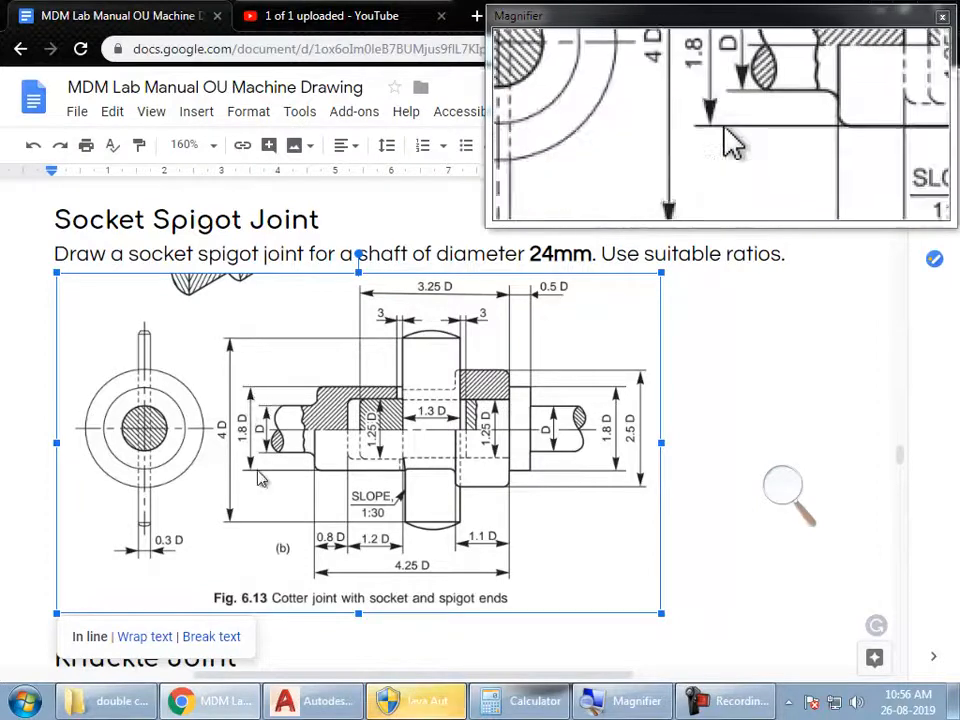
left_click(535, 704)
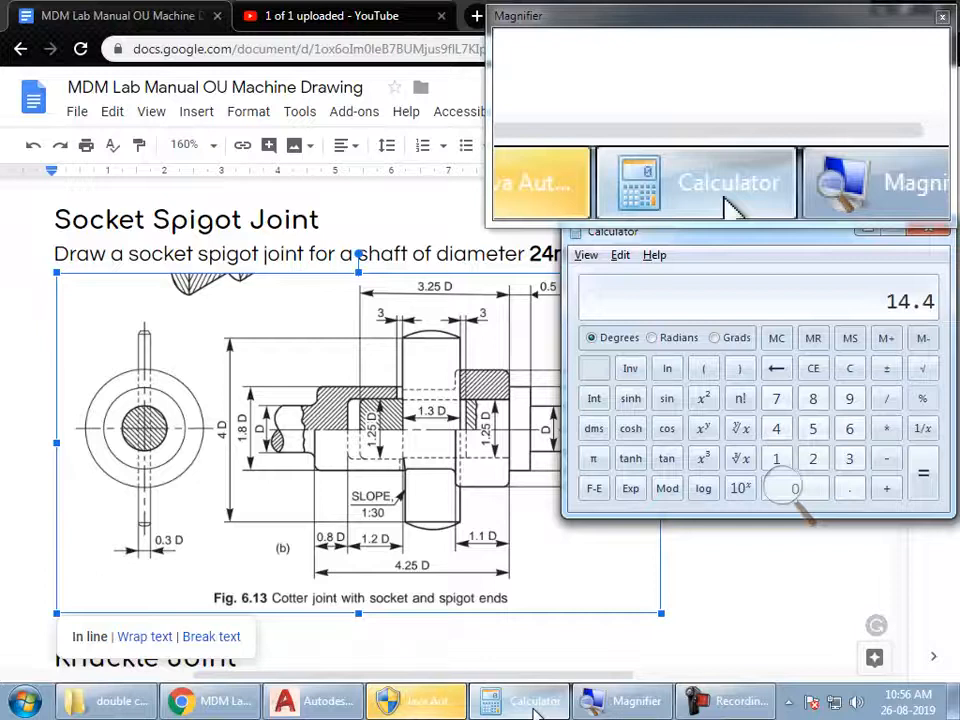
left_click(465, 555)
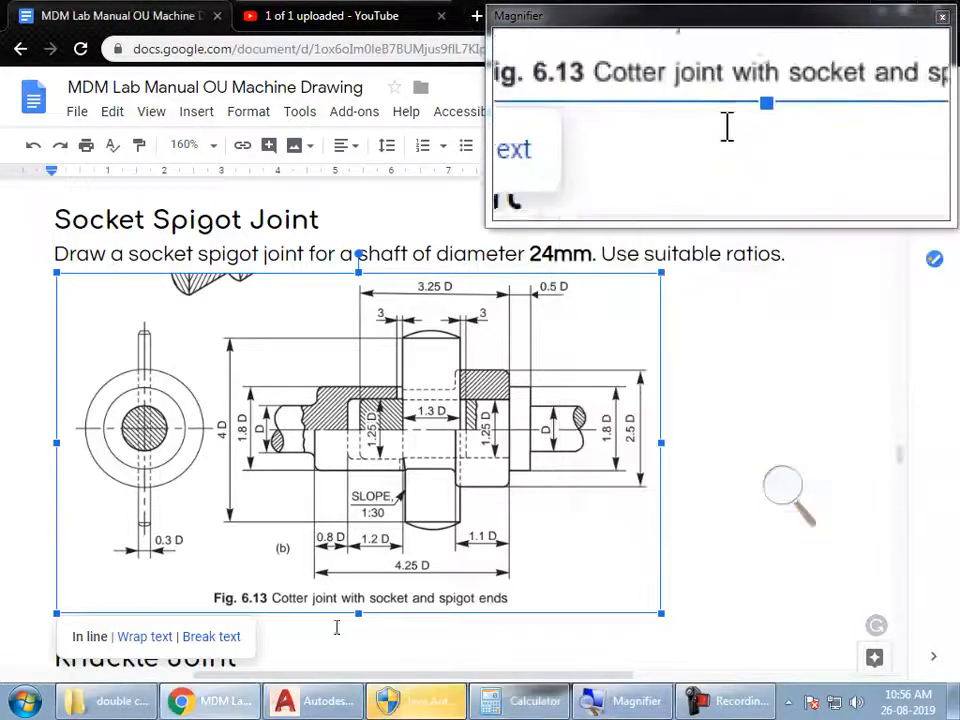
left_click(310, 701)
key("Escape")
key("Escape")
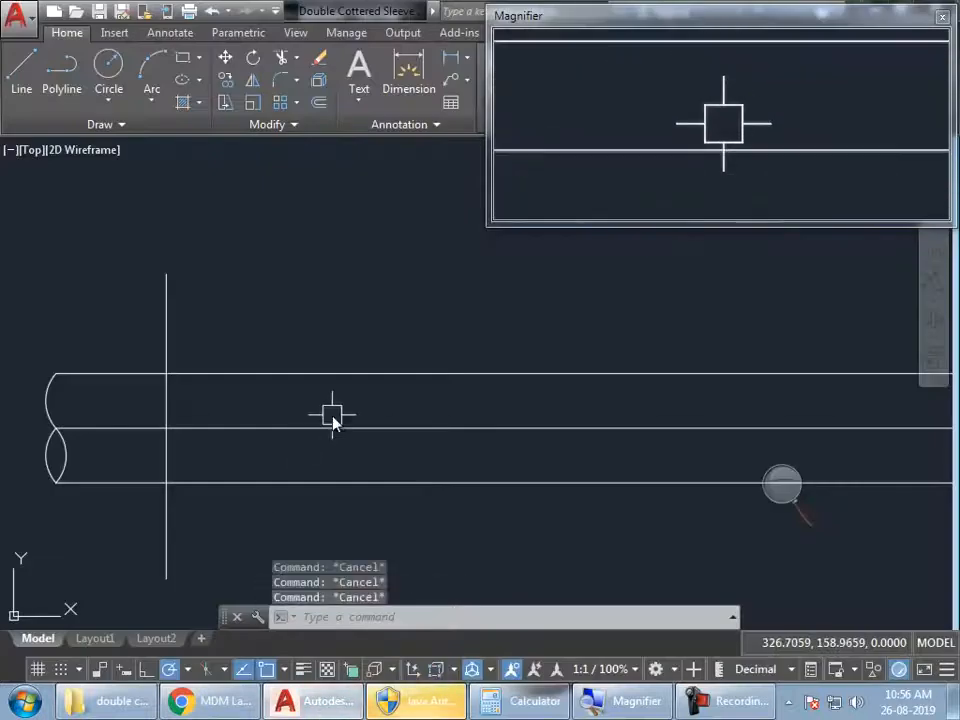
type("o")
key("Return")
type("14.4")
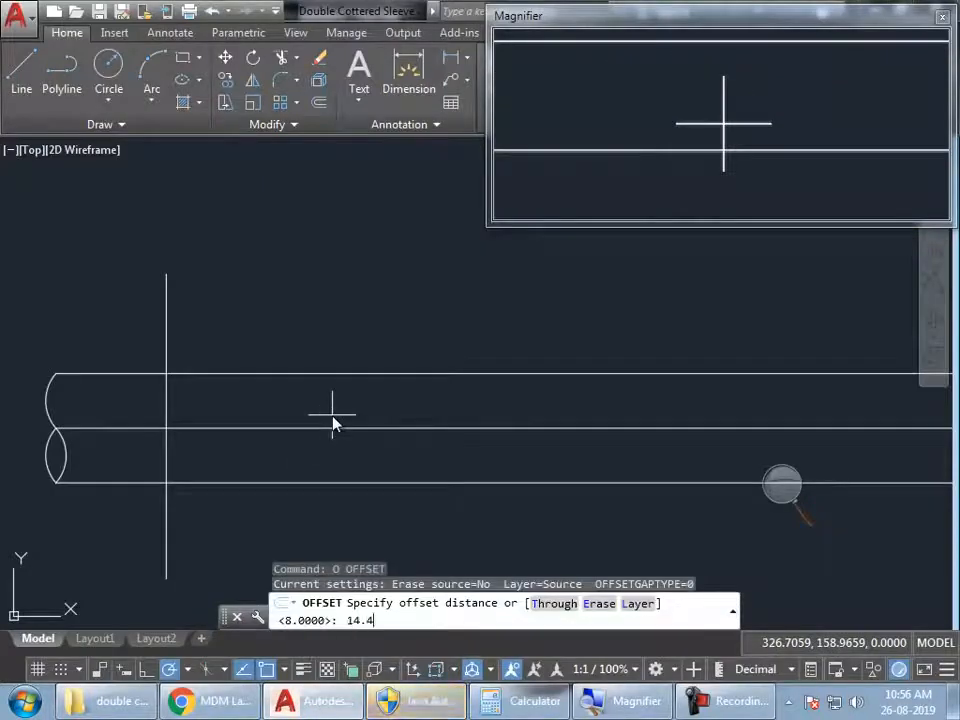
key("Return")
left_click(334, 427)
left_click(336, 316)
left_click(313, 429)
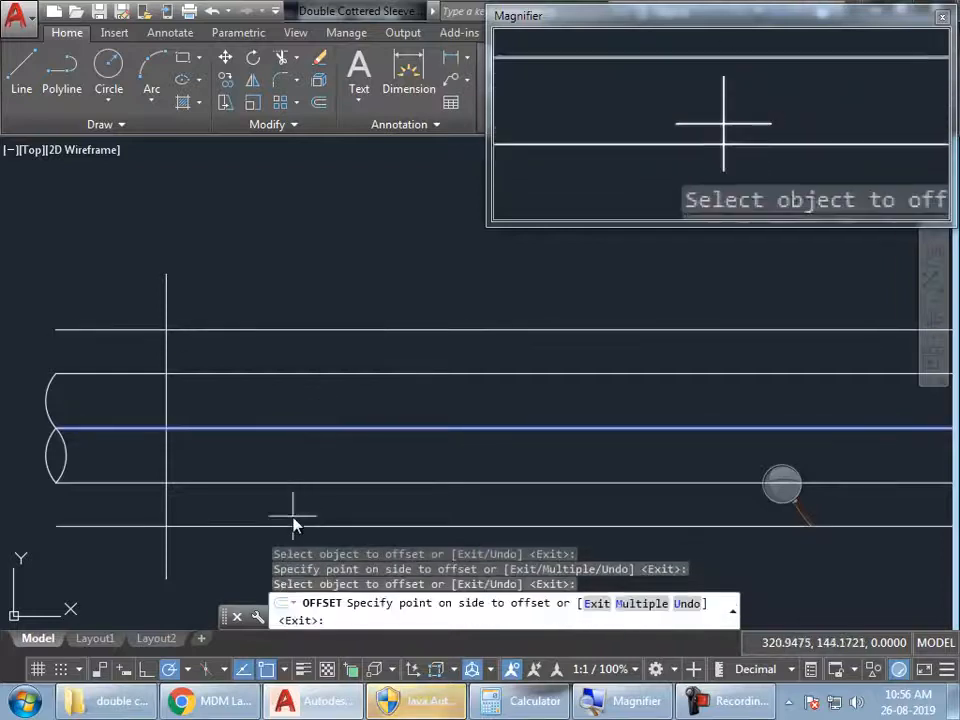
left_click(296, 520)
key("Return")
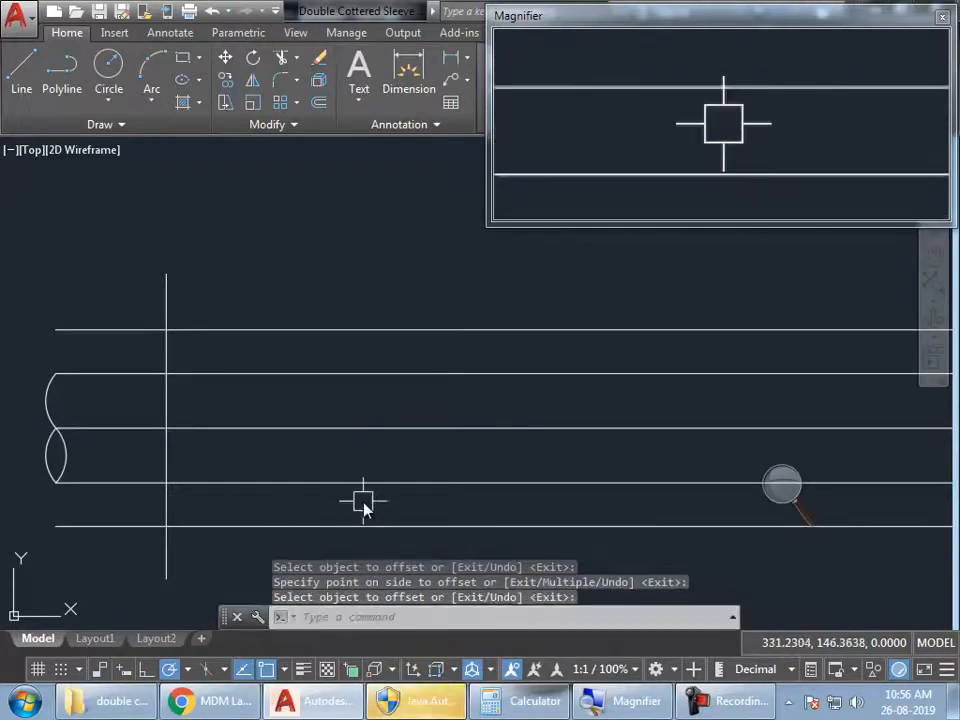
Step: Trim the outer socket lines left of the vertical line and cut off the vertical line's ends beyond the outer lines
middle_click_drag(363, 507, 356, 479)
type("tr")
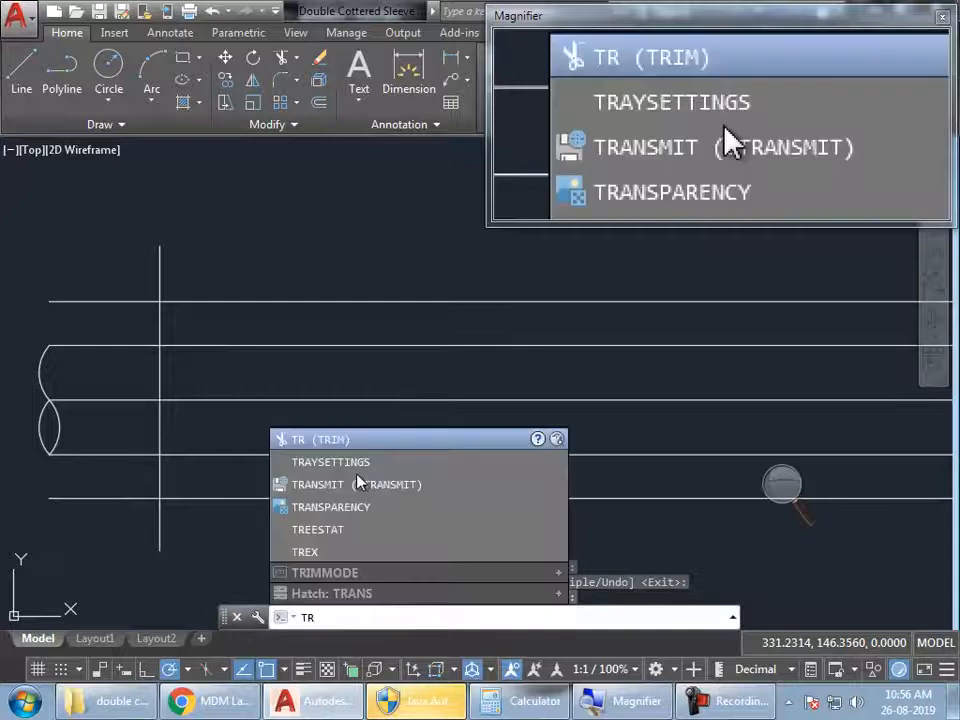
key("Return")
key("Return")
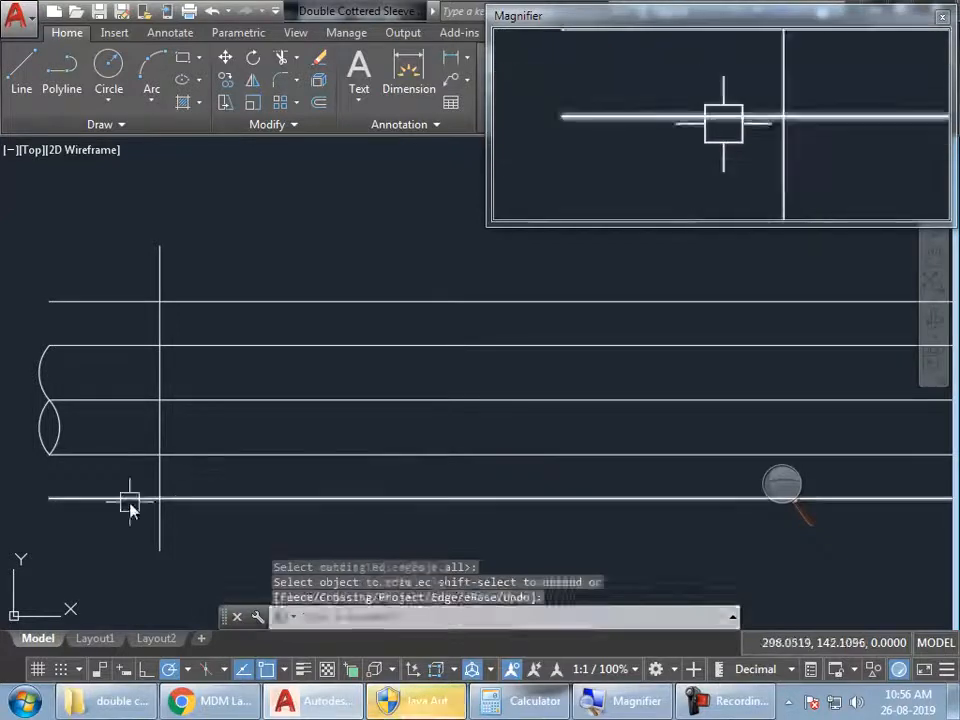
left_click(159, 525)
left_click(135, 499)
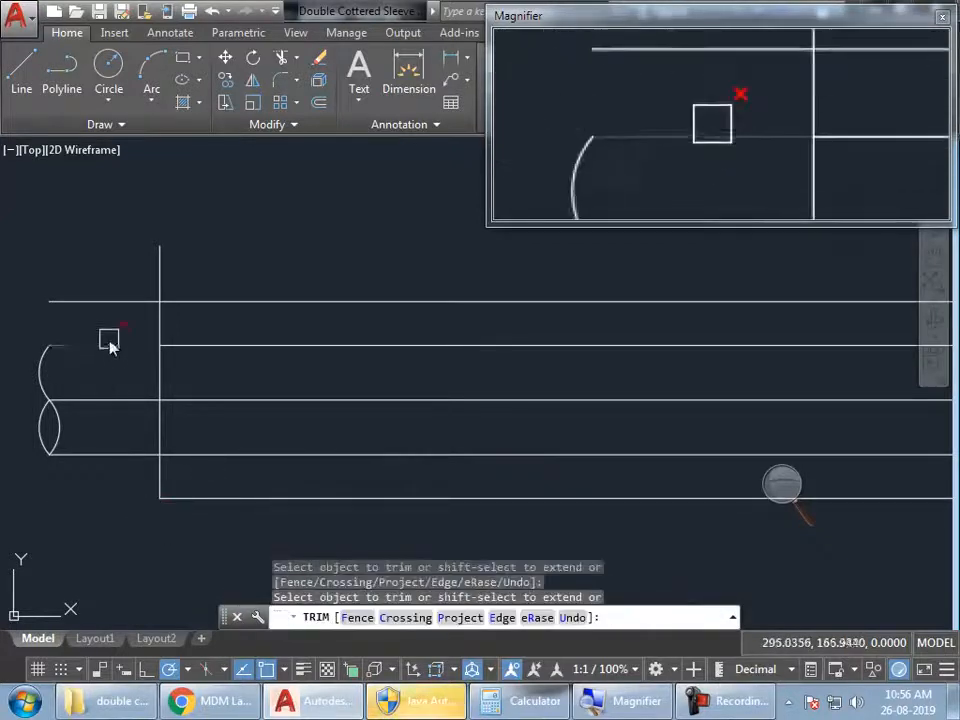
left_click(107, 311)
left_click(103, 294)
left_click(156, 271)
key("Return")
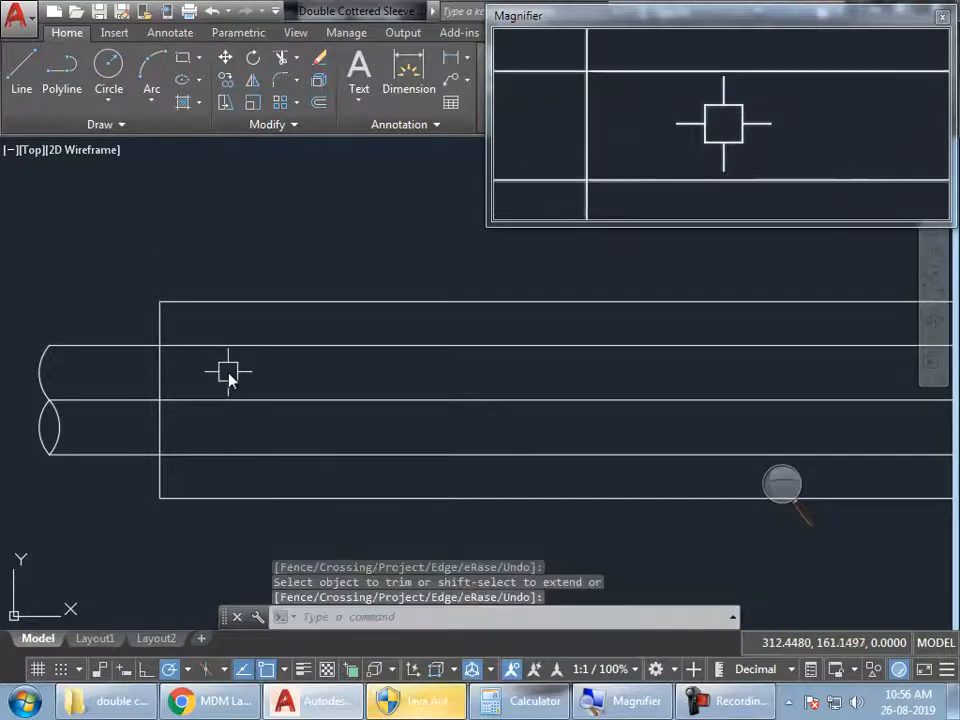
Step: Examine the socket's remaining diameters in the lab manual's cotter joint figure, clearing the screen recorder window that covers it
key("Return")
key("Return")
key("Return")
key("alt+Tab")
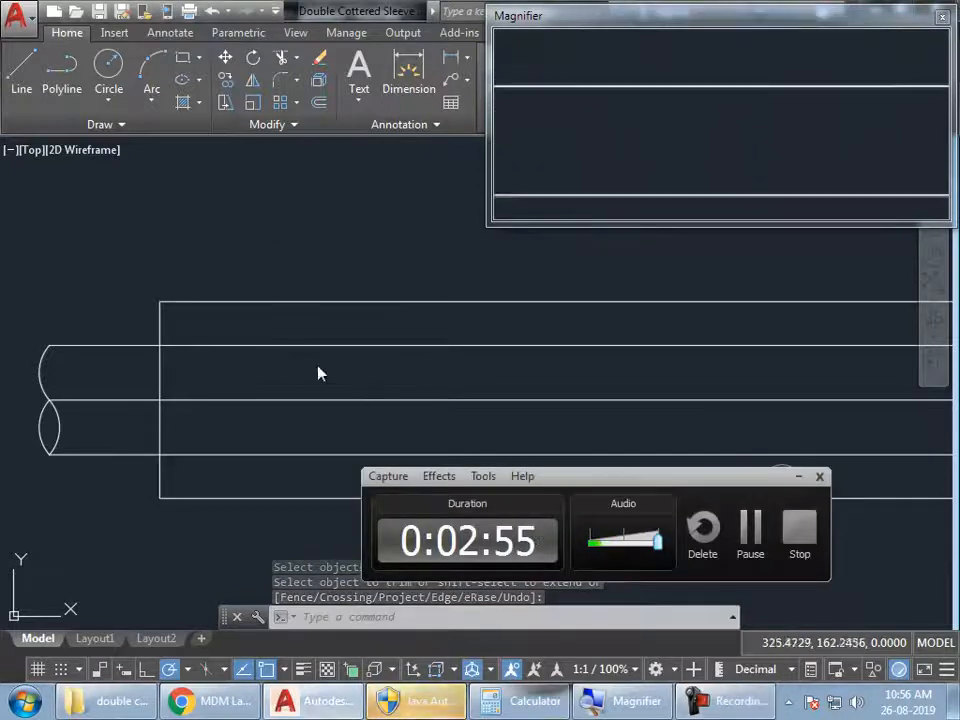
mouse_move(495, 391)
middle_mouse_down()
mouse_move(440, 364)
mouse_move(485, 349)
middle_mouse_up()
key("Escape")
key("Escape")
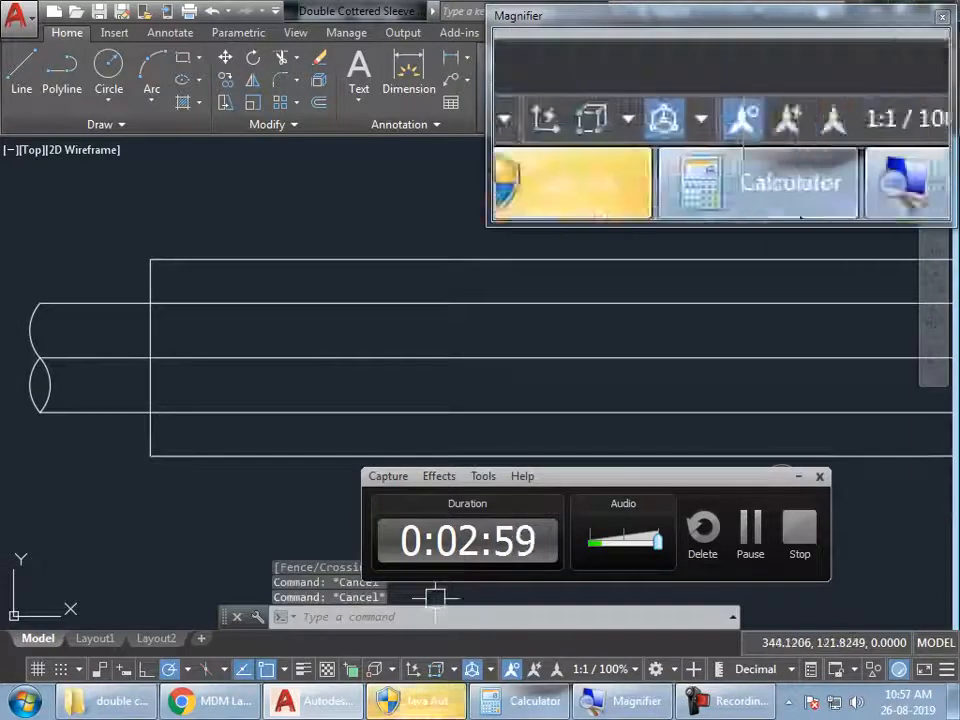
key("alt+Tab")
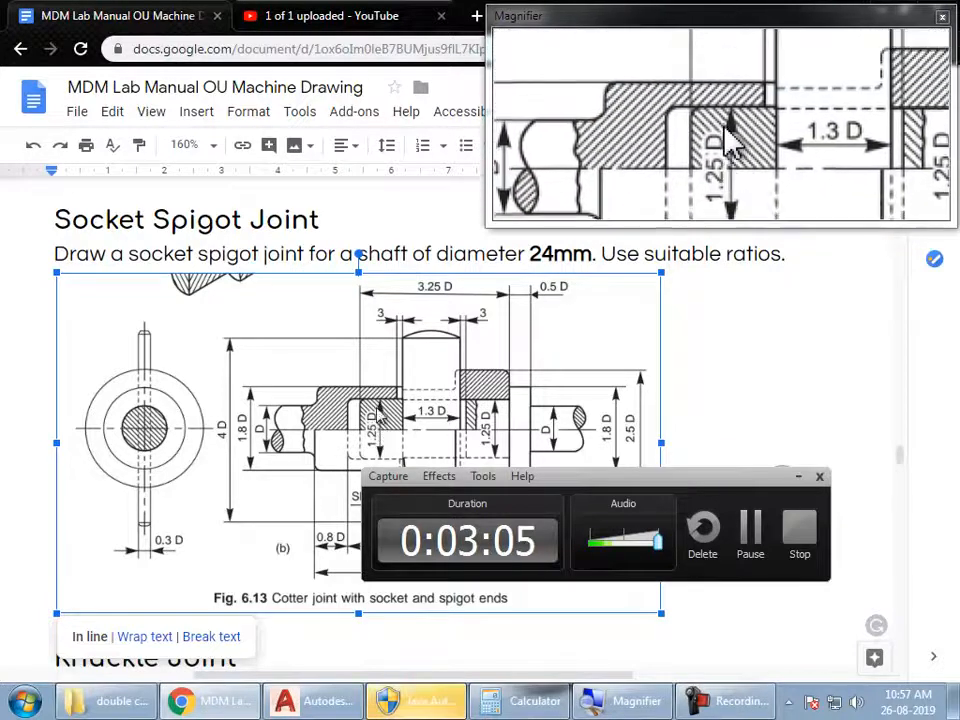
key("alt+Tab")
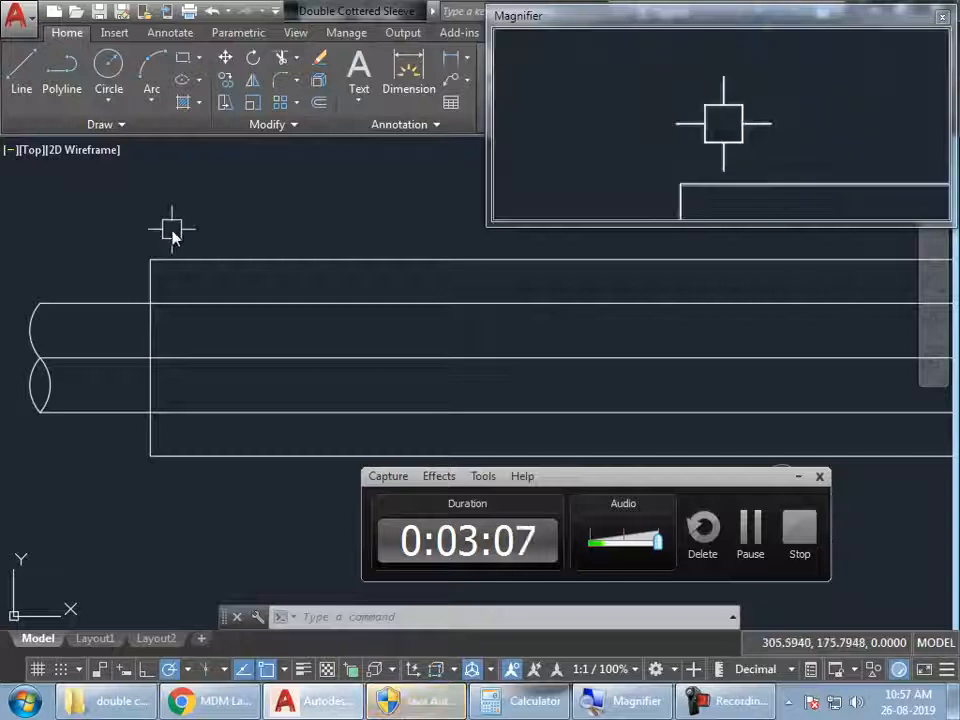
key("alt+Tab")
key("alt+Tab")
key("alt+Tab")
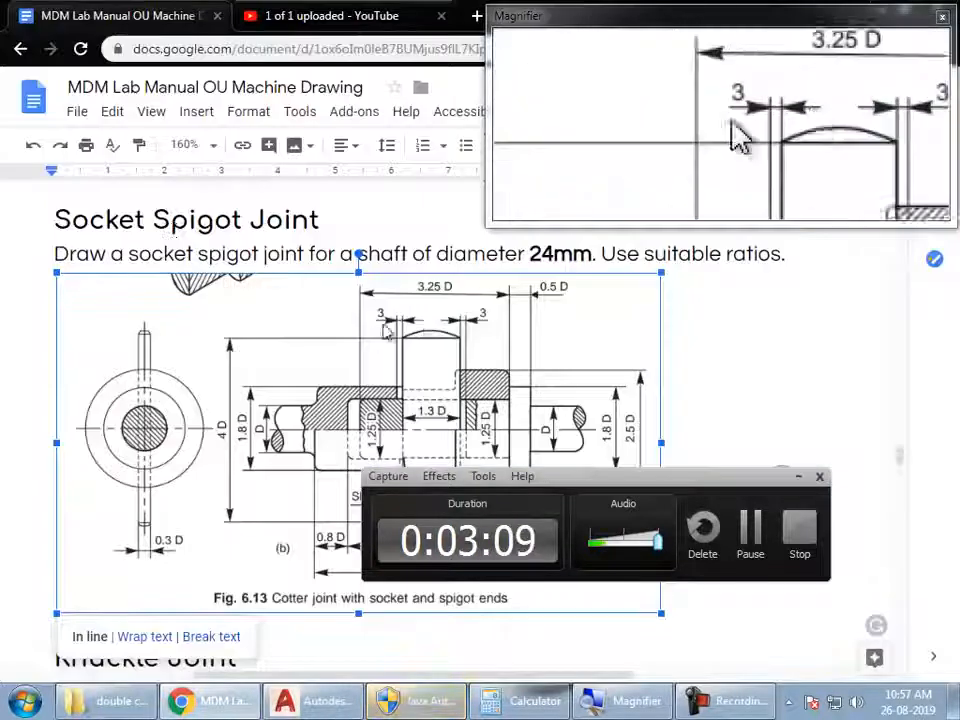
middle_click_drag(498, 372, 494, 368)
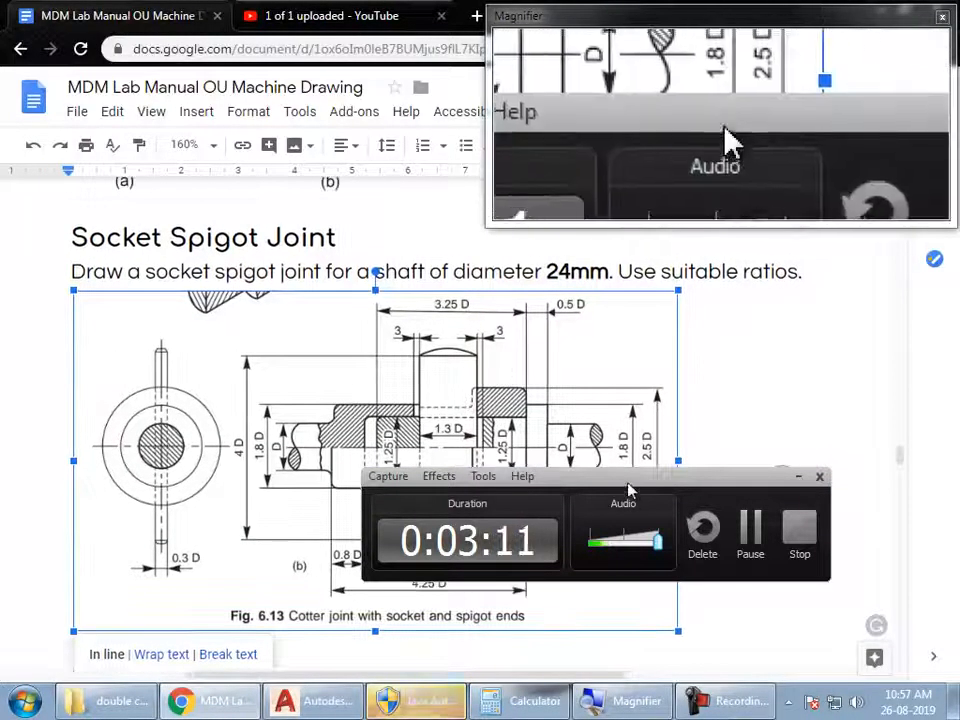
left_click(797, 479)
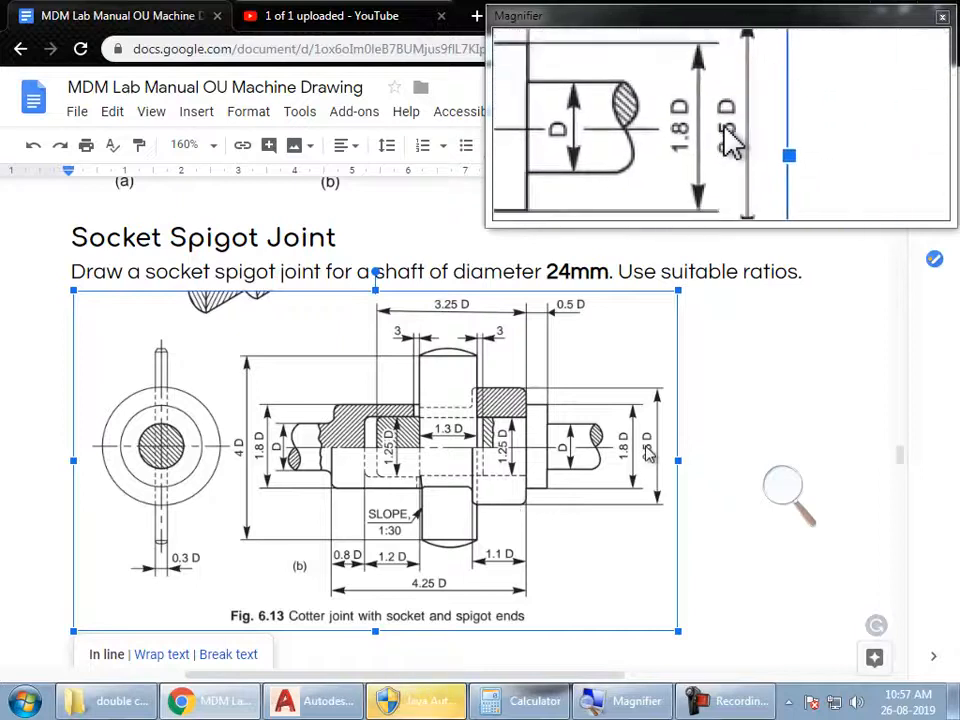
Step: Calculate half of the socket collar's 2.5 D diameter as 40/2 on the calculator and return to AutoCAD
left_click(540, 703)
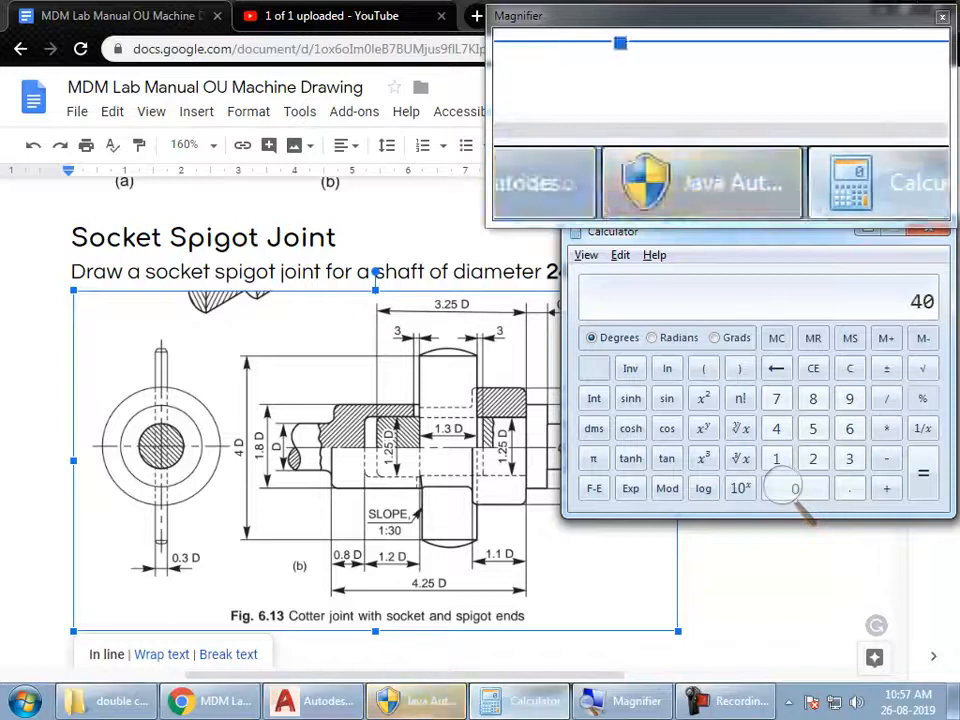
type("/2")
key("Return")
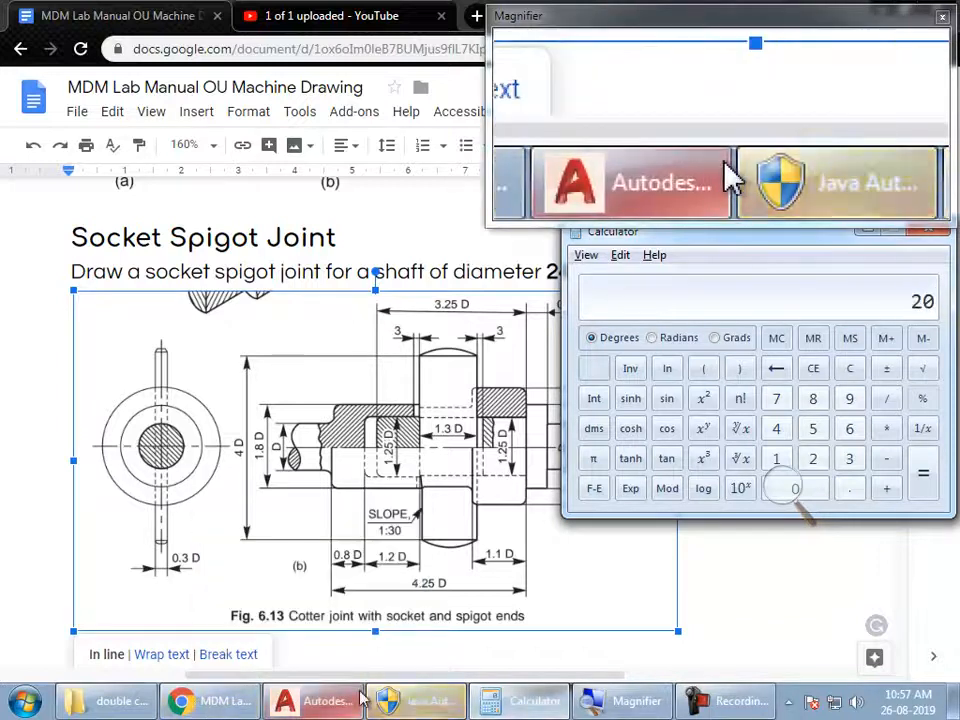
left_click(230, 702)
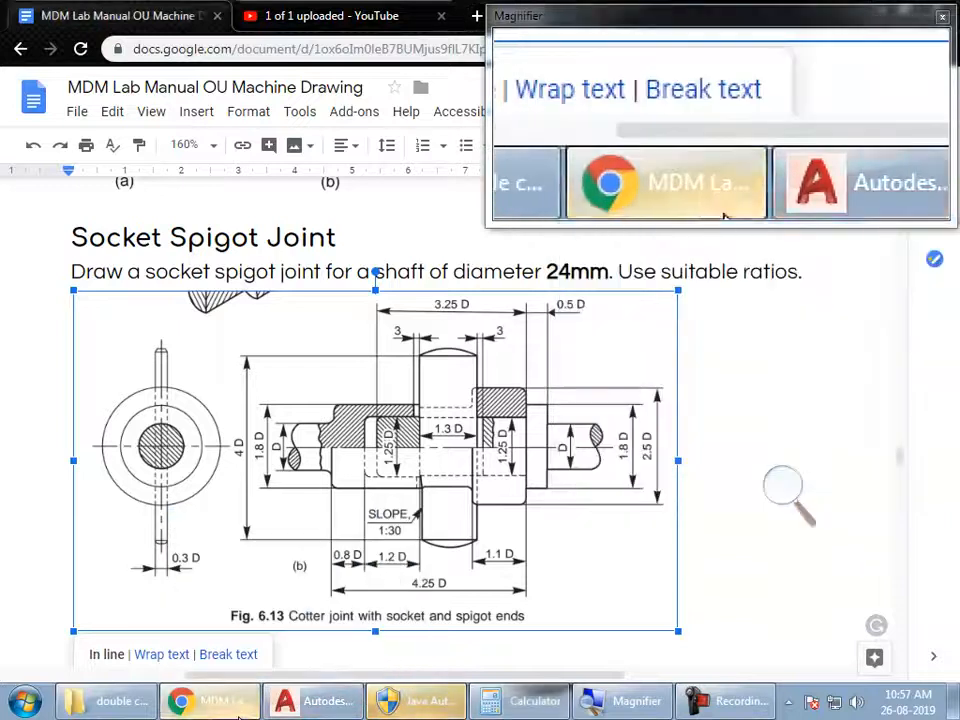
left_click(305, 702)
Step: Offset the centre line by 20 above and below to create the socket collar's outer lines
scroll(374, 508, "down", 4)
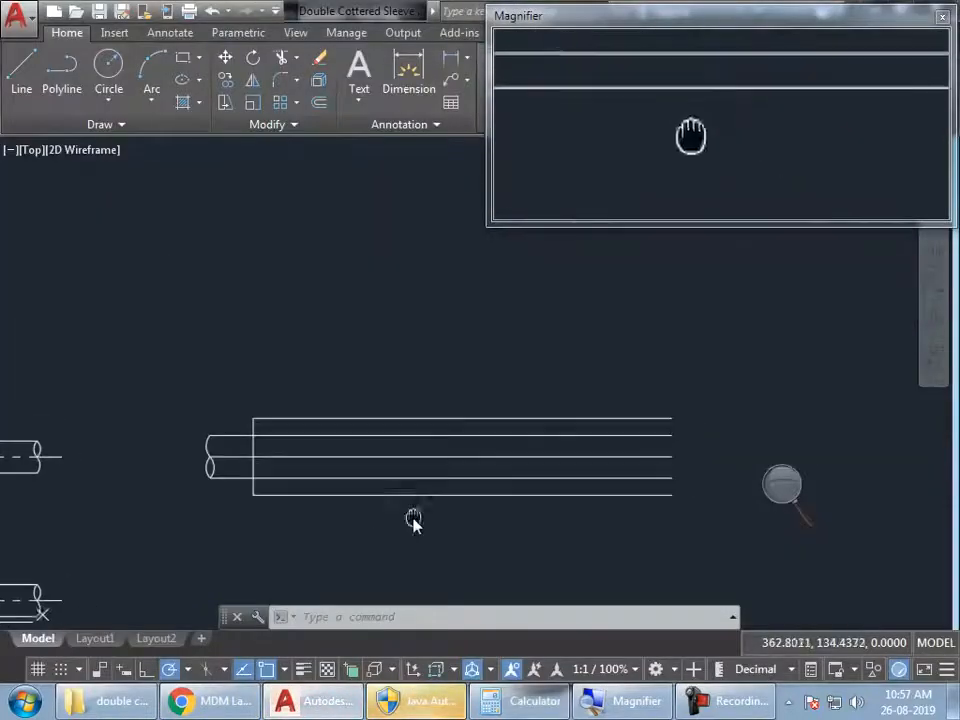
key("Escape")
key("Escape")
key("Escape")
type("o")
key("Return")
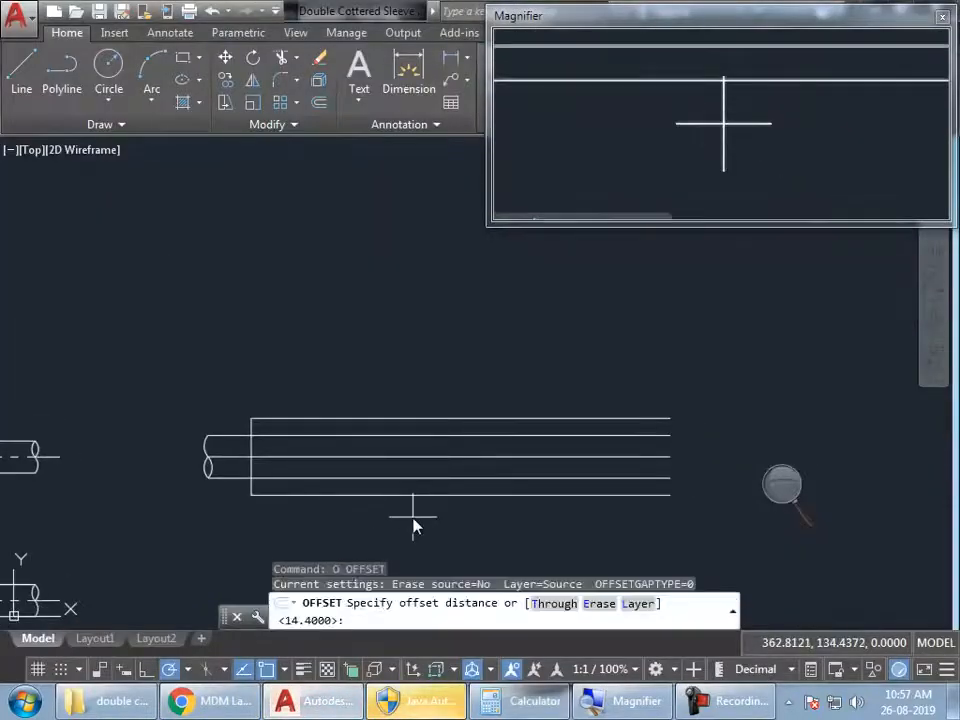
type("20")
key("Return")
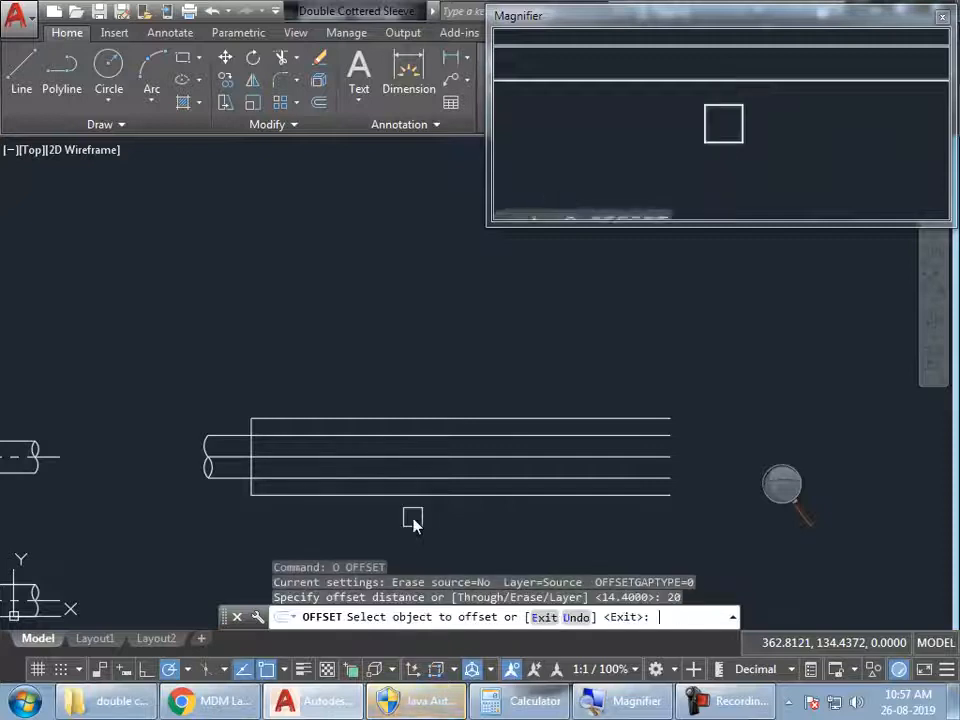
left_click(497, 437)
left_click(513, 365)
left_click(525, 455)
left_click(534, 537)
Step: Look up the 4.25 D socket length in the reference figure, calculate it on the calculator and return to AutoCAD
key("alt+Tab")
key("alt+Tab")
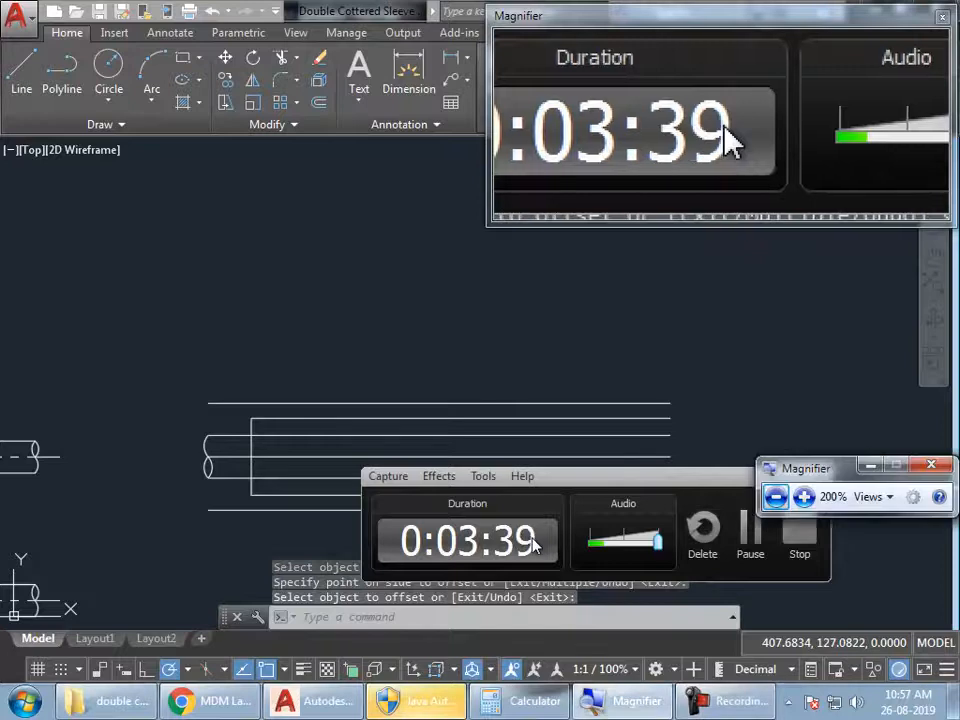
left_click(737, 492)
left_click(797, 477)
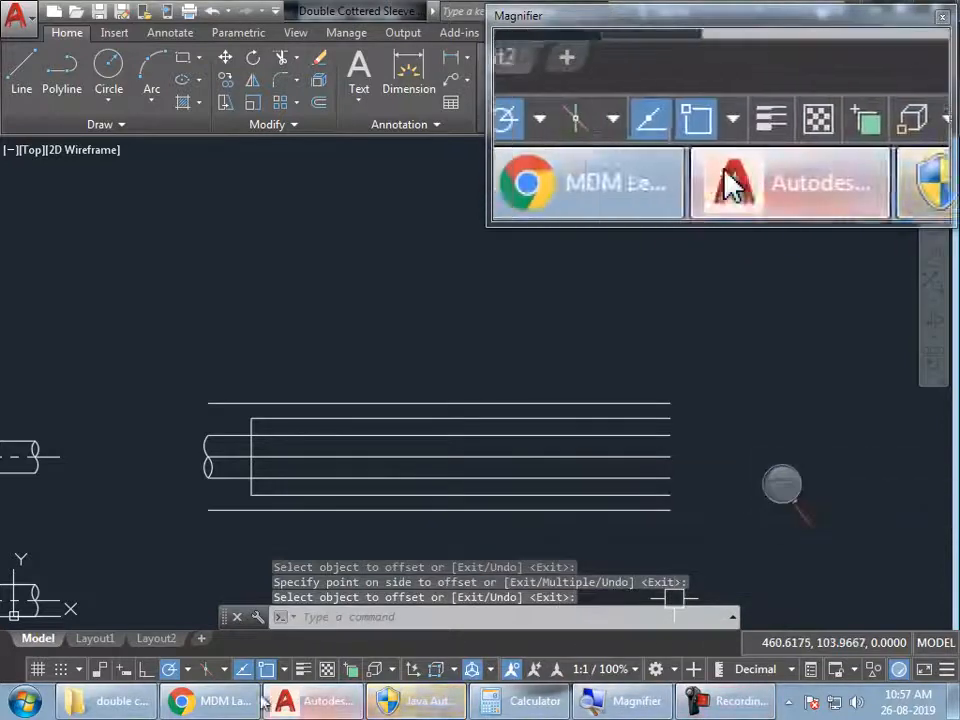
left_click(215, 701)
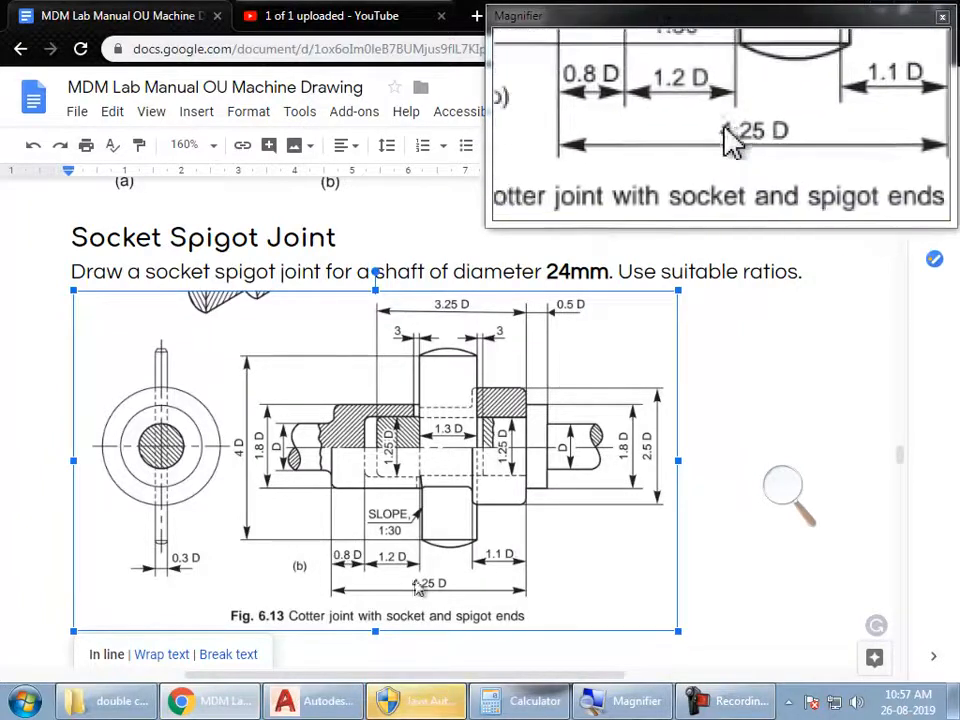
left_click(497, 703)
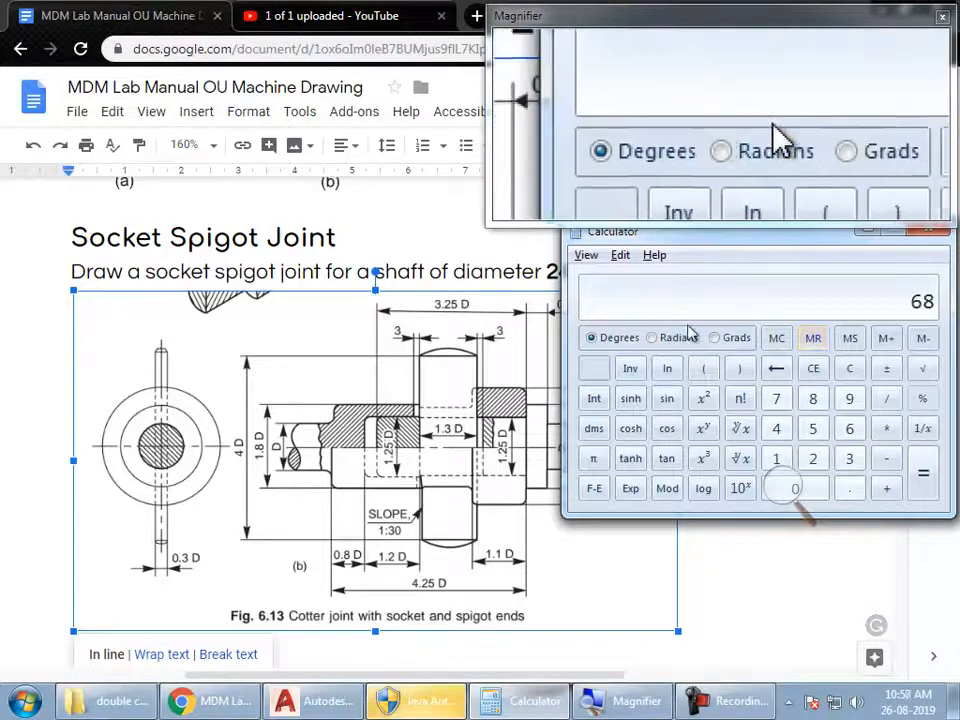
left_click(318, 702)
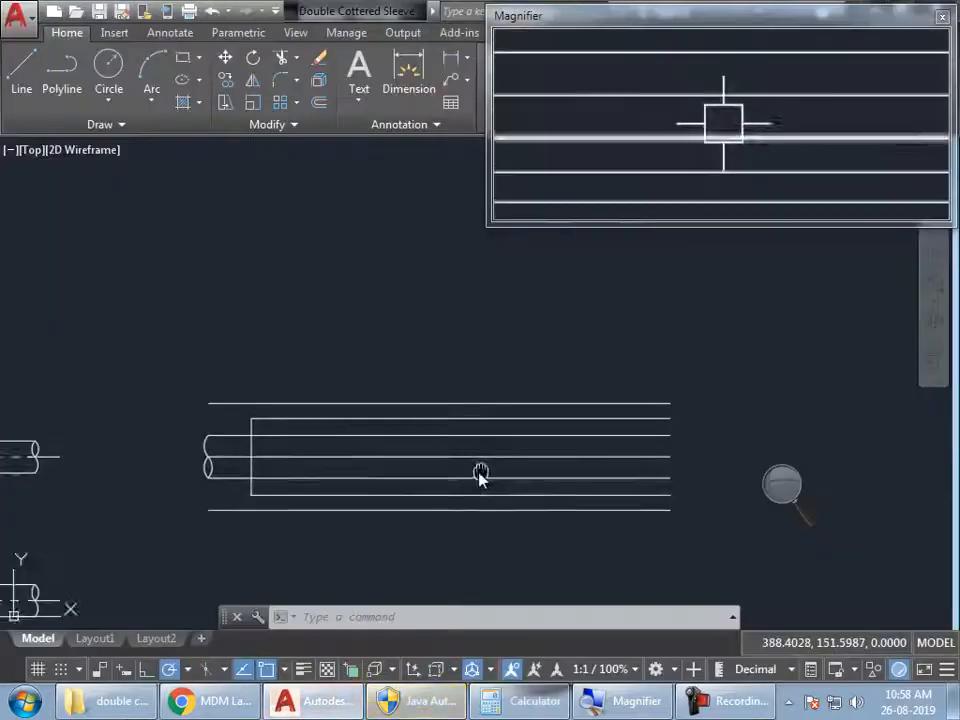
Step: Offset the socket's left vertical end line by 68 to the right
middle_click_drag(481, 473, 454, 468)
key("Escape")
key("Escape")
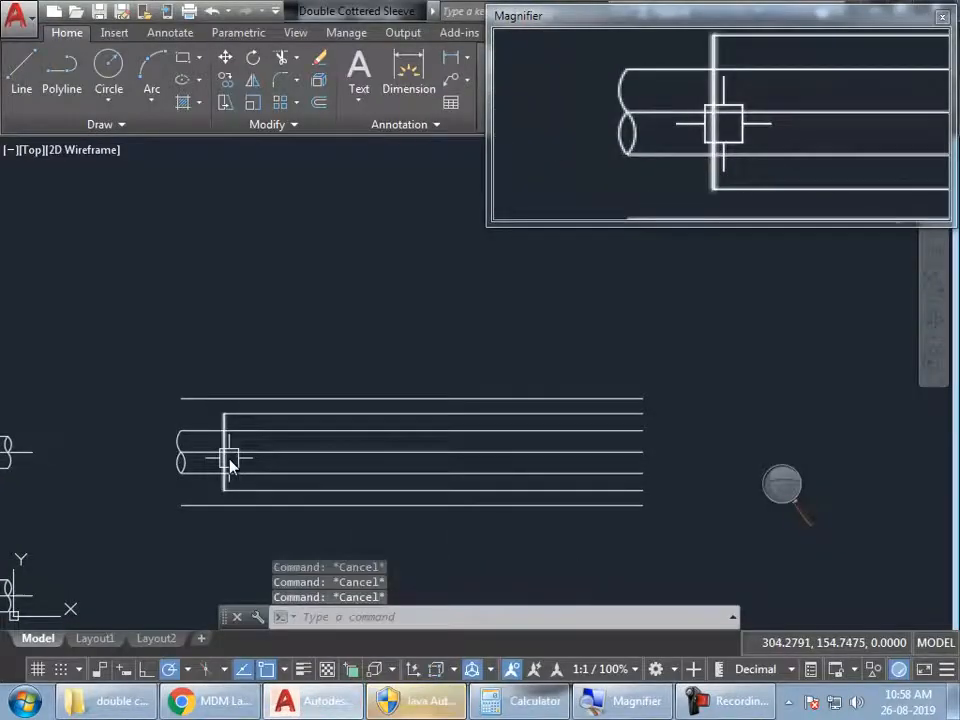
type("o")
key("Return")
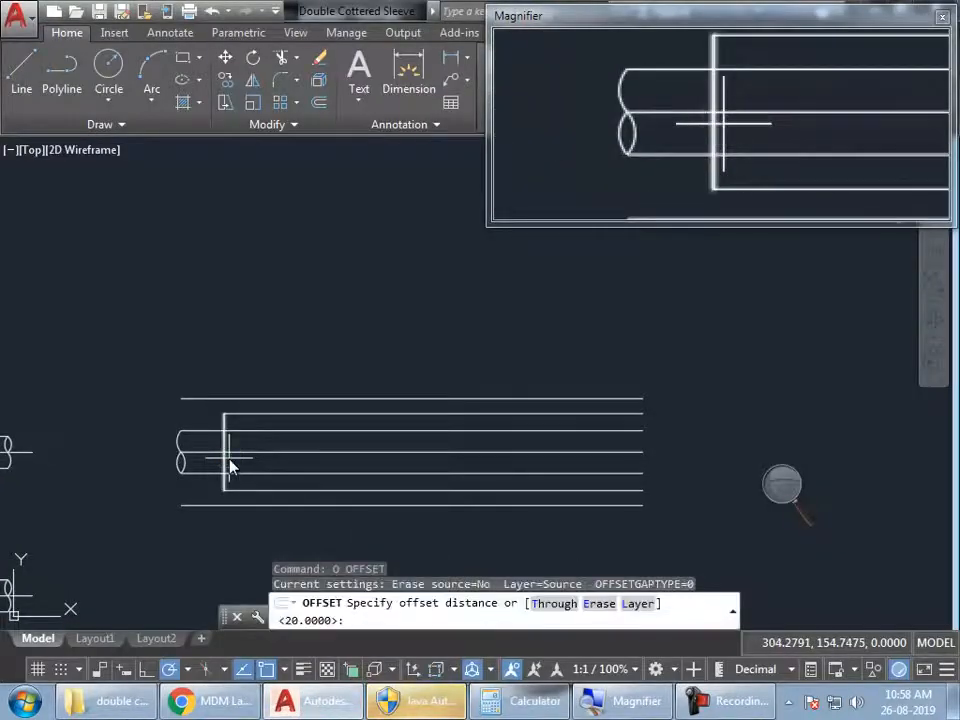
key("Return")
left_click(228, 463)
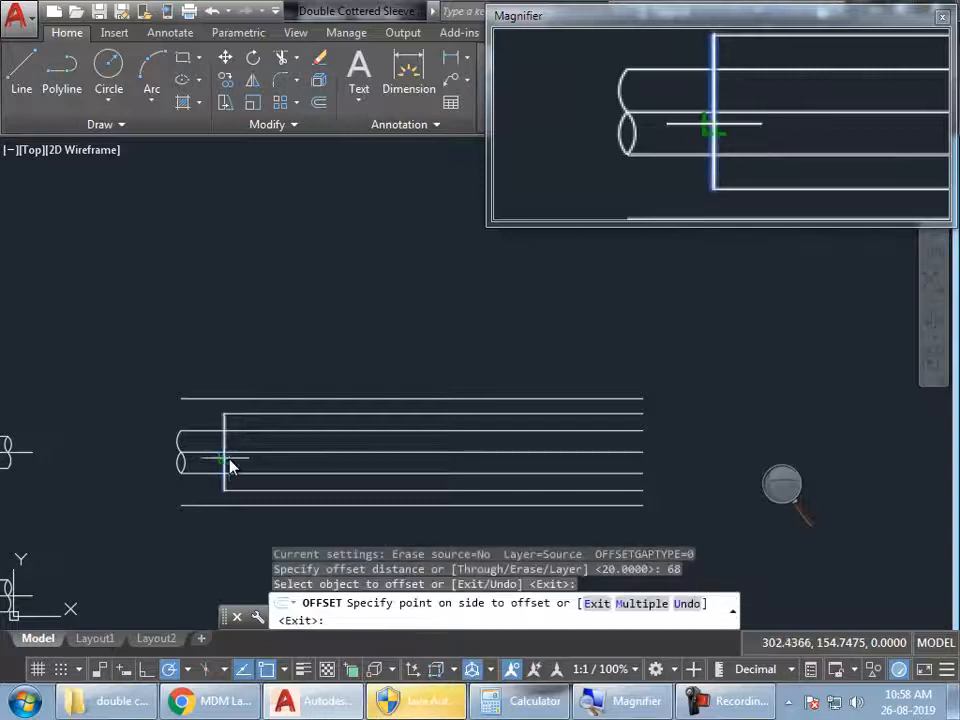
left_click(447, 470)
key("Return")
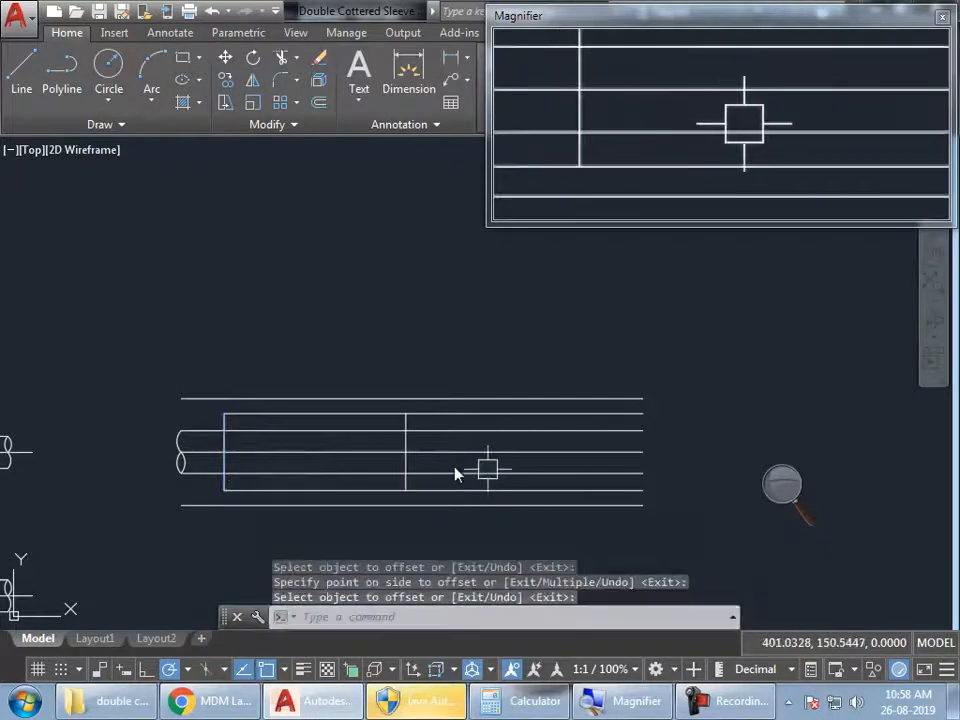
Step: Extend the new vertical line to both outer collar lines and trim those collar lines to its right
type("ex")
key("Return")
key("Return")
left_click(398, 483)
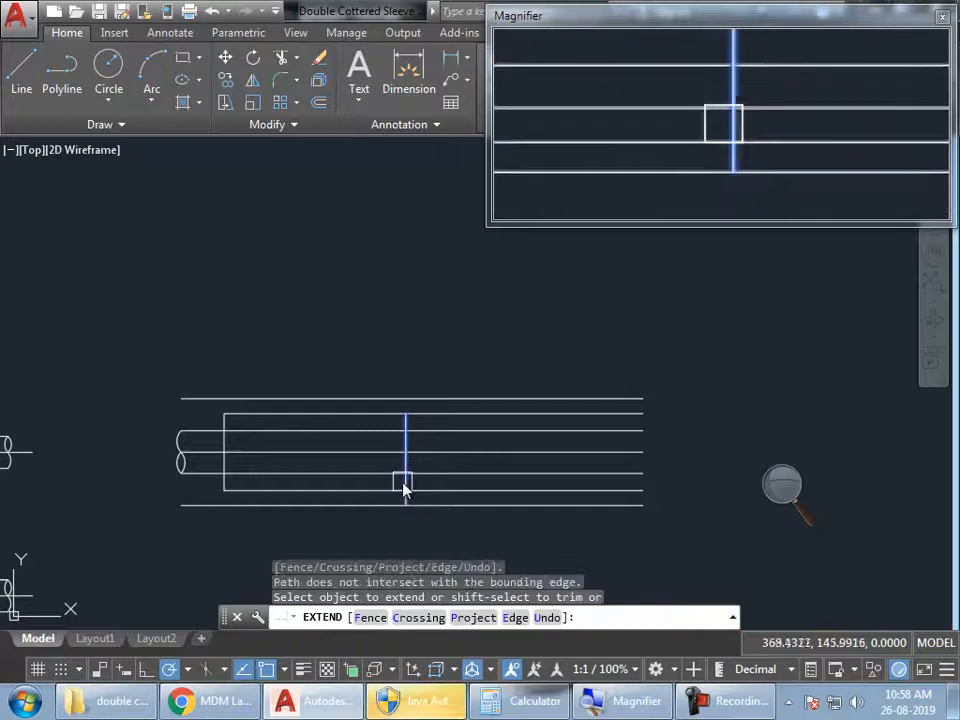
left_click(407, 432)
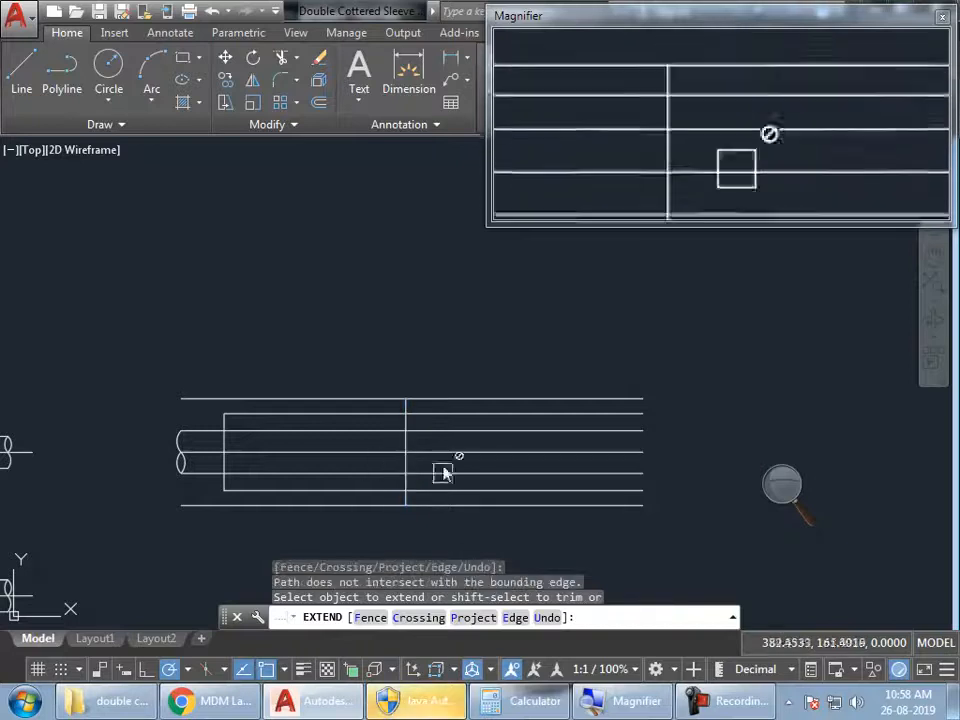
left_click(452, 412)
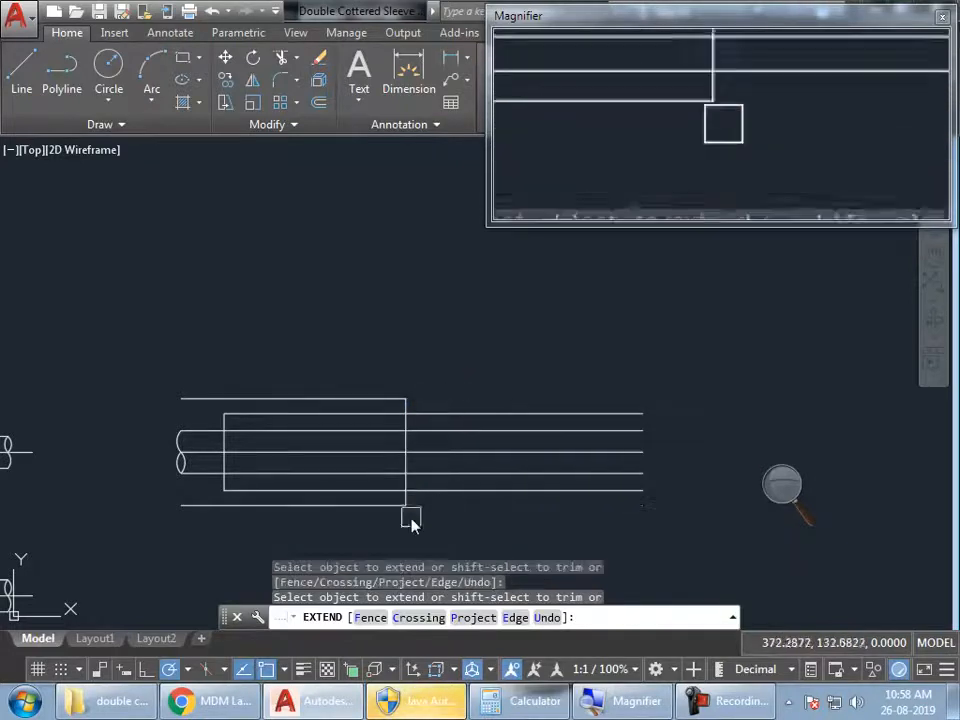
key("Return")
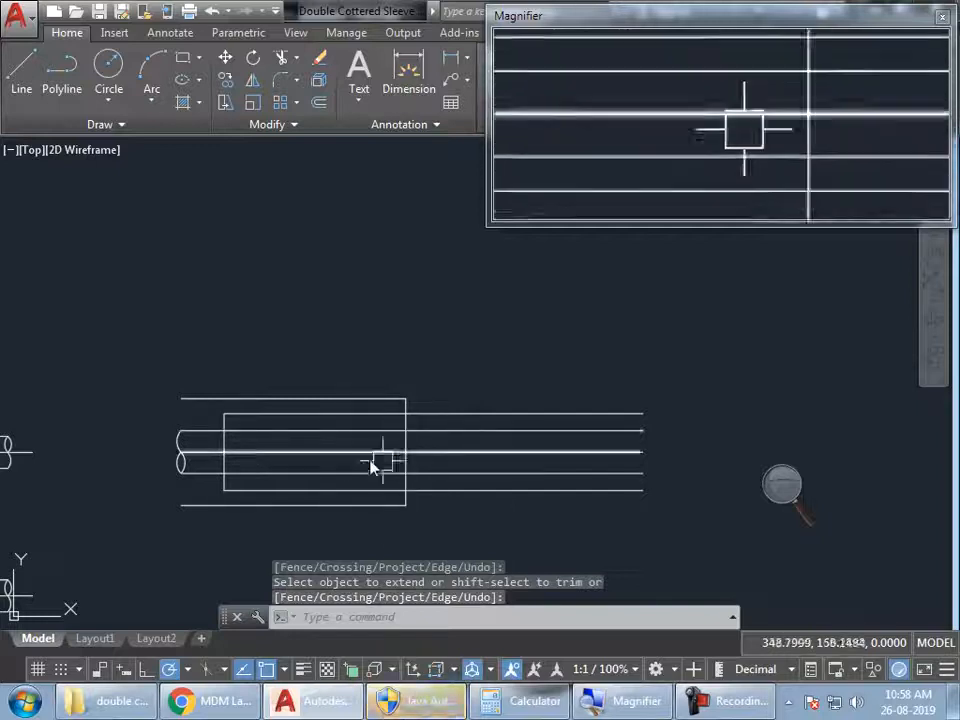
Step: Look up the 1.1 D collar width in the reference figure, calculate it on the calculator and return to AutoCAD
key("alt+Tab")
left_click(212, 700)
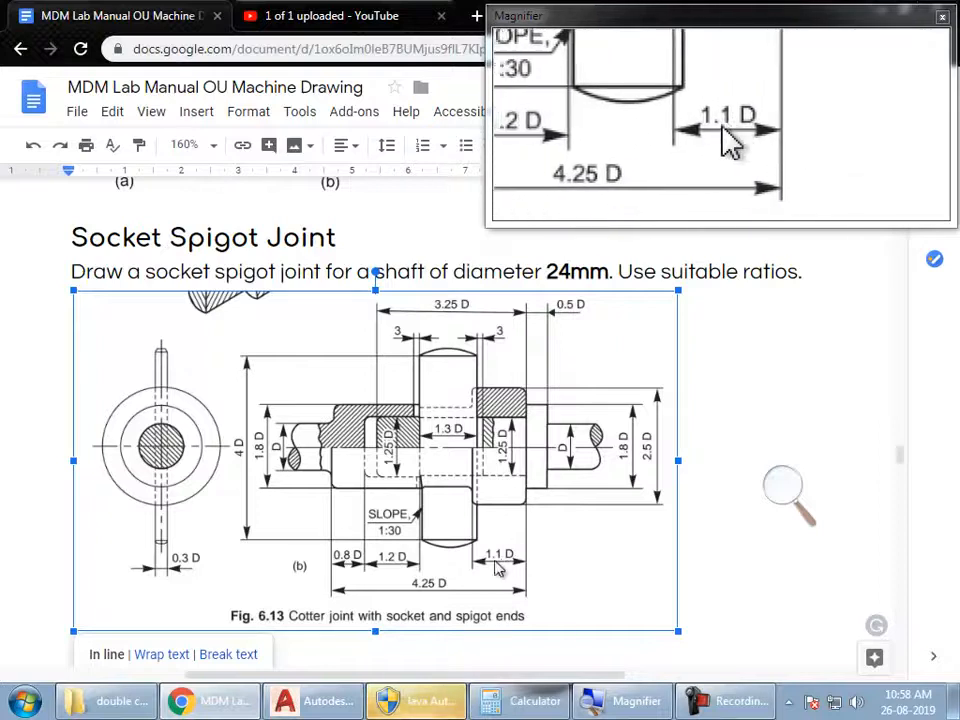
left_click(512, 708)
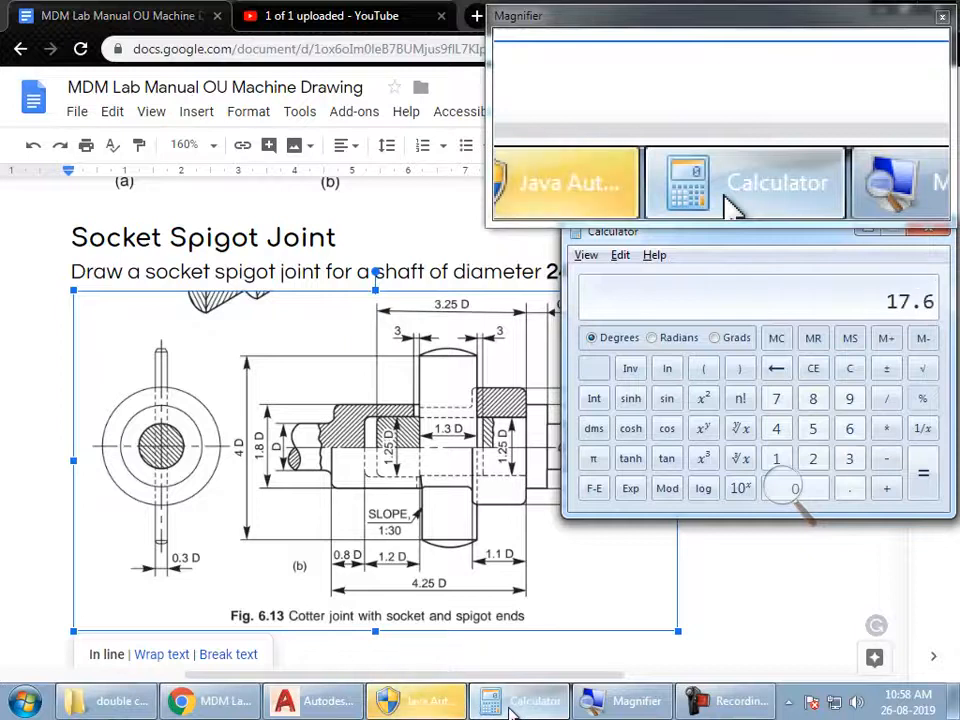
left_click(302, 703)
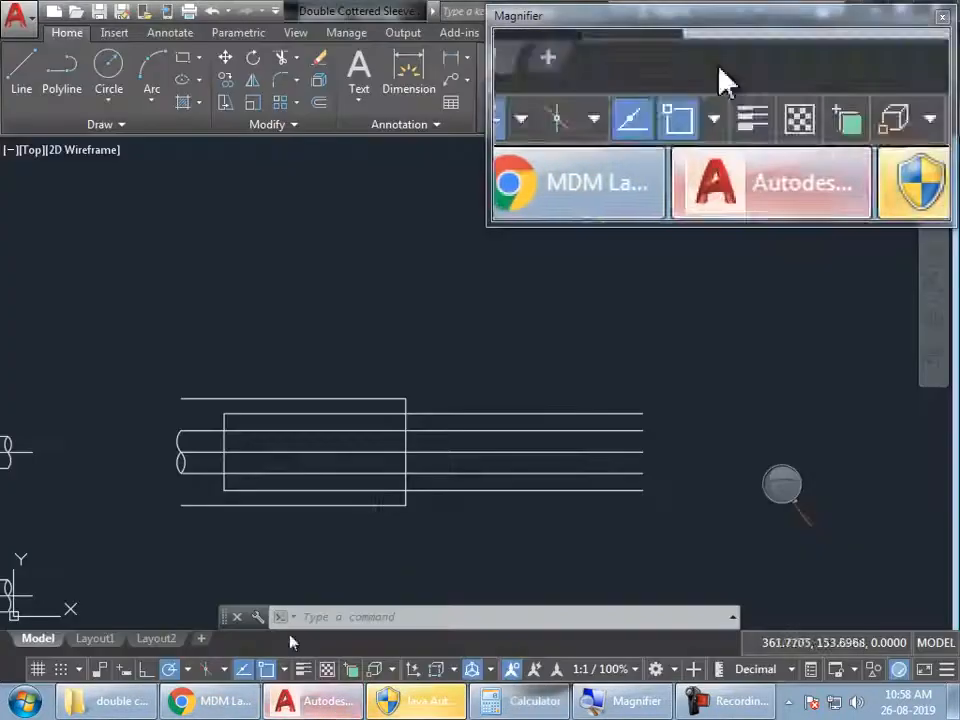
Step: Offset the collar's right vertical line by 17.6 to the left
key("Escape")
key("Escape")
scroll(400, 515, "up", 2)
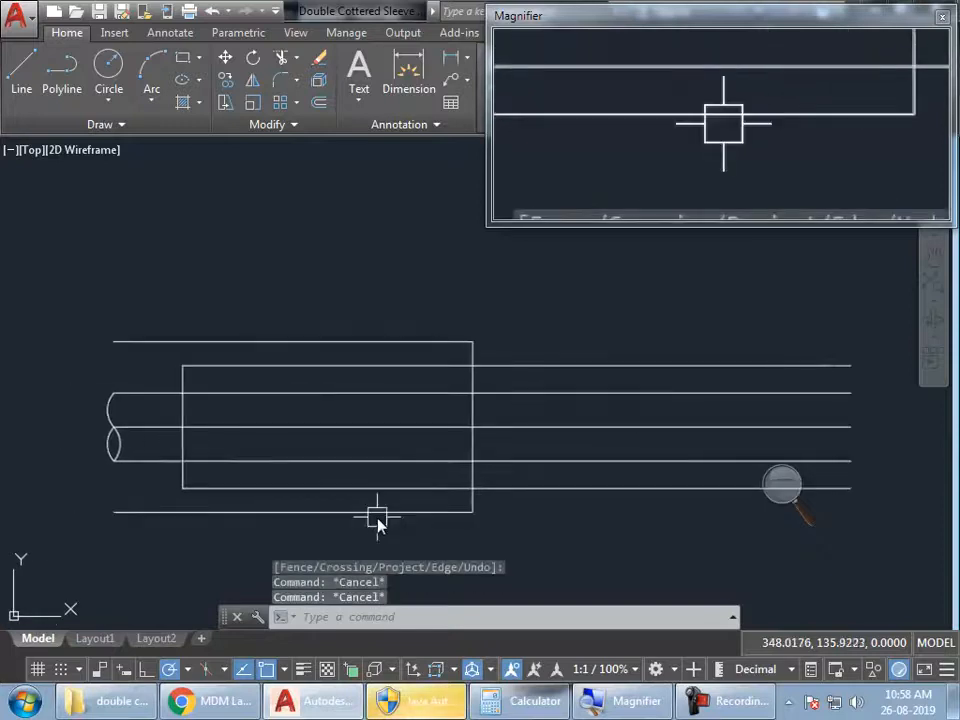
type("c")
key("Return")
type("17.6")
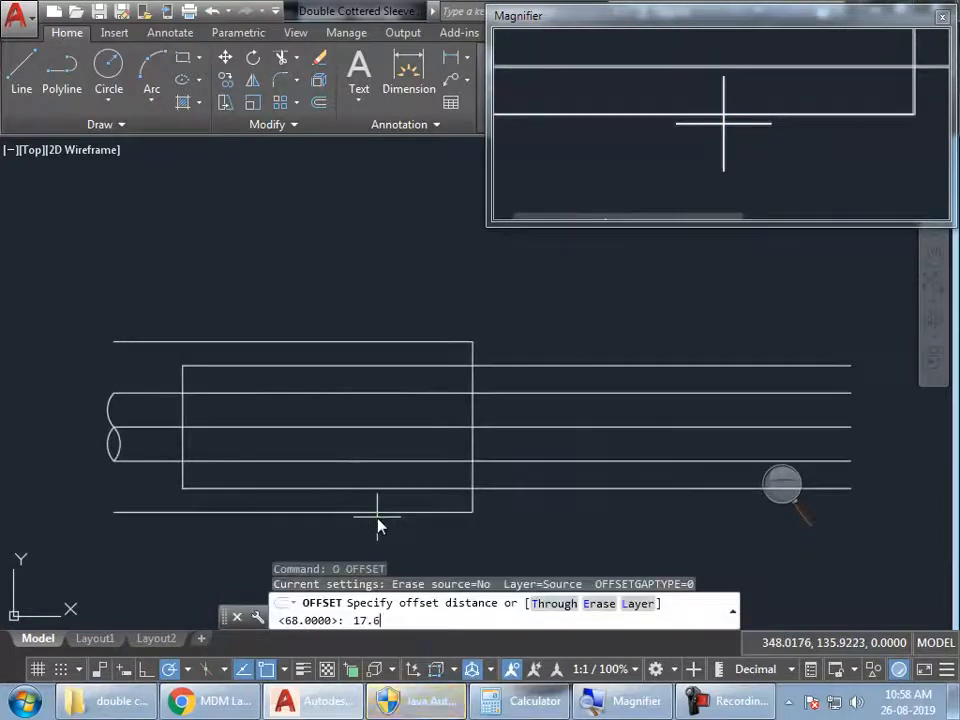
key("Return")
left_click(472, 441)
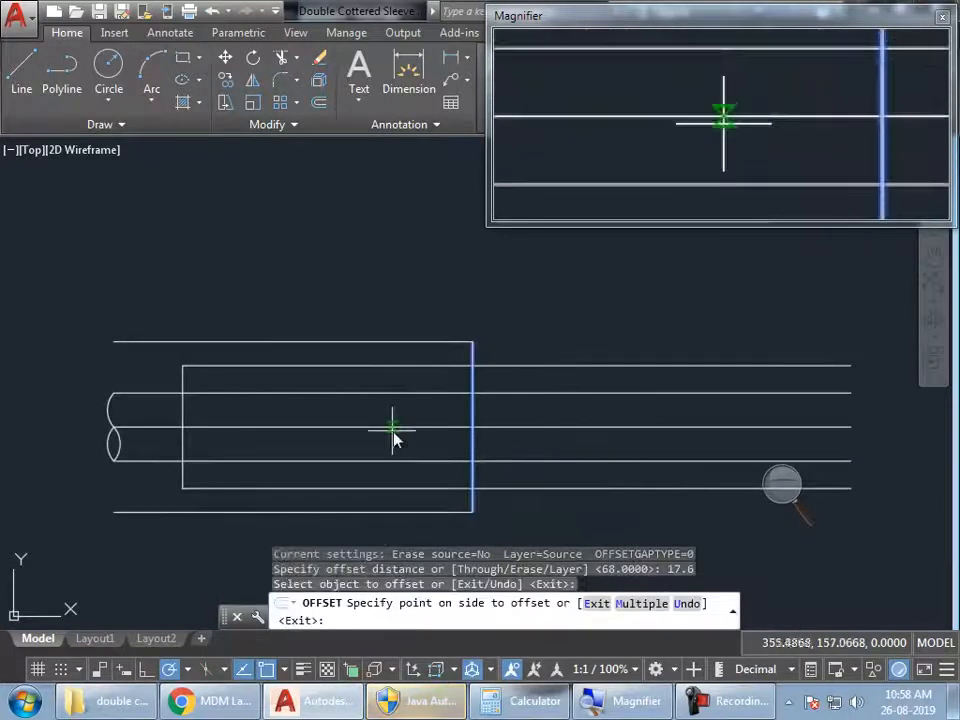
left_click(405, 439)
key("Return")
Step: Trim the upper and lower outer collar lines left of the collar's left vertical line
type("tr")
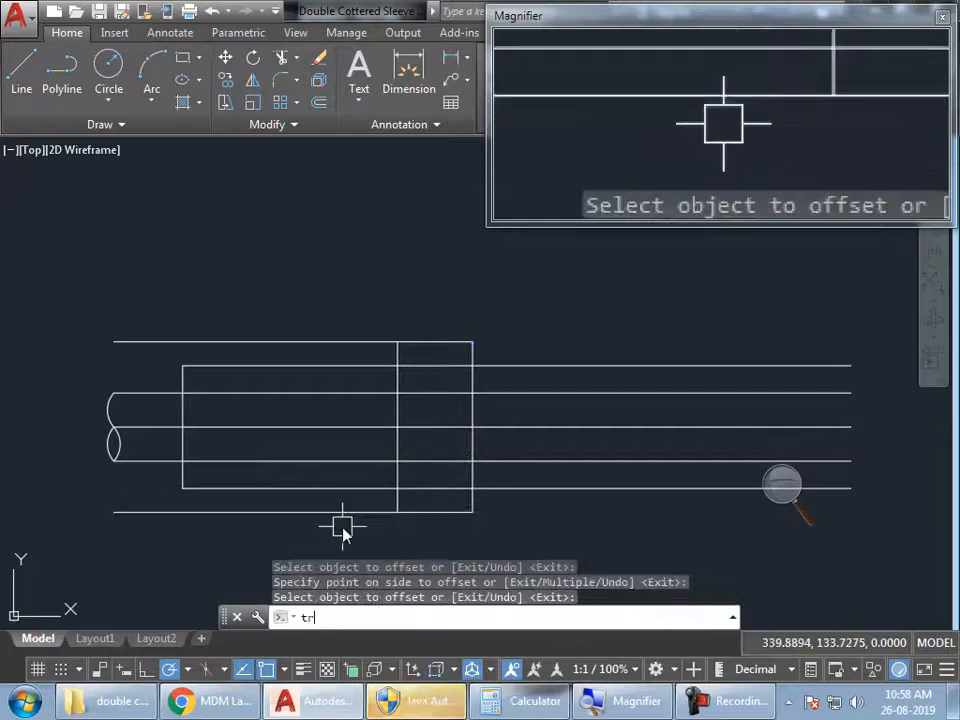
key("Return")
key("Return")
left_click(342, 516)
left_click(343, 344)
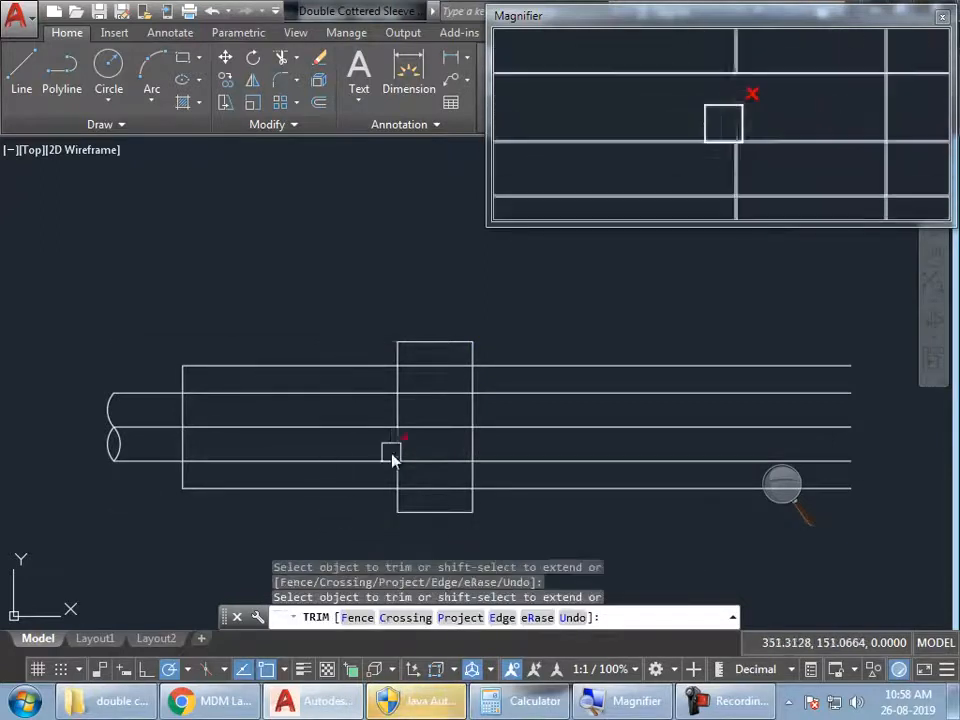
key("Return")
key("alt+Tab")
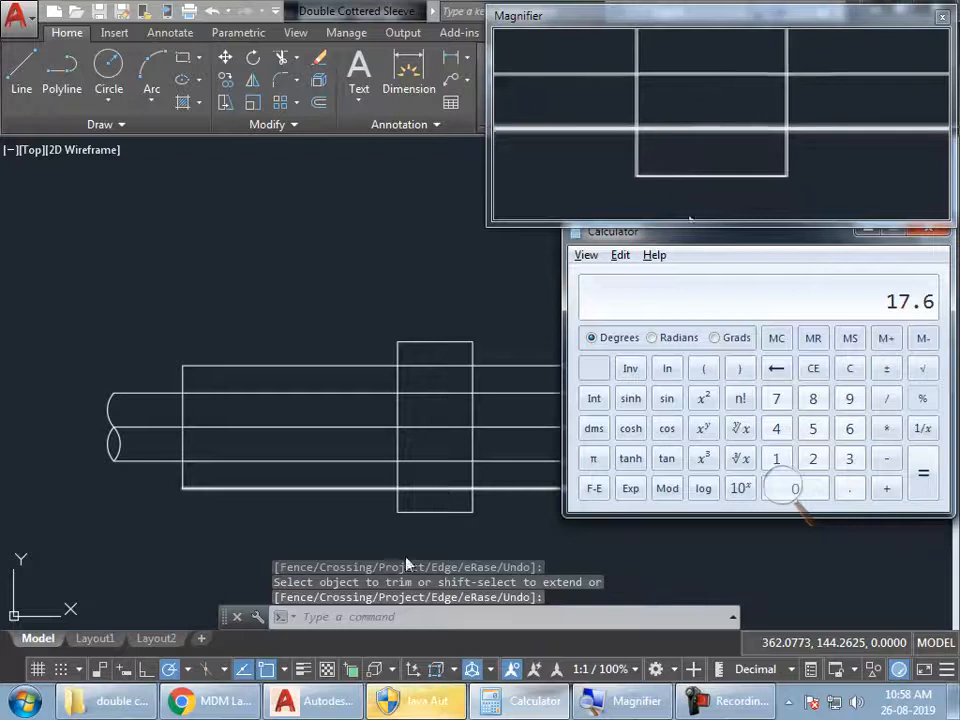
Step: Look up the 0.8 D socket end thickness in the reference figure, calculate it on the calculator and return to AutoCAD
left_click(230, 701)
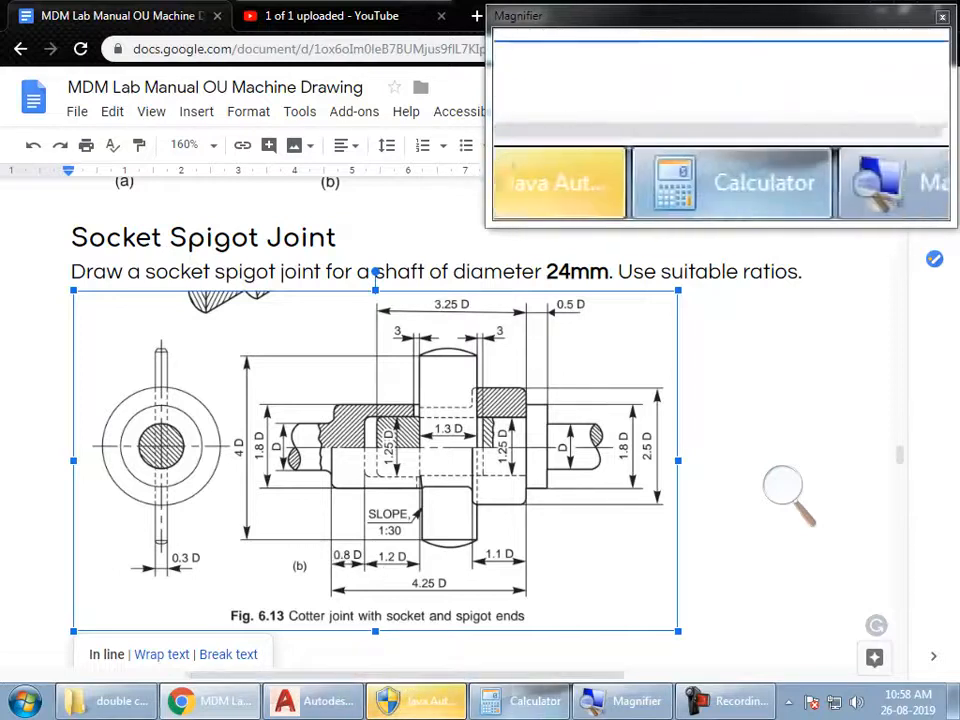
left_click(526, 704)
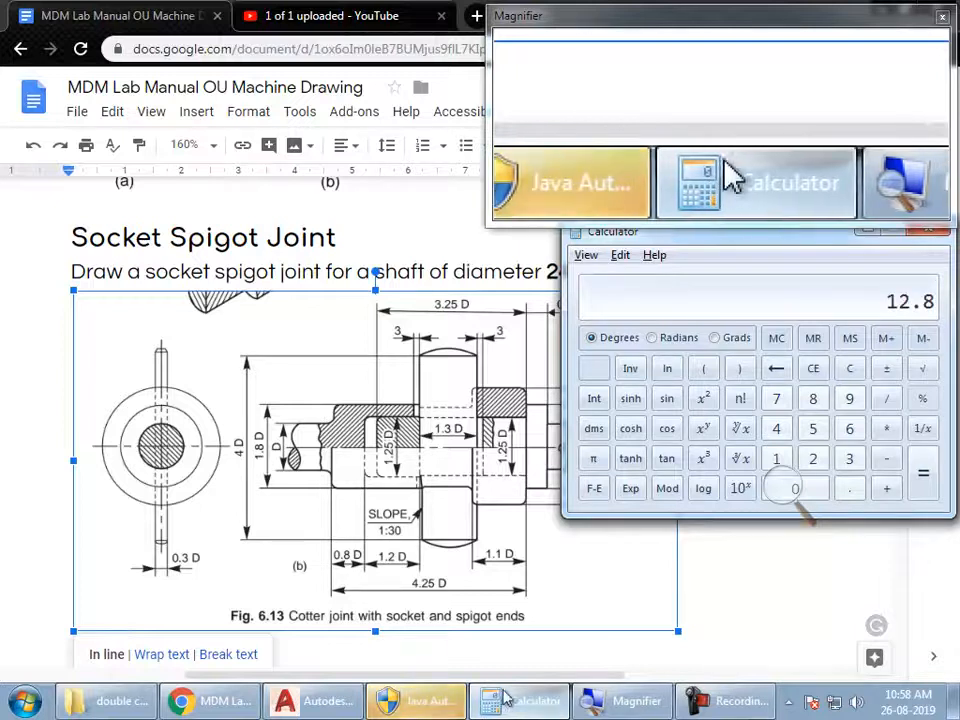
left_click(310, 701)
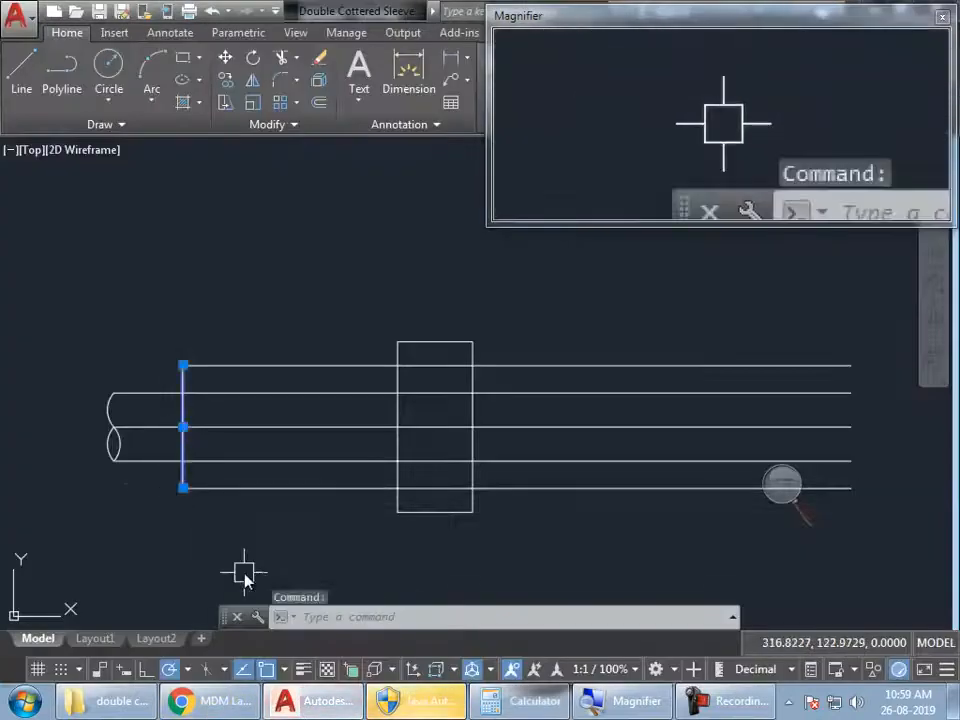
Step: Offset the socket's left vertical end line by 12.8 to the right
type("o")
key("Return")
type("12.8")
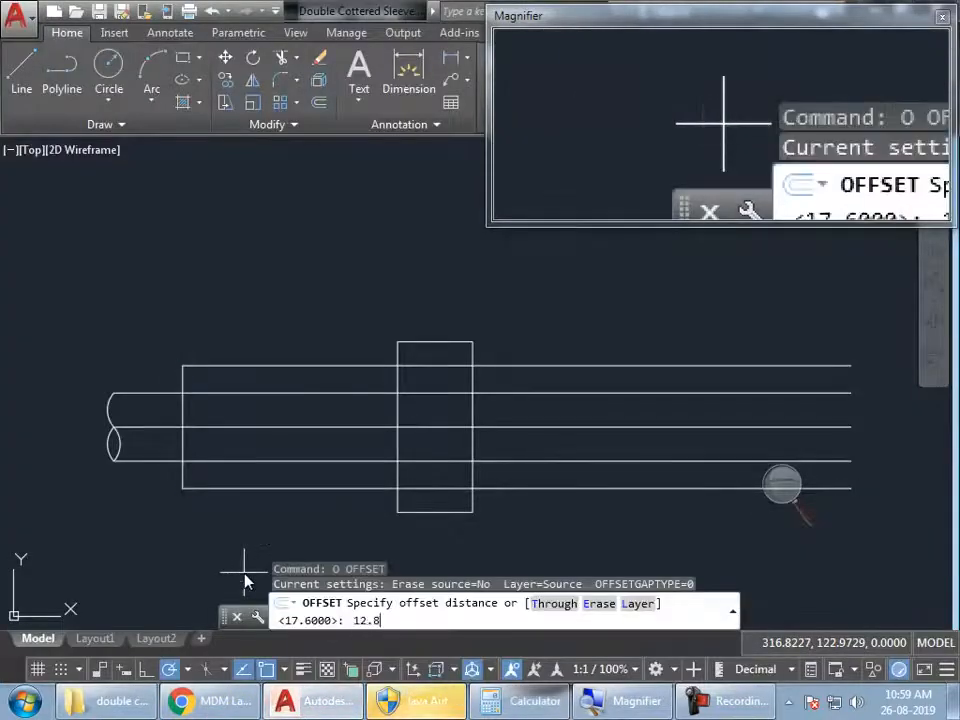
key("Return")
left_click(294, 452)
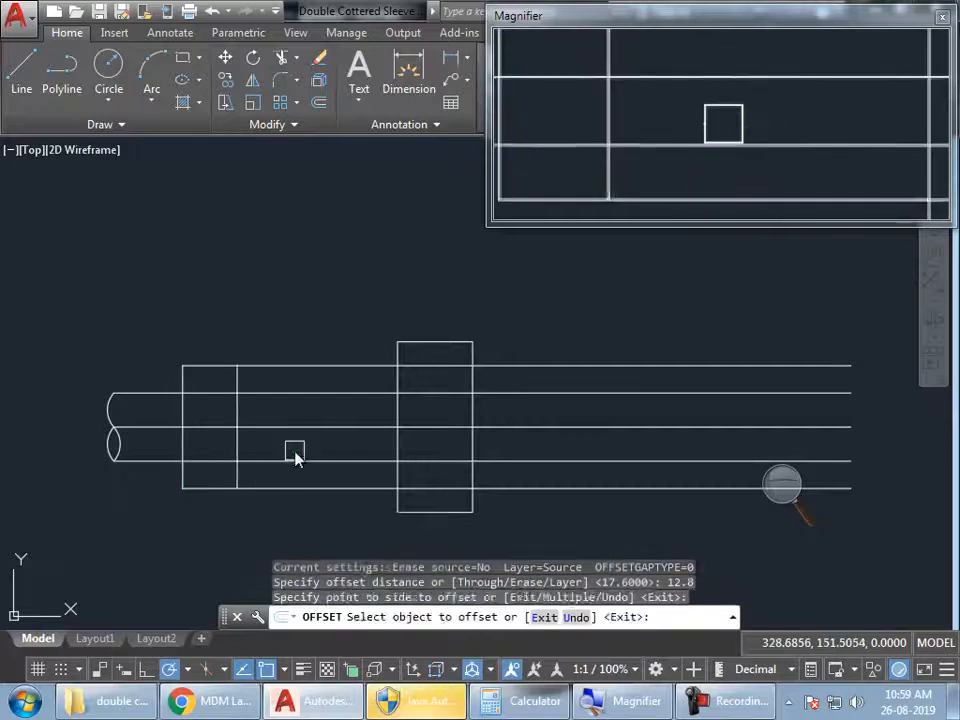
Step: Look up the 1.25 D bore diameter in the reference figure, calculate half of it on the calculator and return to AutoCAD
key("alt+Tab")
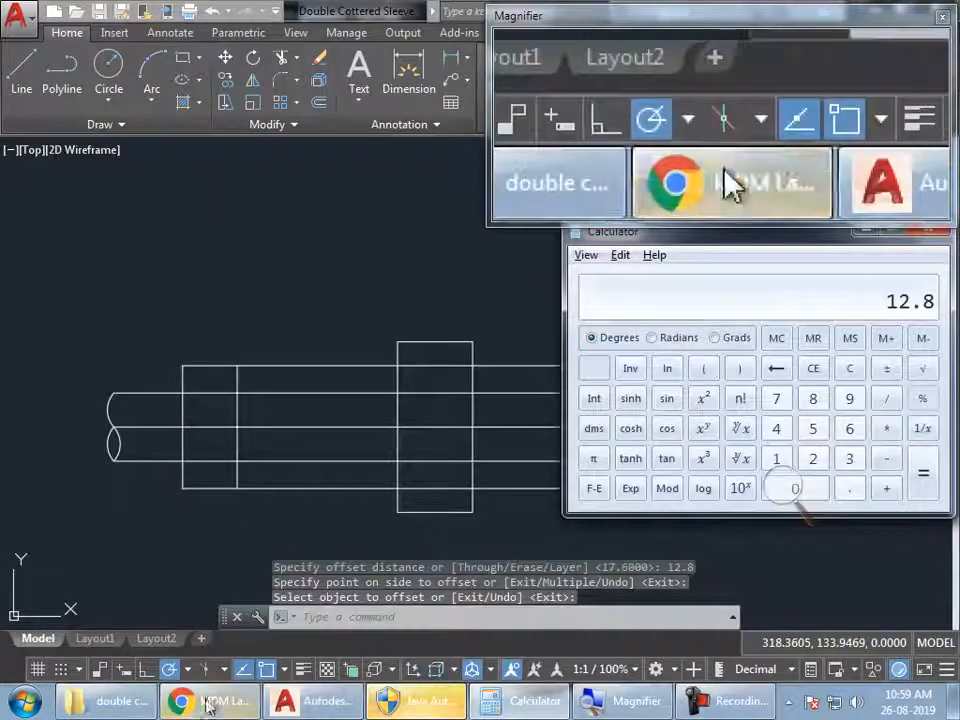
left_click(205, 700)
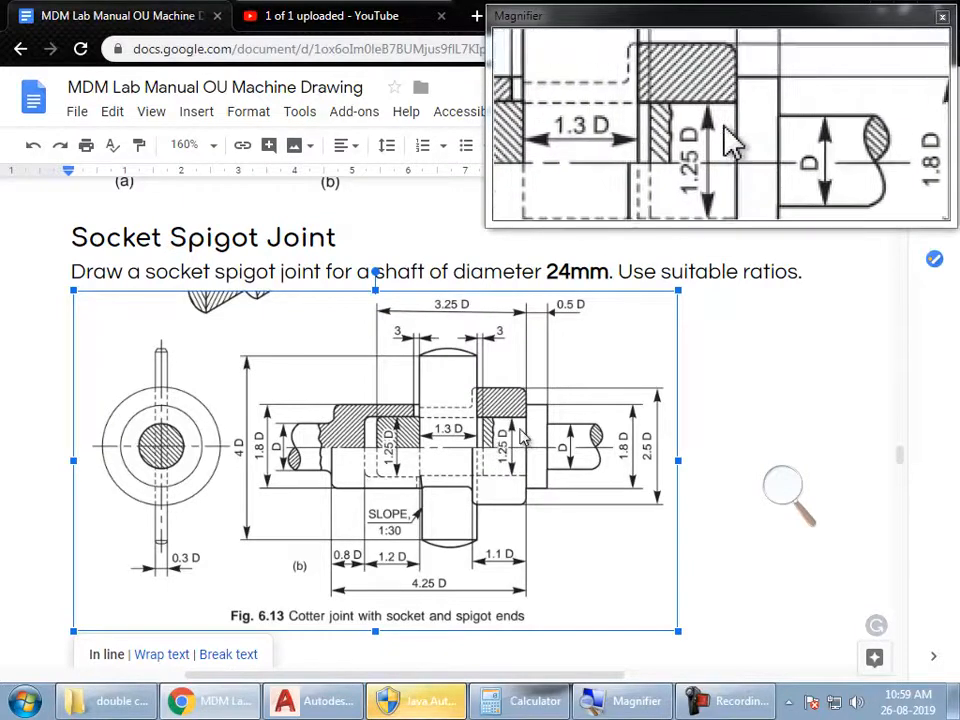
key("alt+Tab")
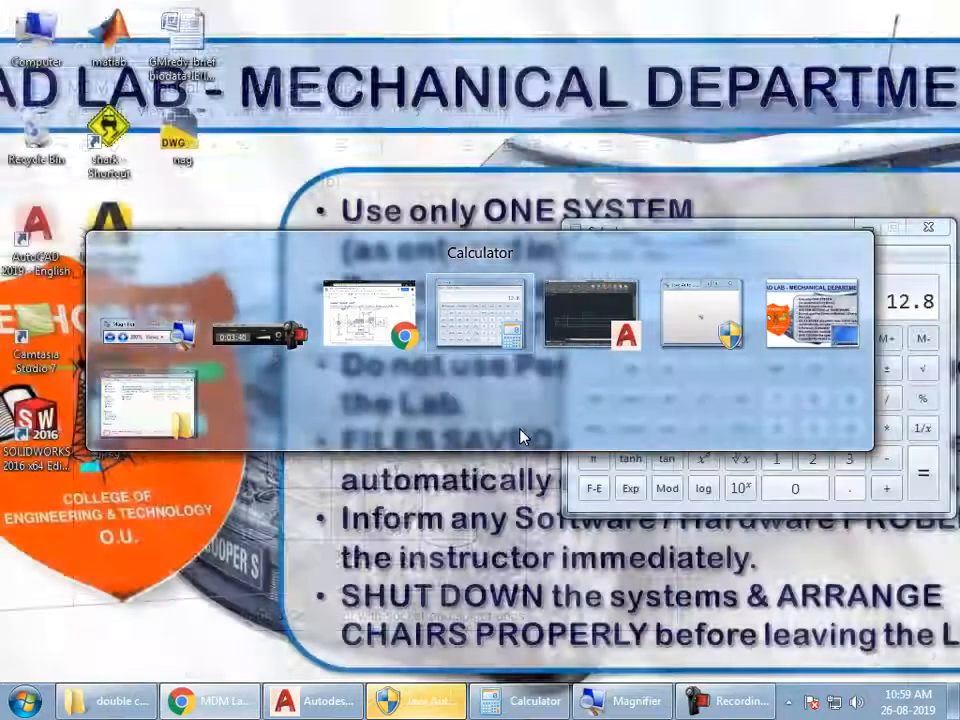
key("Escape")
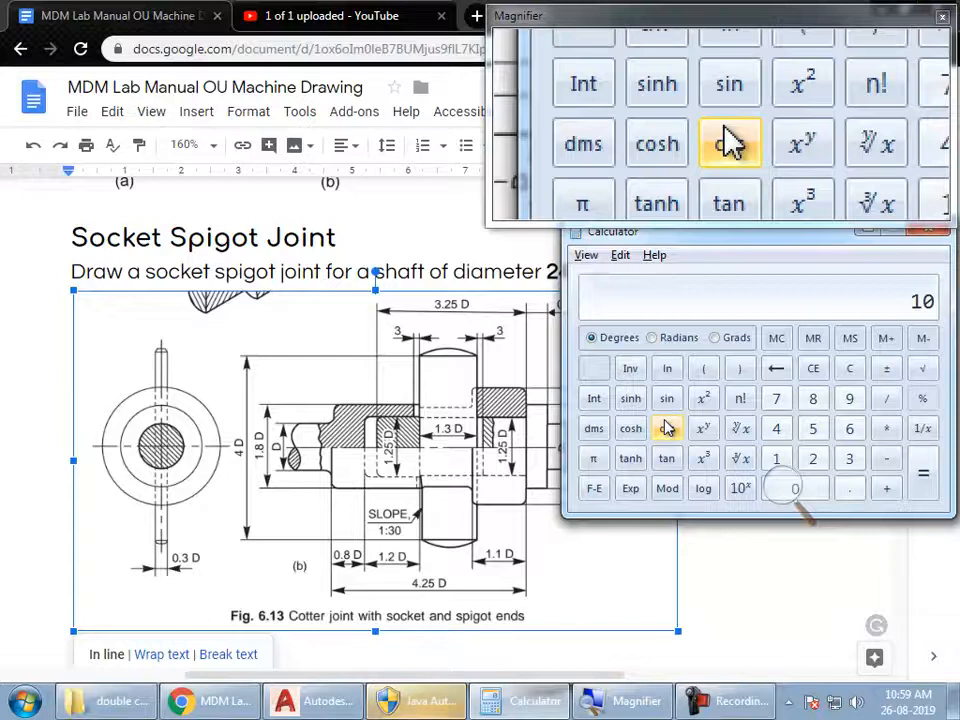
left_click(228, 701)
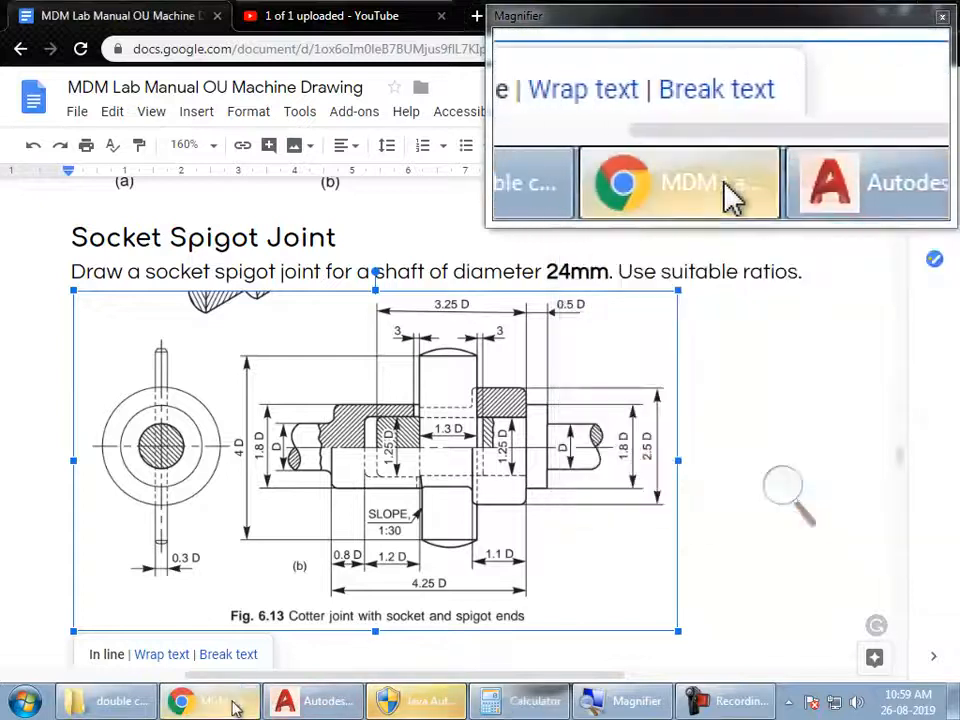
left_click(322, 701)
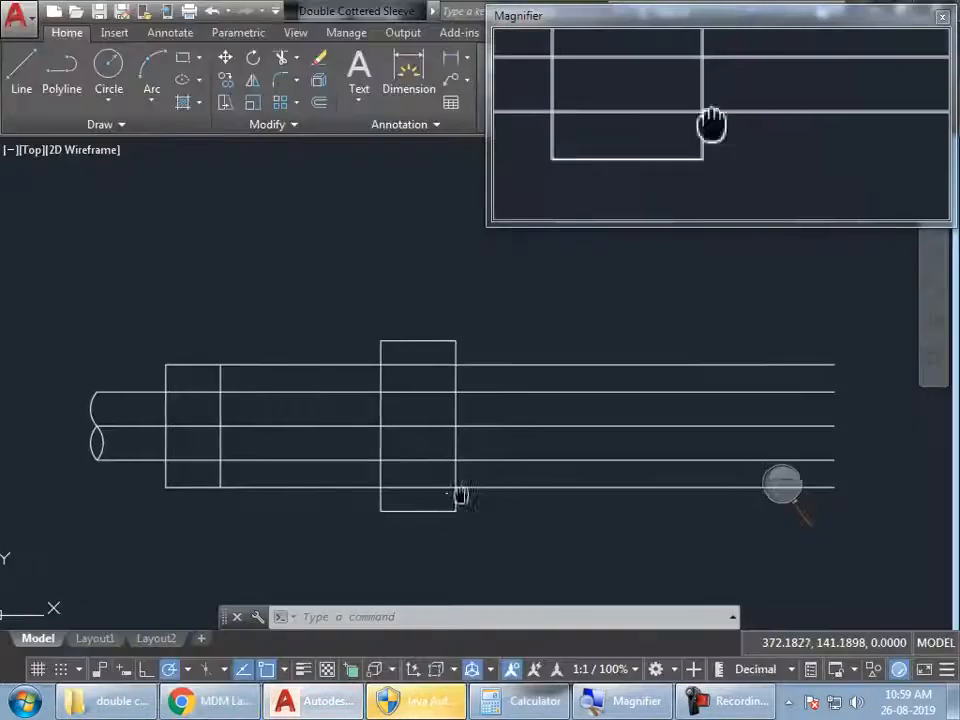
Step: Offset the horizontal centre line by 10 both upward and downward for the bore lines
type("o")
key("Return")
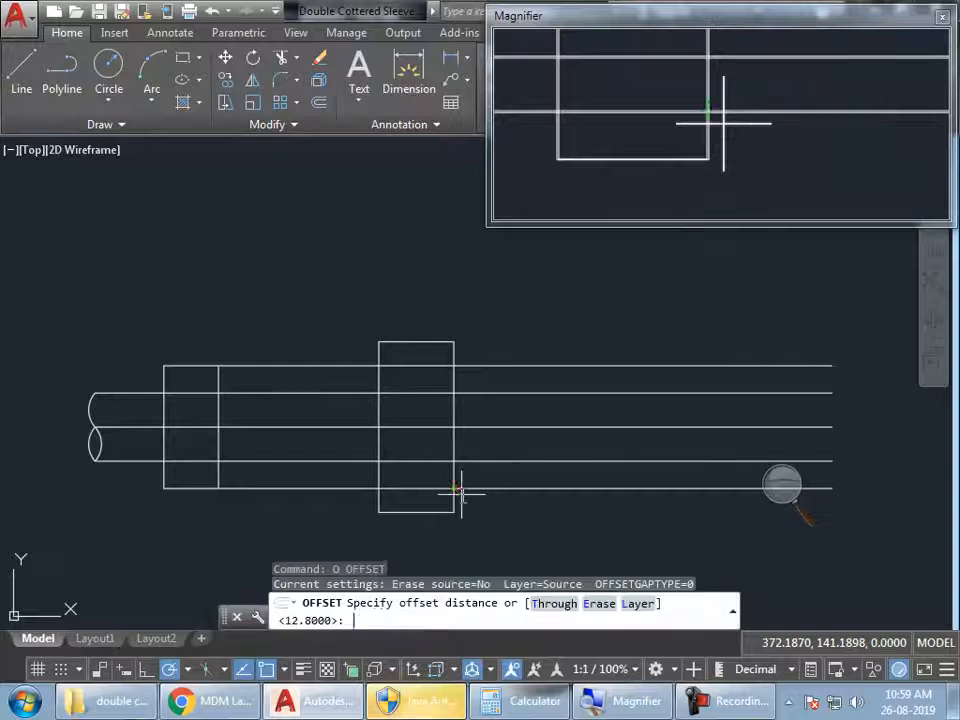
type("10")
key("Return")
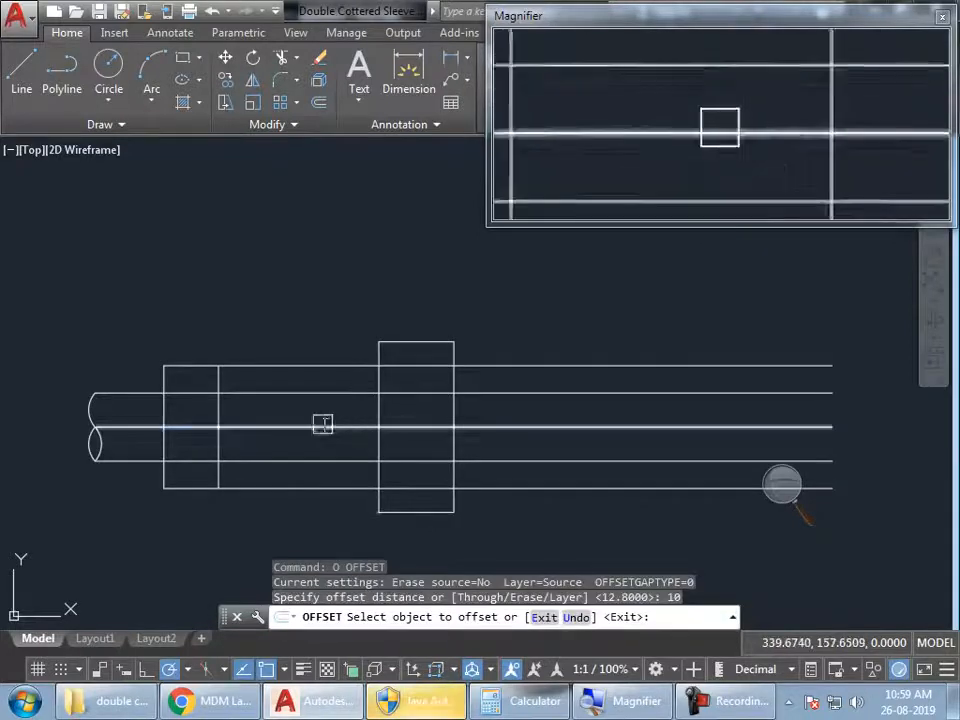
left_click(293, 399)
left_click(279, 489)
key("Return")
Step: Trim the bore's end line beyond the two bore lines, and the bore and shaft lines between the socket's and bore's end lines
scroll(195, 454, "up", 4)
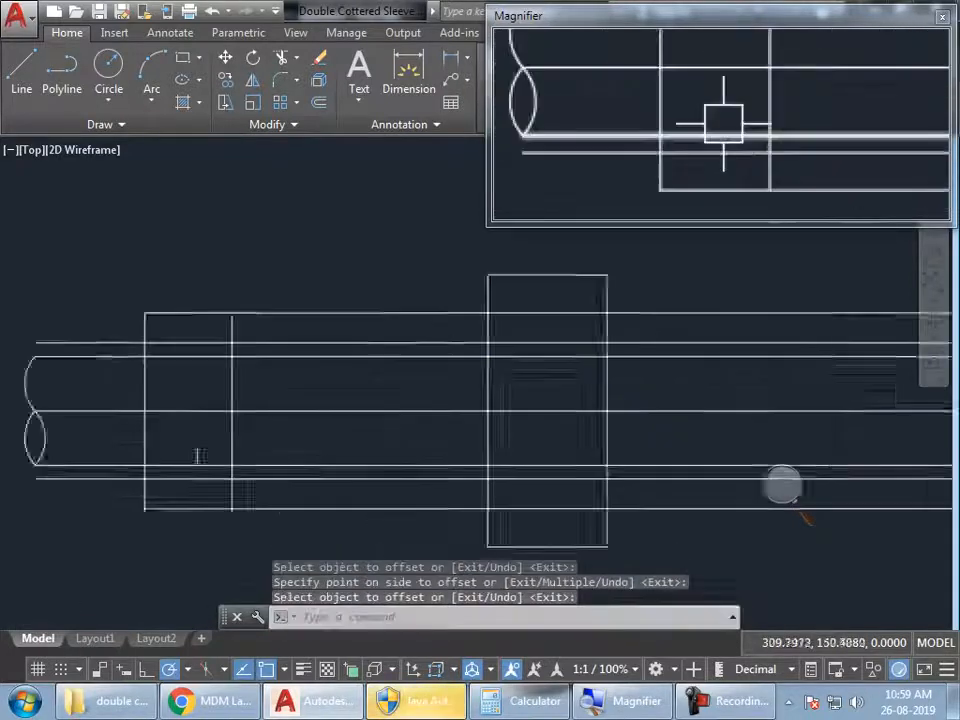
middle_click_drag(298, 453, 284, 455)
type("tr")
key("Return")
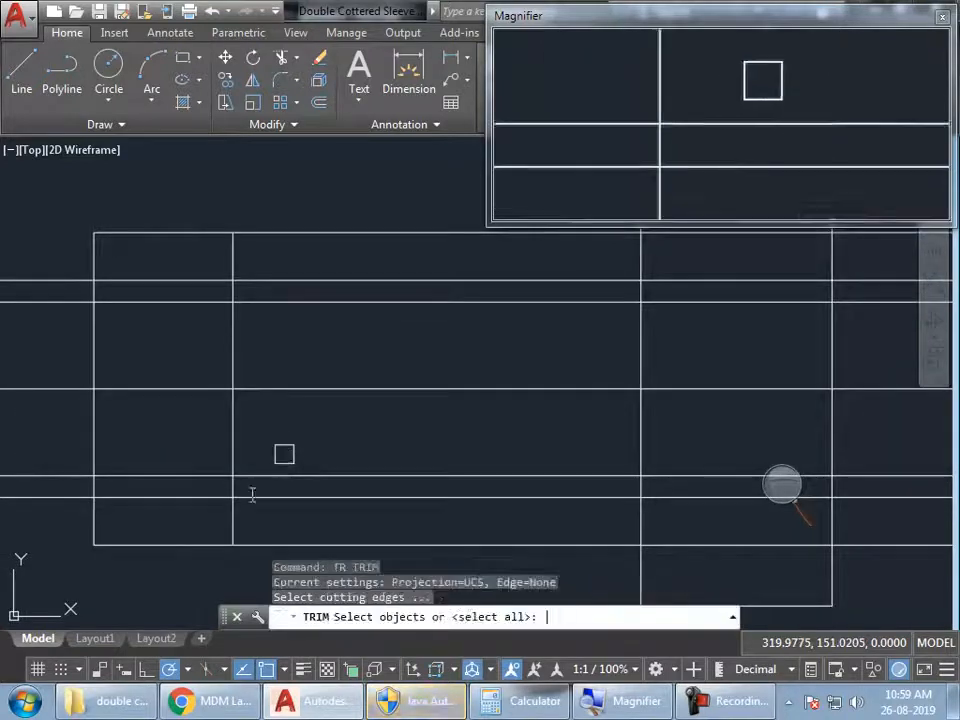
key("Return")
left_click(231, 516)
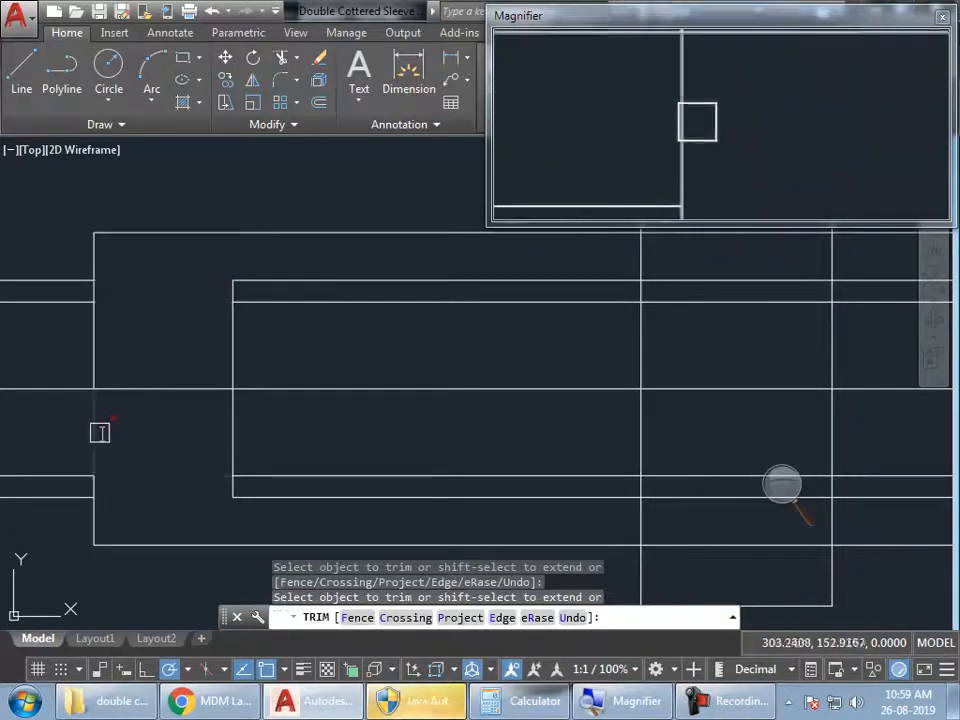
scroll(210, 442, "down", 2)
middle_click_drag(202, 439, 206, 429)
left_click(146, 460)
key("Return")
Step: Erase the leftover bore line segments on the shaft side, left of the socket's end line
left_click(146, 460)
type("e")
key("Return")
key("Return")
Step: Trim the upper and lower shaft lines between the bore's end line and the collar's right vertical line
middle_click_drag(257, 418, 229, 420)
scroll(233, 423, "up", 2)
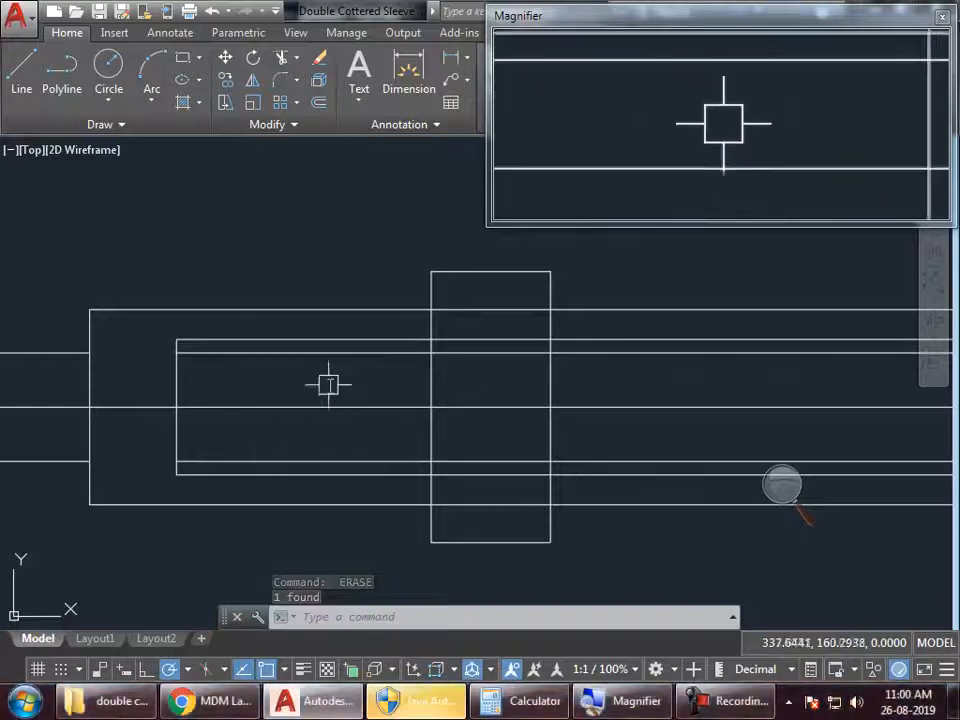
type("tr")
key("Return")
key("Return")
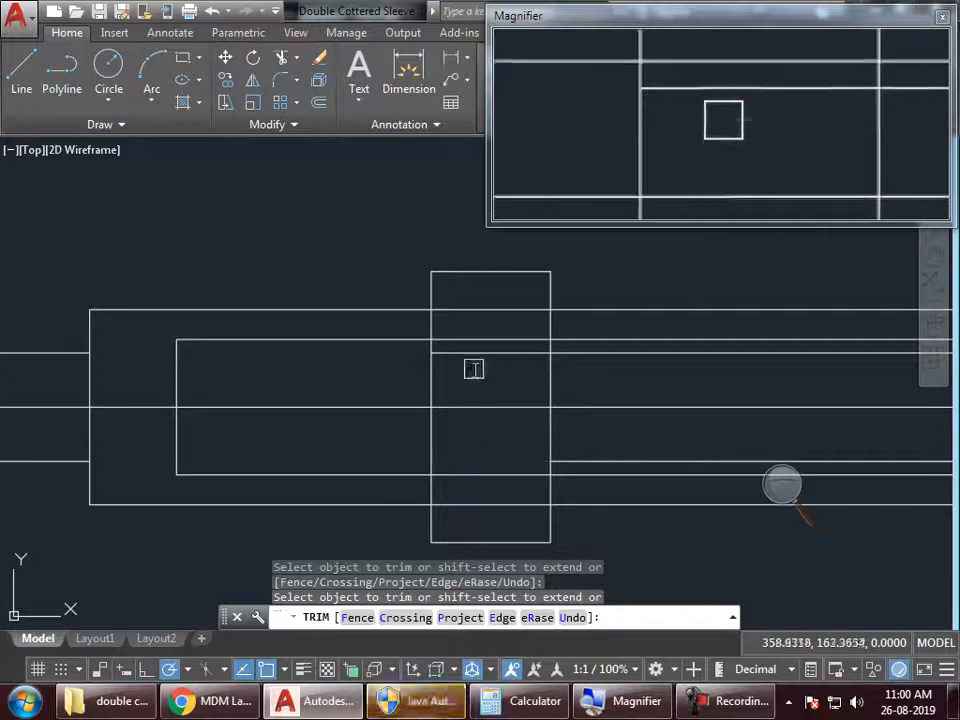
Step: Trim the upper and lower socket body lines inside the collar and to its right
middle_click_drag(561, 484, 536, 474)
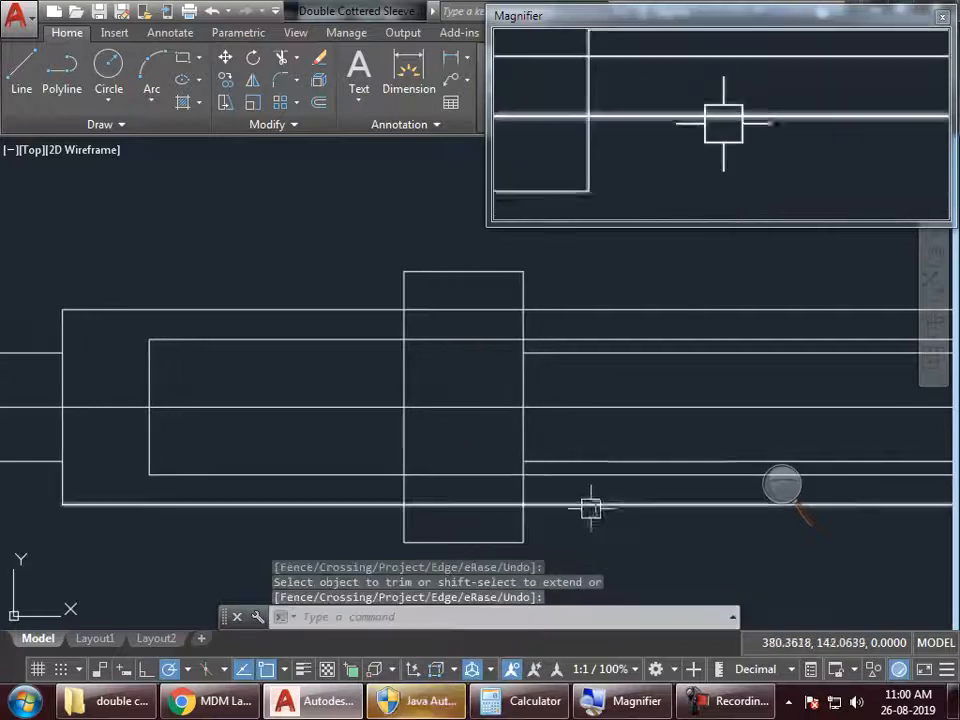
left_click(449, 307)
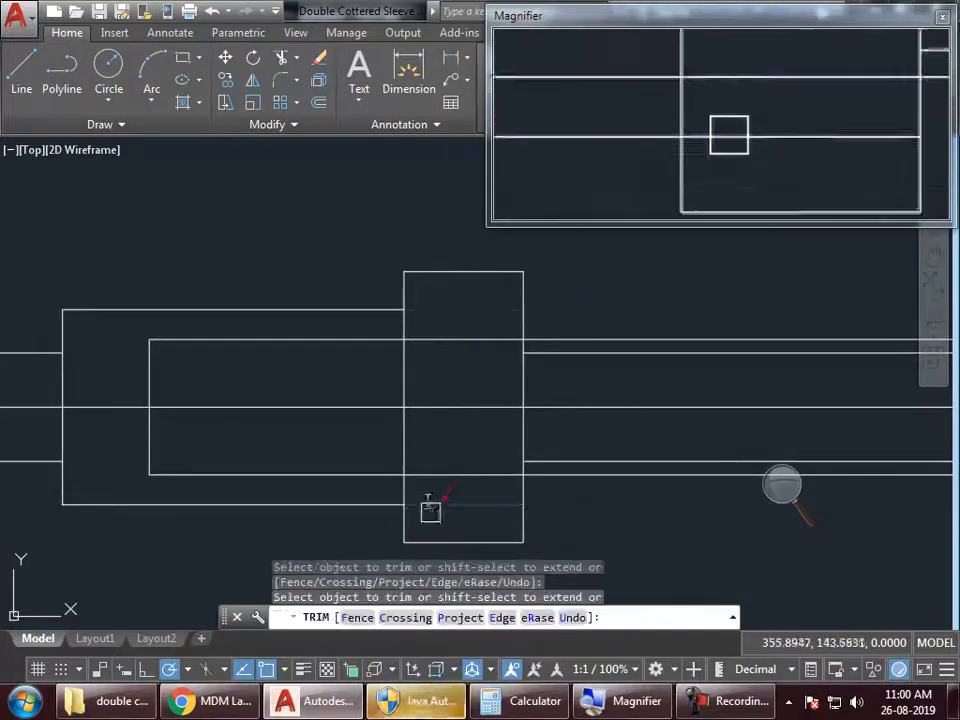
key("Return")
Step: Stretch the right ends of the shaft, bore and centre lines about 76 units left, toward the collar
scroll(619, 493, "down", 4)
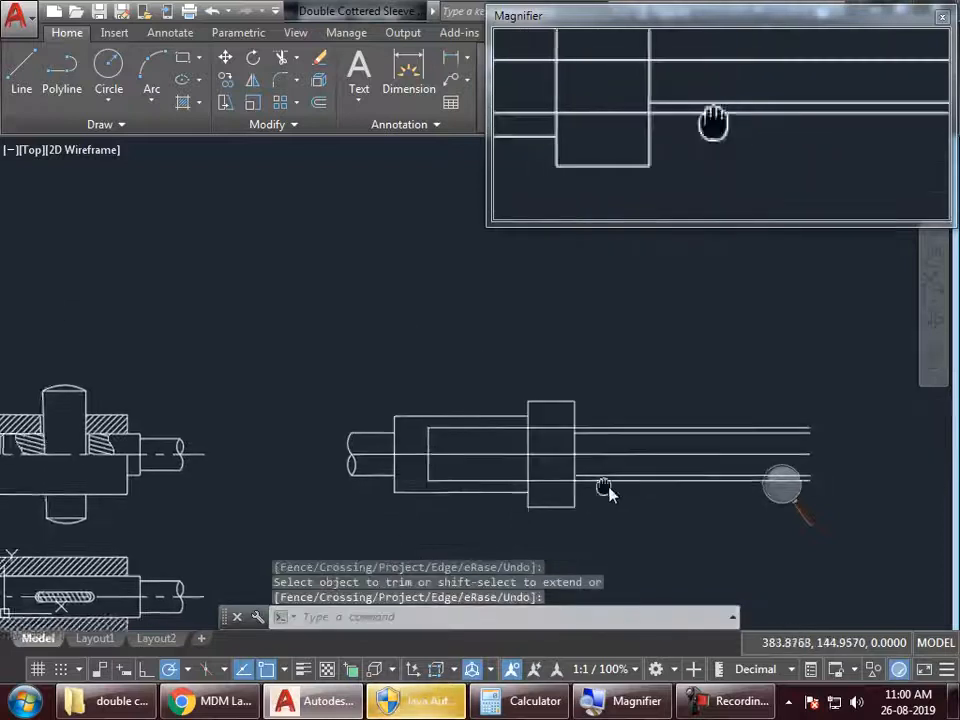
middle_click_drag(678, 457, 617, 405)
type("s")
key("Return")
left_click(714, 364)
left_click(668, 493)
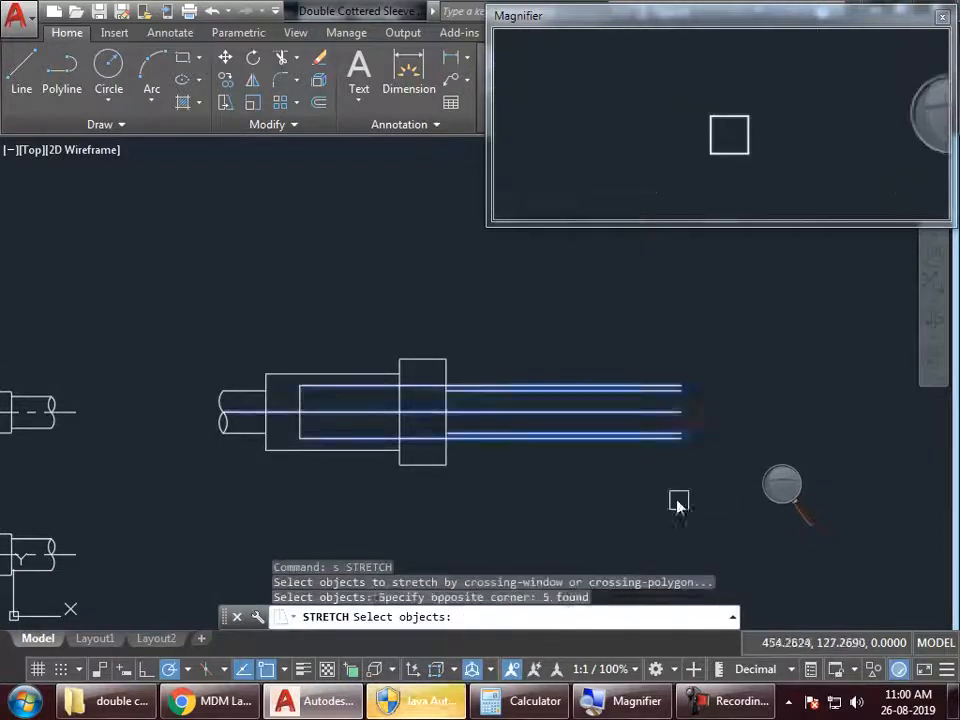
left_click(700, 503)
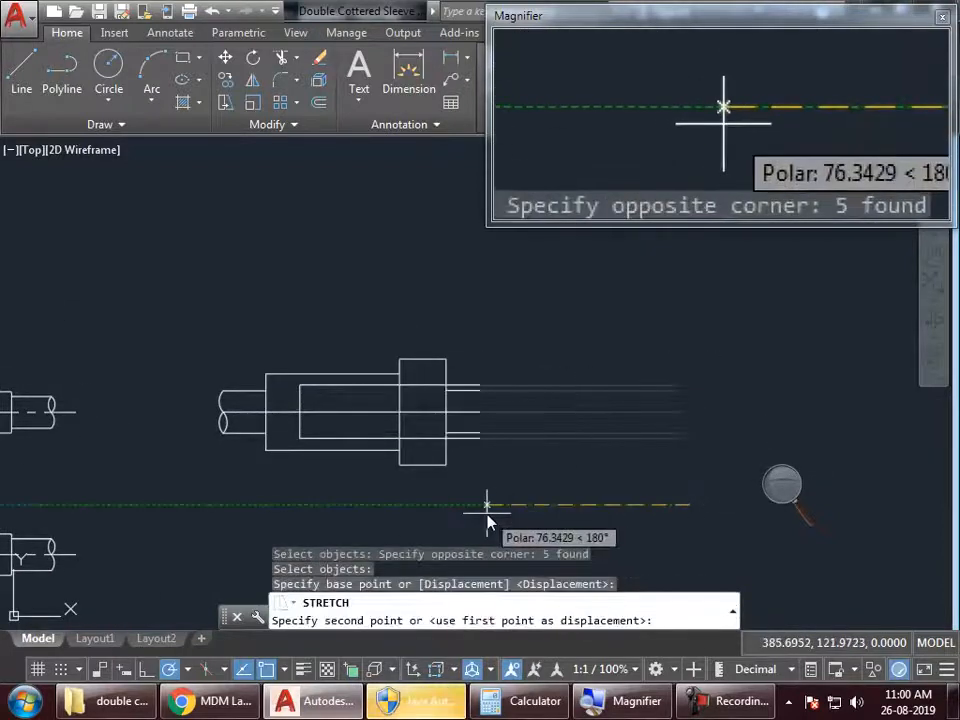
left_click(487, 514)
Step: Trim the upper and lower bore lines to the right of the collar
scroll(431, 454, "up", 2)
middle_click_drag(431, 454, 536, 456)
scroll(529, 446, "up", 2)
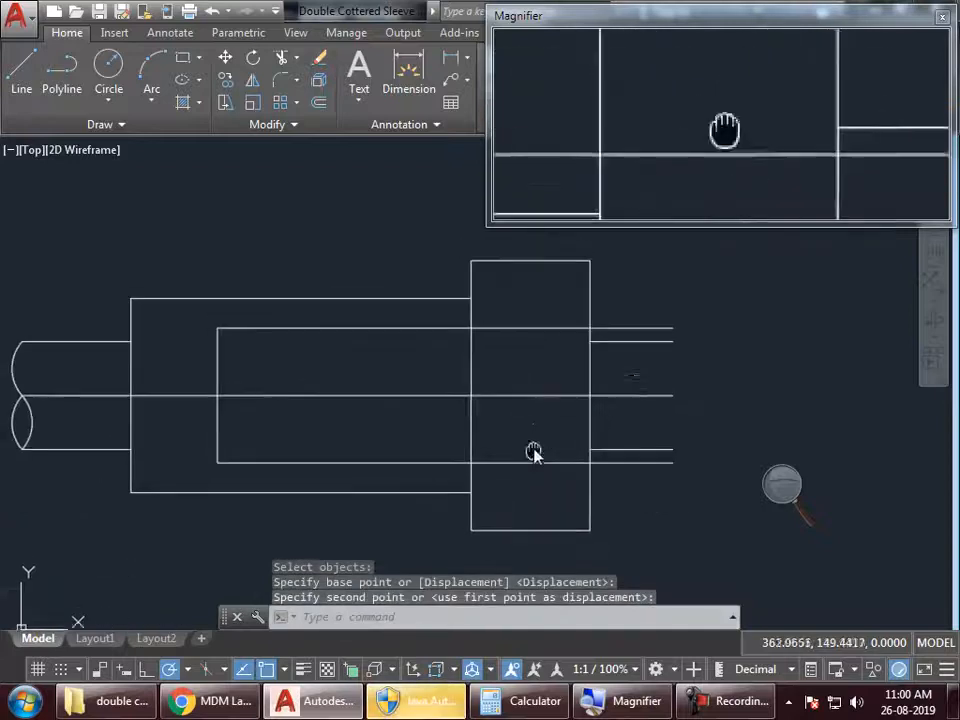
type("tr")
key("Return")
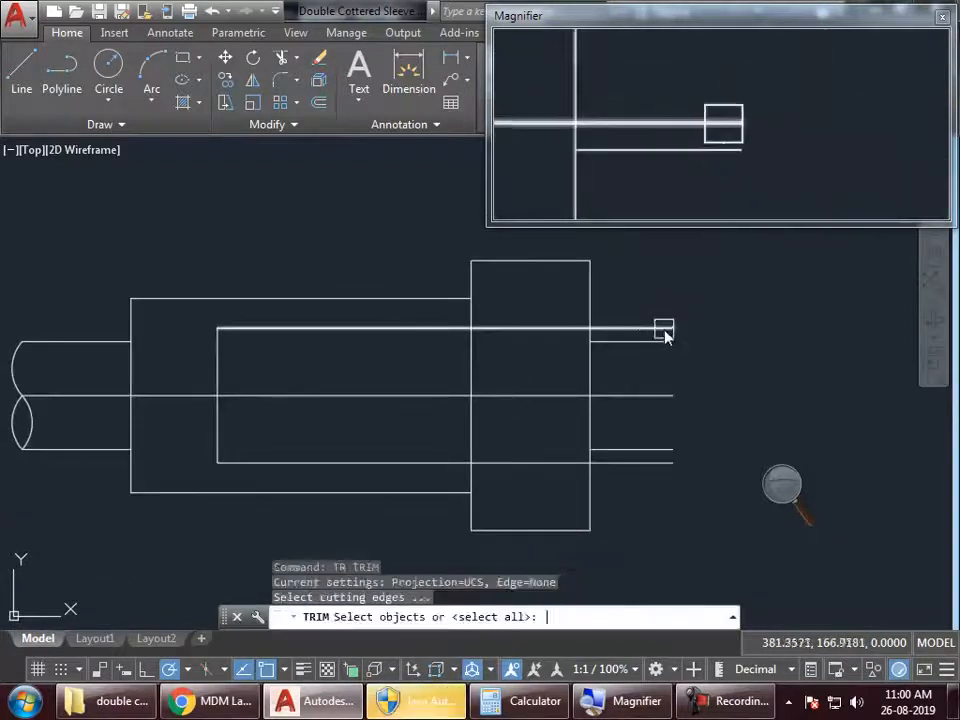
key("Return")
left_click(663, 328)
key("Escape")
Step: Look up the 0.5 D spigot collar thickness in the reference figure and return to AutoCAD
key("alt+Tab")
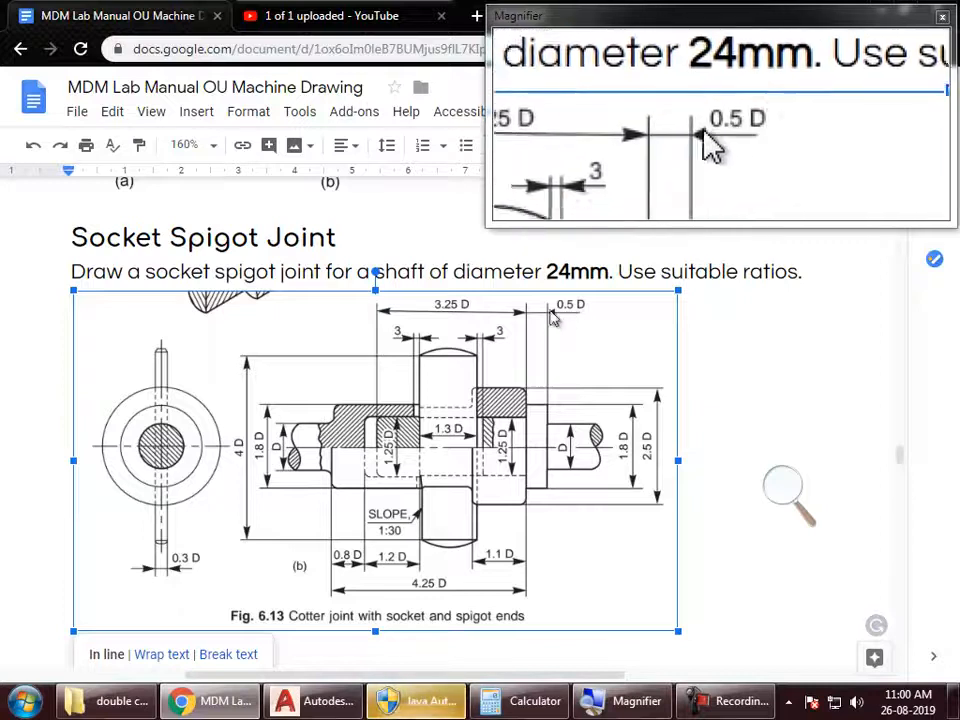
key("alt+Tab")
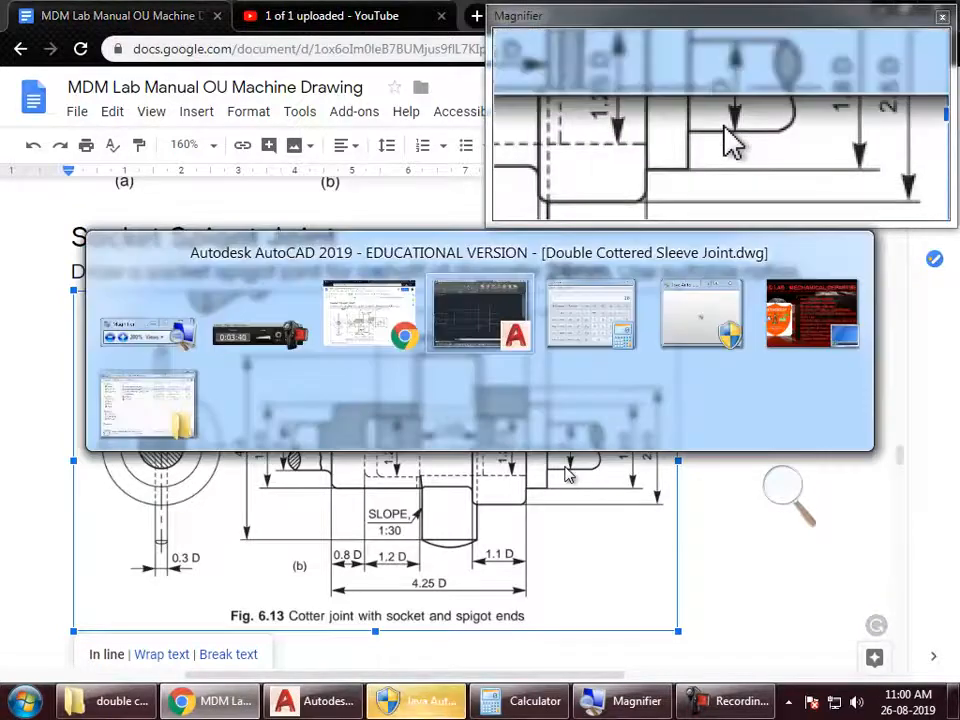
middle_click_drag(666, 432, 662, 452)
key("Escape")
key("Escape")
key("Escape")
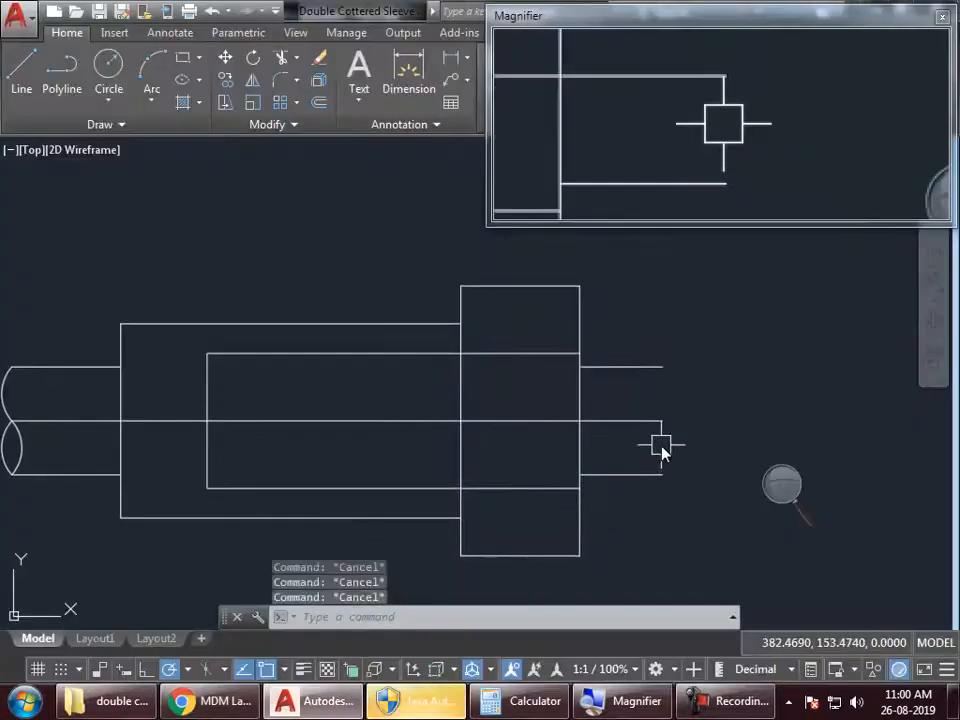
Step: Offset the socket collar's right vertical line by 8 to the right
type("o")
key("Return")
type("8")
key("Return")
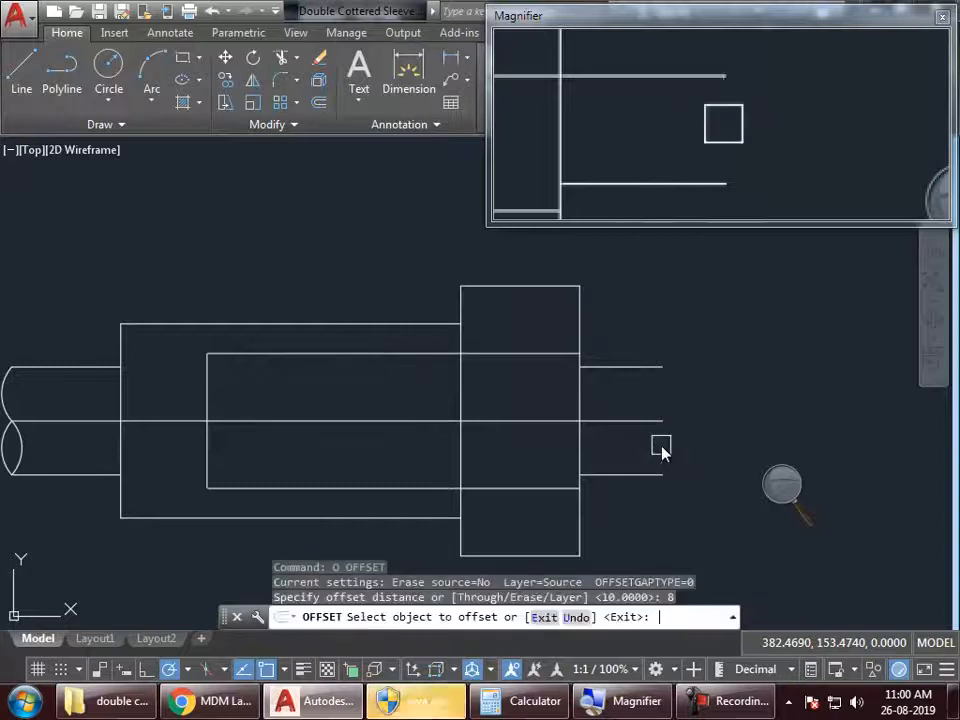
left_click(580, 405)
left_click(622, 404)
key("Return")
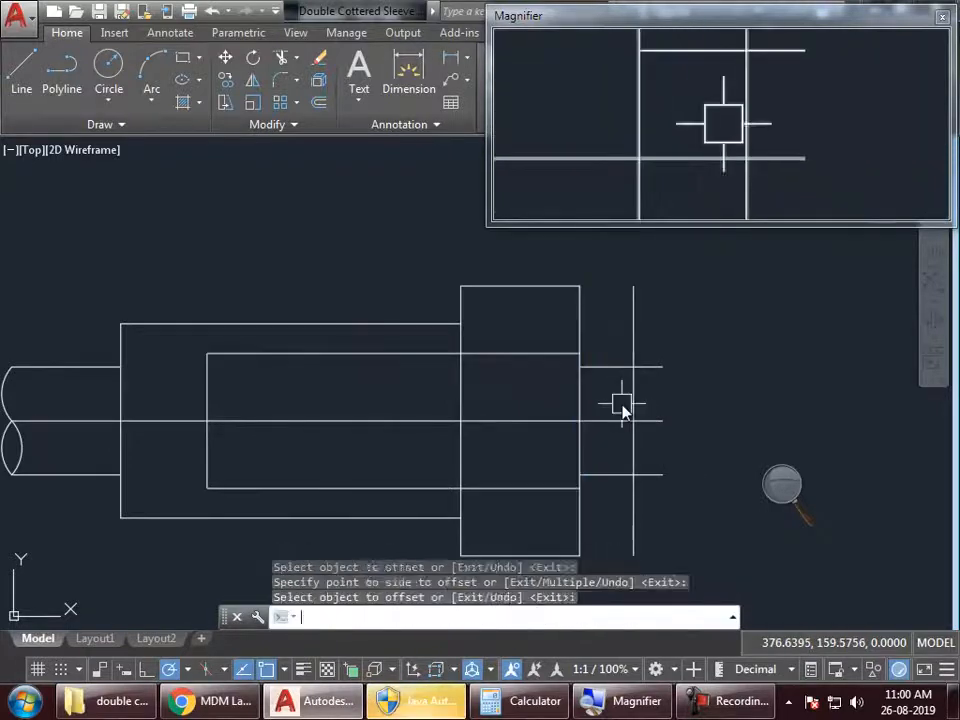
key("F9")
left_click(344, 698)
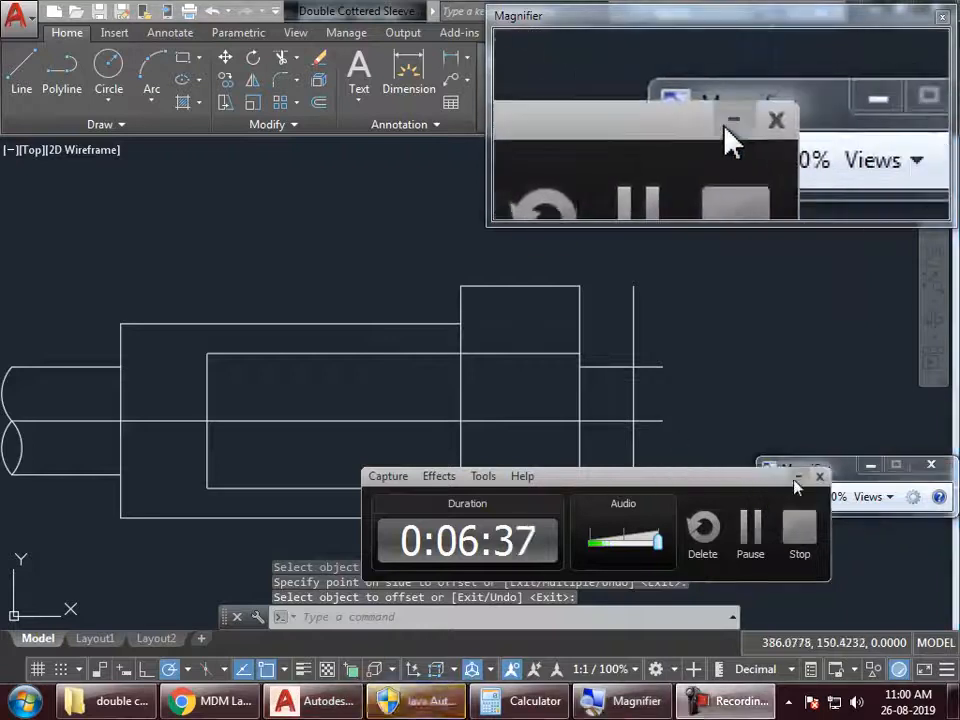
left_click(792, 477)
Step: Look up the 1.8 D spigot collar diameter in the reference figure and calculate 1.8*16 divided by 2 on the calculator
left_click(230, 704)
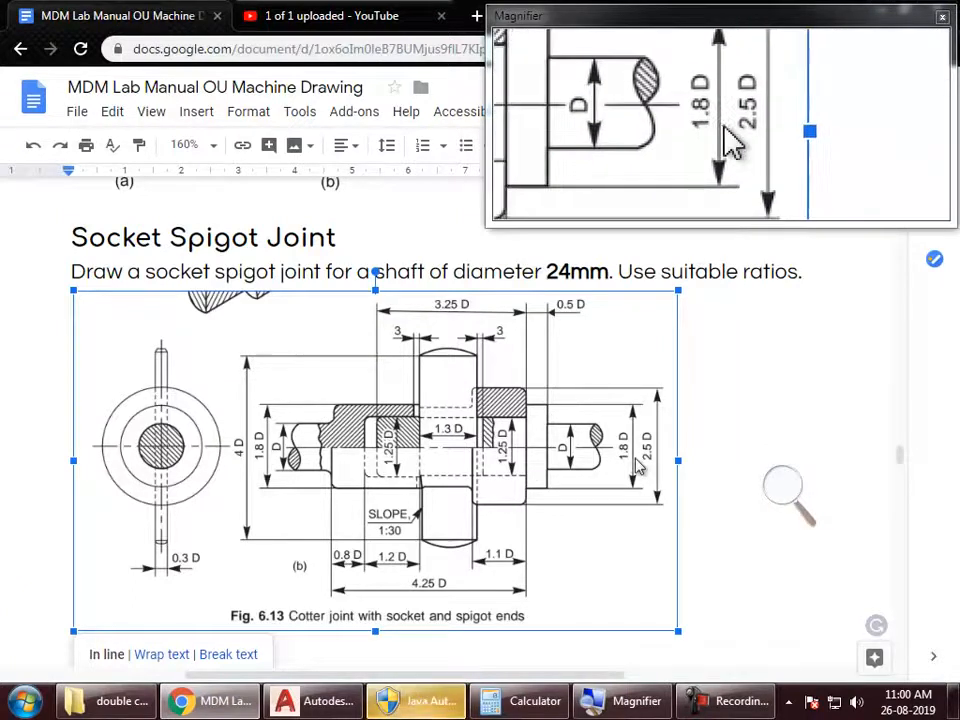
left_click(541, 701)
key("Escape")
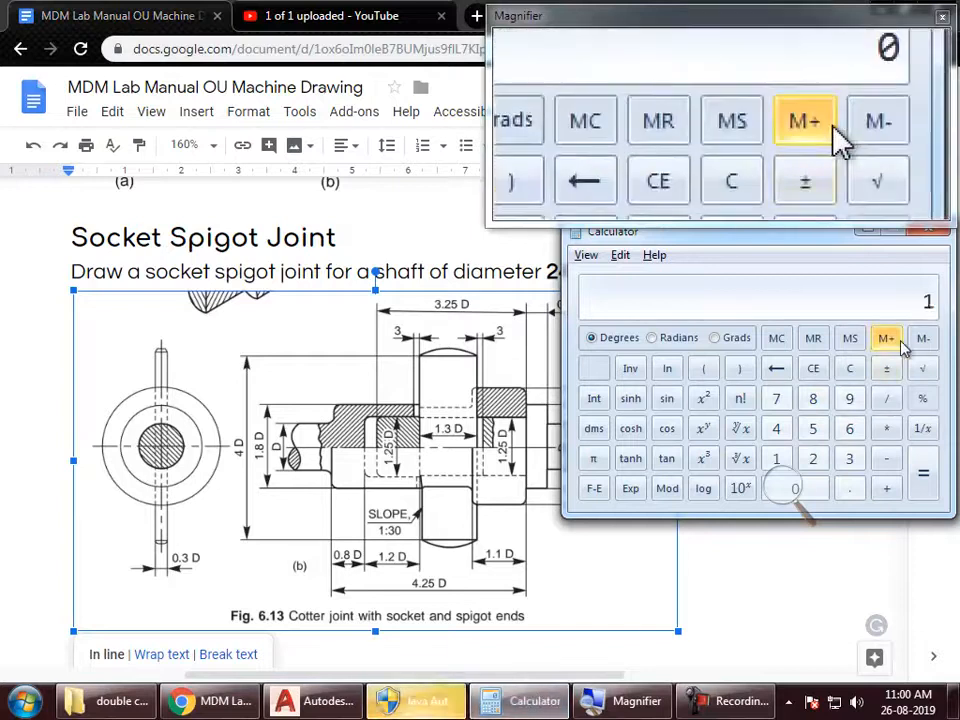
type("1.8*16")
key("Return")
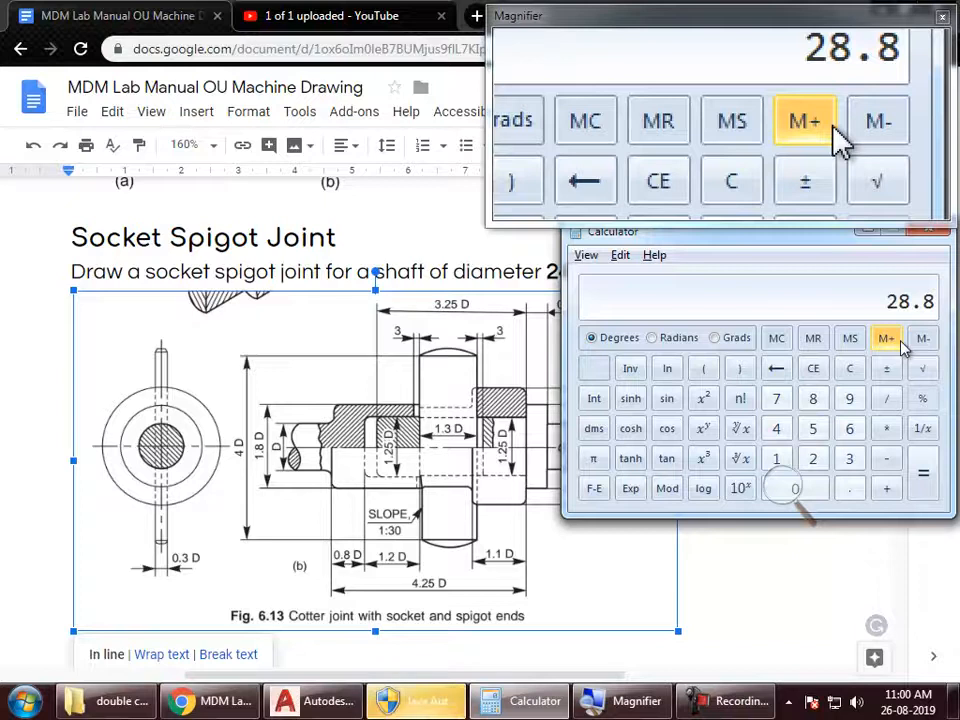
key("slash")
key("2")
key("Return")
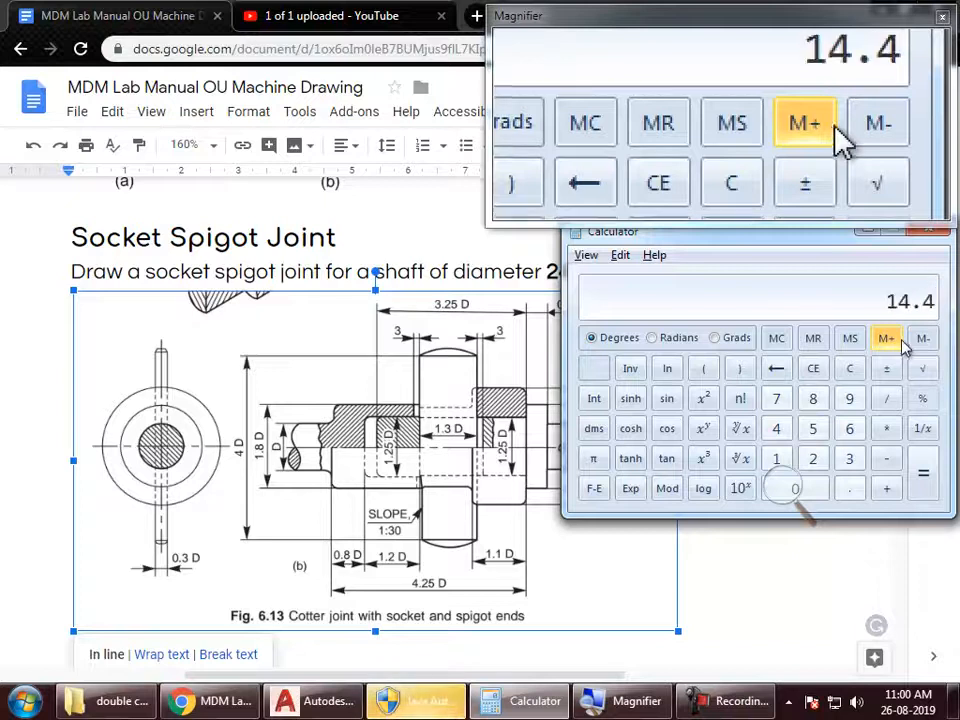
Step: Switch back to AutoCAD and offset the horizontal centre line by 14.4 both upward and downward
left_click(318, 701)
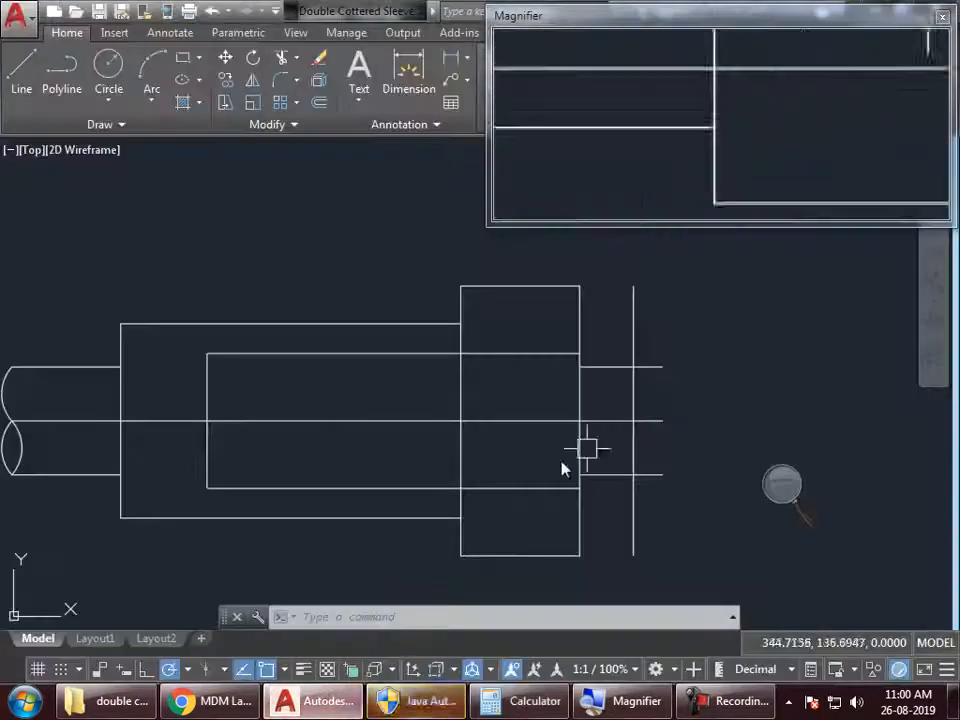
key("Escape")
key("Escape")
key("Escape")
type("o")
key("Return")
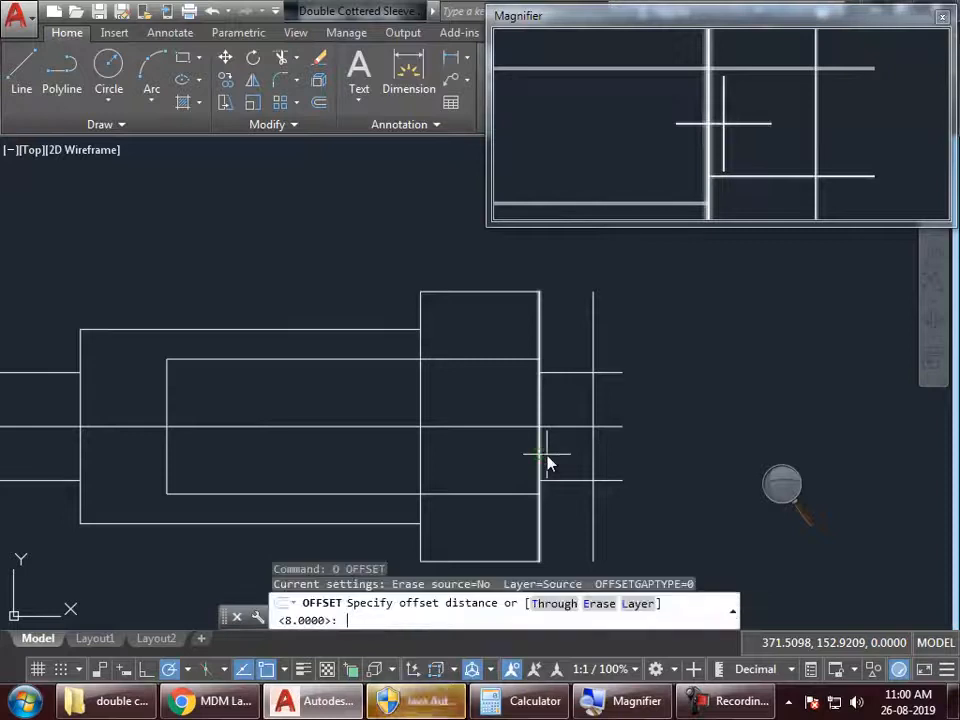
type("14.4")
key("Return")
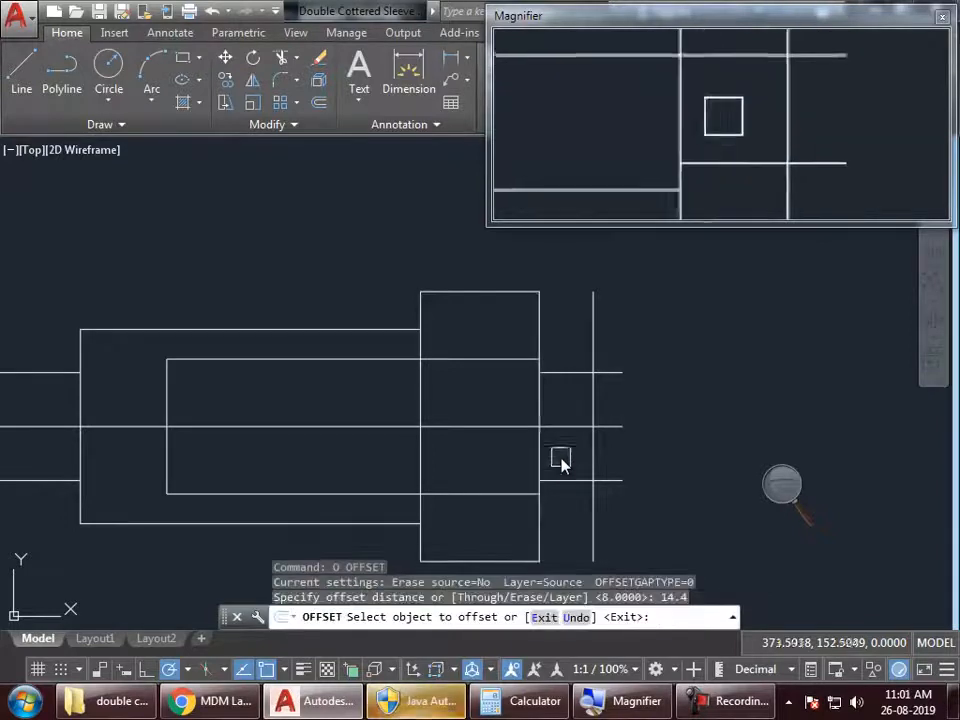
left_click(566, 437)
left_click(553, 514)
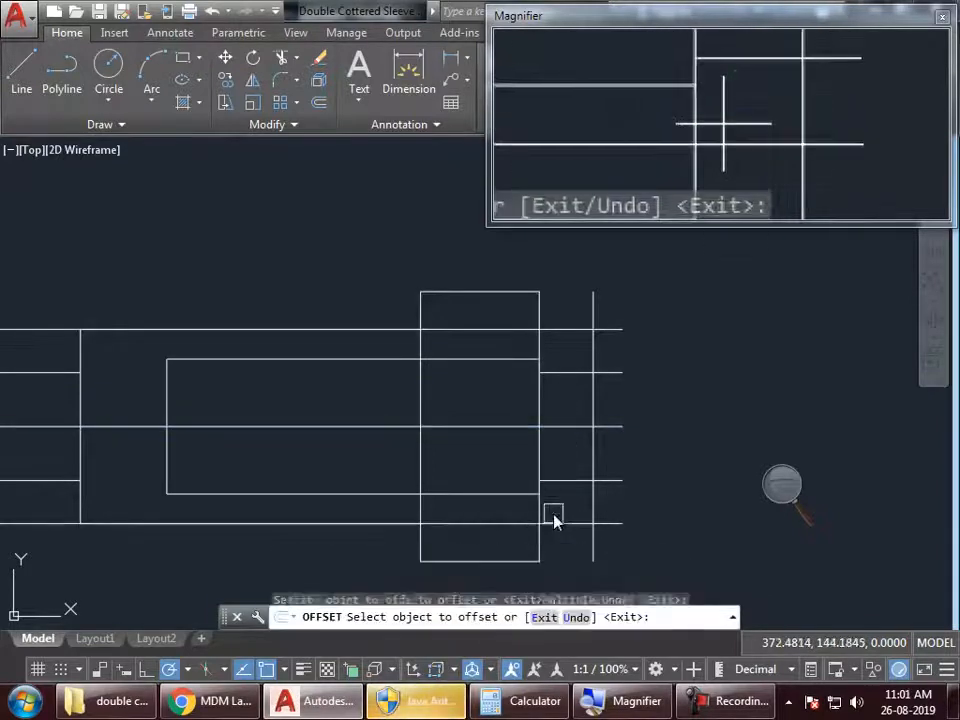
key("Return")
Step: Trim the two new offset lines so they span only between the socket collar's right line and the spigot collar's outer line
left_click(591, 530)
left_click(542, 544)
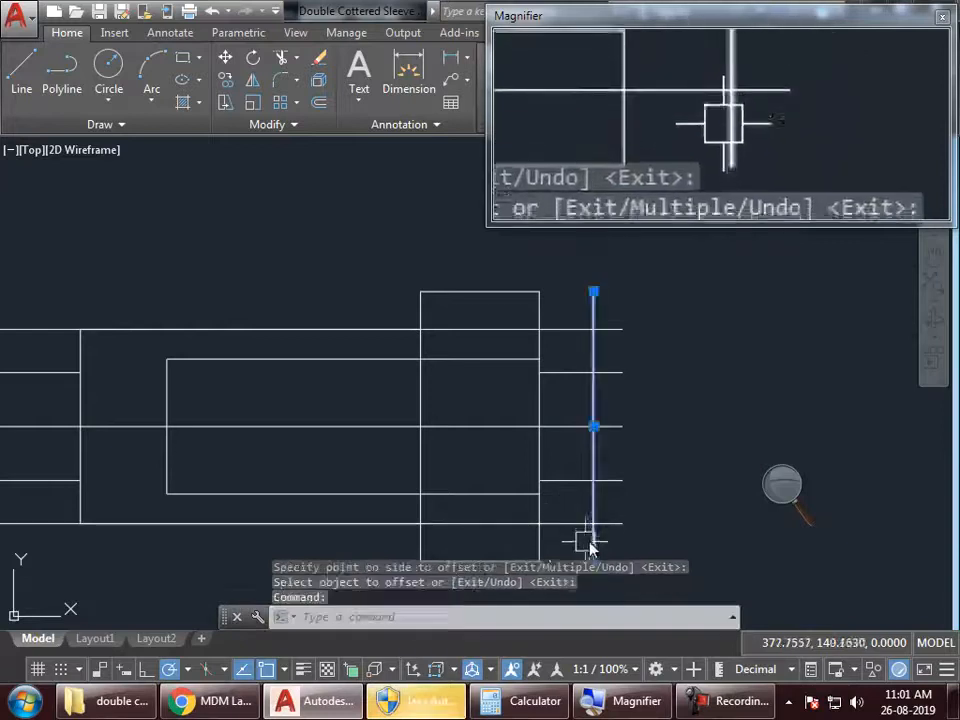
type("tr")
key("Return")
left_click(627, 514)
left_click(616, 519)
left_click(612, 331)
left_click(521, 331)
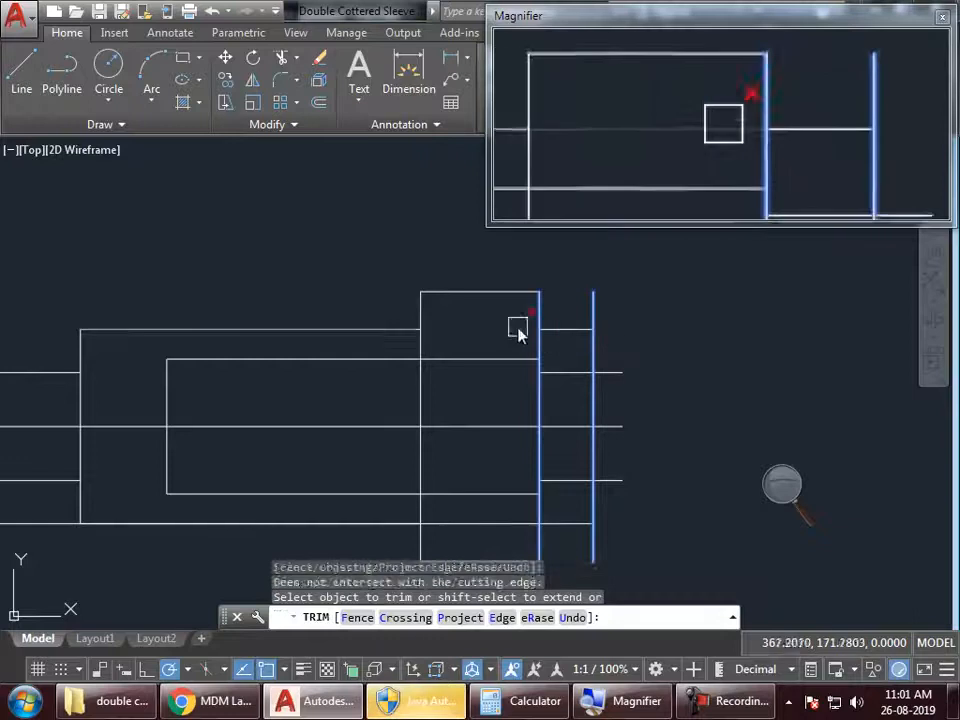
left_click(505, 524)
key("Return")
Step: Trim the spigot collar's outer vertical line where it extends above and below the collar's horizontal edges
key("Return")
key("Return")
left_click(595, 548)
left_click(587, 314)
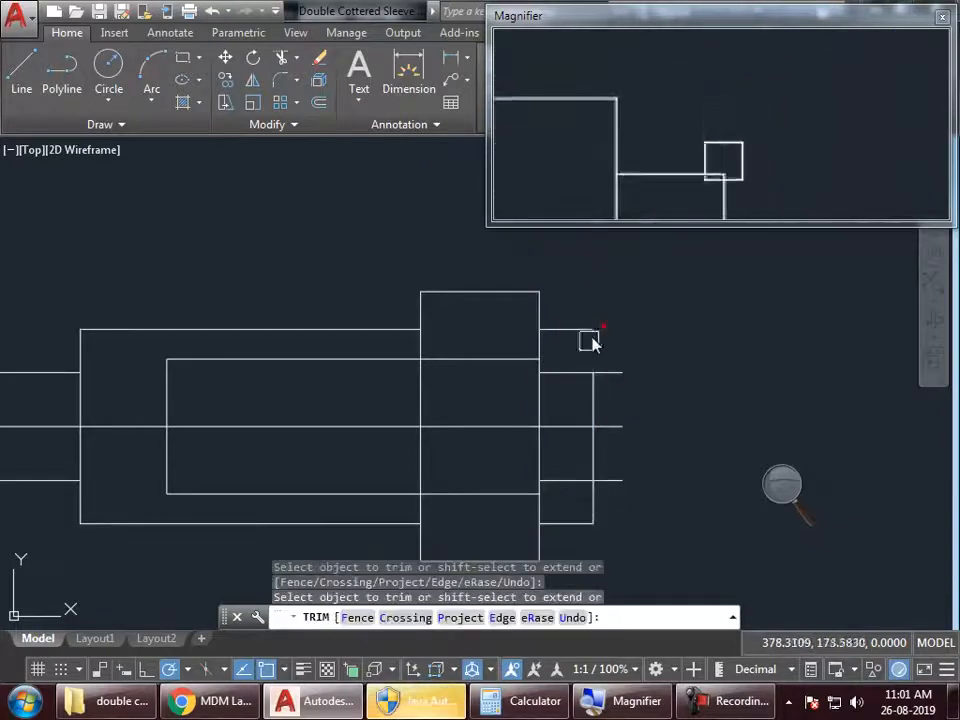
key("Return")
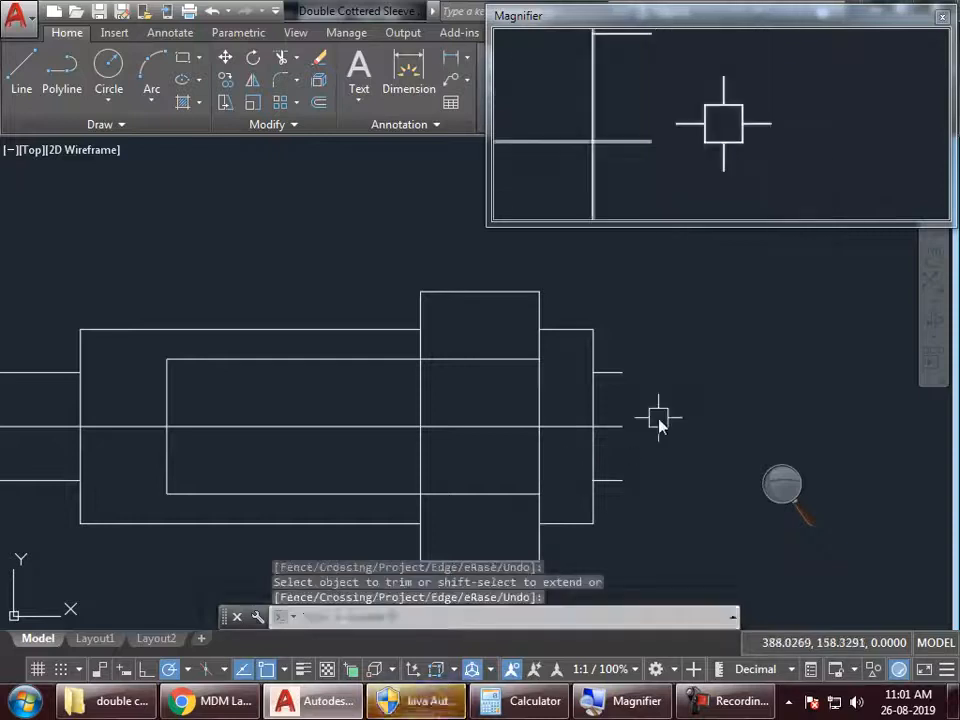
Step: Stretch the right ends of the spigot shaft lines and centre line horizontally further to the right
type("s")
key("Return")
left_click(643, 333)
left_click(607, 523)
key("Return")
left_click(620, 518)
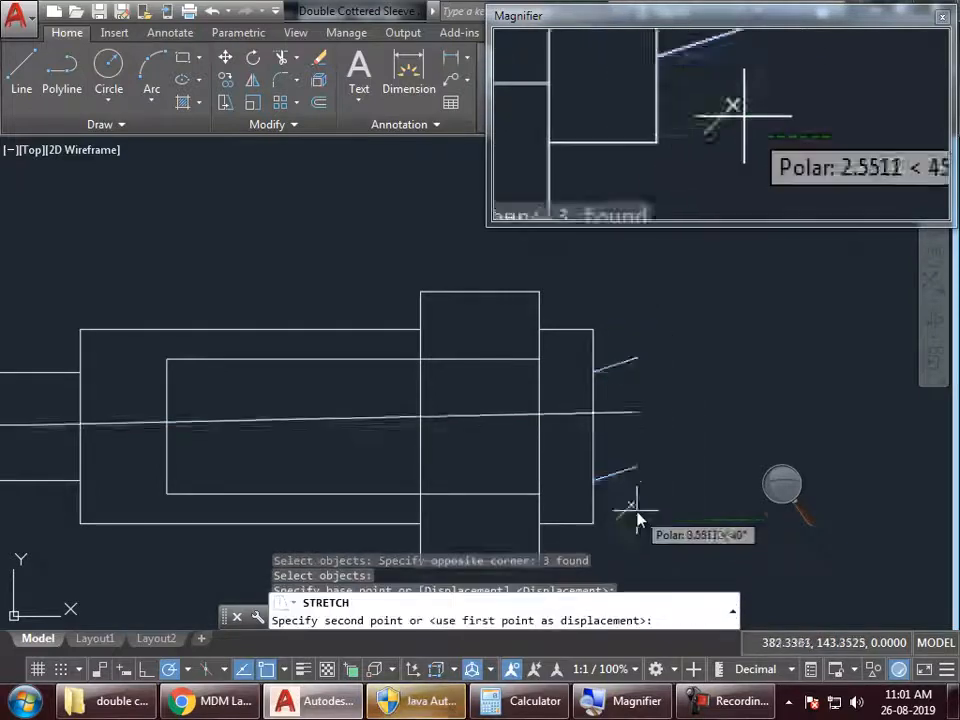
left_click(693, 516)
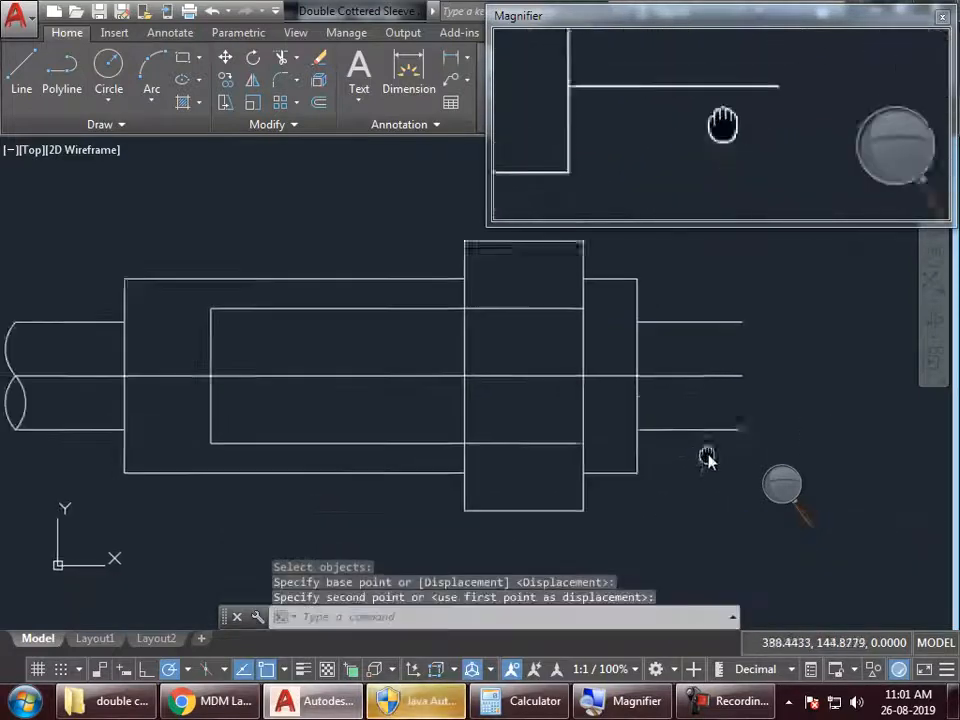
Step: Look up the 3.25 D spigot length in the reference figure, calculate it on the calculator and return to AutoCAD
middle_click_drag(664, 508, 674, 527)
key("alt+Tab")
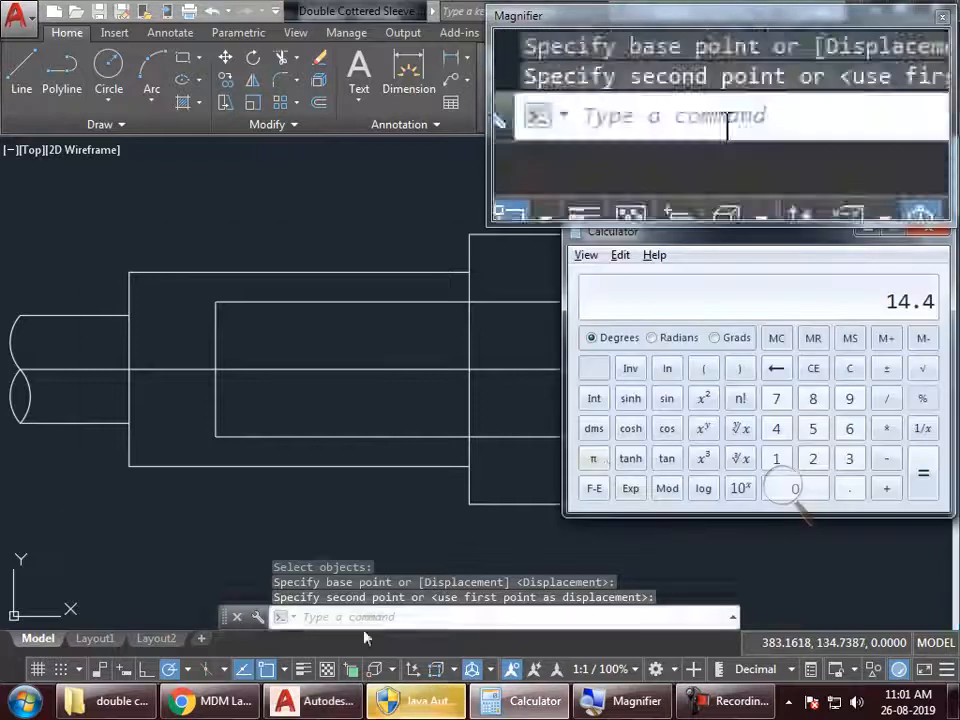
left_click(241, 702)
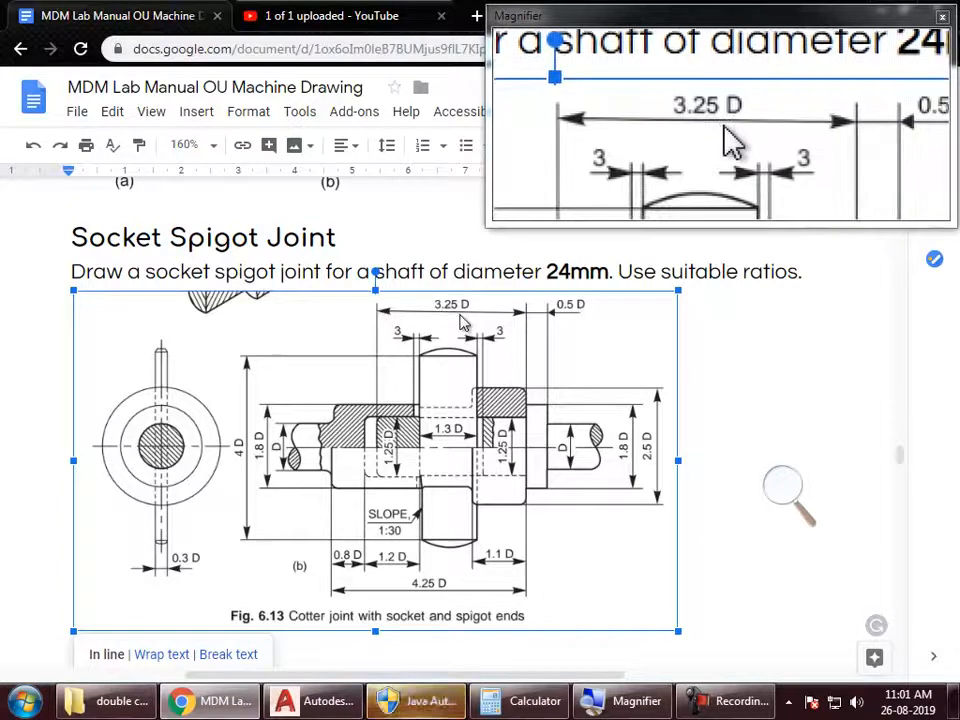
left_click(520, 701)
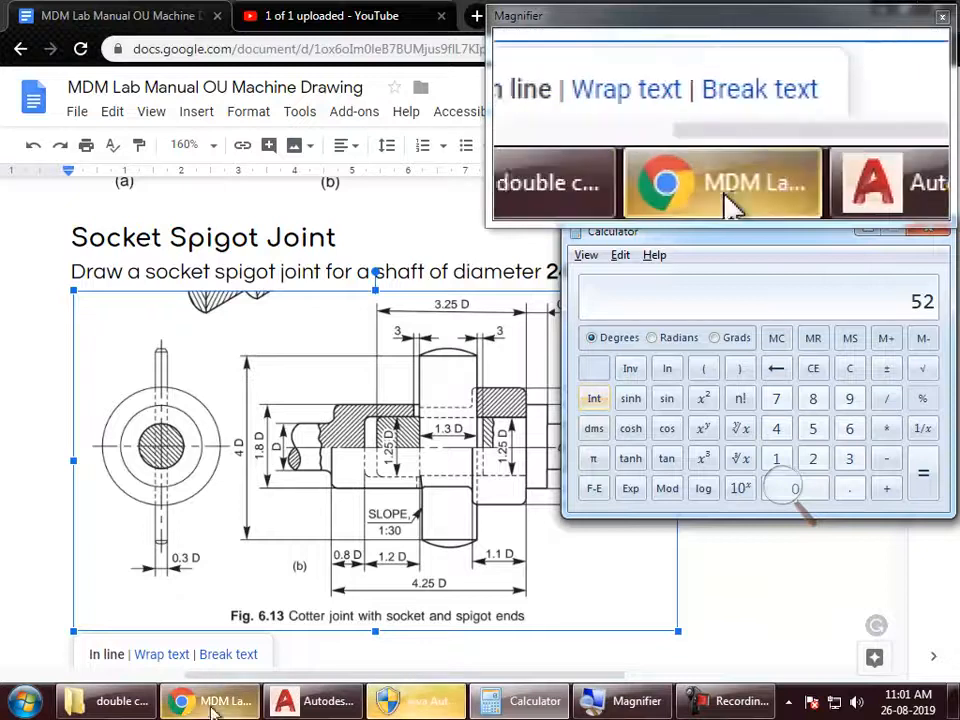
left_click(295, 701)
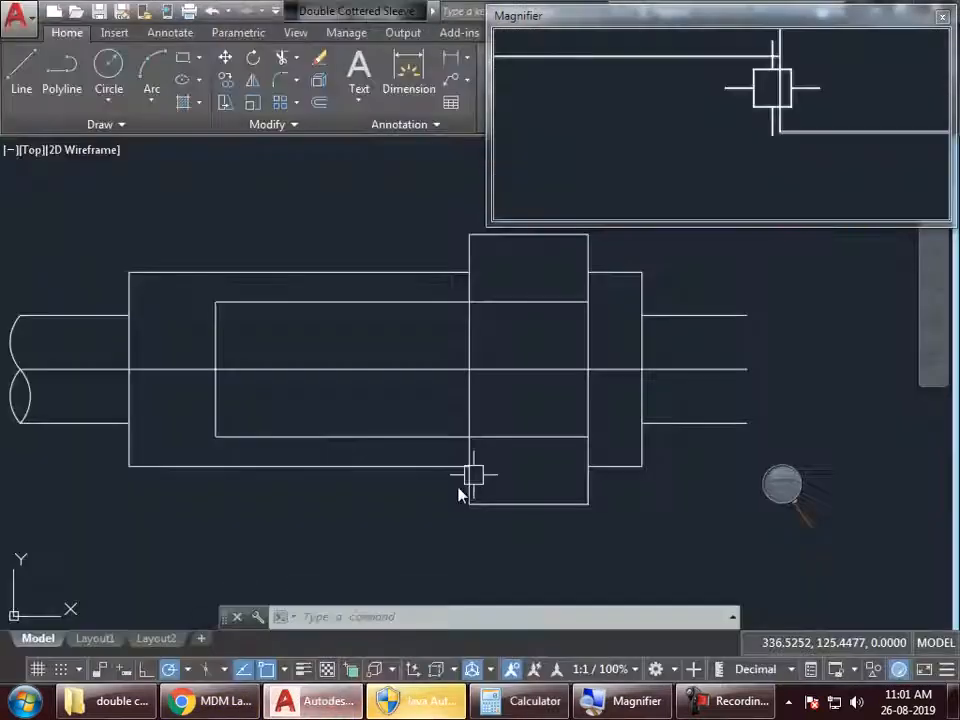
Step: Offset the socket collar's right vertical line by 52 to the left
left_click(587, 344)
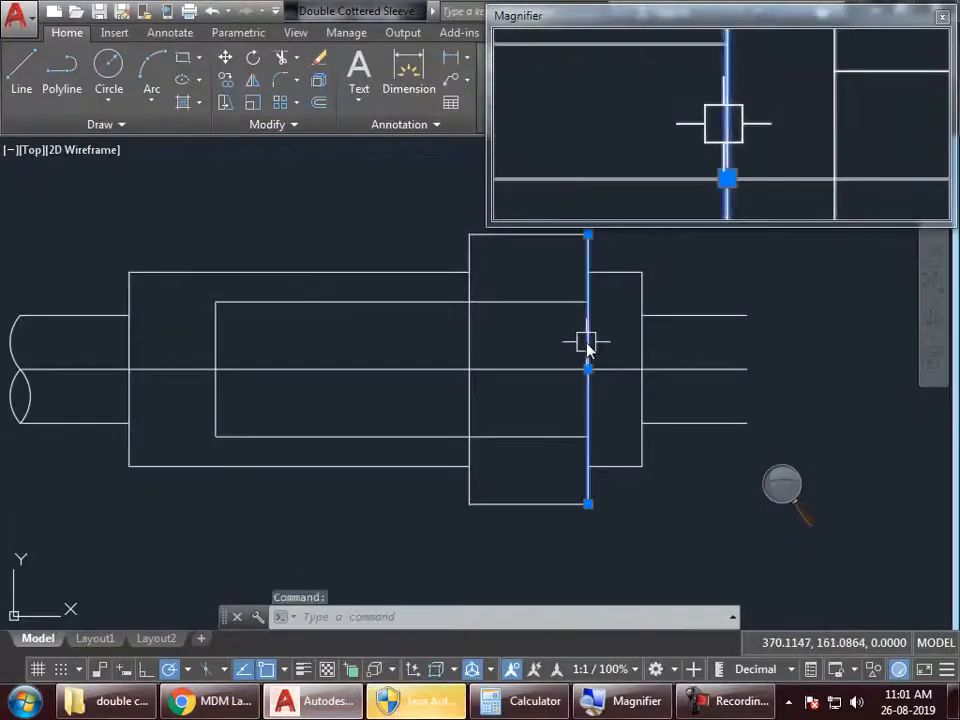
type("o")
key("Return")
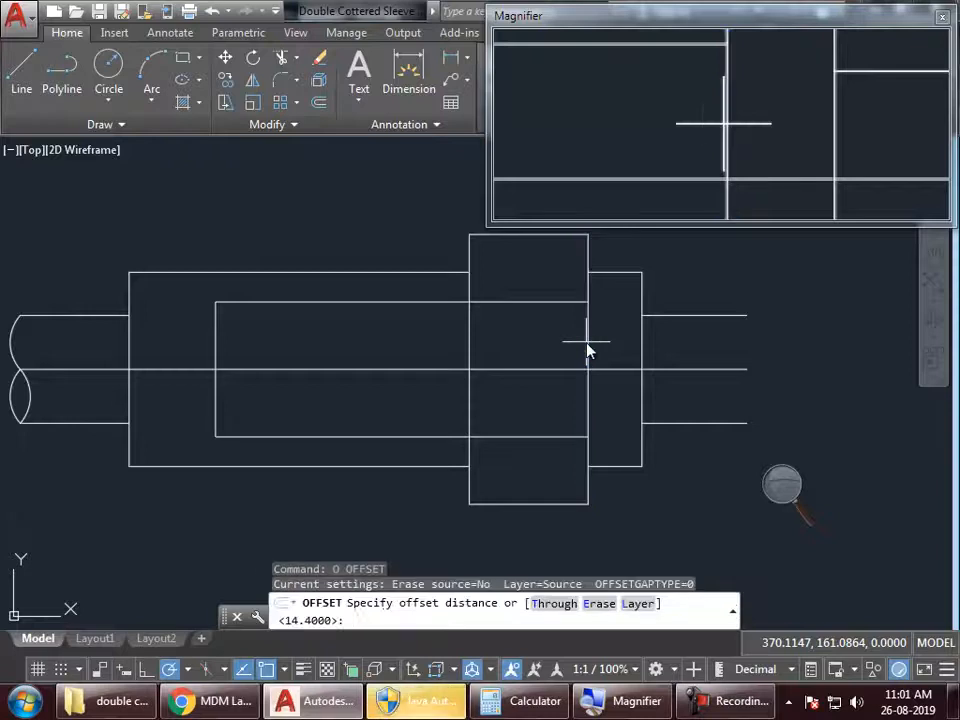
left_click(535, 701)
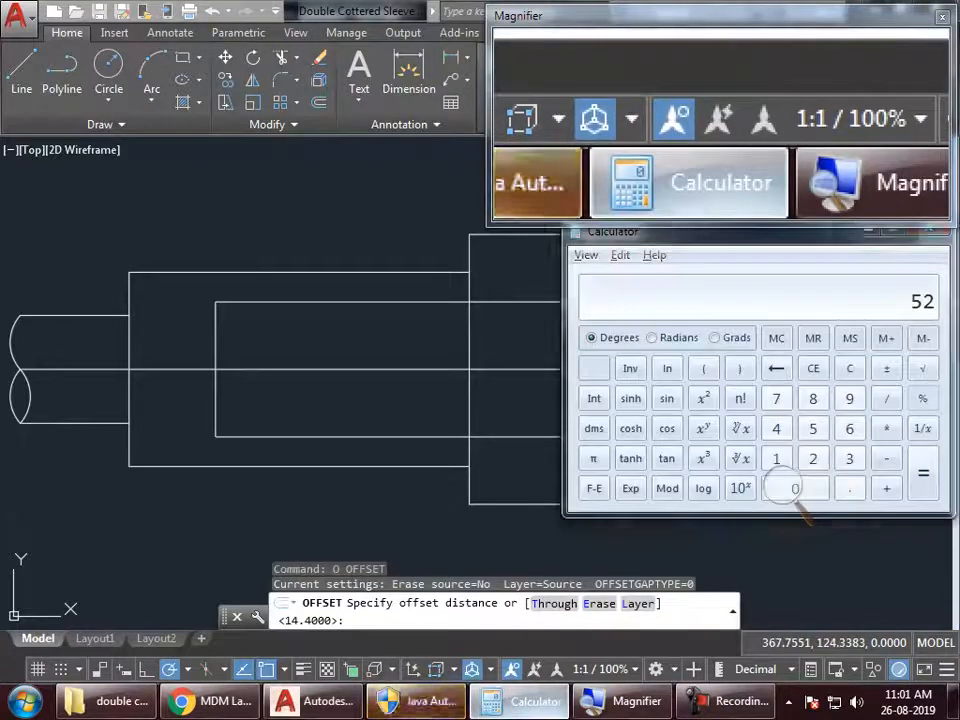
left_click(535, 701)
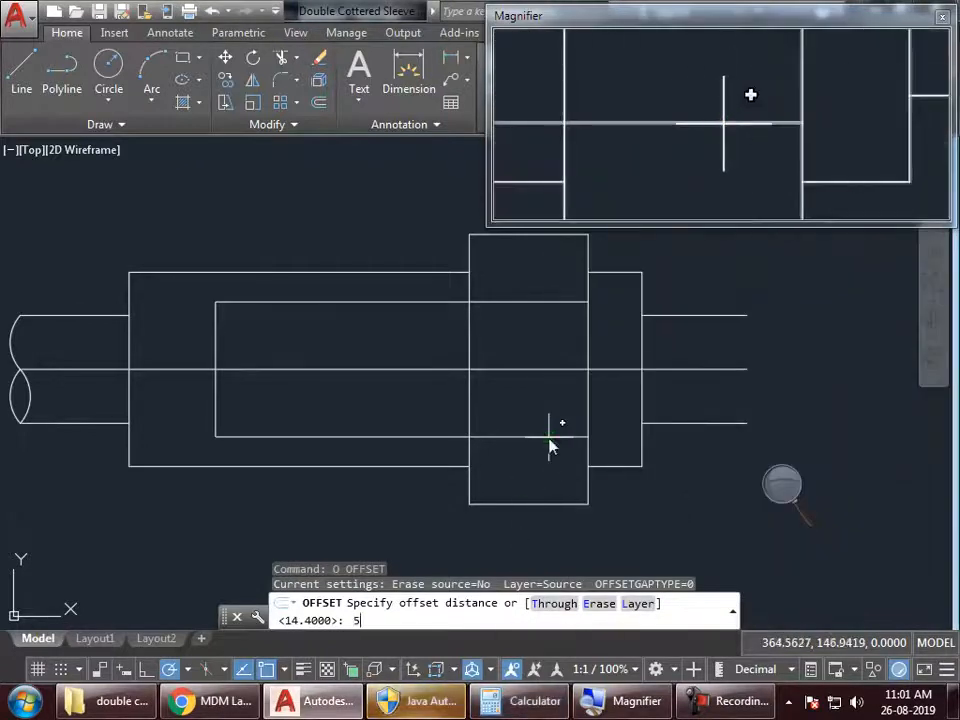
type("52")
key("Return")
left_click(585, 443)
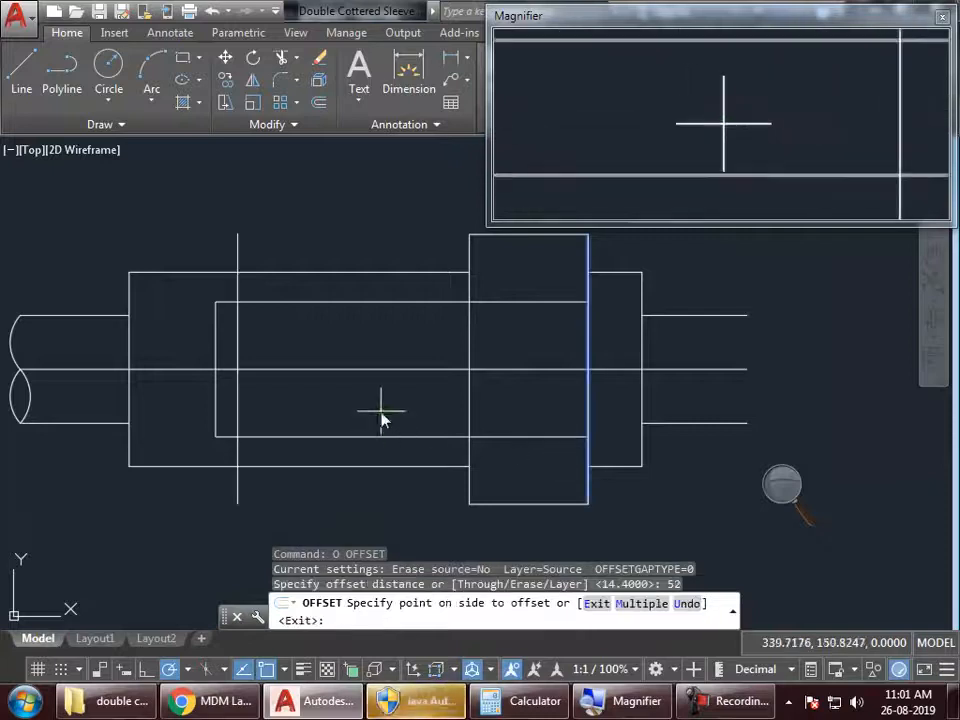
left_click(380, 417)
key("Return")
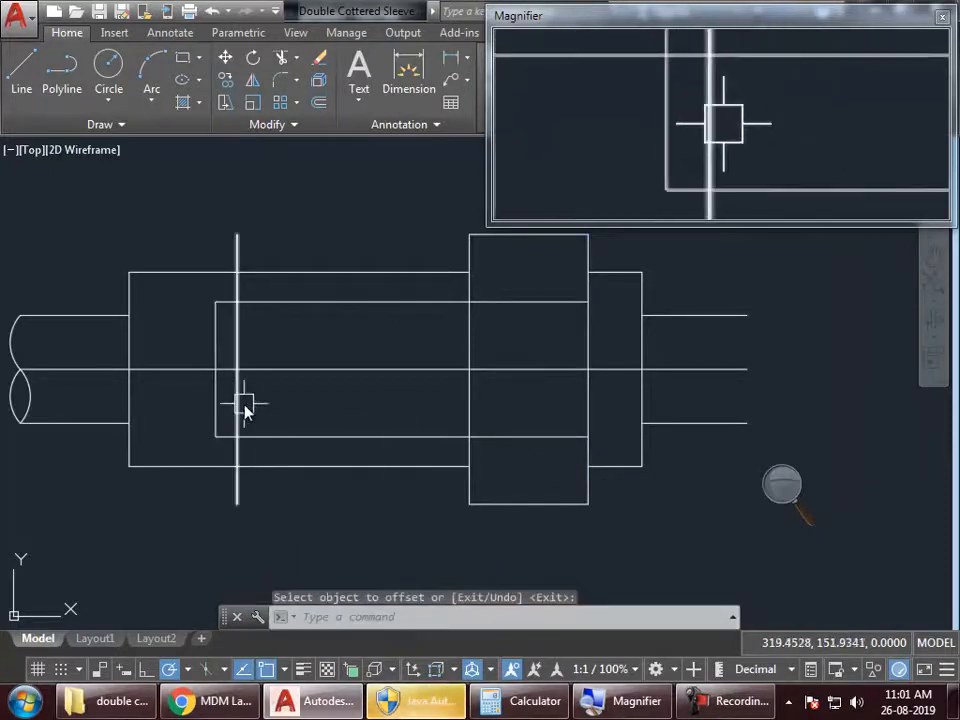
Step: Trim the new spigot end line above and below the upper and lower bore lines
left_click(249, 436)
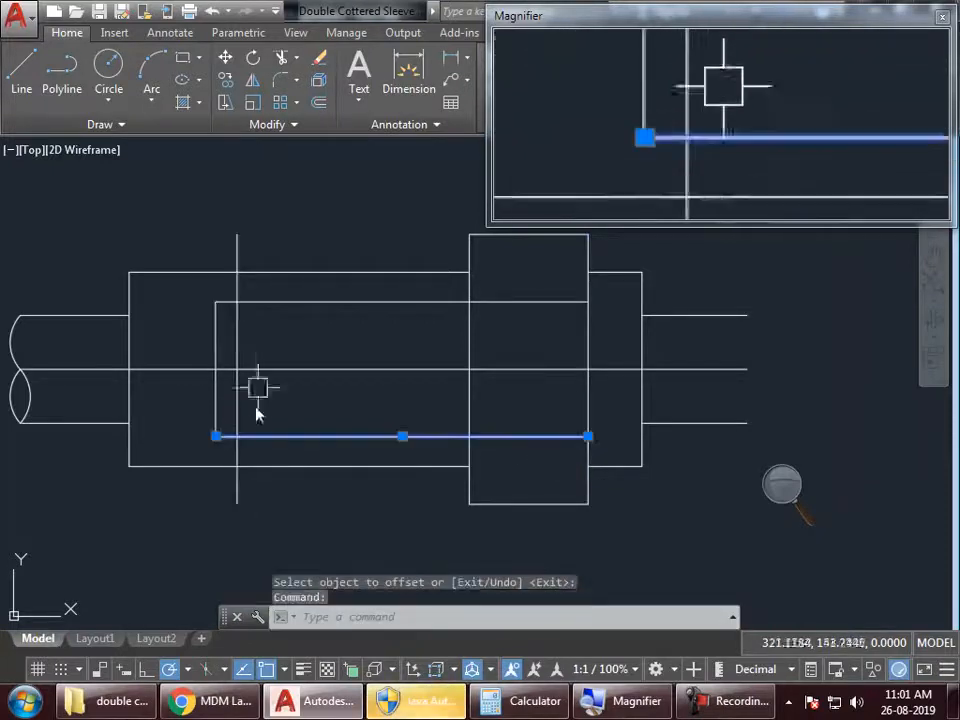
left_click(288, 302)
type("tr")
key("Return")
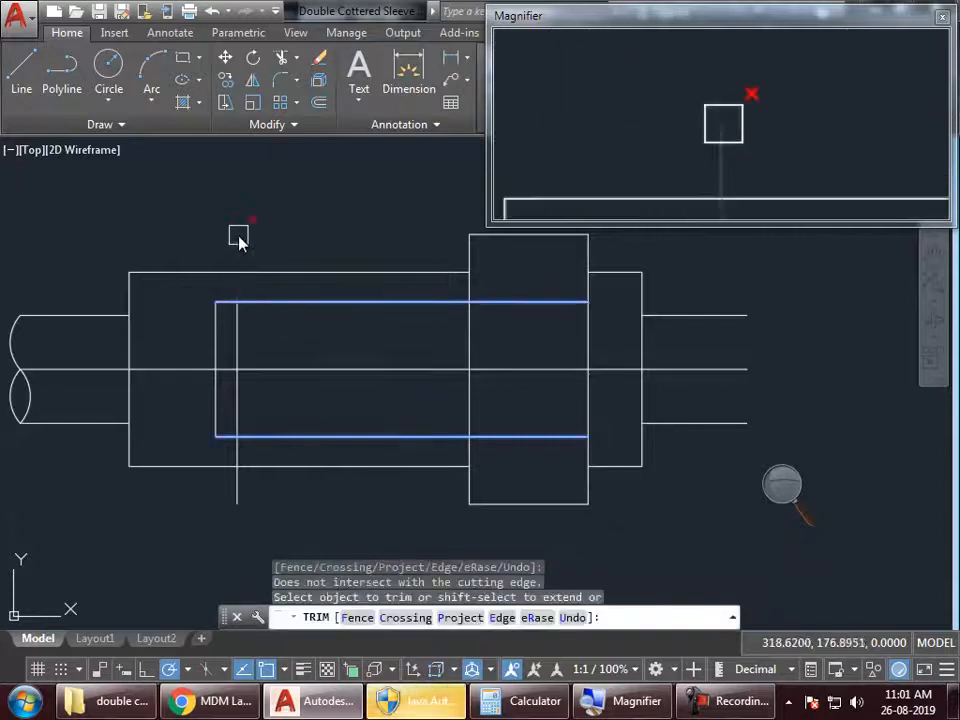
left_click(241, 494)
key("Return")
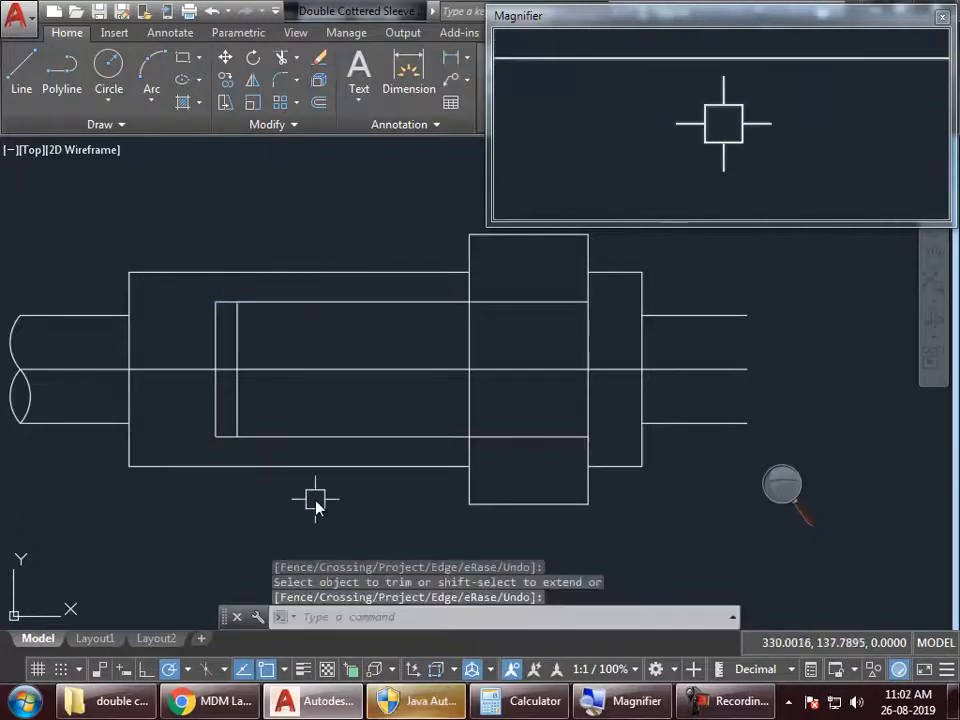
left_click(239, 410)
left_click(215, 418)
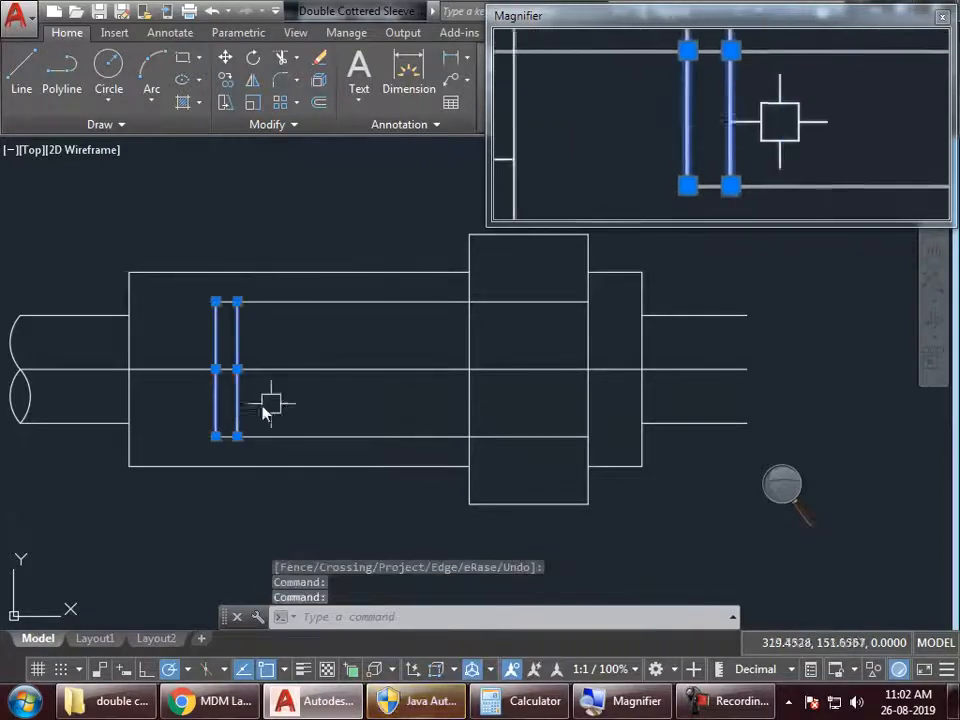
key("Escape")
key("Escape")
key("Escape")
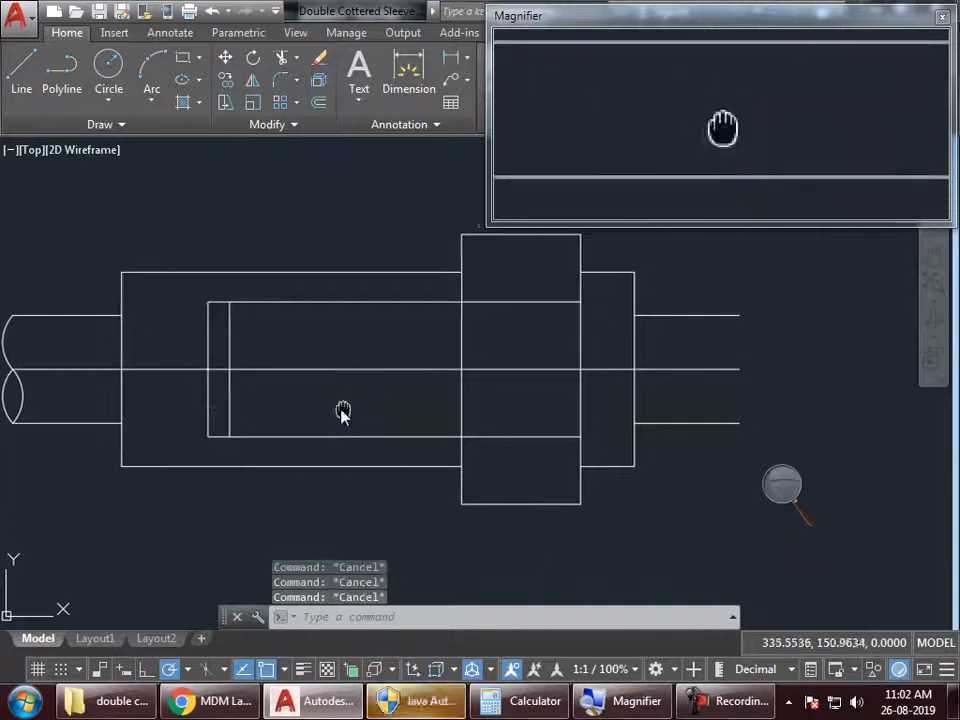
Step: Look up the 1.2 D distance to the cotter in the reference figure, calculate it on the calculator and return to AutoCAD
middle_click_drag(354, 413, 321, 407)
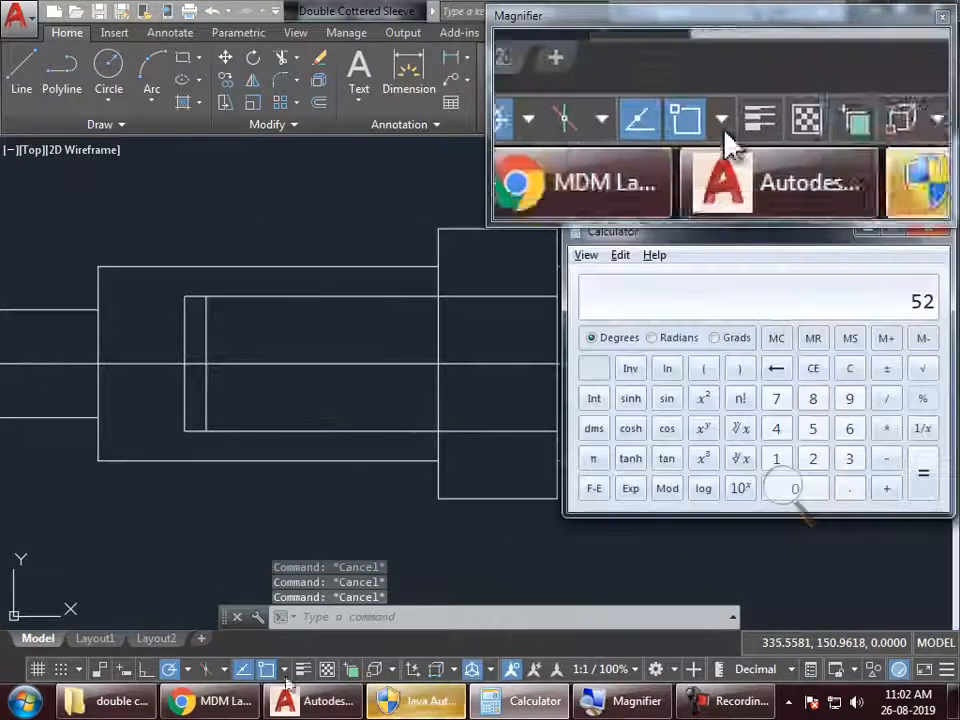
left_click(224, 697)
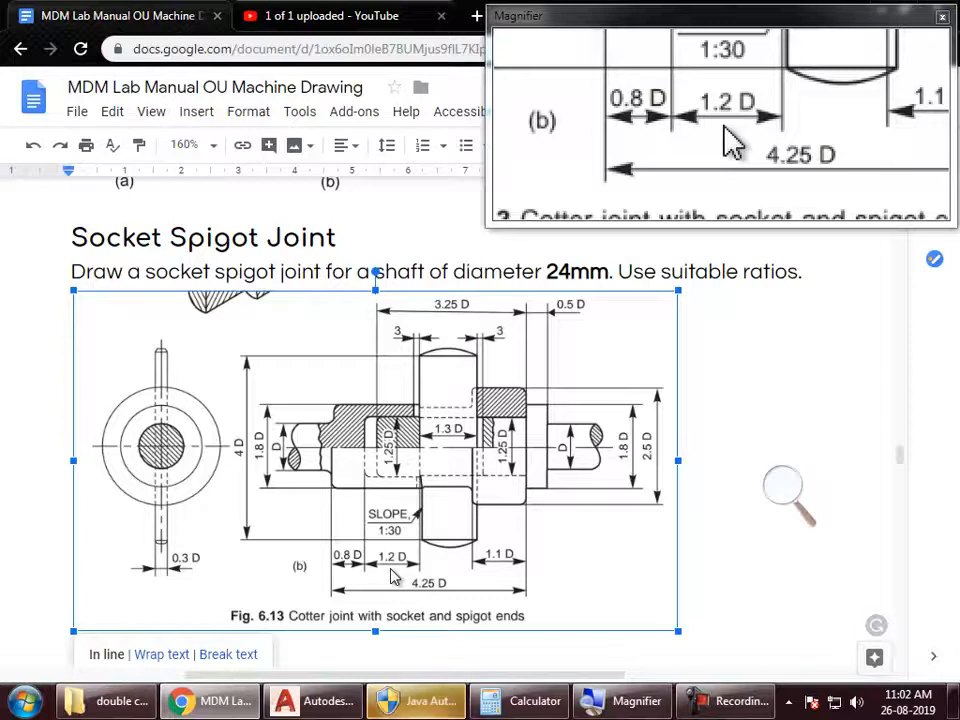
key("alt+Tab")
key("Escape")
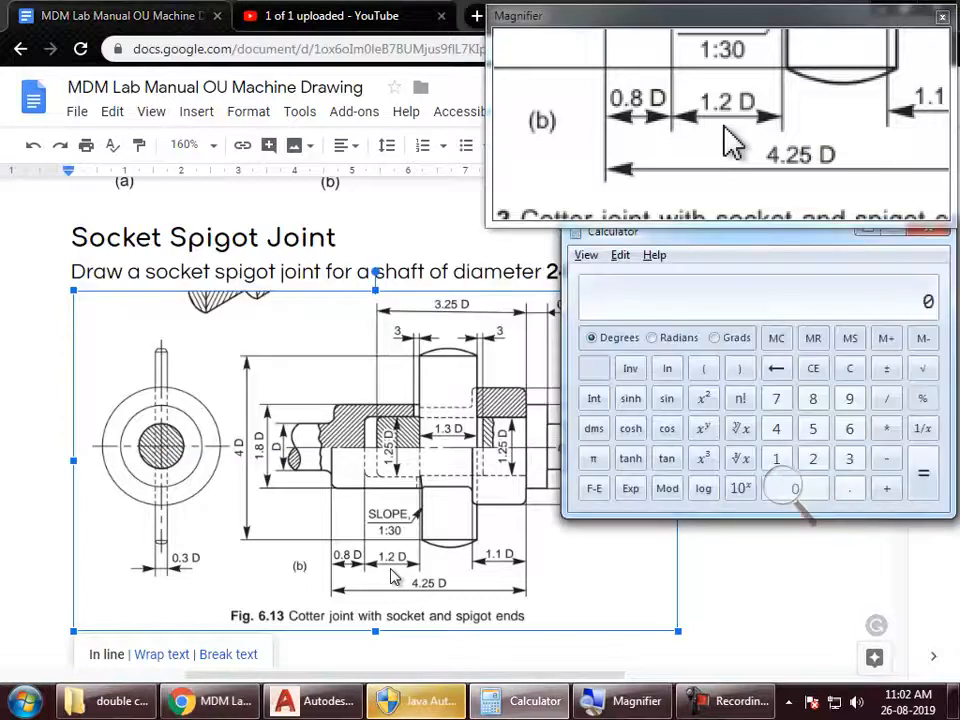
key("alt+Tab")
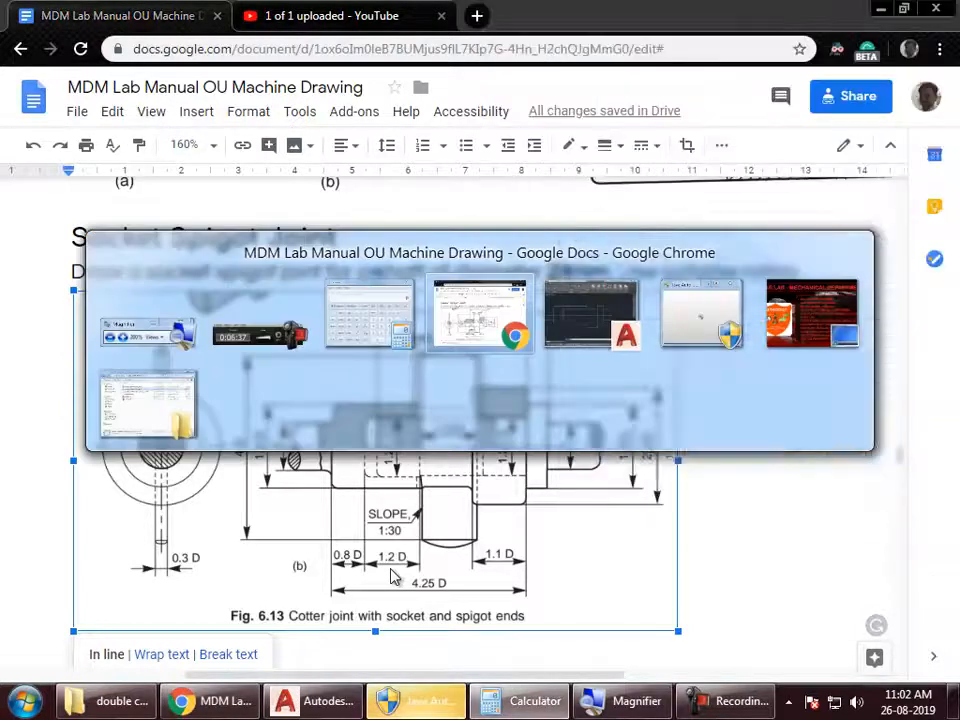
key("alt+Tab")
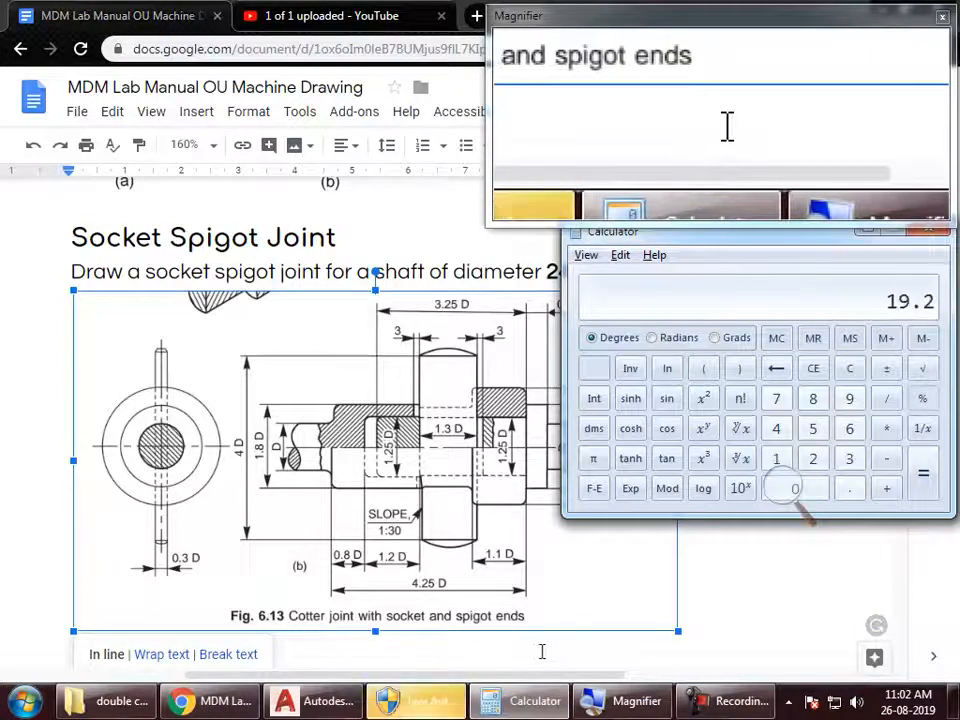
left_click(315, 700)
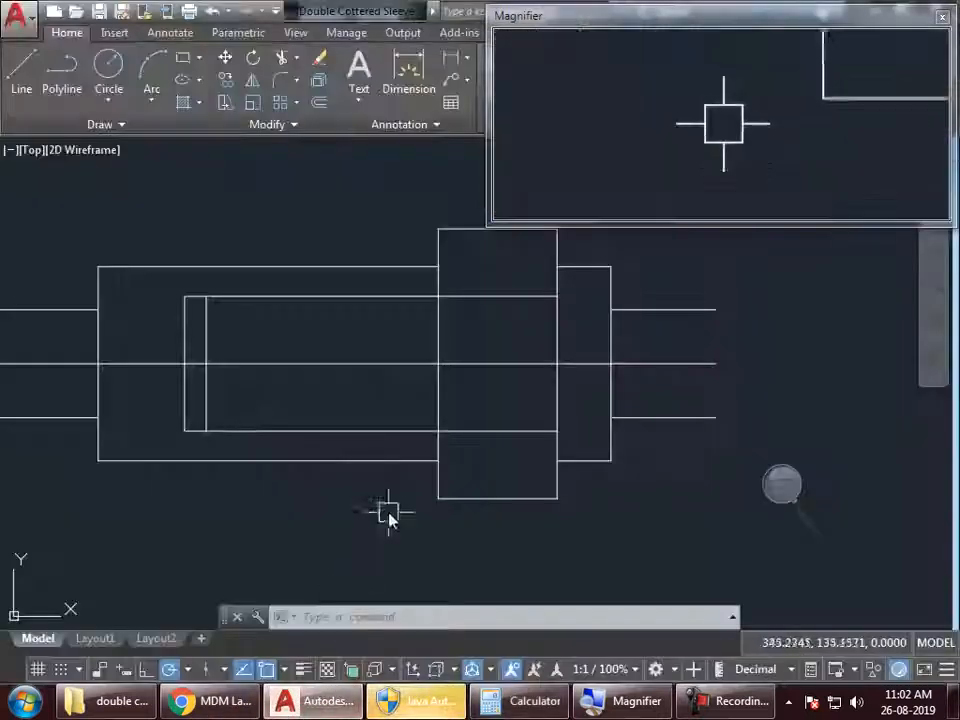
Step: Recheck in the reference figure which line the 1.2 D distance starts from, and return to AutoCAD
key("Escape")
key("alt+Tab")
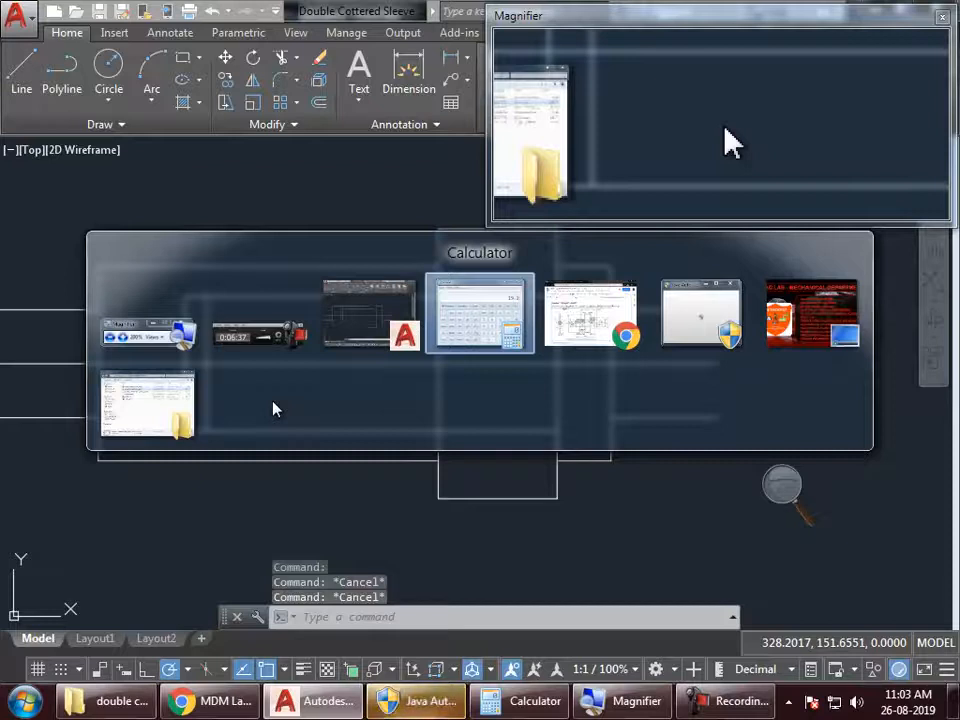
left_click(318, 708)
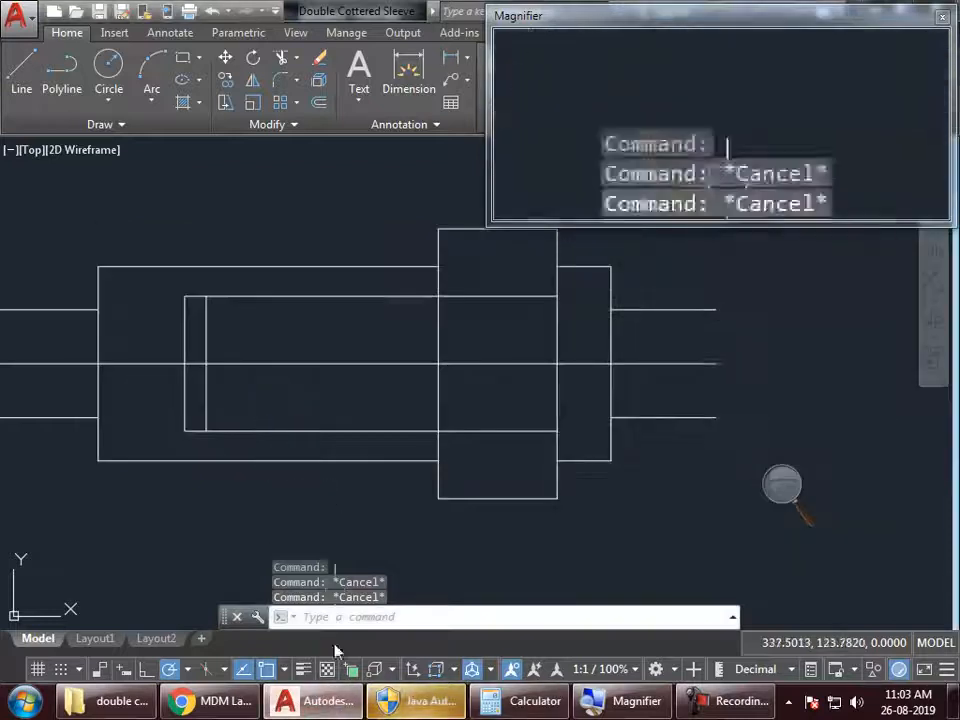
left_click(245, 705)
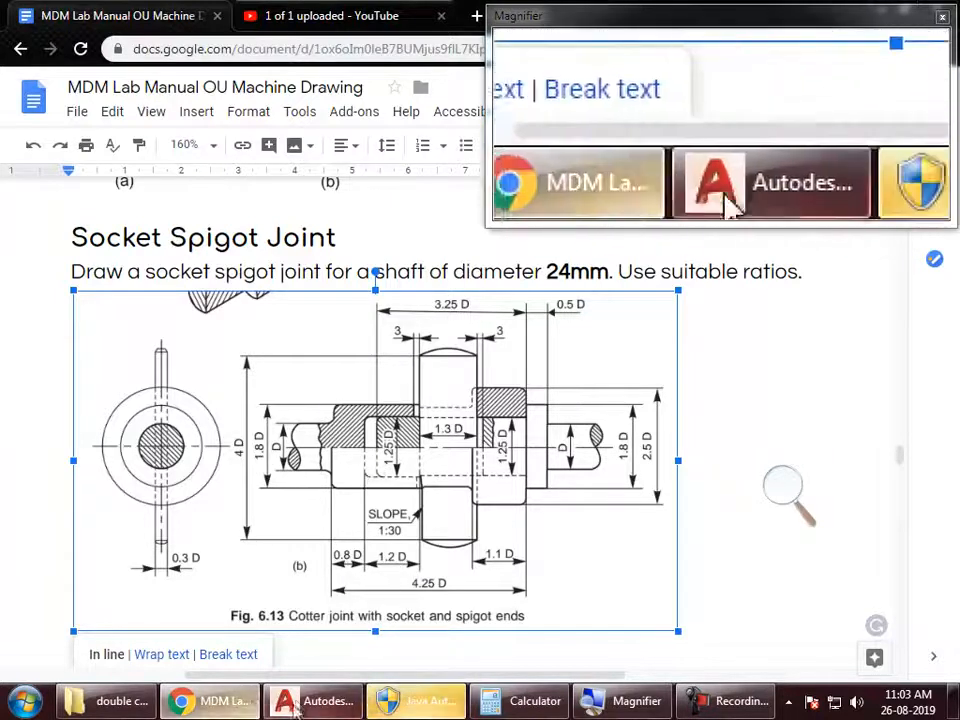
left_click(315, 701)
Step: Offset the vertical line at the left end of the socket bore by 19.2 to the right
left_click(193, 396)
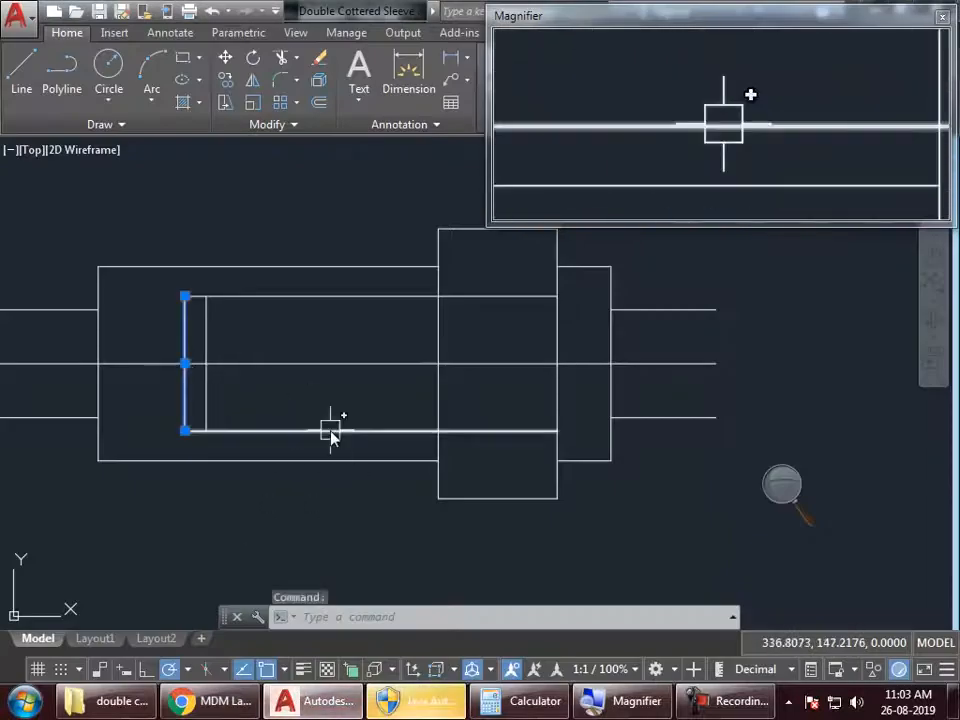
type("o")
key("Return")
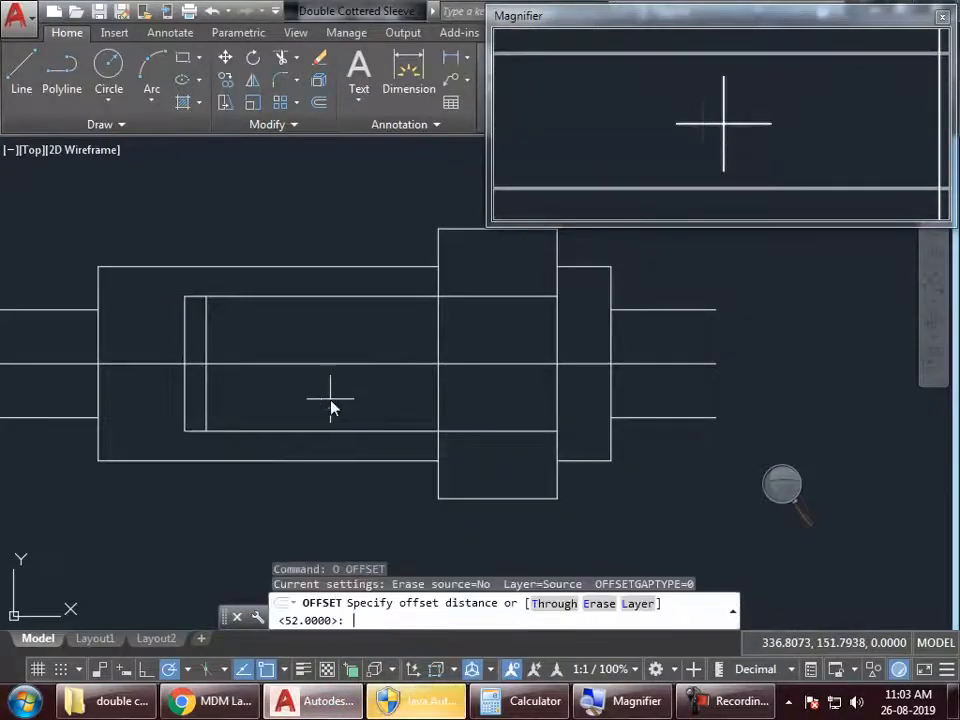
left_click(529, 703)
left_click(529, 703)
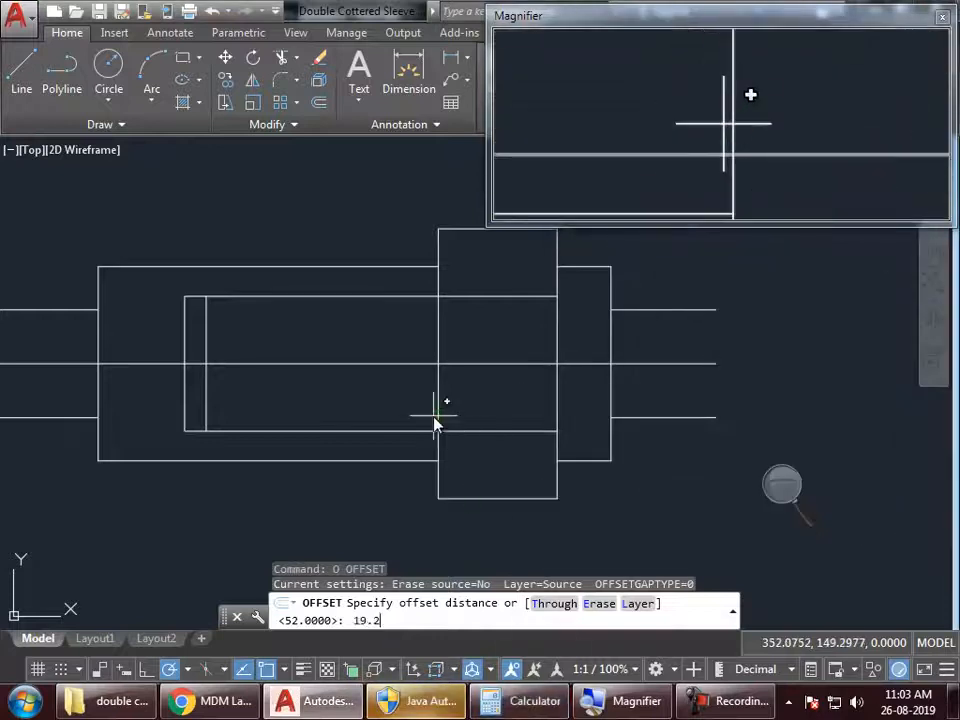
key("Return")
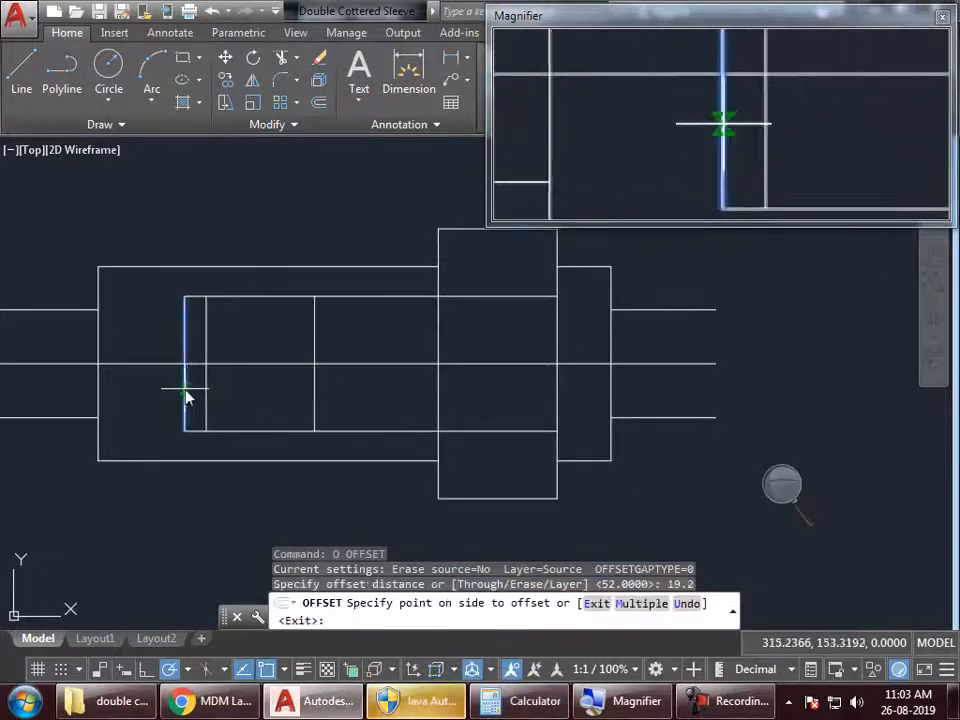
left_click(346, 396)
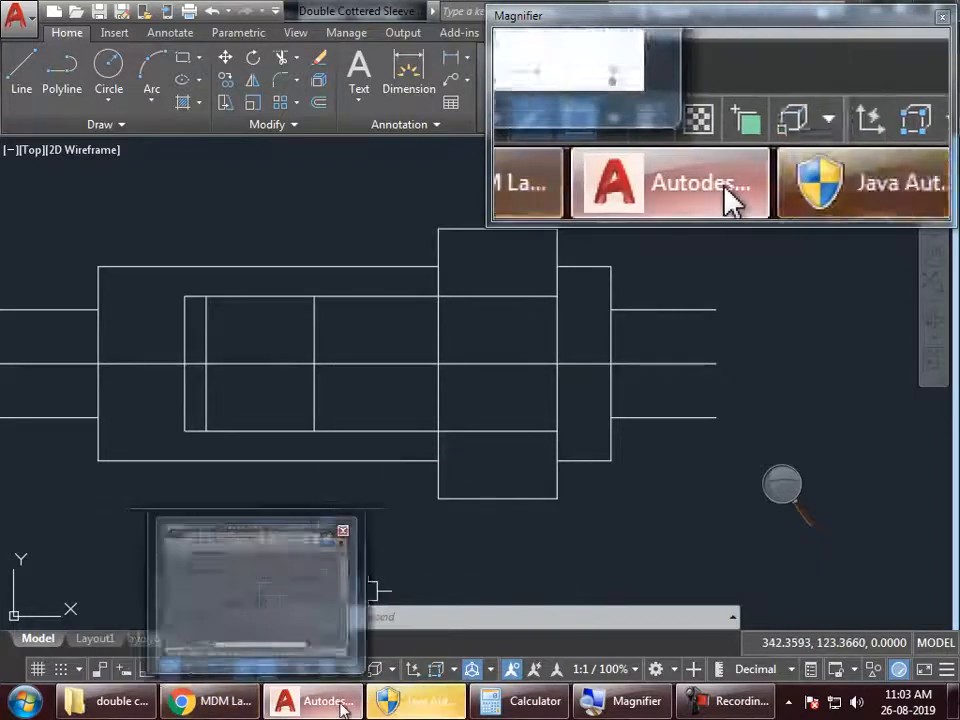
Step: Look up the 1.3 D cotter width in the reference figure, calculate it on the calculator and return to AutoCAD
left_click(241, 706)
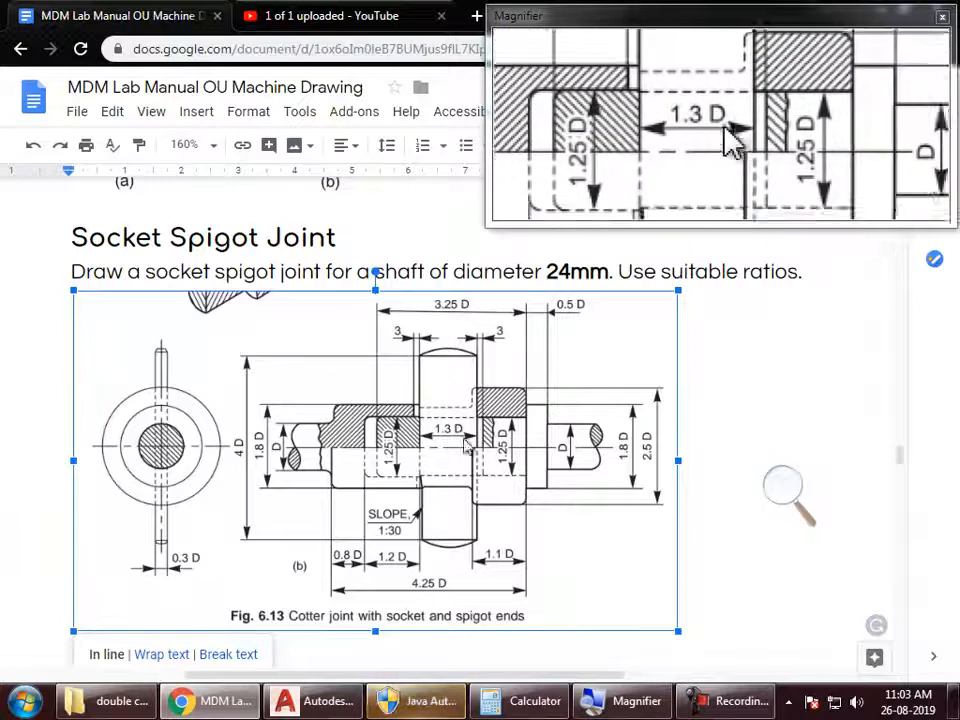
left_click(521, 701)
key("Escape")
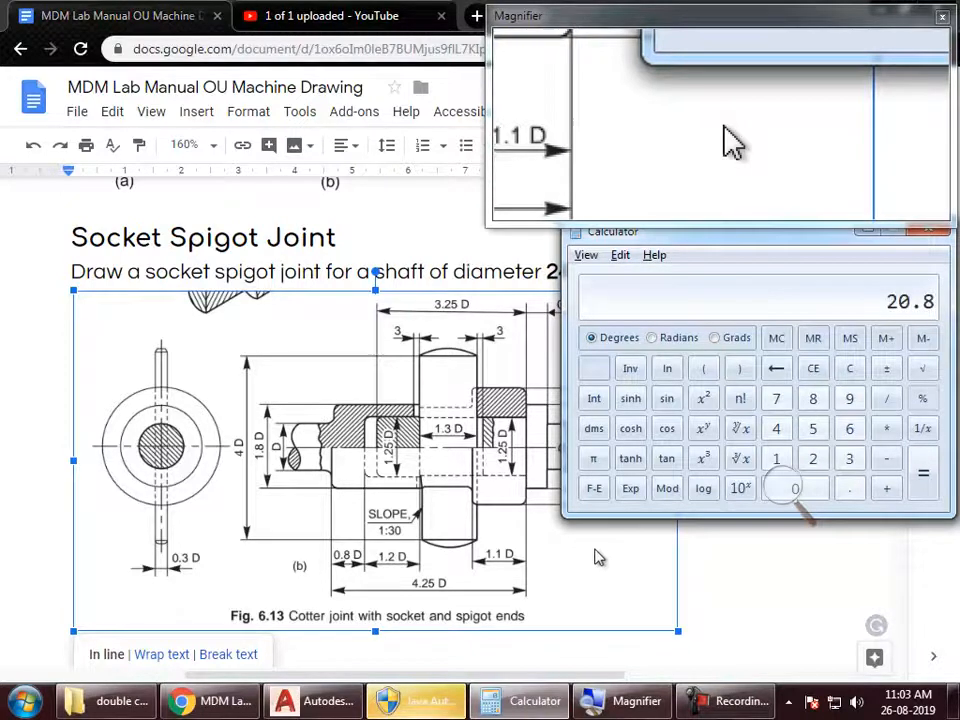
left_click(322, 701)
Step: Offset the cotter's left vertical line by 20.8 to the right to form its right side
key("Escape")
key("Escape")
key("Escape")
type("o")
key("Return")
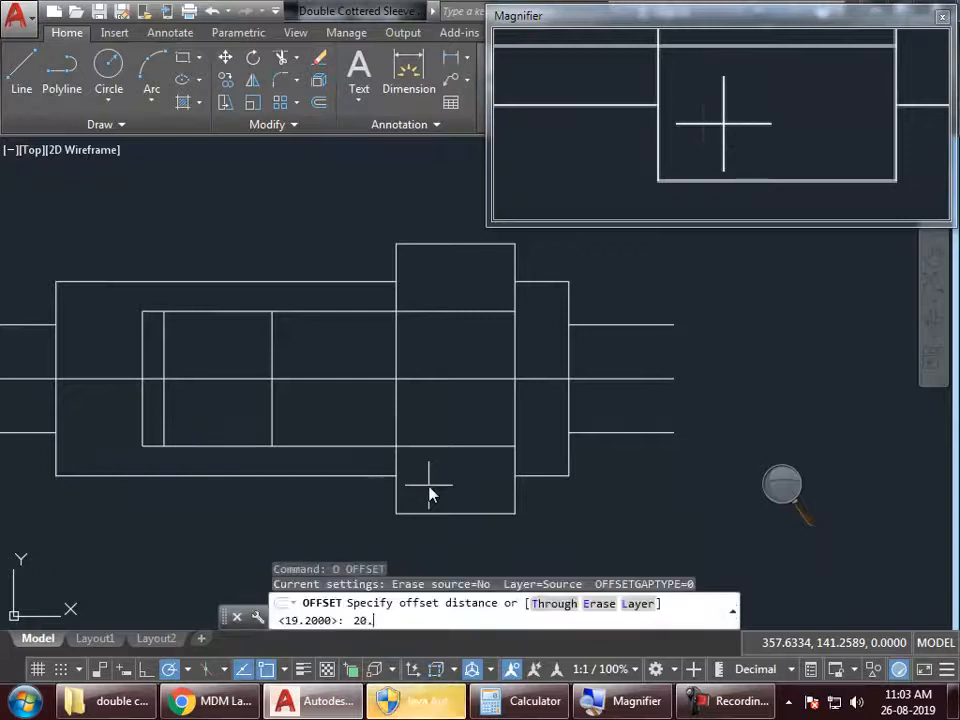
type("20.8")
key("Return")
left_click(273, 412)
left_click(349, 404)
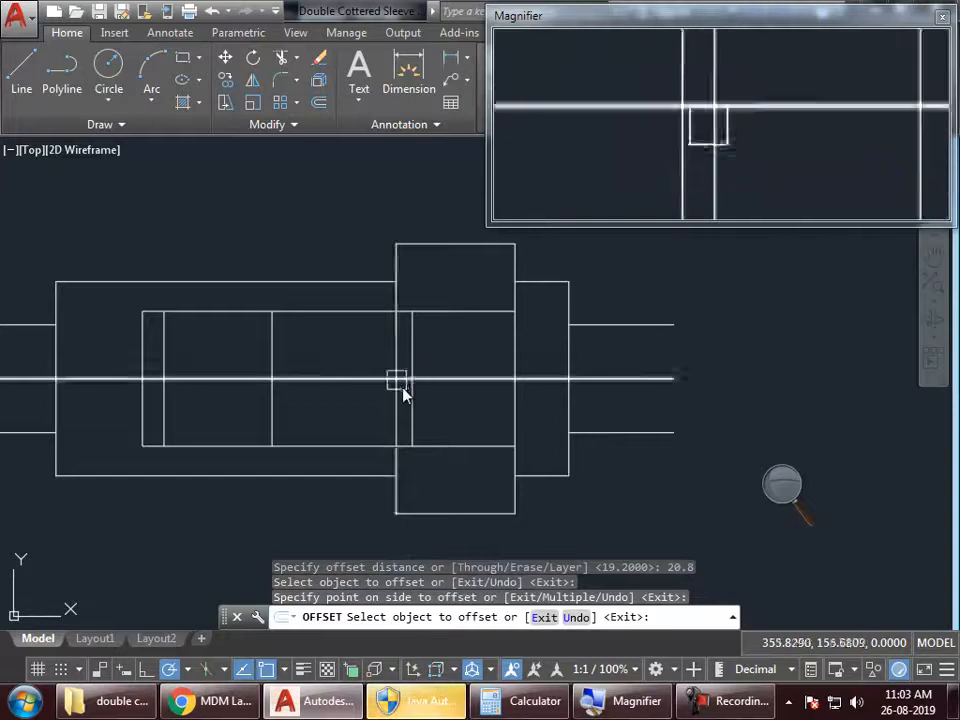
key("Return")
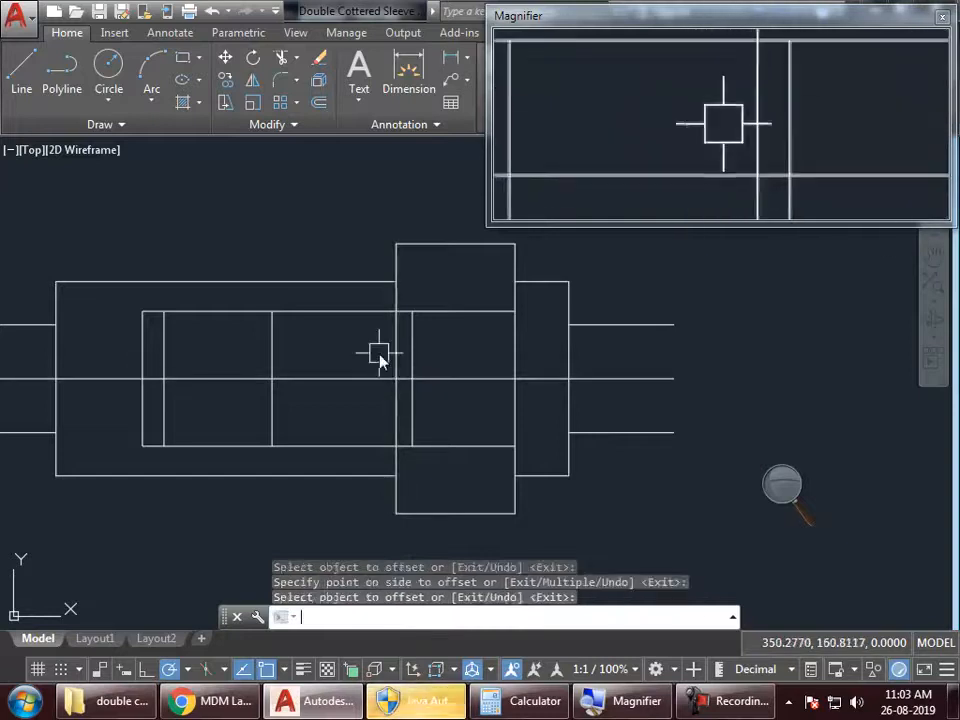
left_click(452, 362)
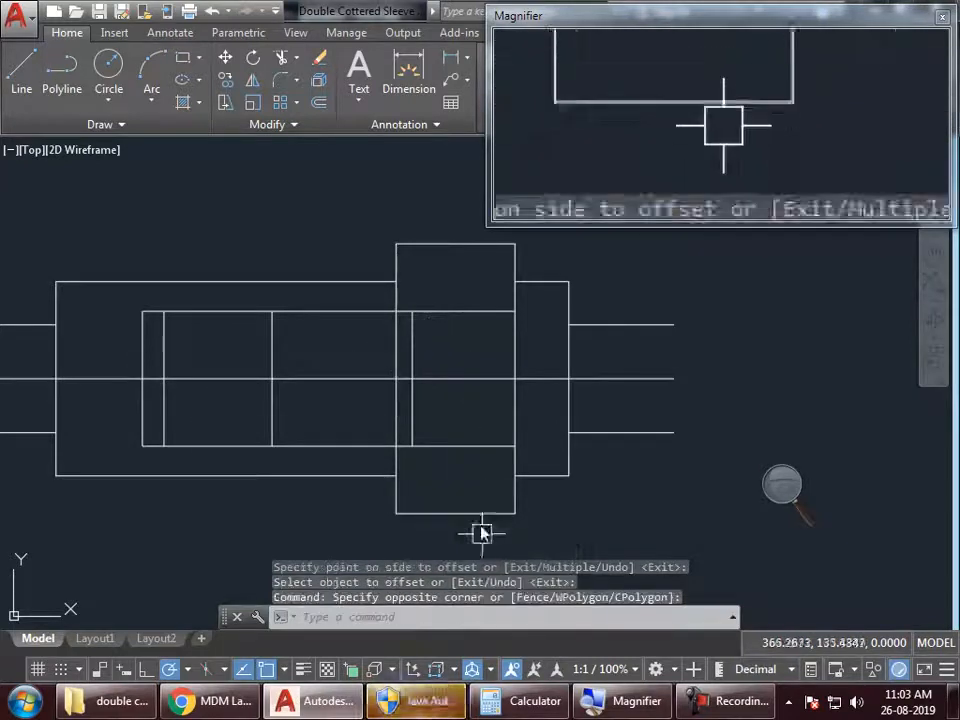
Step: Look up the 4 D overall cotter length in the reference figure and return to AutoCAD
mouse_move(354, 705)
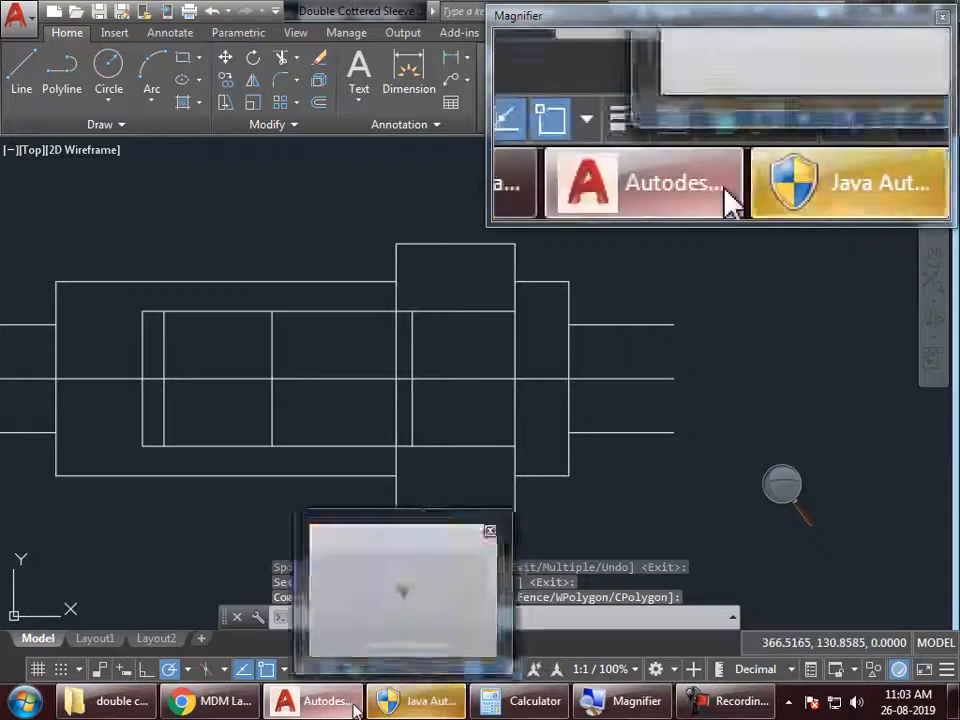
left_click(248, 703)
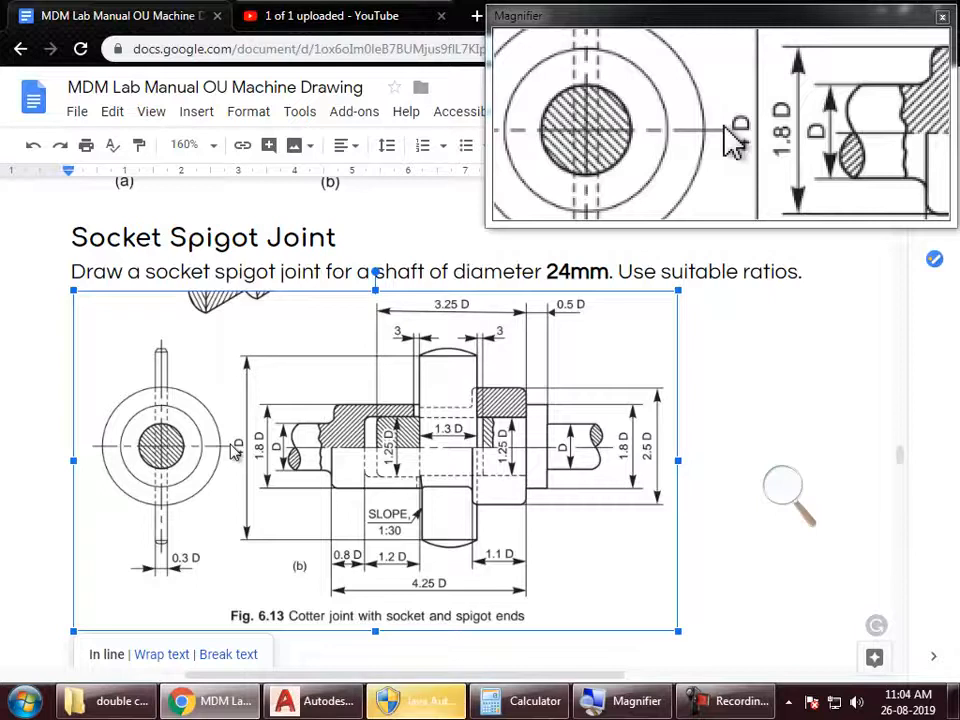
key("alt+Tab")
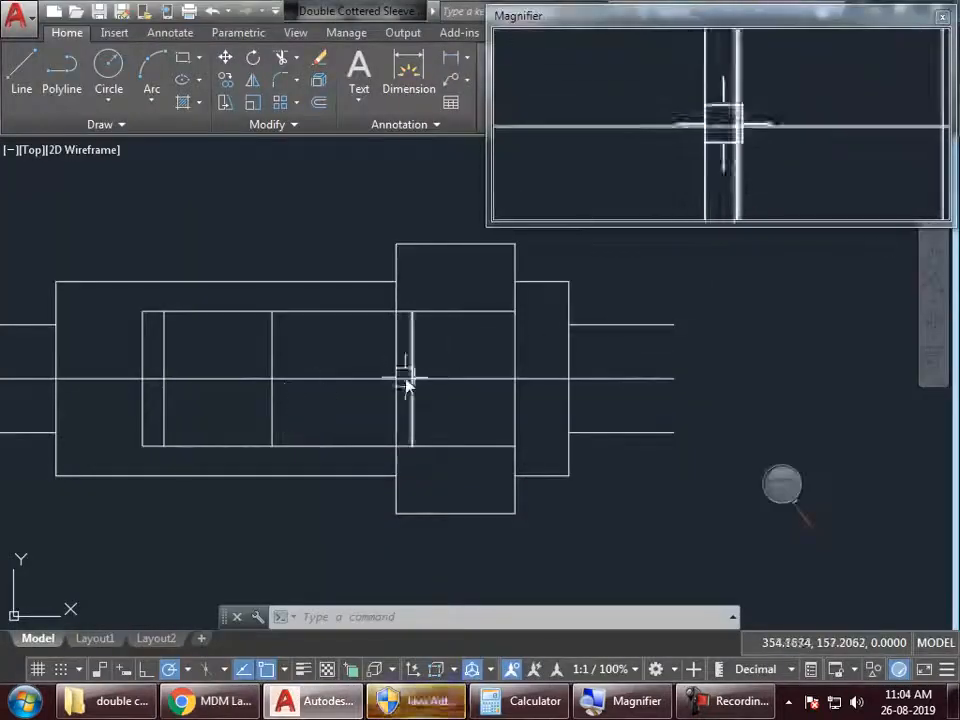
middle_click_drag(410, 378, 411, 379)
key("Escape")
key("Escape")
type("4")
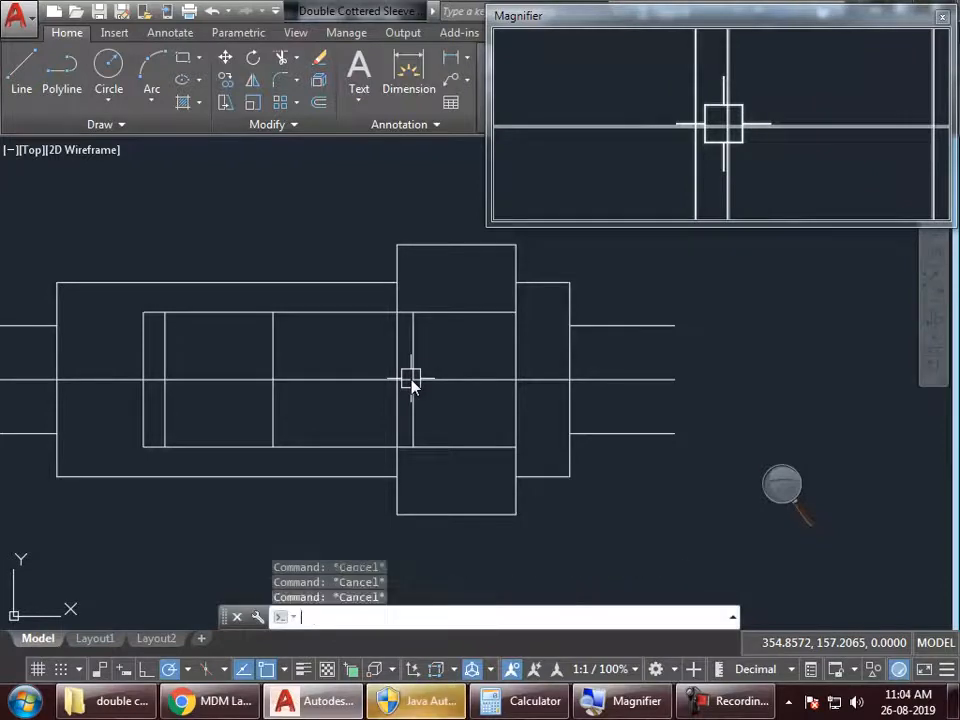
Step: Start an offset and calculate half the cotter length, 64/2, on the calculator before returning to AutoCAD
middle_click_drag(403, 394, 448, 445)
type("o")
key("Return")
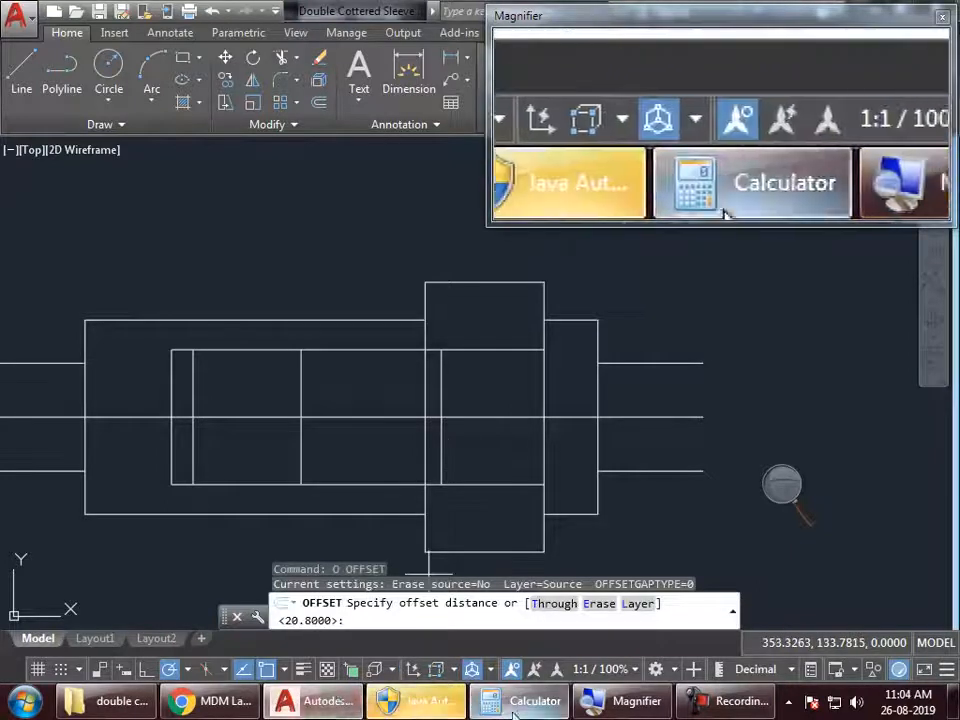
left_click(518, 706)
key("Escape")
type("64/2")
key("Return")
left_click(402, 429)
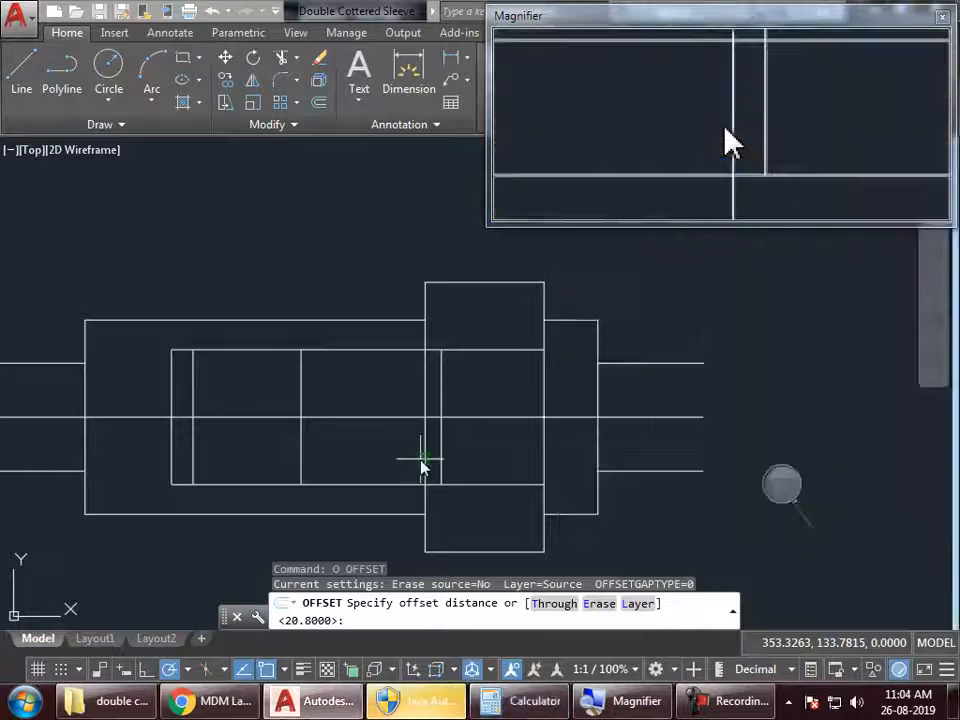
Step: Offset the horizontal centre line by 32 both upward and downward
type("32")
key("Return")
left_click(390, 416)
left_click(360, 298)
left_click(364, 416)
left_click(354, 514)
scroll(409, 456, "down", 3)
middle_click_drag(409, 456, 396, 398)
key("Return")
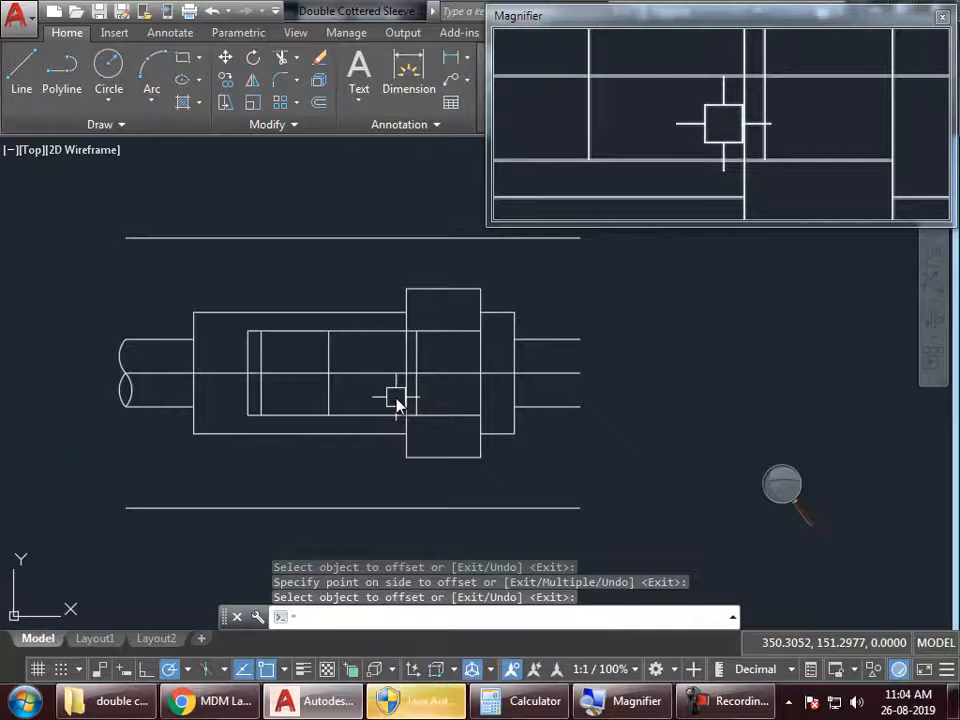
Step: Extend both vertical cotter lines up and down to the two outer horizontal lines
type("ex")
key("Return")
key("Return")
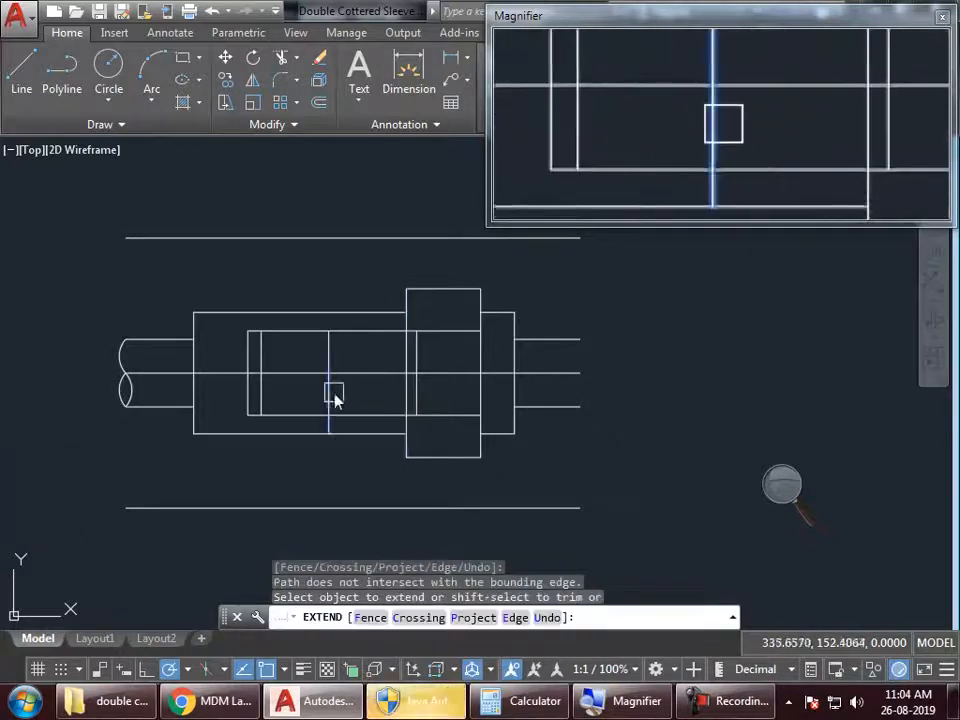
left_click(334, 400)
left_click(335, 350)
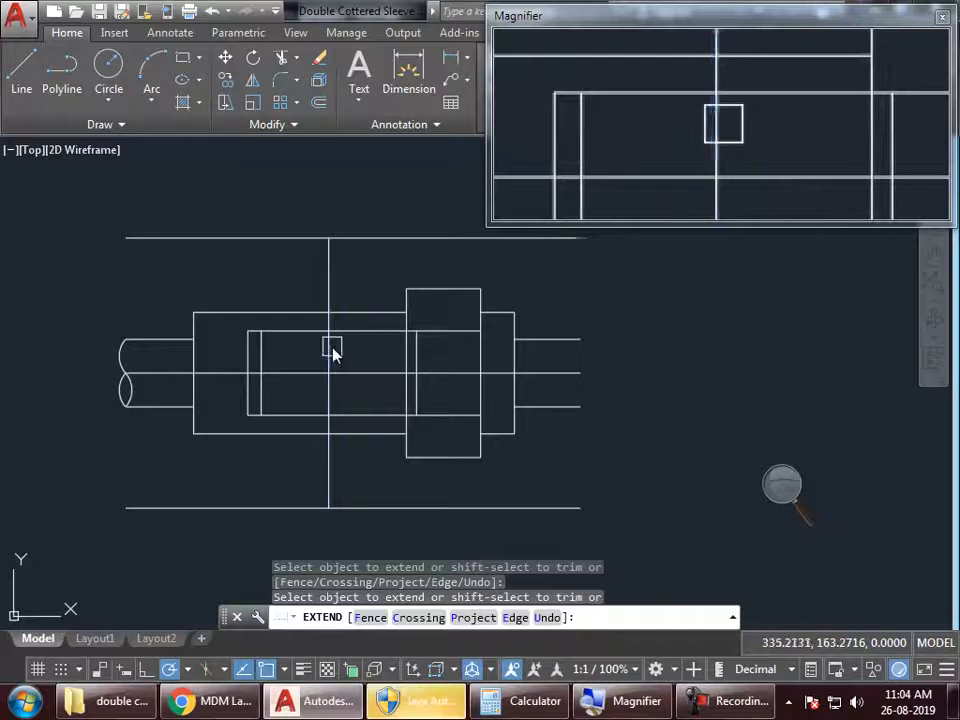
left_click(334, 350)
left_click(422, 352)
left_click(421, 328)
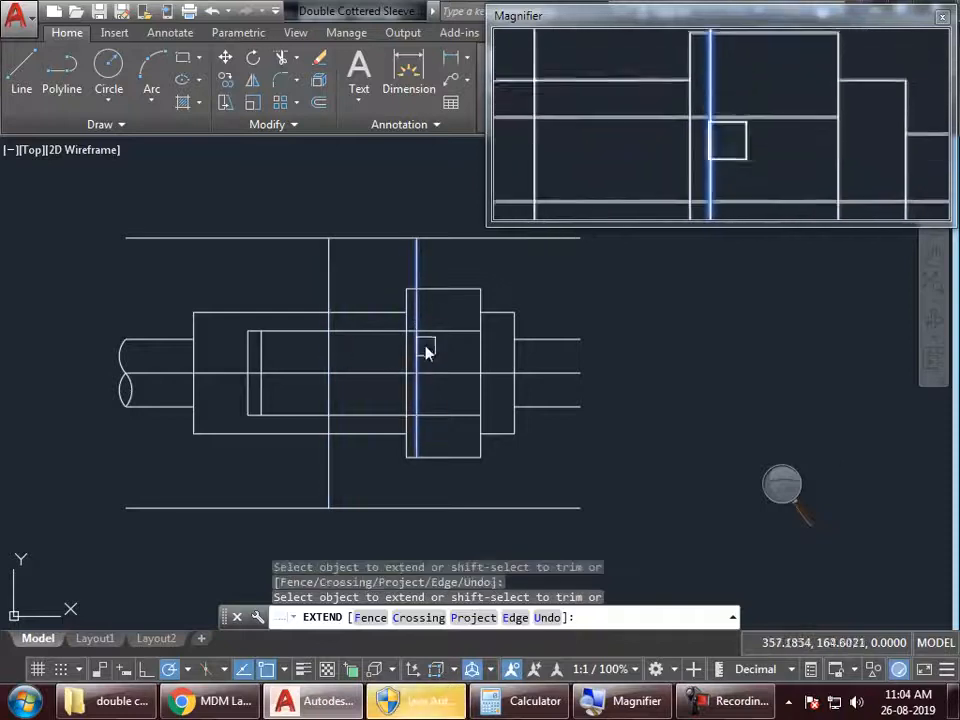
left_click(420, 436)
Step: Trim the upper and lower horizontal lines outside the cotter's two vertical sides
left_click(465, 507)
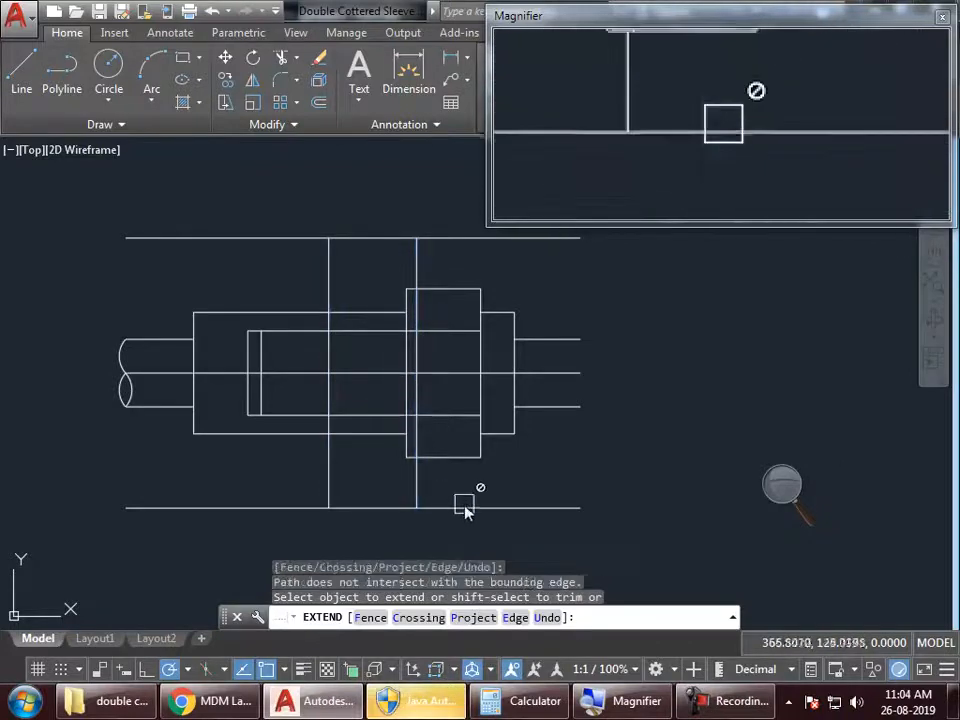
left_click(461, 507, "shift")
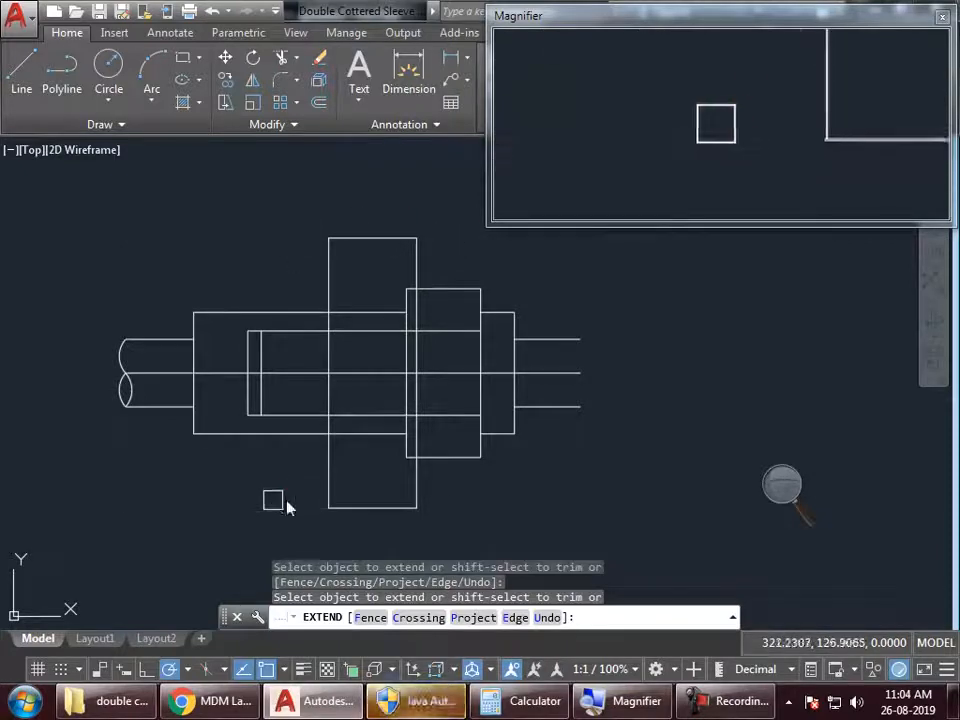
key("Return")
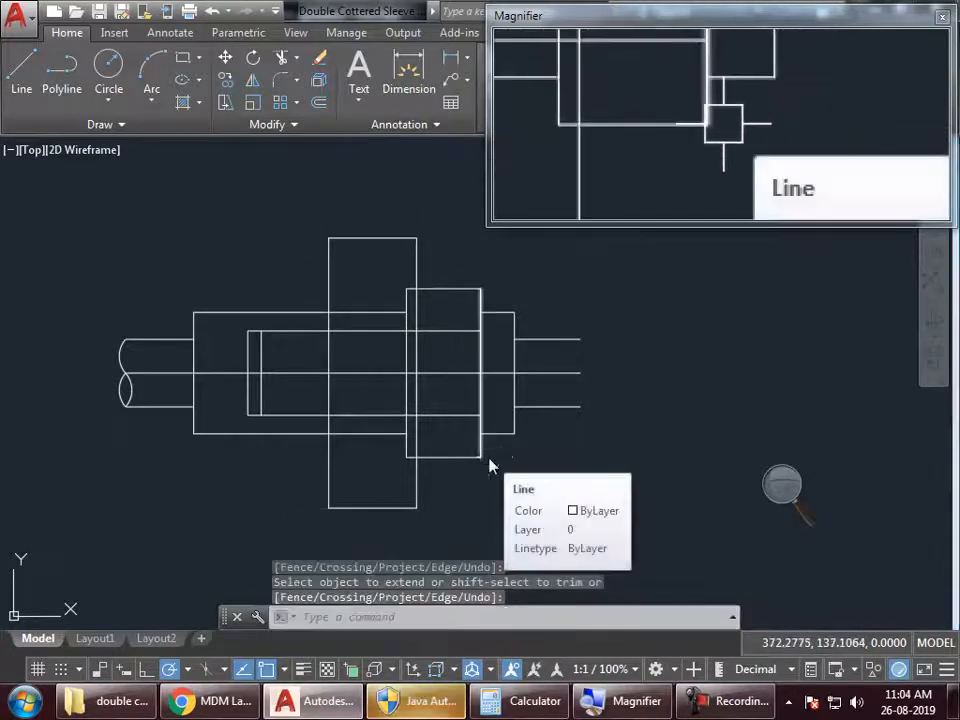
Step: Check the cotter's slope in the reference figure and return to AutoCAD
key("alt+Tab")
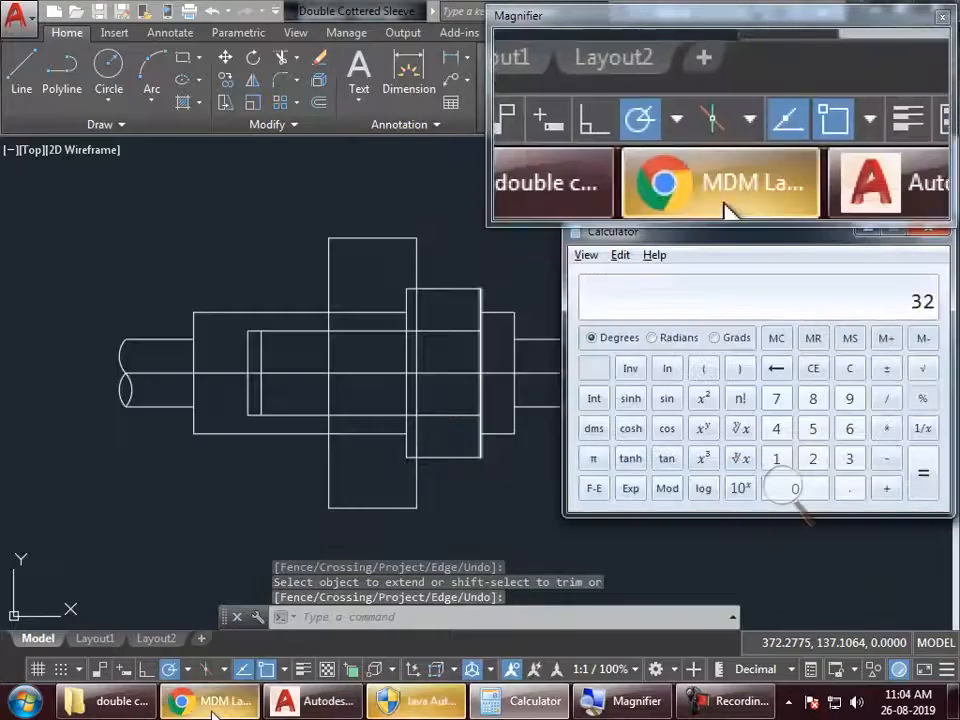
left_click(213, 705)
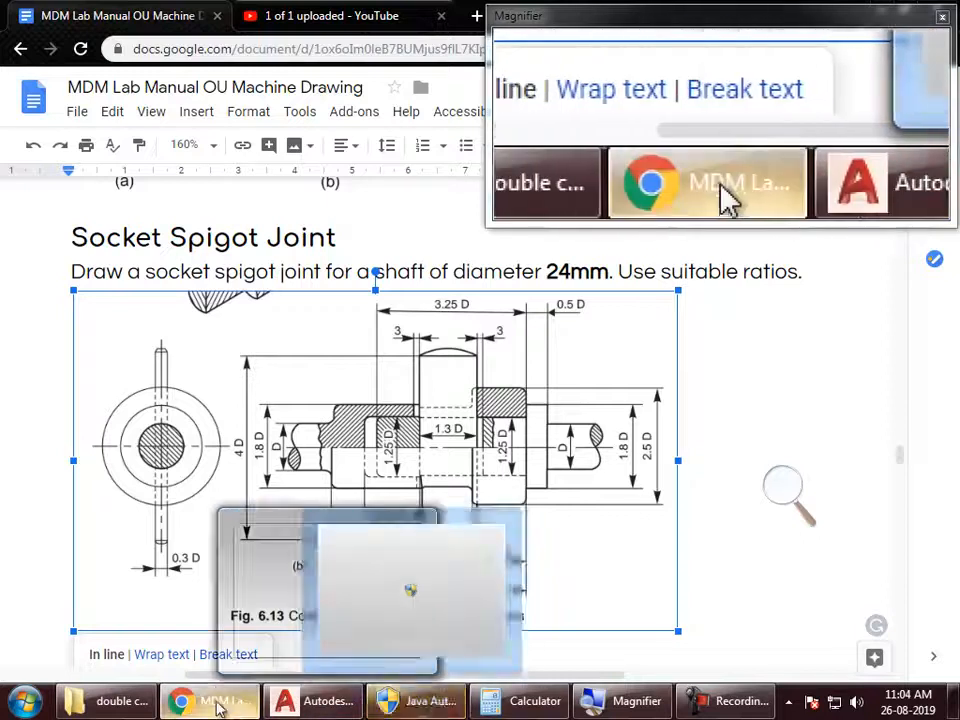
left_click(295, 701)
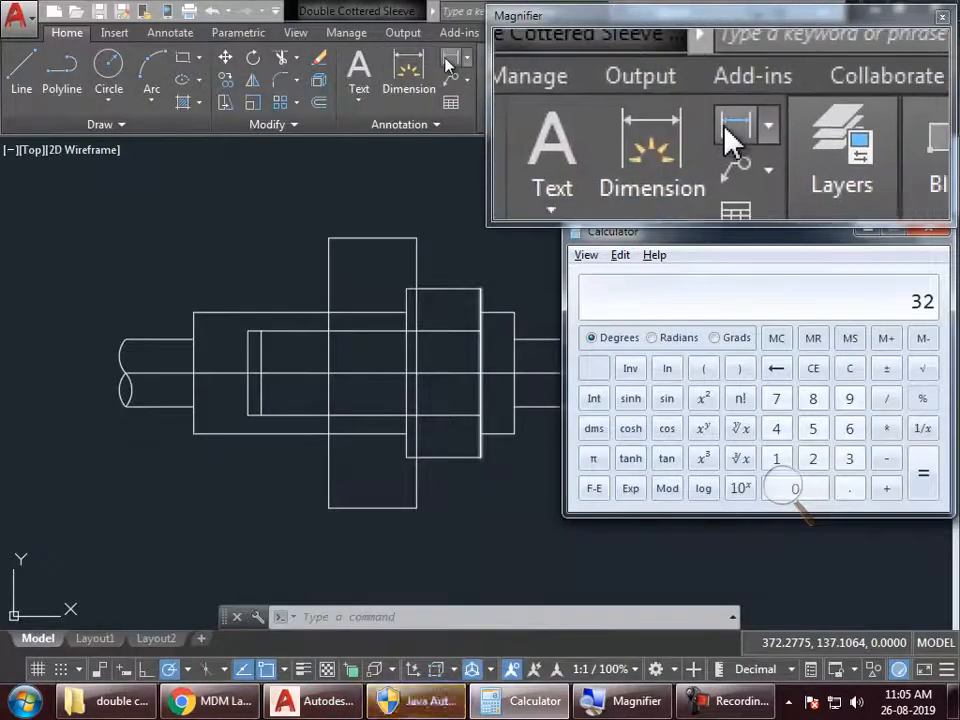
Step: Measure the cotter's left side with a linear dimension preview, and cancel without placing the dimension
left_click(448, 66)
key("Return")
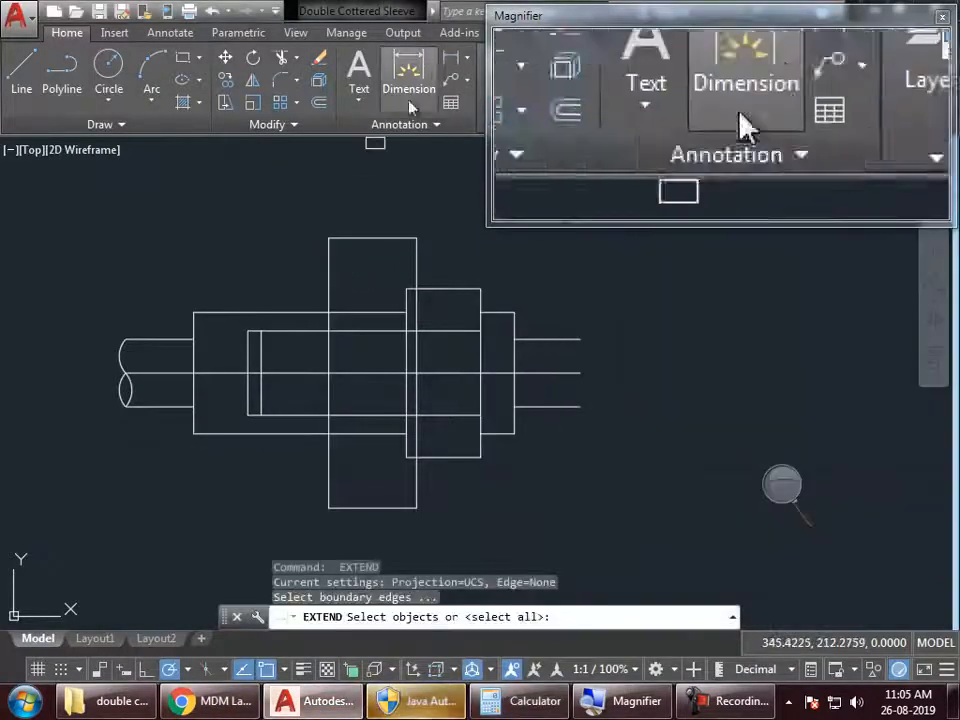
left_click(448, 66)
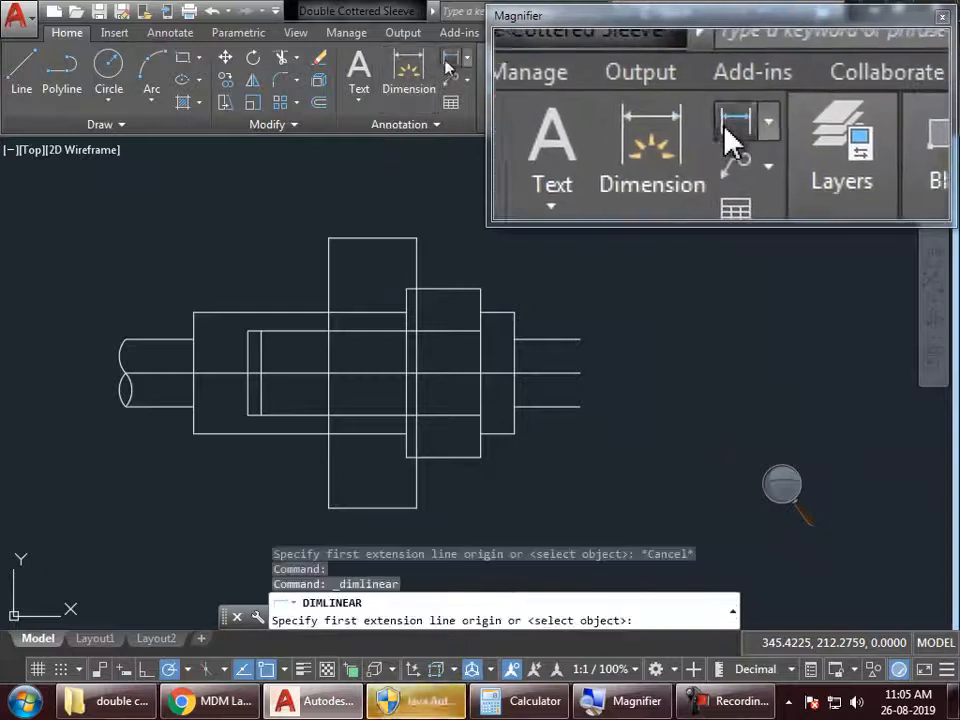
key("Return")
left_click(328, 284)
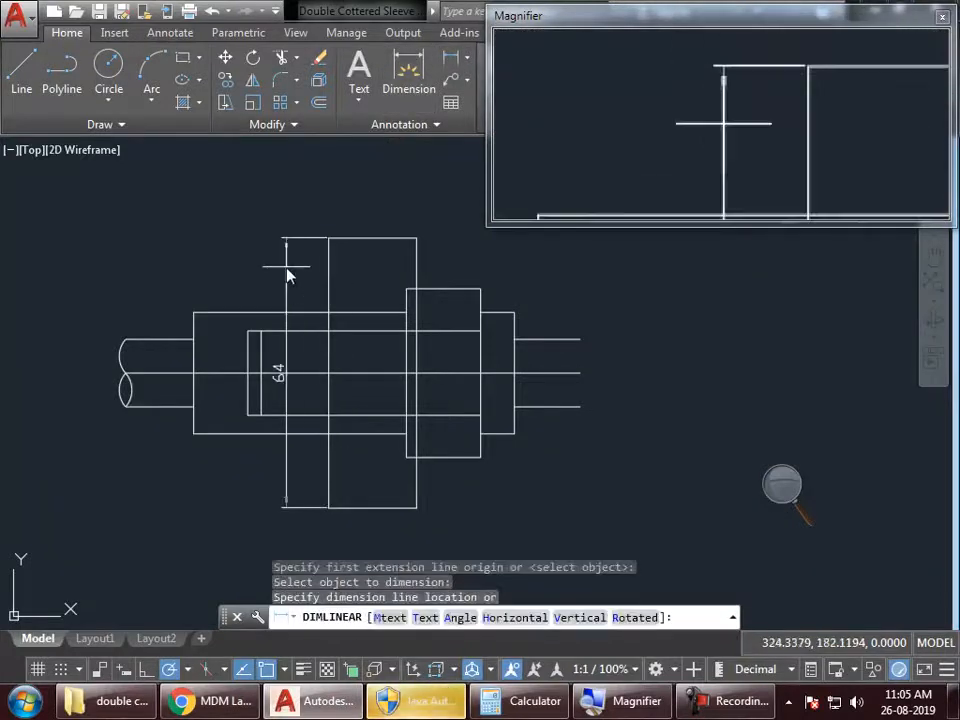
key("Escape")
key("Escape")
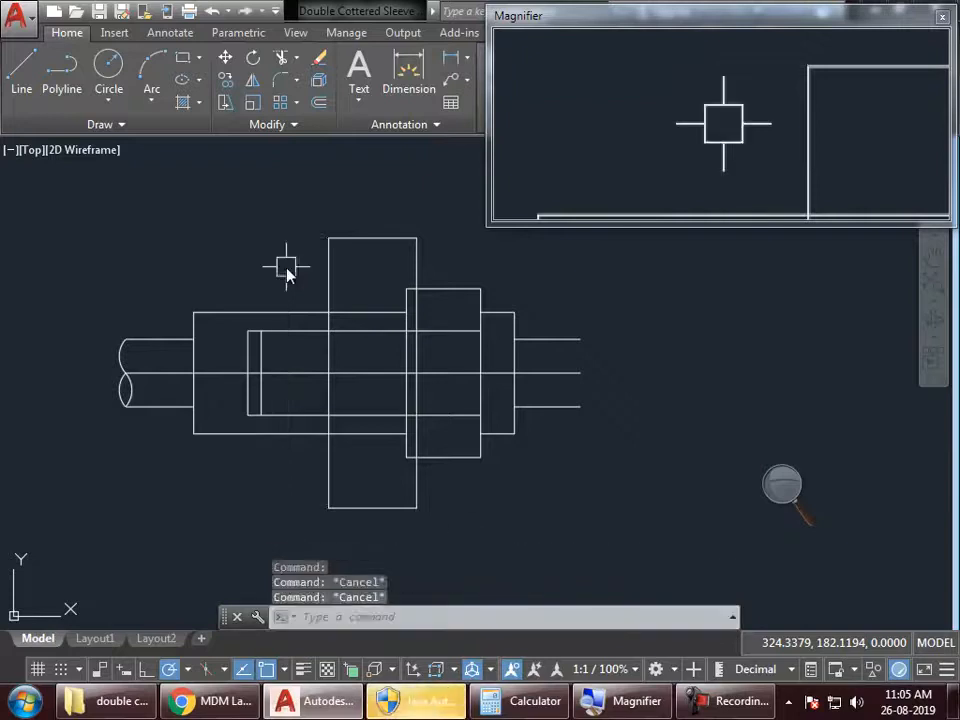
Step: Taper the cotter's left side by stretching its upper end 1.07 outward and its lower end 1.07 inward
left_click(495, 701)
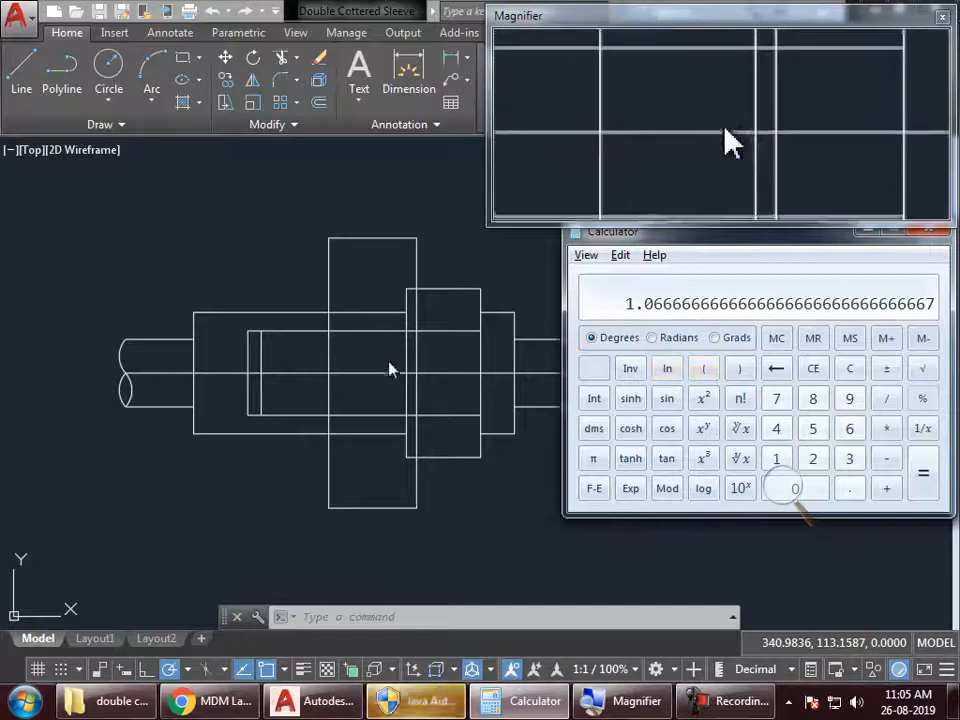
left_click(368, 288)
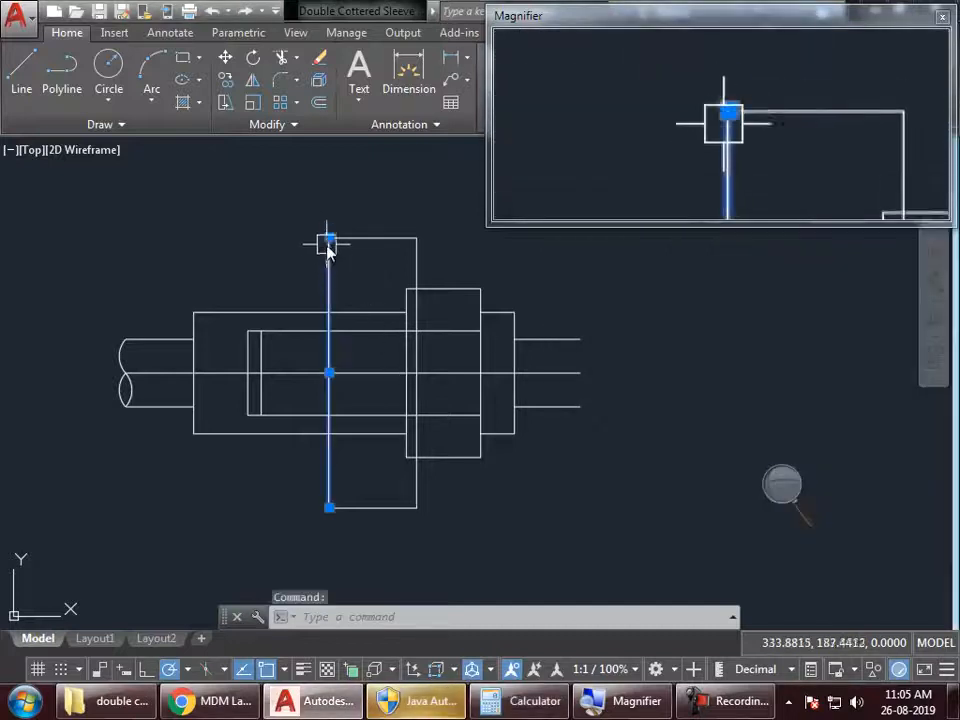
left_click(329, 238)
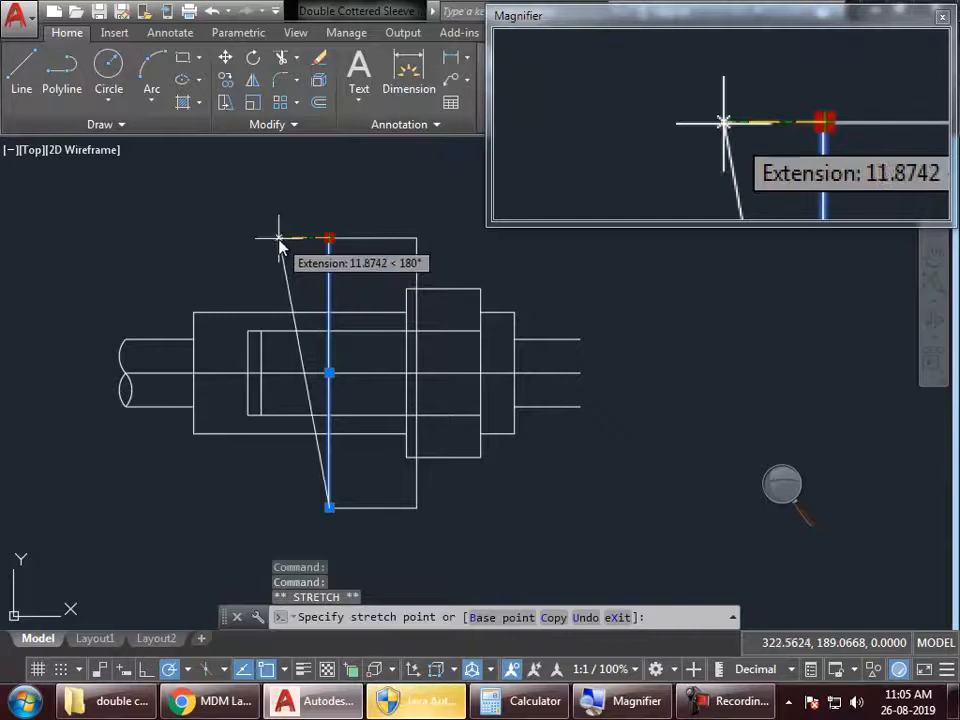
type("1.07")
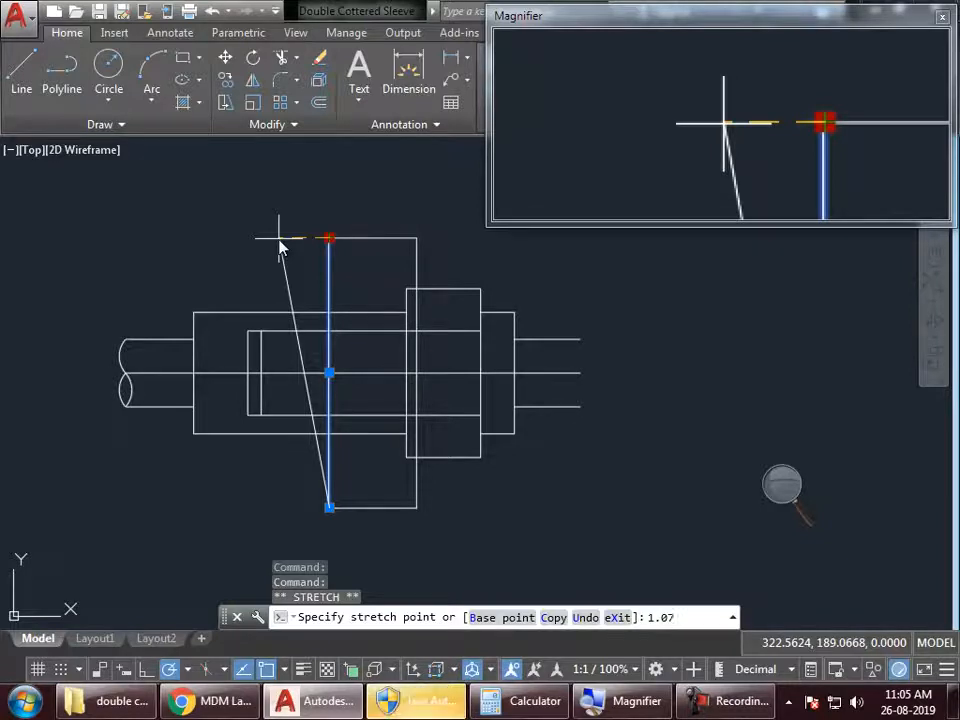
key("Return")
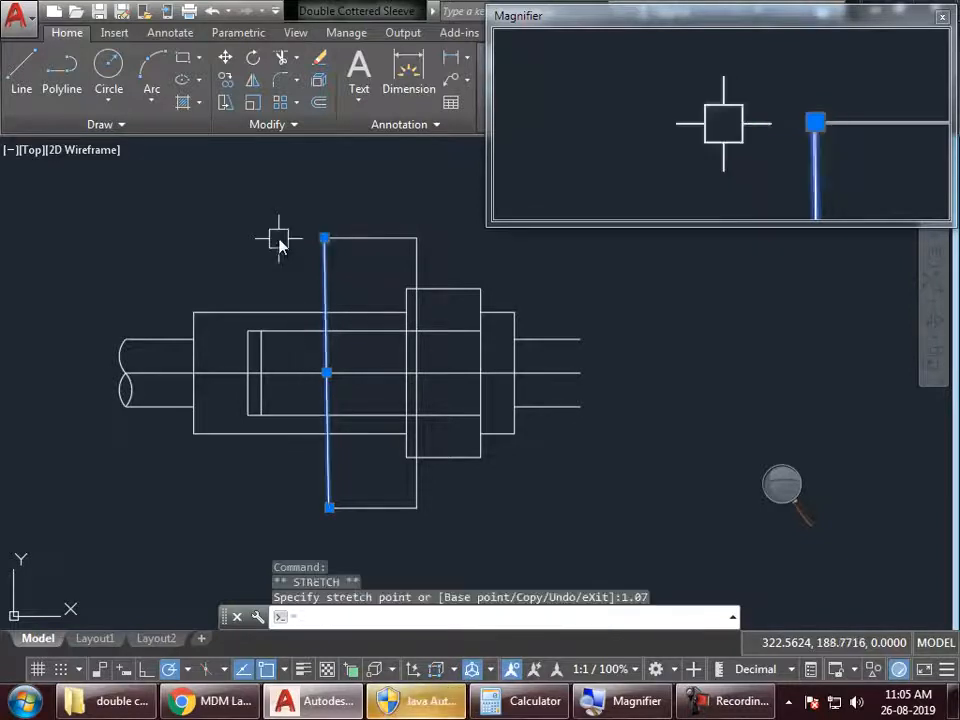
left_click(329, 507)
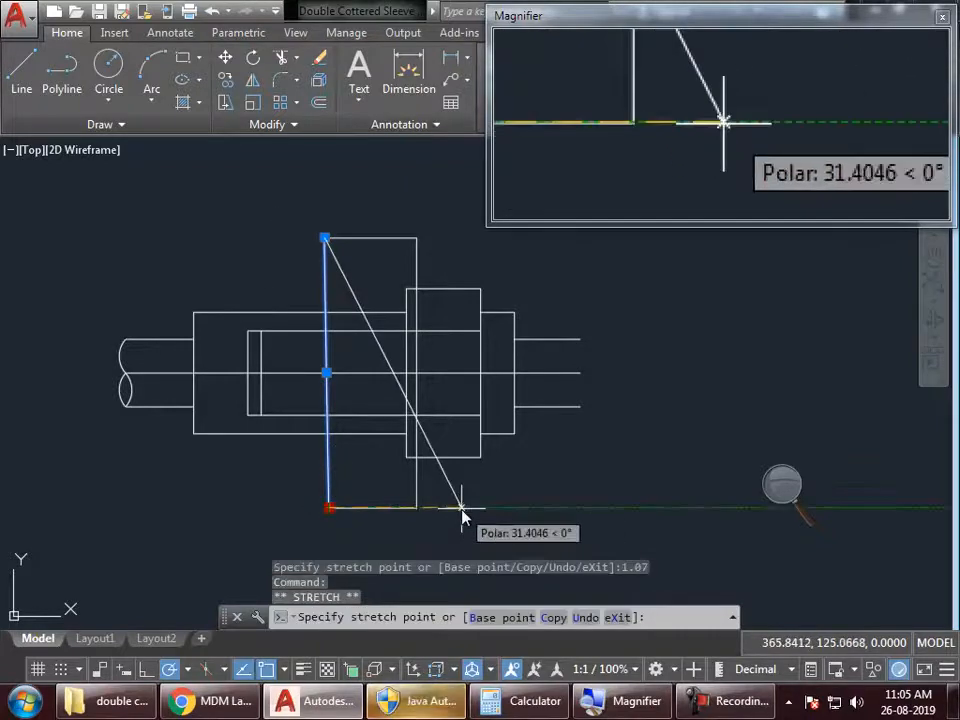
type("1.07")
key("Return")
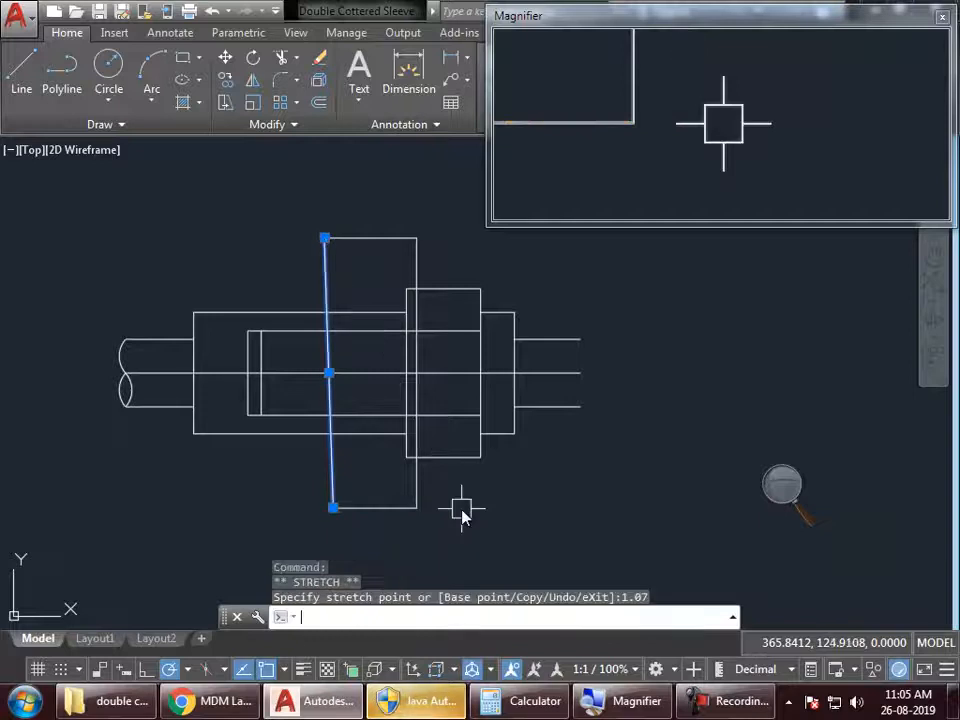
key("Escape")
key("Escape")
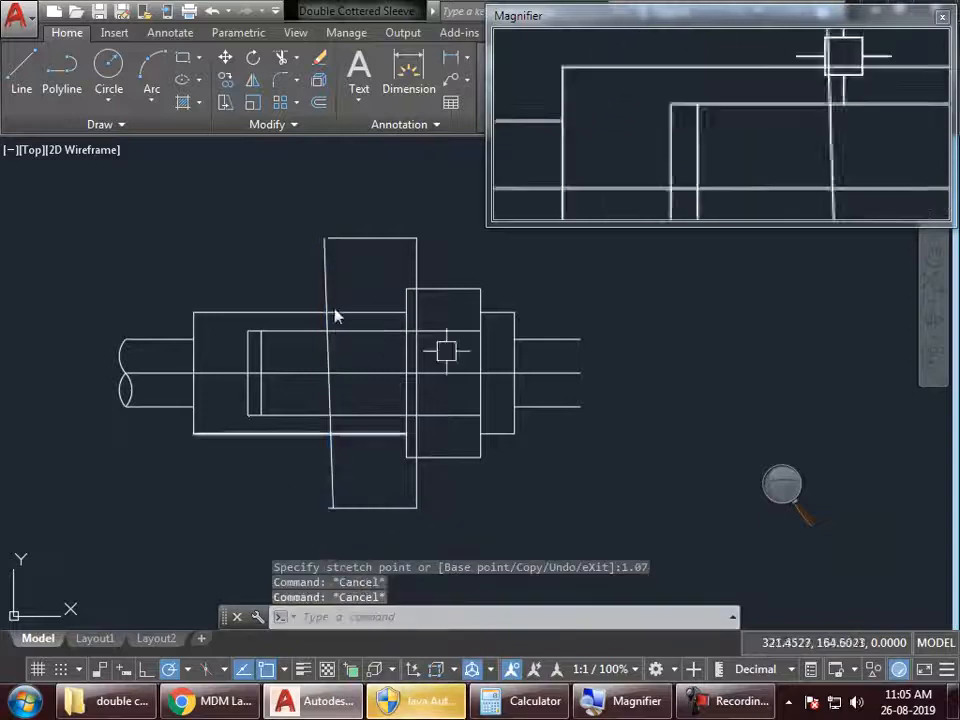
Step: Trim the cotter's lower horizontal line at the slanted side and close the gap at the upper left corner
scroll(330, 510, "up", 5)
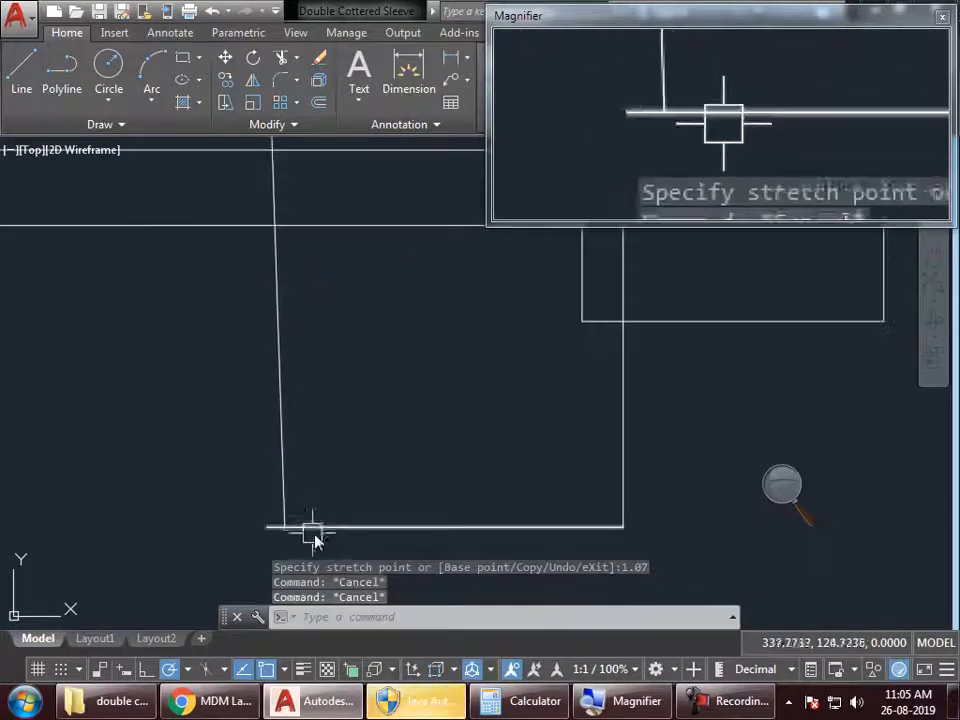
type("tr")
key("Return")
key("Return")
left_click(268, 527)
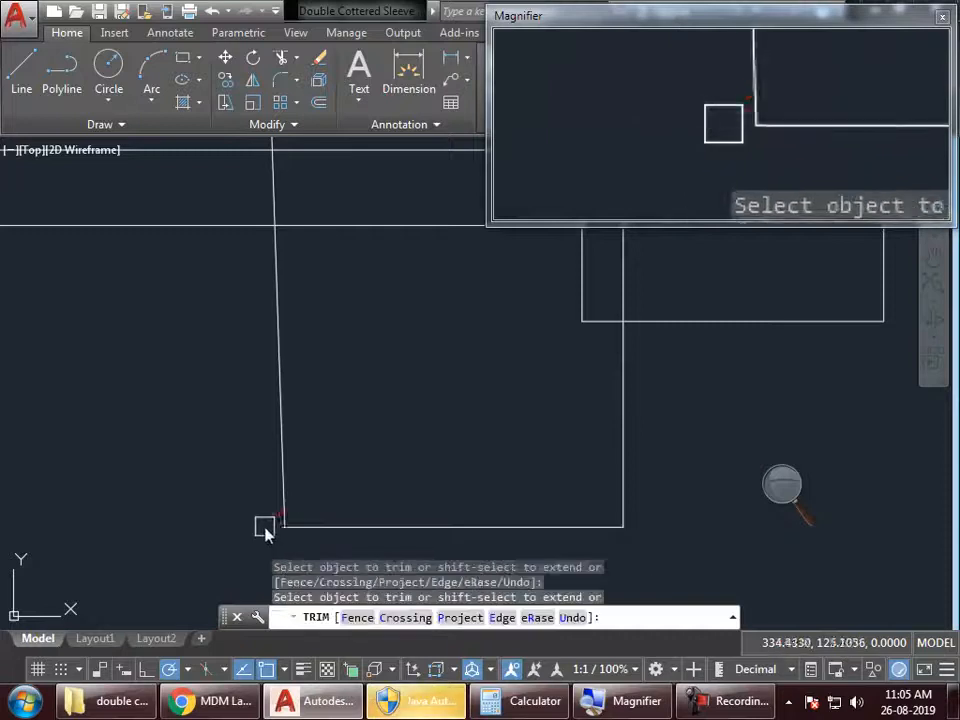
scroll(268, 528, "down", 10)
left_click(280, 438)
scroll(273, 420, "up", 6)
scroll(448, 336, "down", 6)
scroll(416, 364, "up", 5)
key("Return")
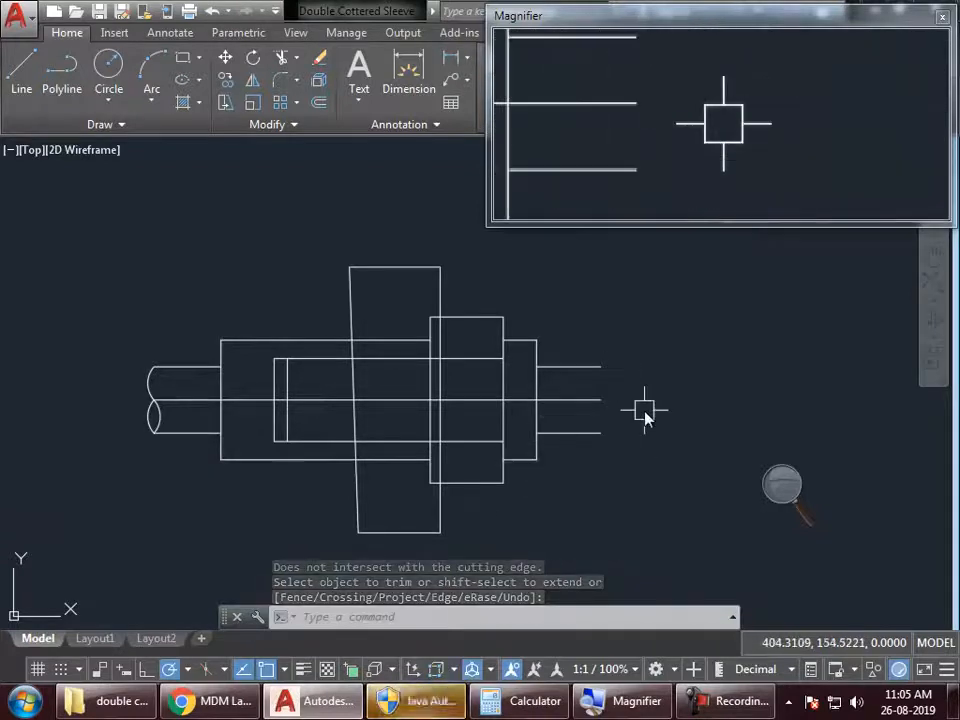
Step: Draw a three-point arc curving inward between the right shaft's upper edge and the centre line at its open end
type("a")
key("Return")
scroll(620, 375, "up", 5)
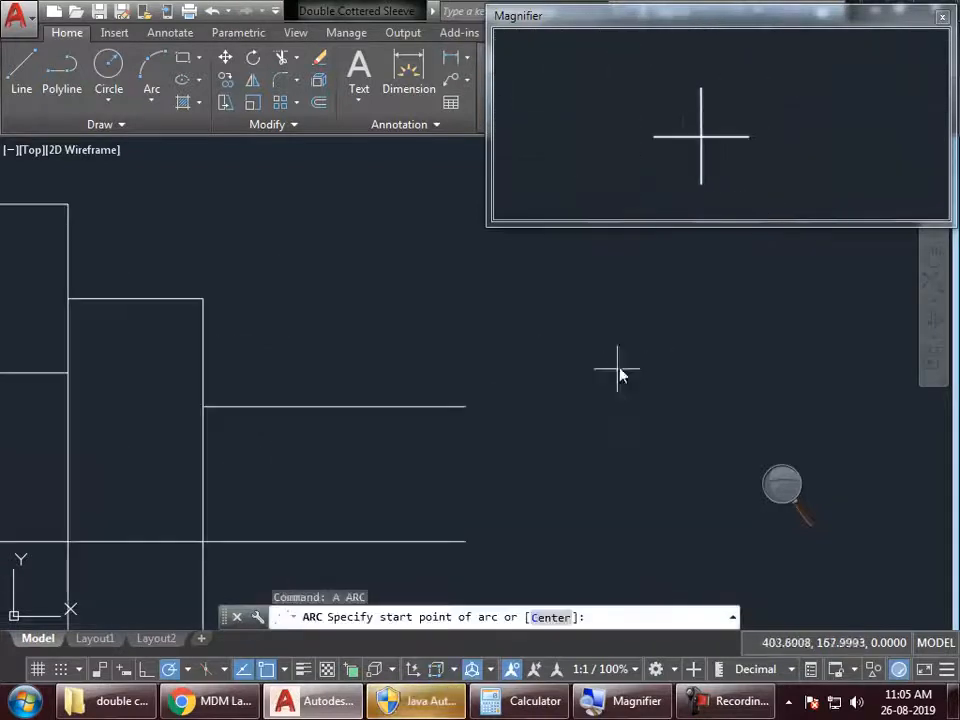
left_click(465, 407)
left_click(449, 469)
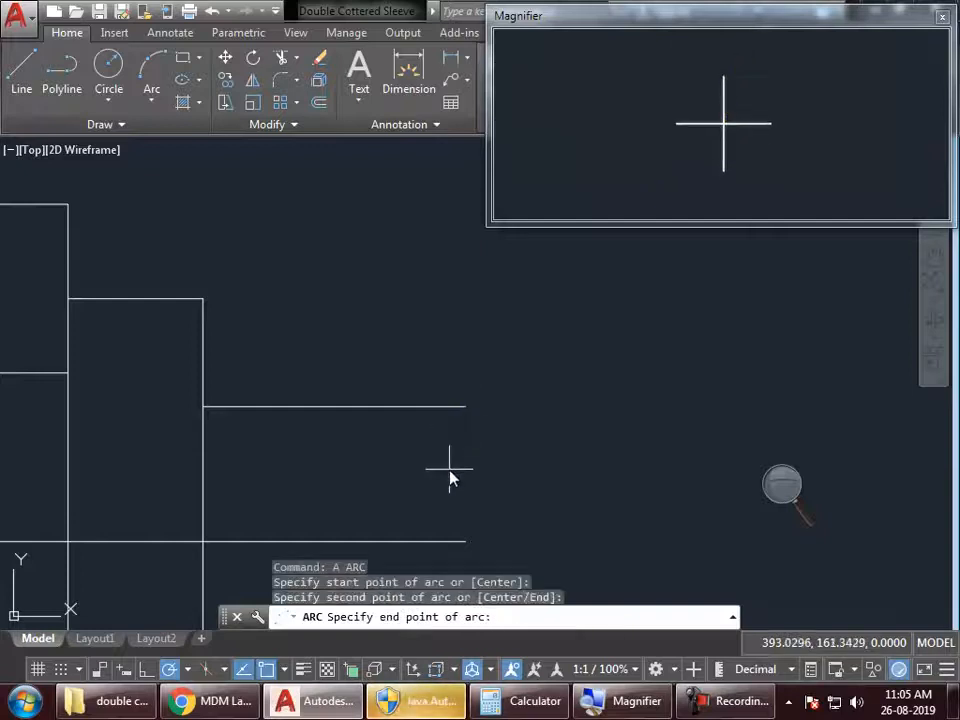
left_click(467, 538)
middle_click_drag(465, 536, 570, 446)
scroll(677, 366, "down", 2)
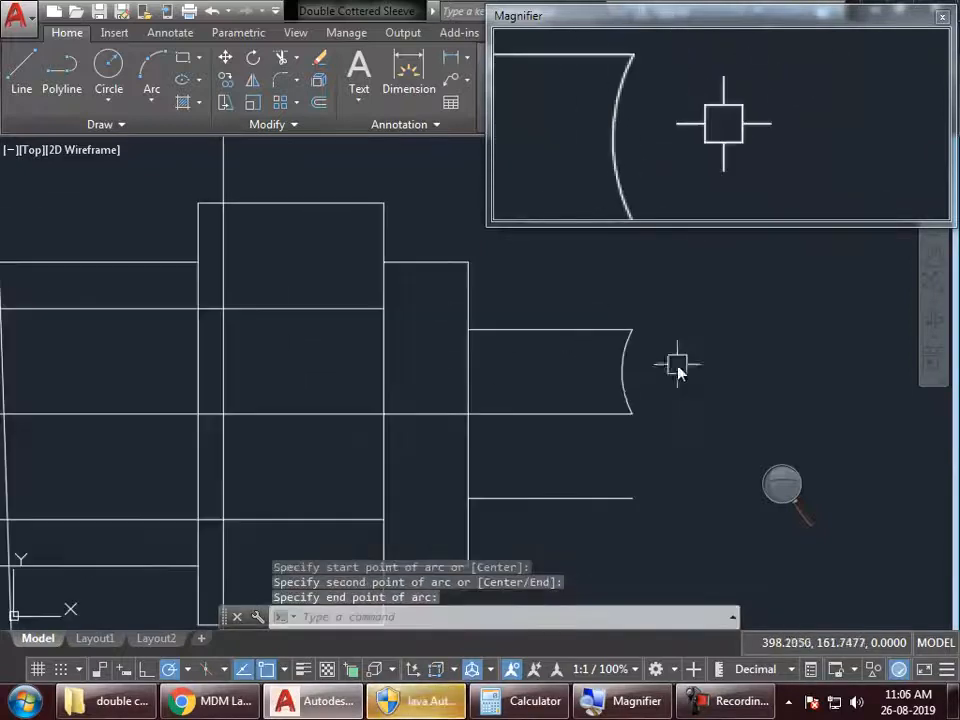
Step: Mirror the shaft-end arc about the vertical line through its endpoints, keeping the original
left_click(615, 383)
type("mi")
key("Return")
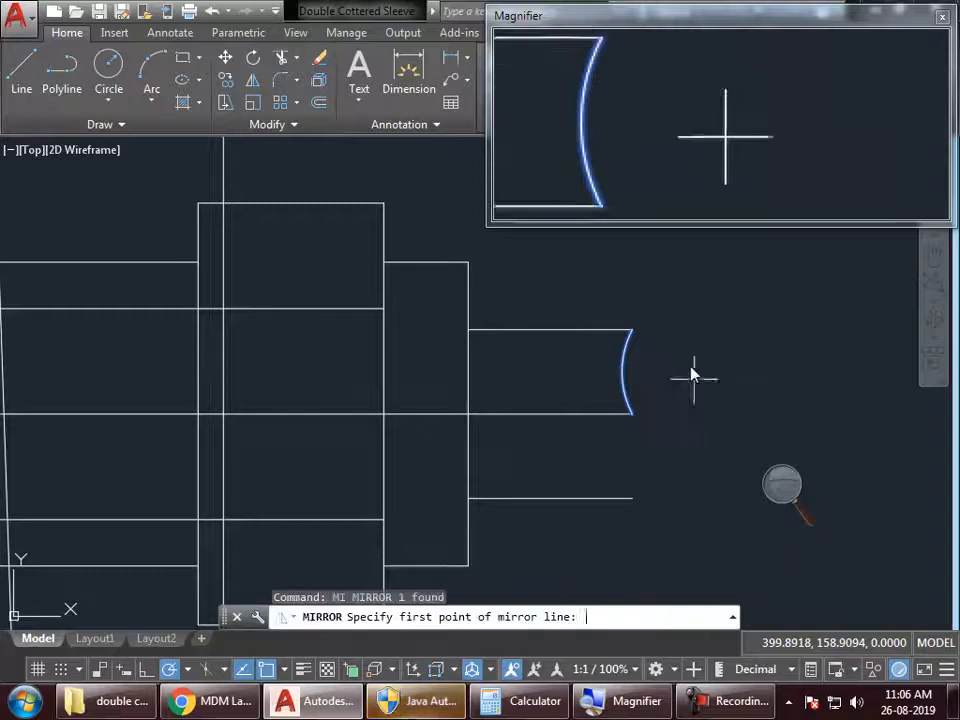
left_click(634, 332)
left_click(633, 414)
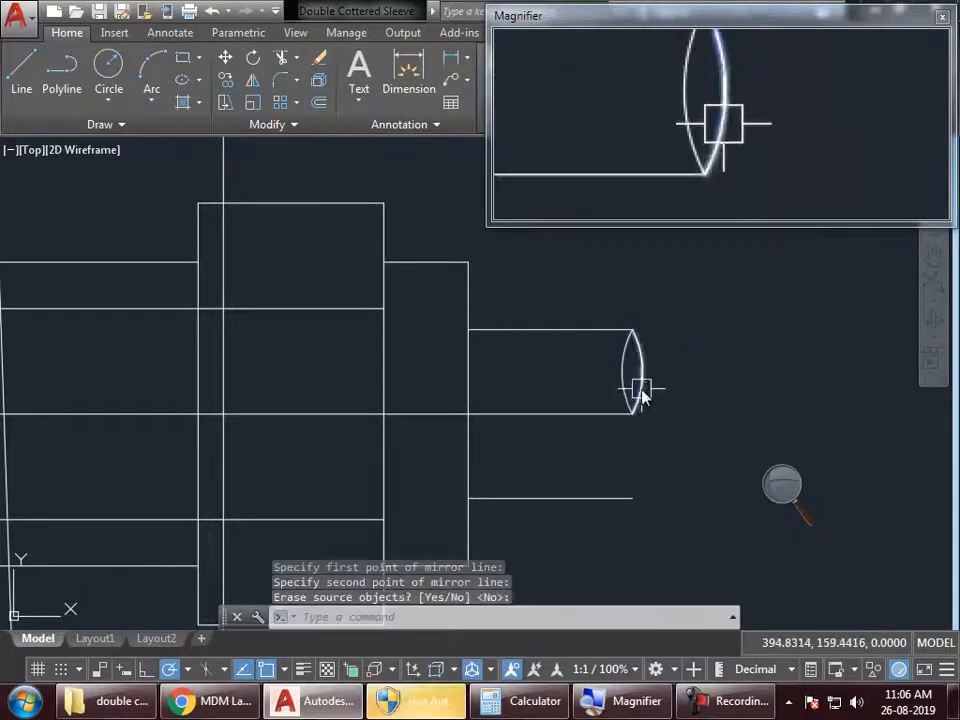
key("Return")
Step: Mirror the outward-curving arc about the horizontal centre line to close the shaft's lower half, keeping the original
left_click(641, 395)
type("mi")
key("Return")
left_click(632, 414)
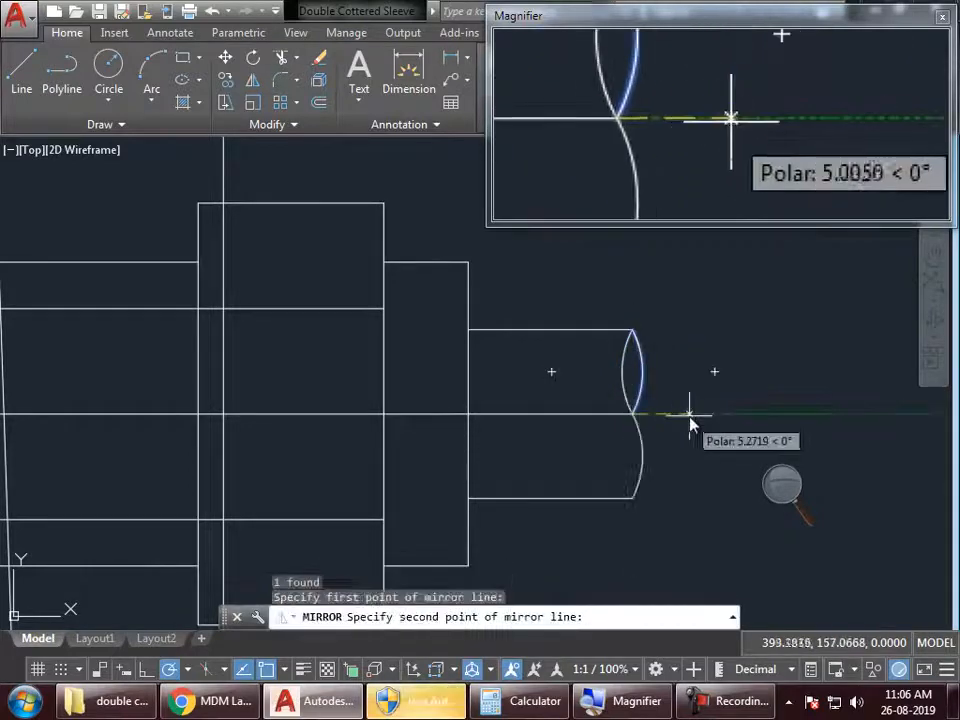
left_click(687, 414)
key("Return")
scroll(680, 440, "down", 2)
scroll(710, 450, "up", 2)
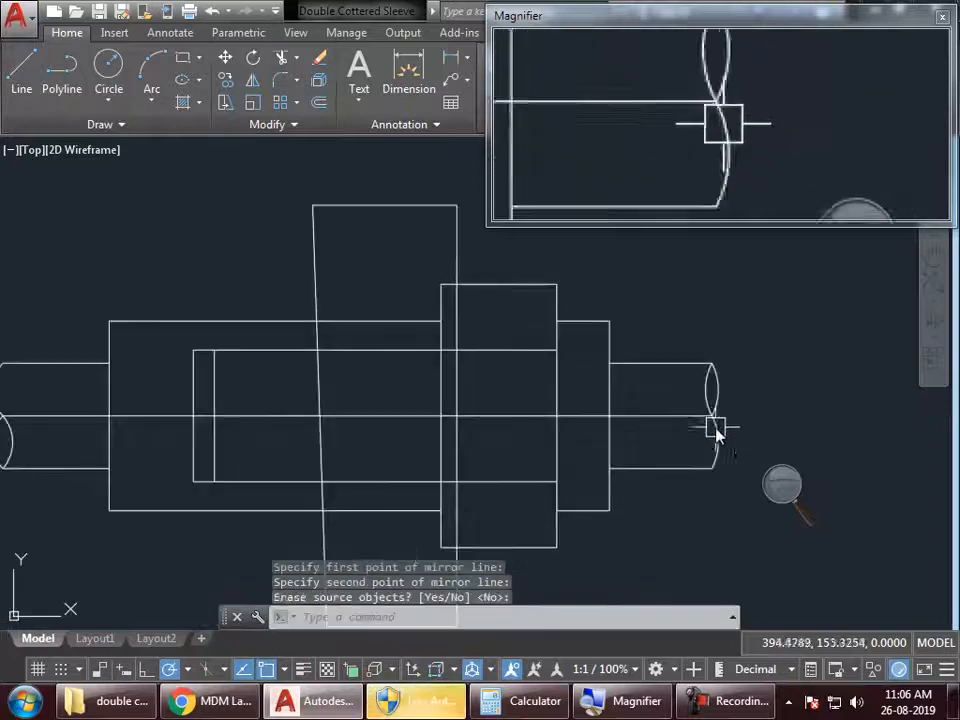
Step: Increase the bulge of the break arcs at the right shaft end by stretching their midpoints outward
key("Return")
left_click(728, 400)
scroll(705, 398, "up", 3)
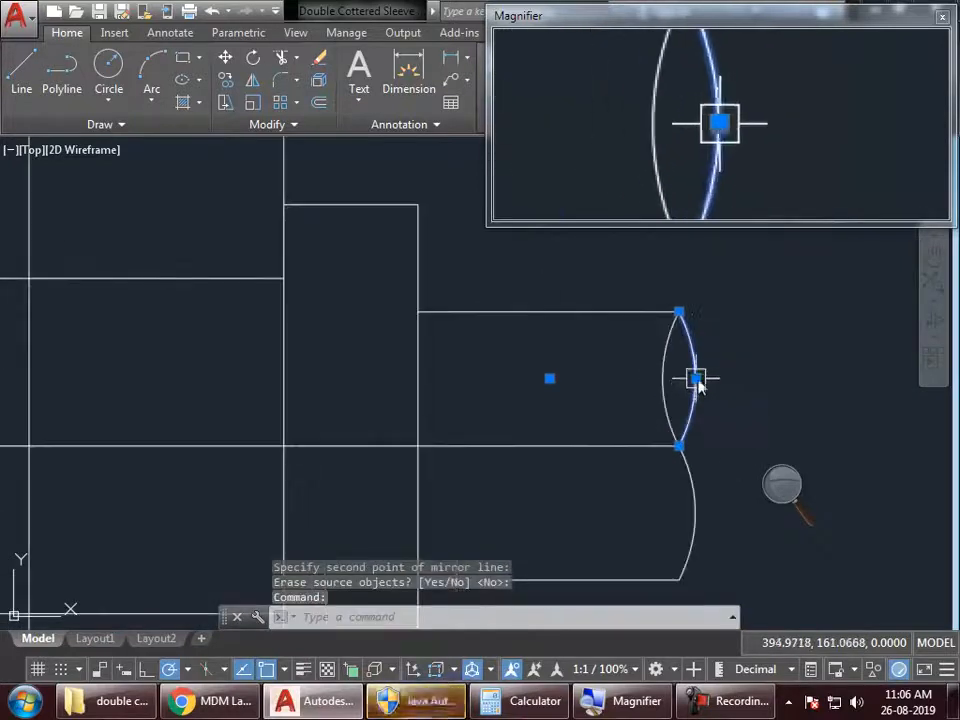
left_click(695, 379)
scroll(695, 385, "up", 4)
left_click(693, 393)
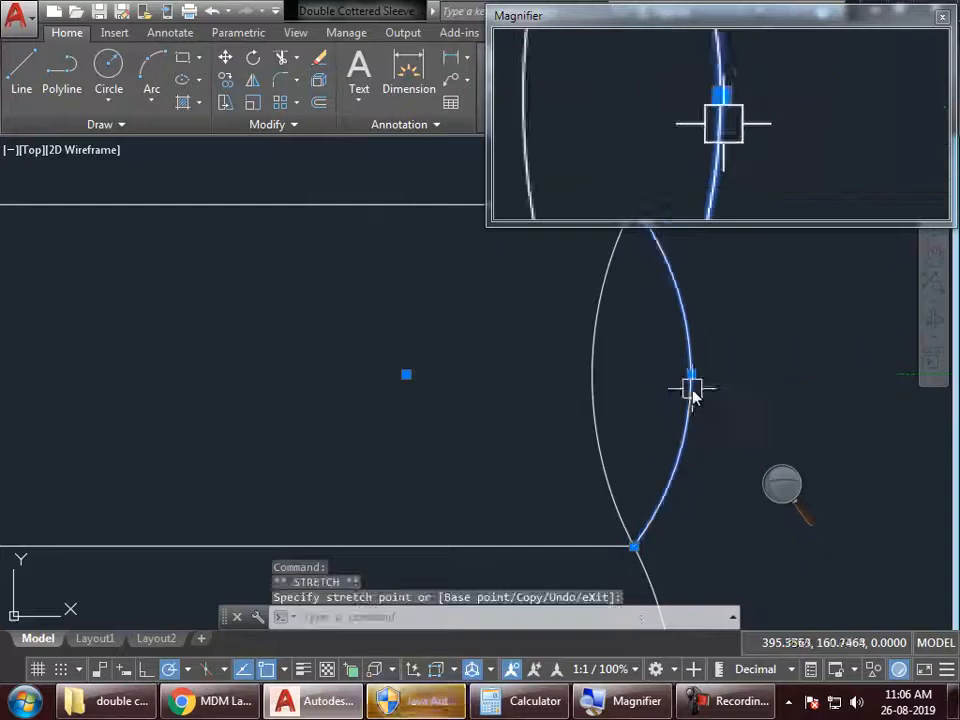
left_click(594, 393)
left_click(593, 375)
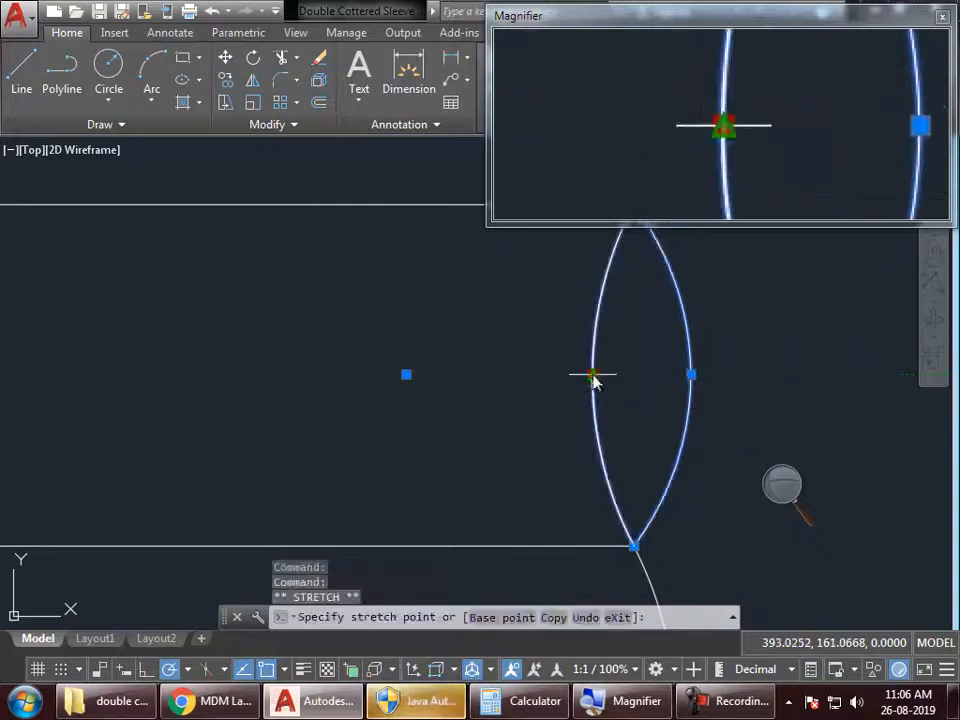
scroll(617, 450, "down", 5)
left_click(625, 485)
scroll(622, 488, "up", 4)
left_click(614, 468)
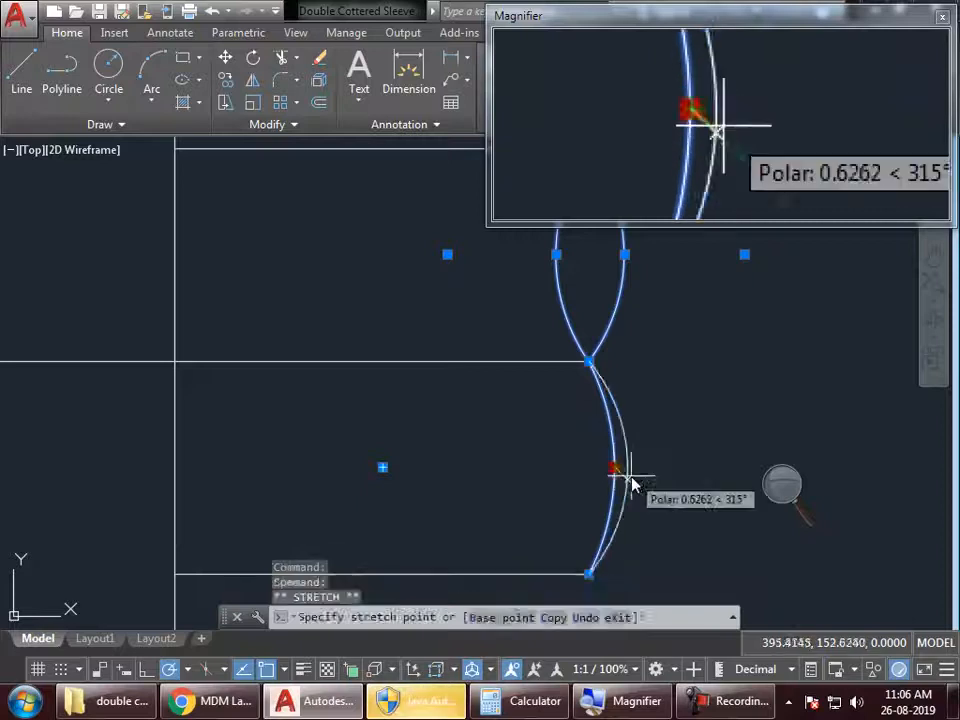
left_click(624, 476)
key("Escape")
Step: Draw a shallow outward-curving three-point arc over the cotter's top edge, from corner to corner
scroll(631, 468, "down", 6)
middle_click_drag(597, 474, 793, 412)
scroll(824, 391, "down", 2)
middle_click_drag(760, 457, 694, 487)
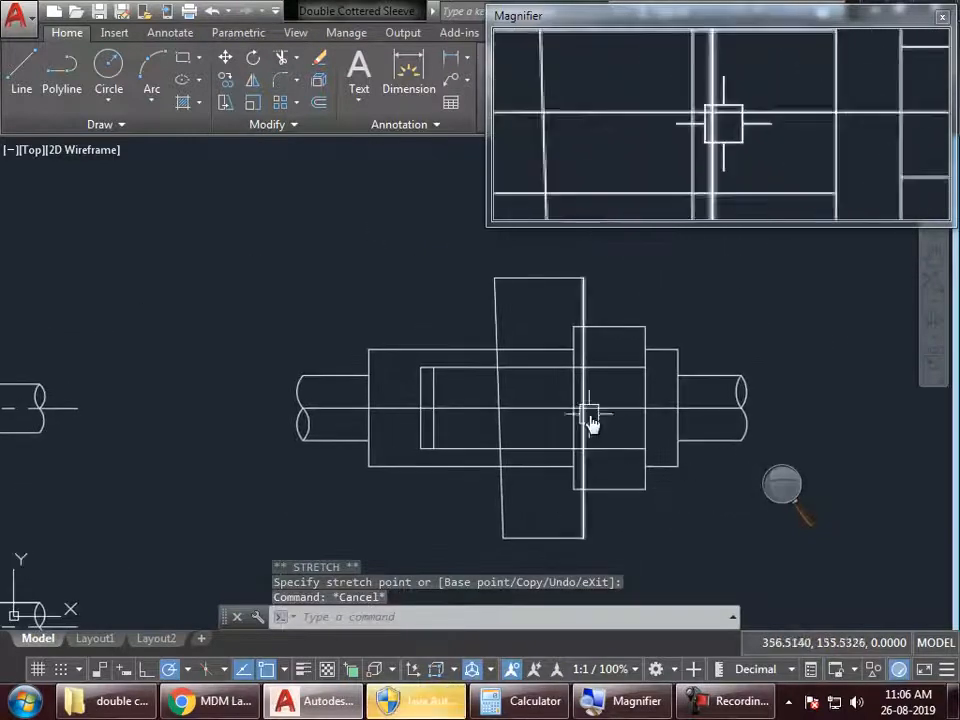
middle_click_drag(589, 422, 570, 476)
type("a")
key("Return")
left_click(474, 331)
scroll(518, 321, "up", 2)
left_click(518, 318)
left_click(591, 333)
Step: Draw a matching shallow outward-curving arc below the cotter's bottom edge, from corner to corner
middle_click_drag(597, 342, 519, 250)
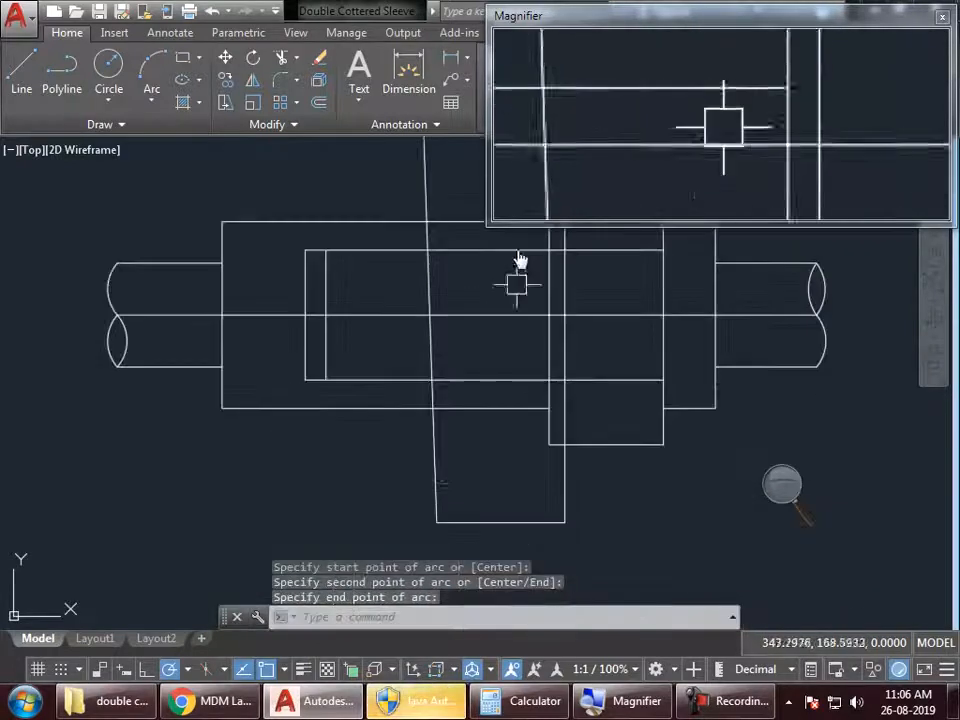
key("Return")
left_click(437, 522)
left_click(498, 537)
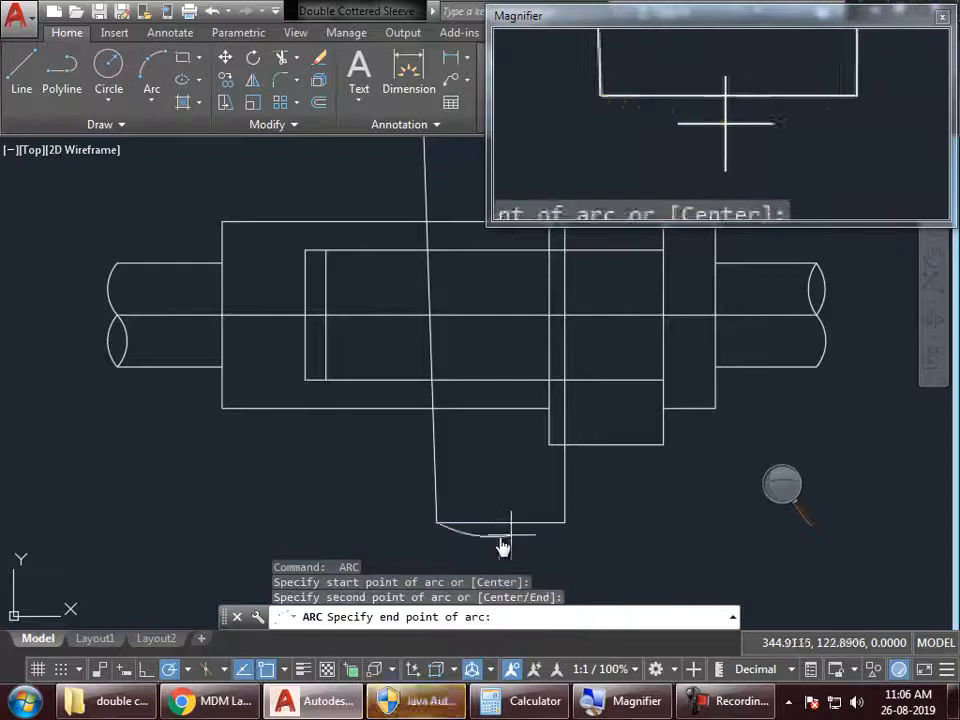
left_click(562, 525)
scroll(565, 527, "down", 4)
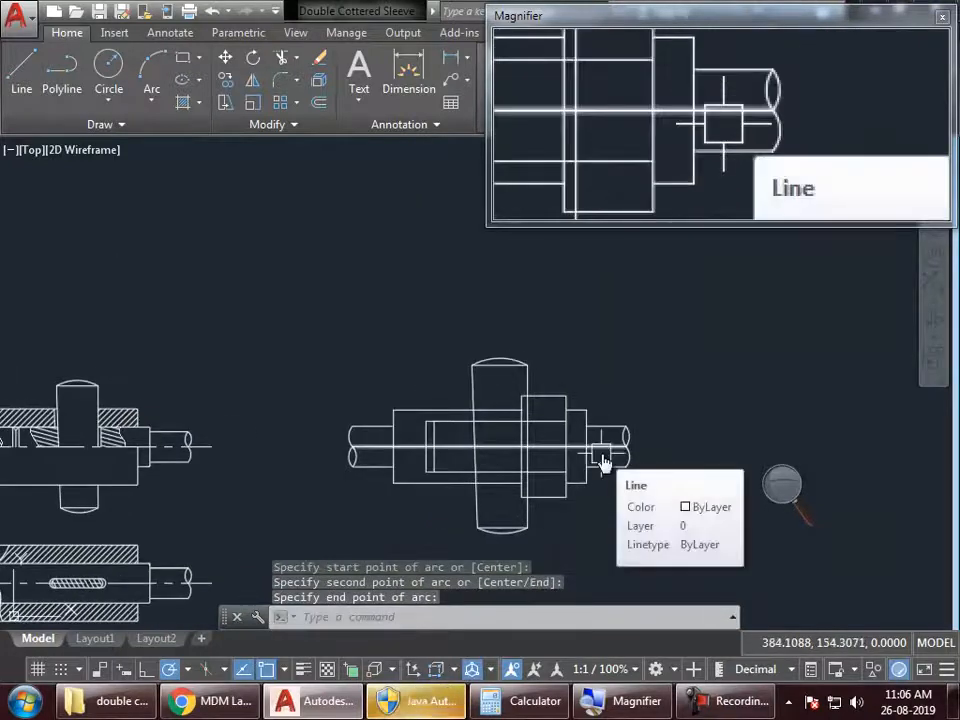
Step: Check the clearances beside the cotter in the lab manual's reference figure and return to AutoCAD
key("alt+Tab")
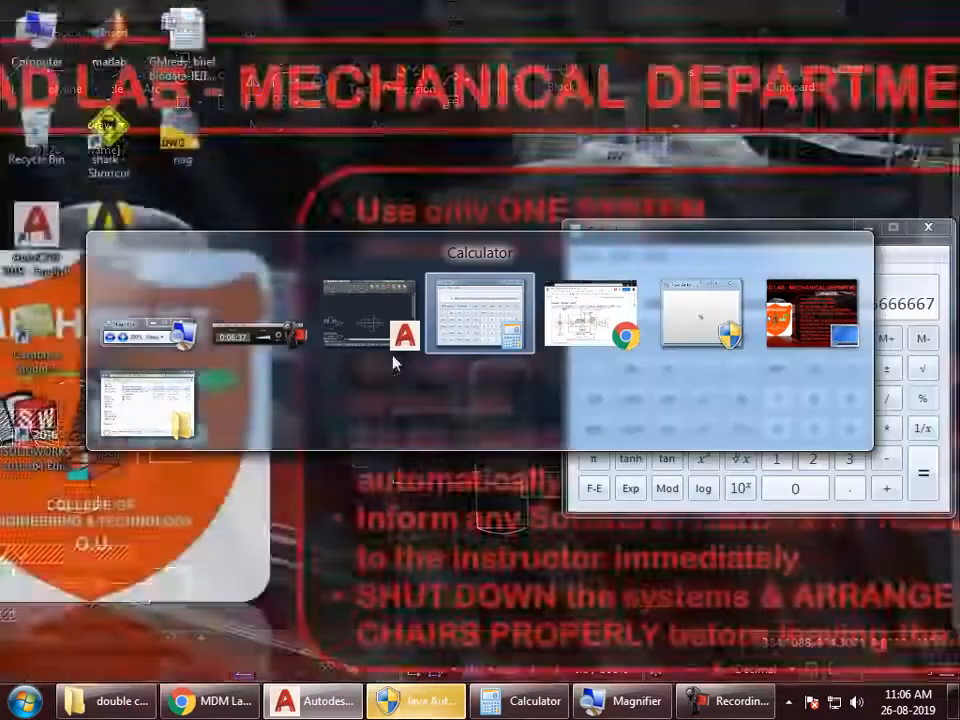
mouse_move(147, 425)
key("alt+Tab")
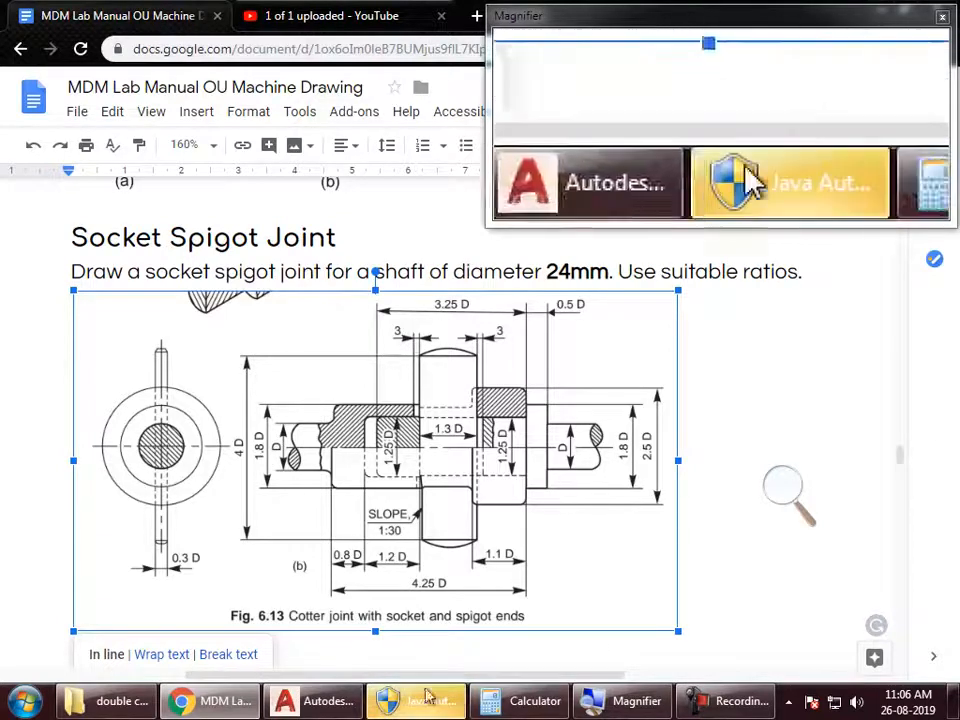
left_click(338, 712)
Step: Offset the cotter's right and left sides outward by 3 to create the slot clearance lines
scroll(557, 521, "up", 5)
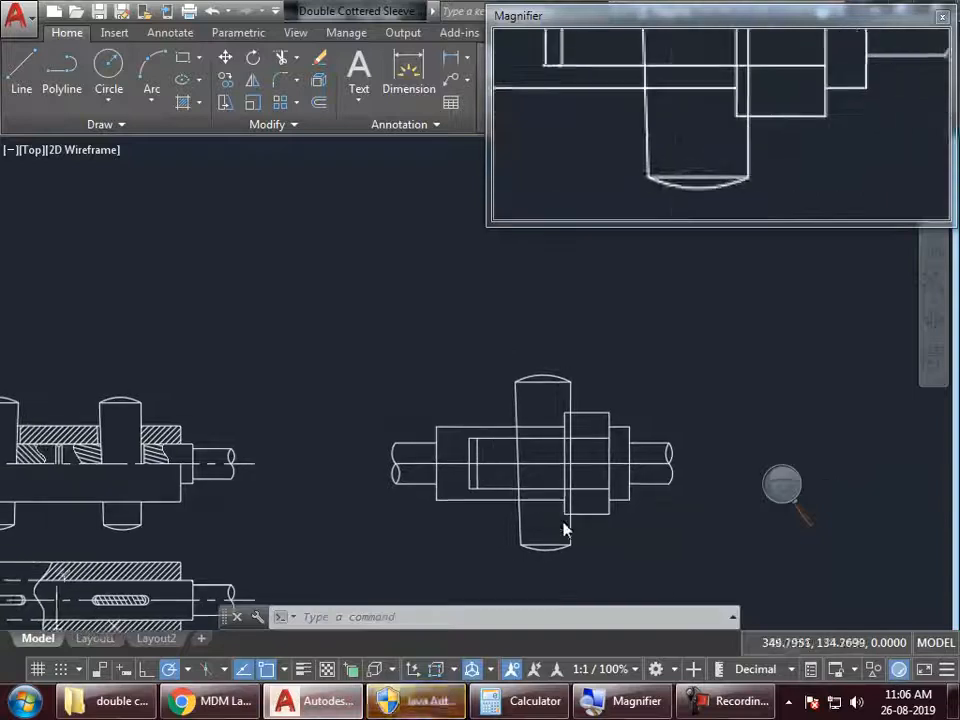
type("o")
key("Return")
type("3")
key("Return")
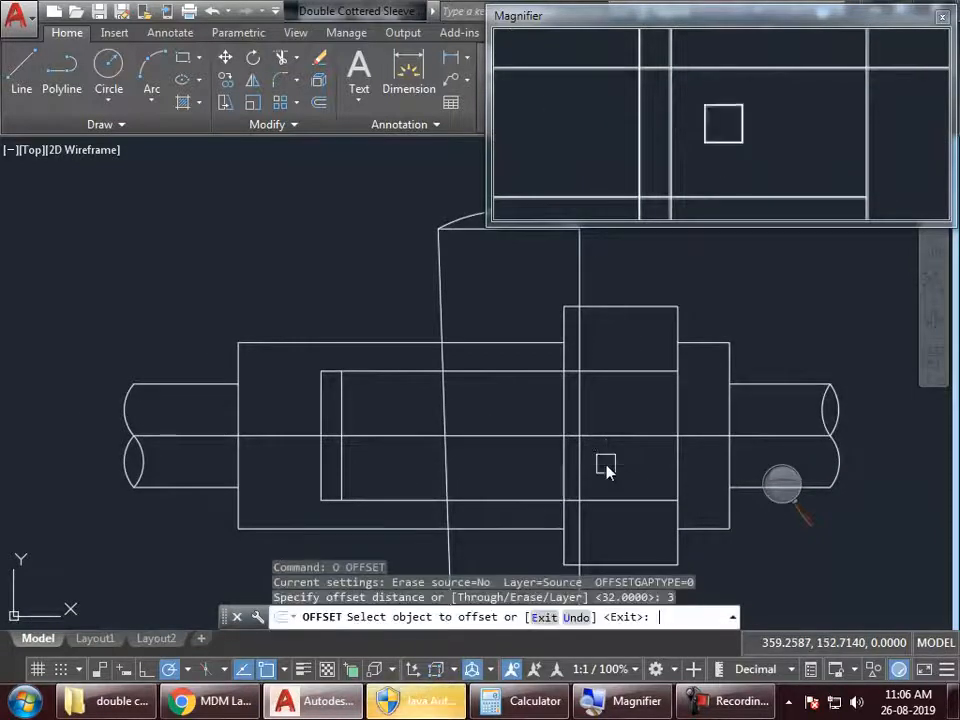
left_click(578, 403)
left_click(636, 401)
left_click(441, 400)
left_click(407, 400)
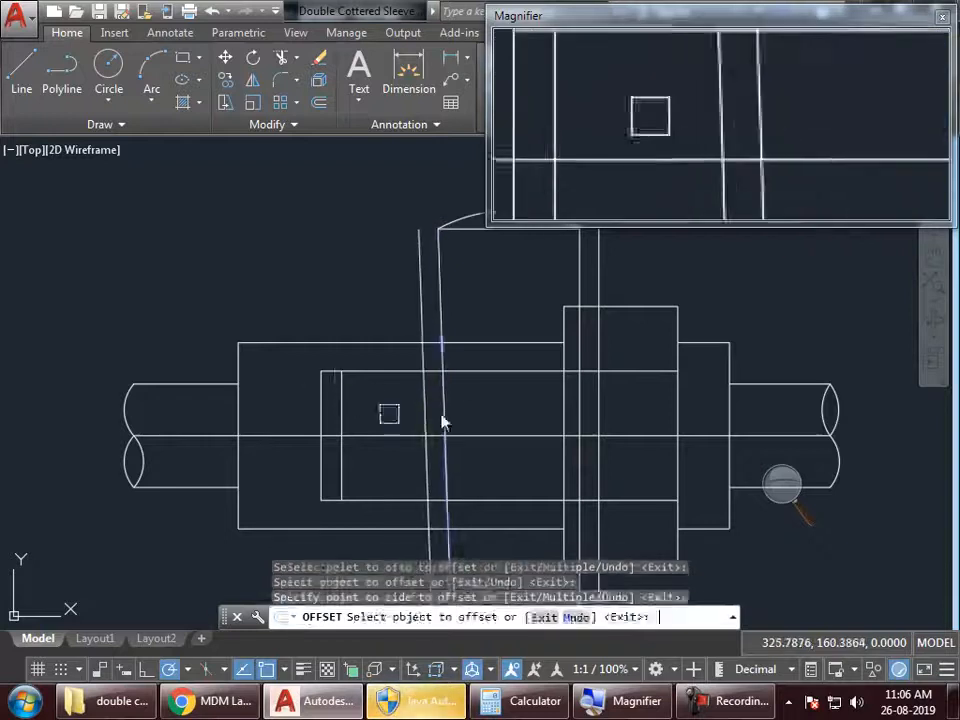
key("Return")
Step: Trim the left clearance line so it spans only the socket walls, and the right one so it spans only the spigot's diameter
middle_click_drag(441, 422, 403, 375)
type("tr")
key("Return")
key("Return")
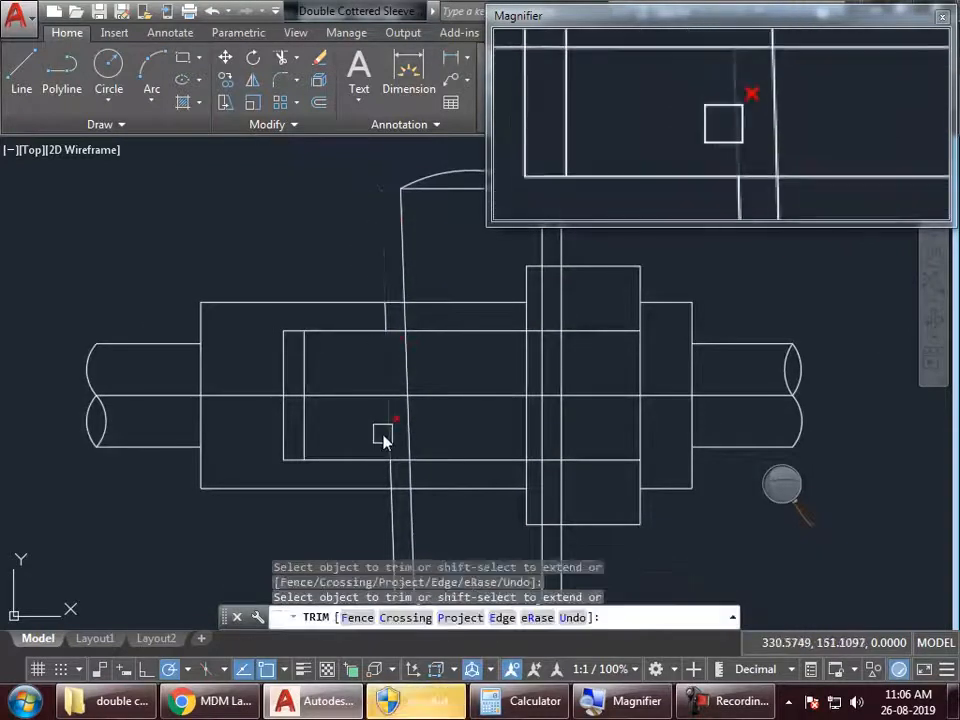
middle_click_drag(579, 470, 543, 472)
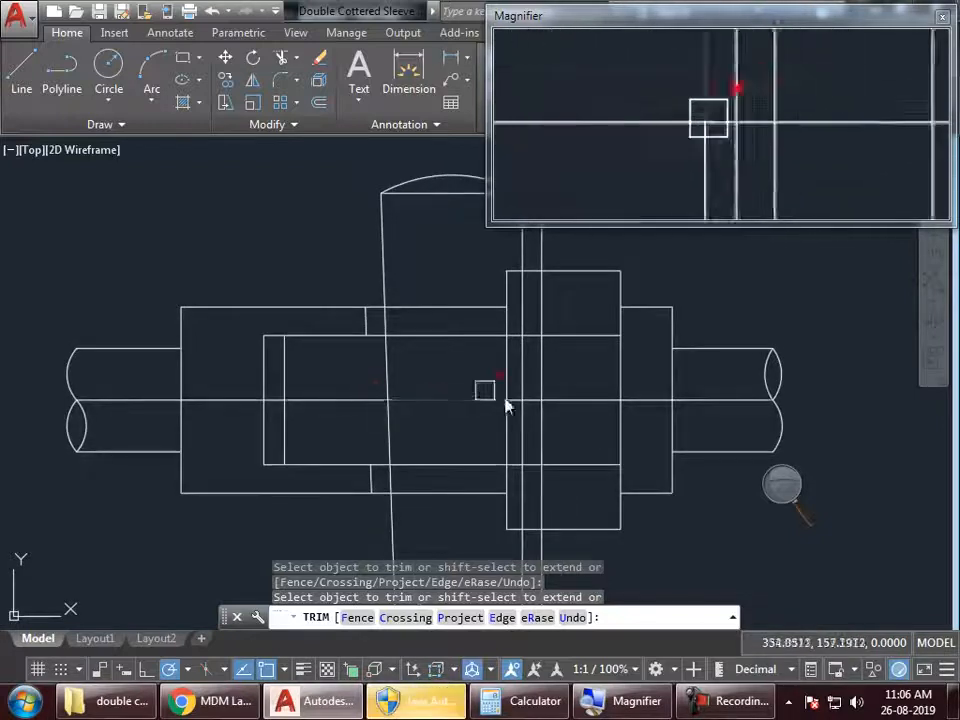
left_click(358, 324)
mouse_move(571, 444)
middle_mouse_down()
mouse_move(377, 439)
mouse_move(394, 427)
middle_mouse_up()
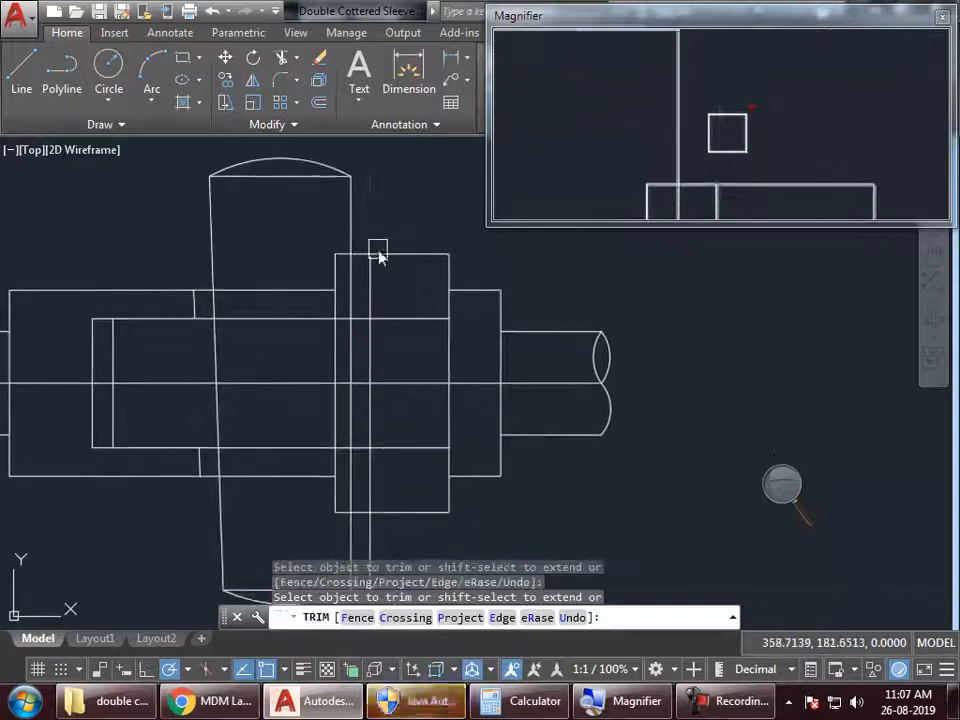
middle_click_drag(396, 528, 394, 469)
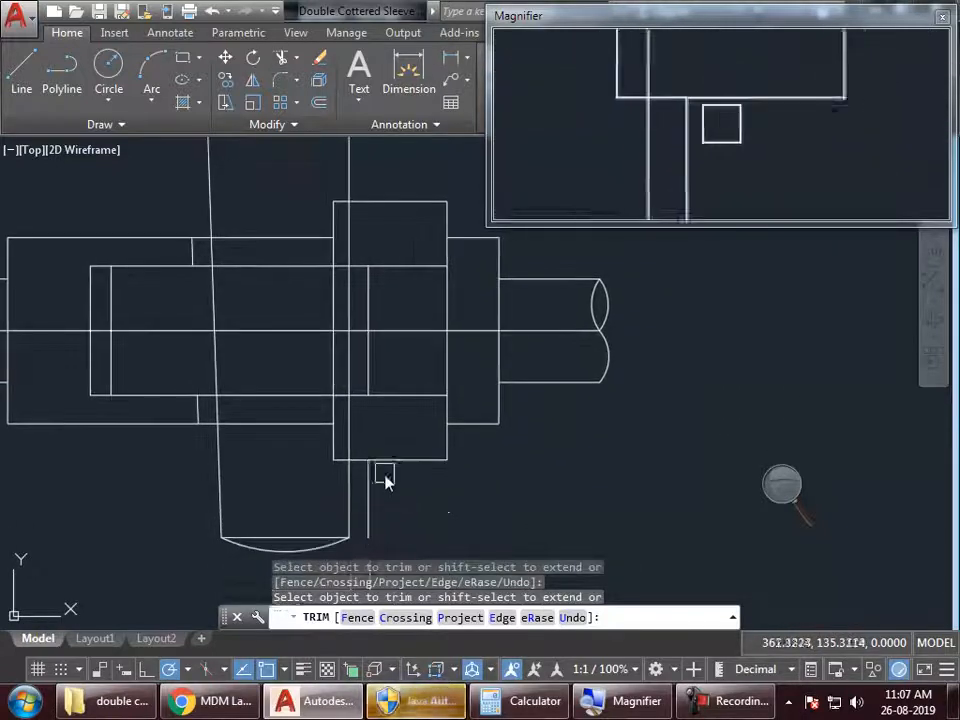
Step: Erase the leftover piece of the right clearance line below the socket collar
key("Escape")
left_click(366, 494)
type("e")
key("Return")
scroll(456, 492, "down", 4)
scroll(462, 483, "up", 2)
middle_click_drag(460, 482, 474, 483)
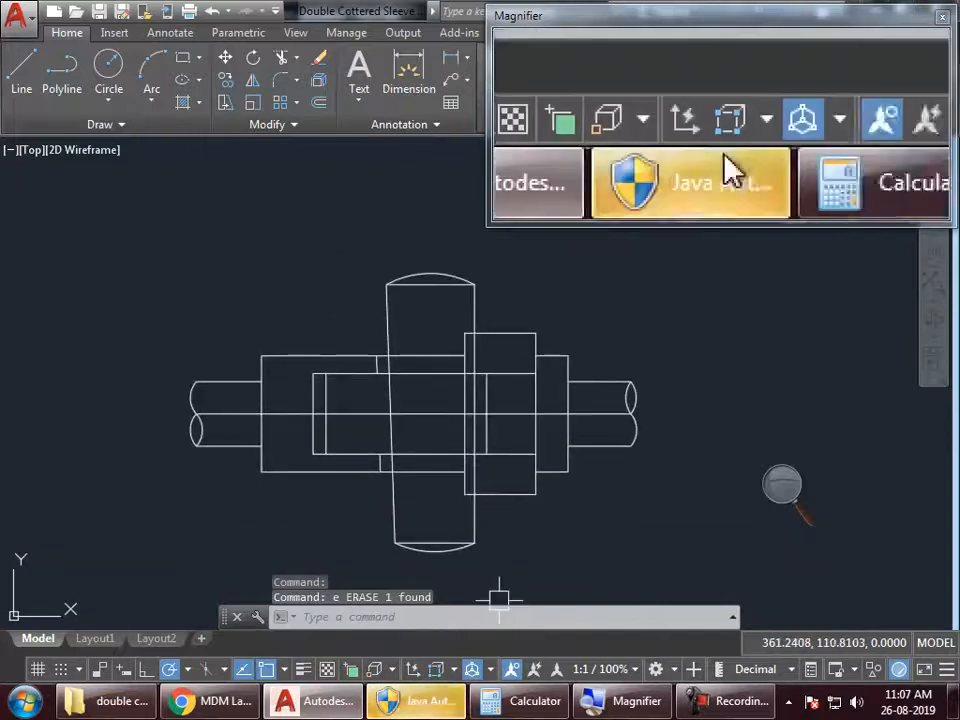
Step: Check the sectioning in the lab manual's figure, and draw a wavy spline break line across the upper half of the left shaft
left_click(245, 702)
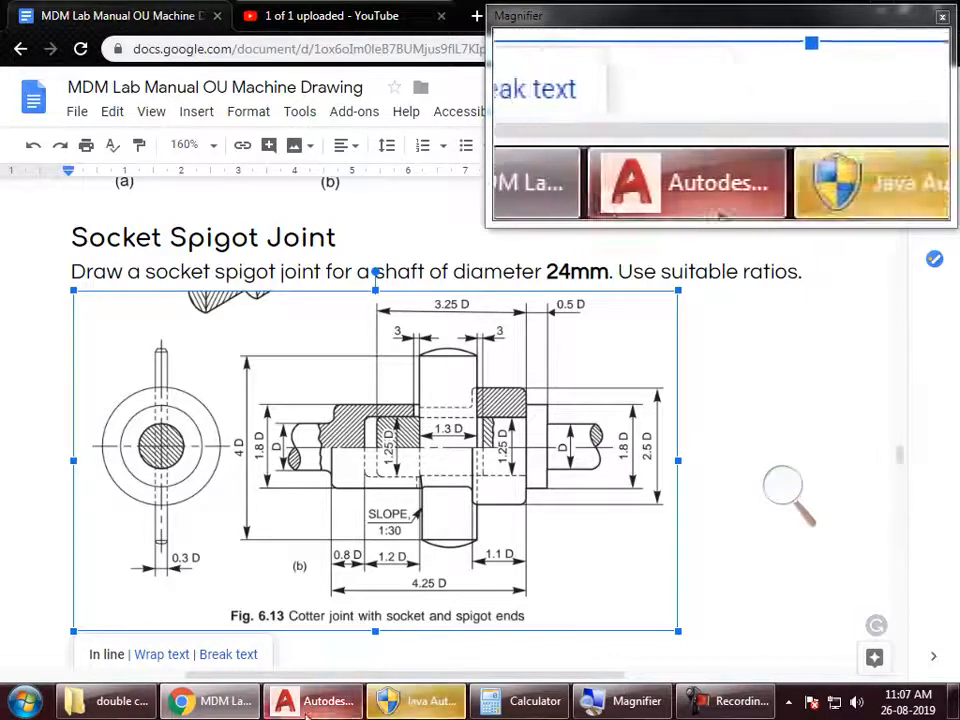
left_click(250, 706)
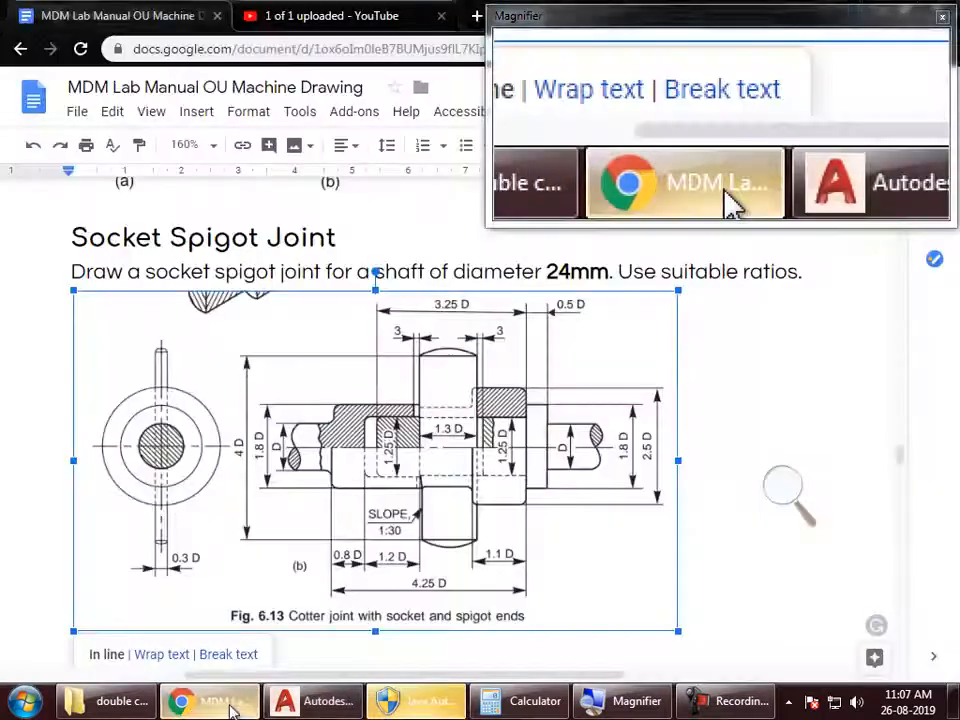
scroll(246, 414, "up", 4)
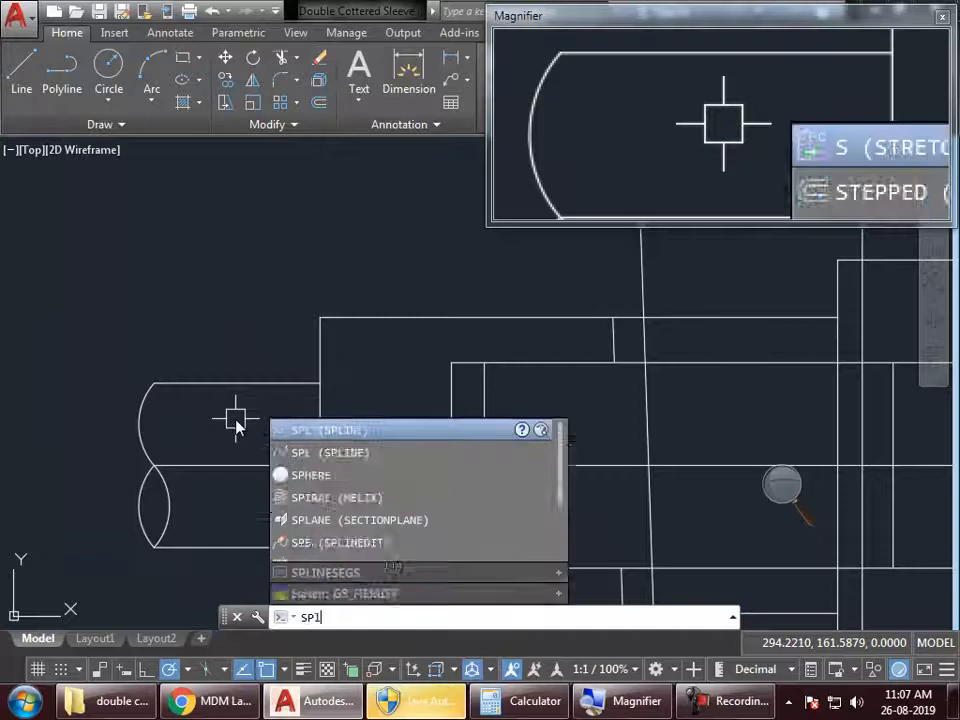
type("pl")
key("Return")
left_click(211, 382)
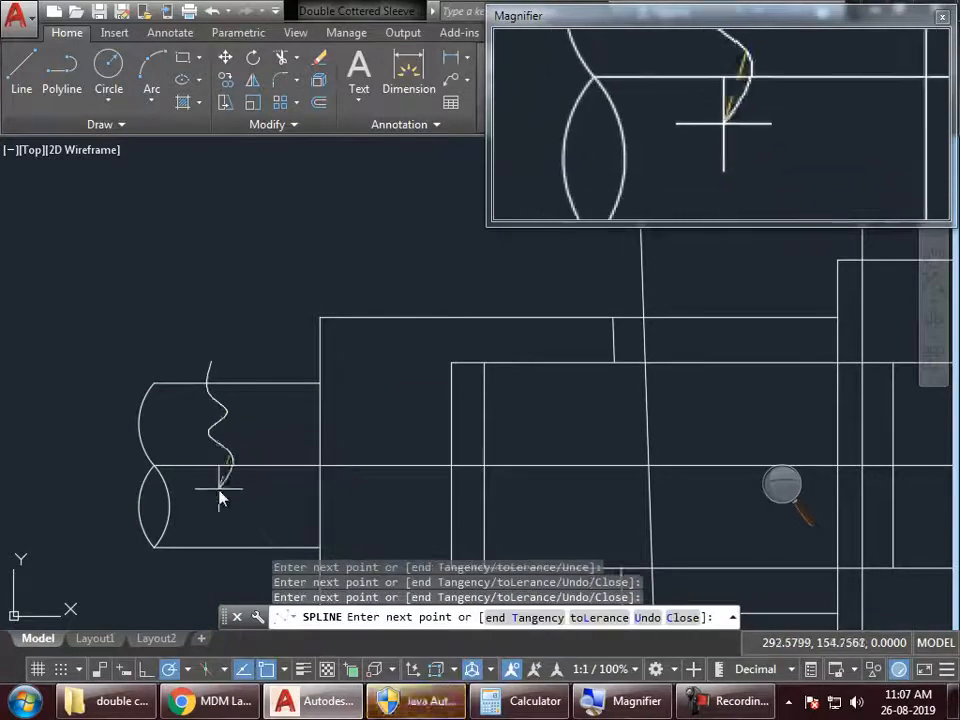
key("Return")
Step: Trim the break line's overhanging ends and the socket's left end face between the shaft's top edge and the centre axis
type("tr")
key("Return")
key("Return")
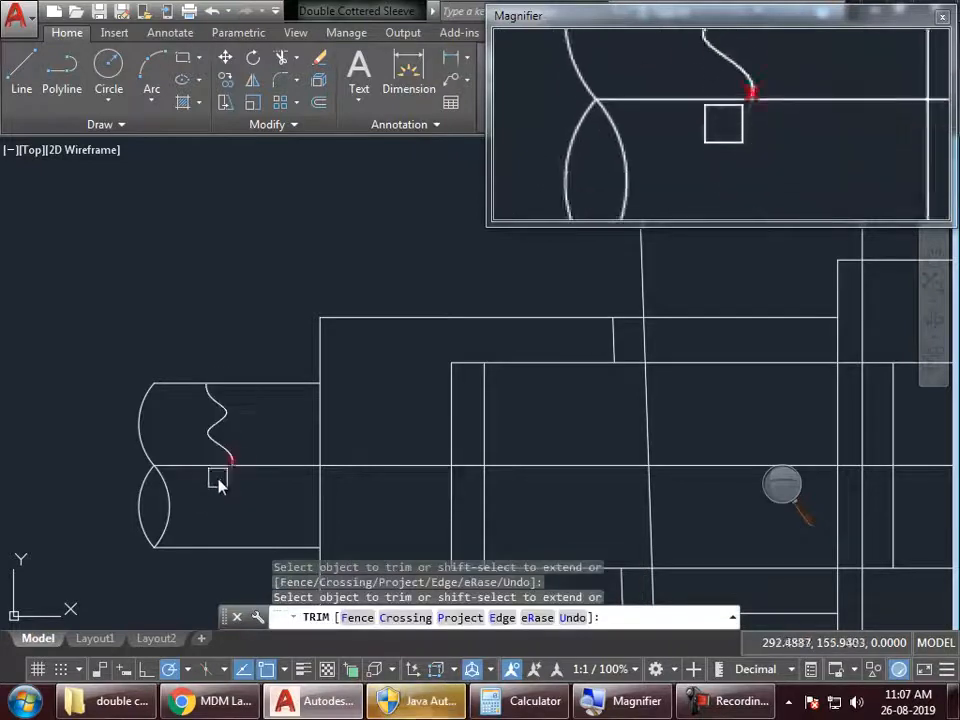
key("Return")
mouse_move(317, 445)
middle_mouse_down()
mouse_move(246, 432)
mouse_move(261, 403)
mouse_move(220, 407)
middle_mouse_up()
key("Return")
scroll(249, 408, "down", 2)
left_click(205, 366)
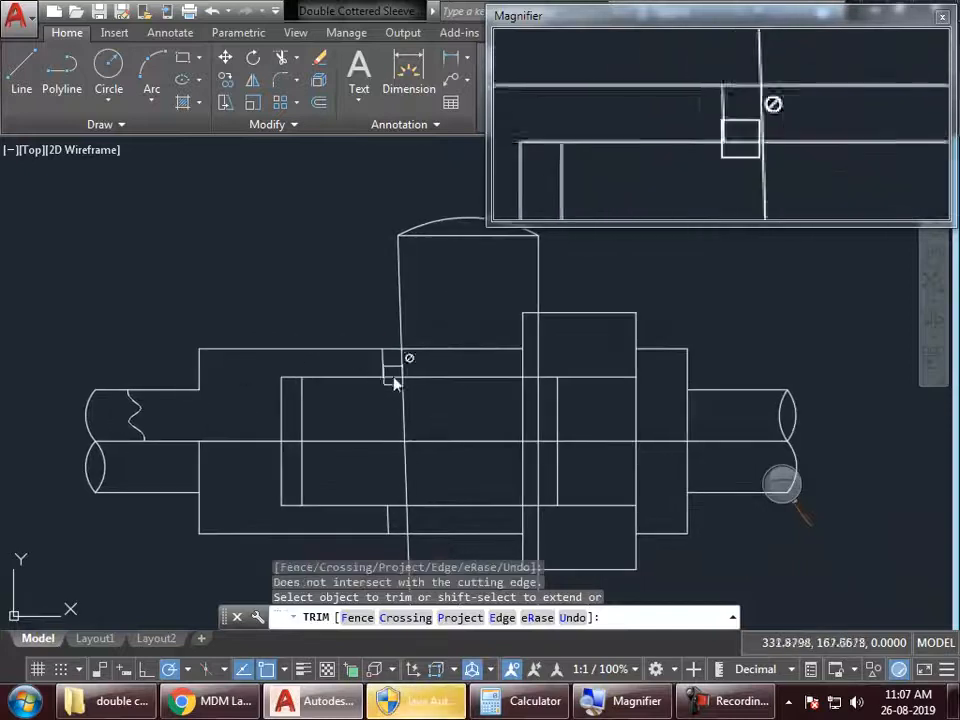
Step: Recheck the lab manual's figure, and trim the socket, collar and spigot lines that run behind the cotter above the centre axis
key("alt+Tab")
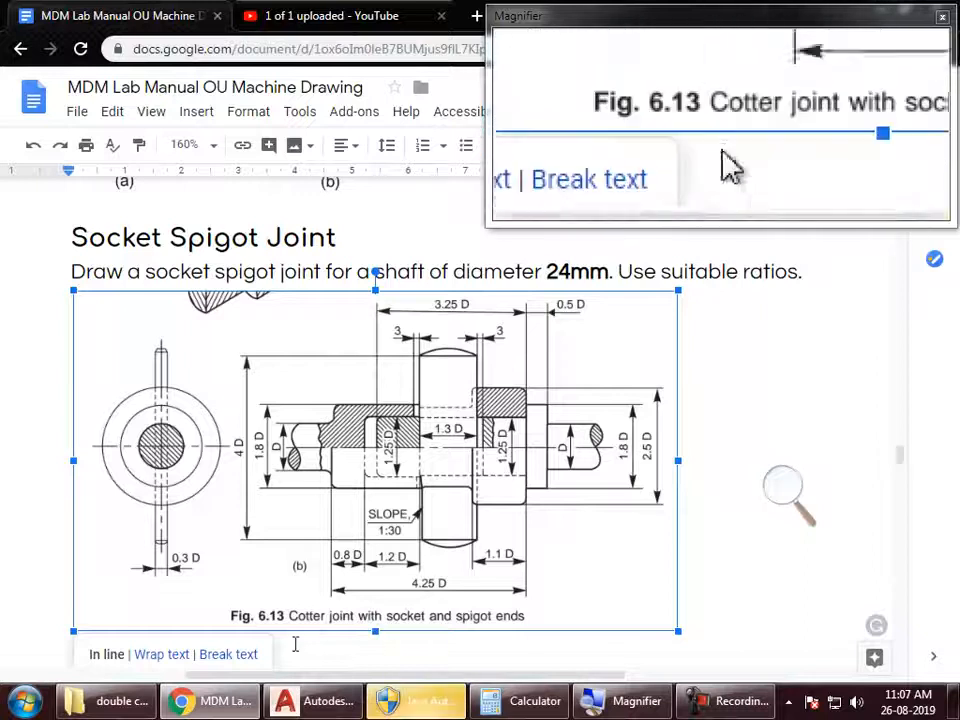
left_click(330, 701)
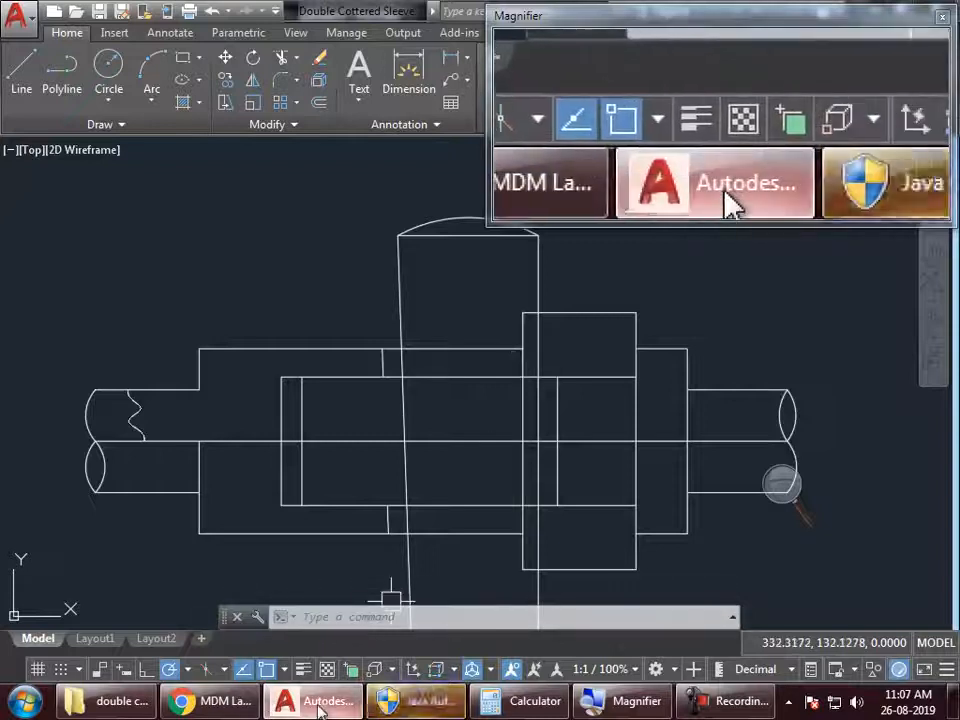
left_click(319, 705)
left_click(319, 704)
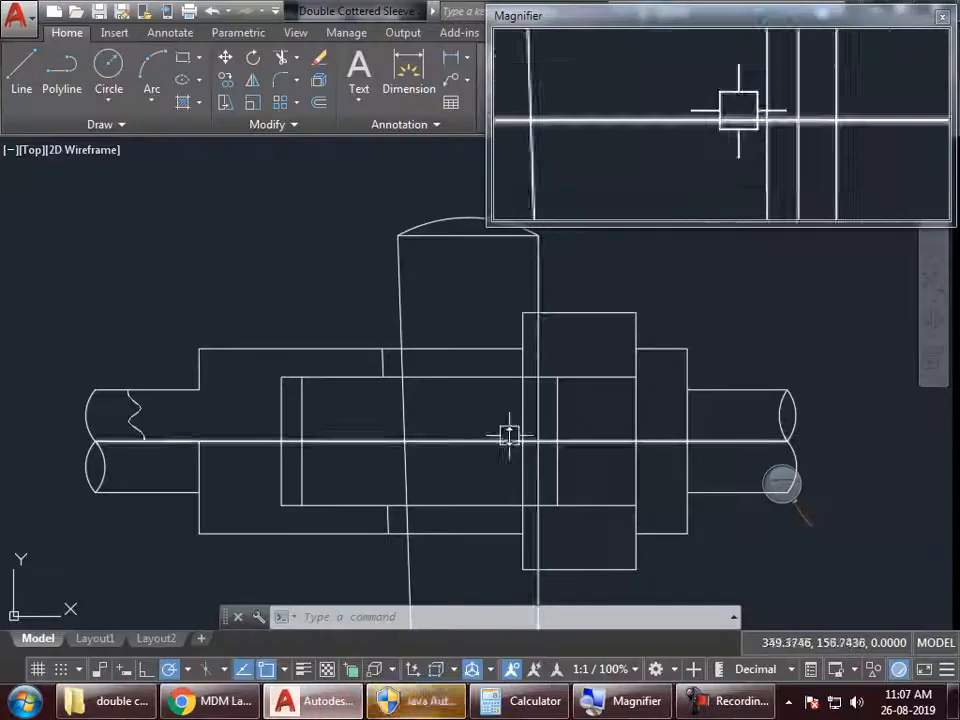
scroll(521, 336, "up", 2)
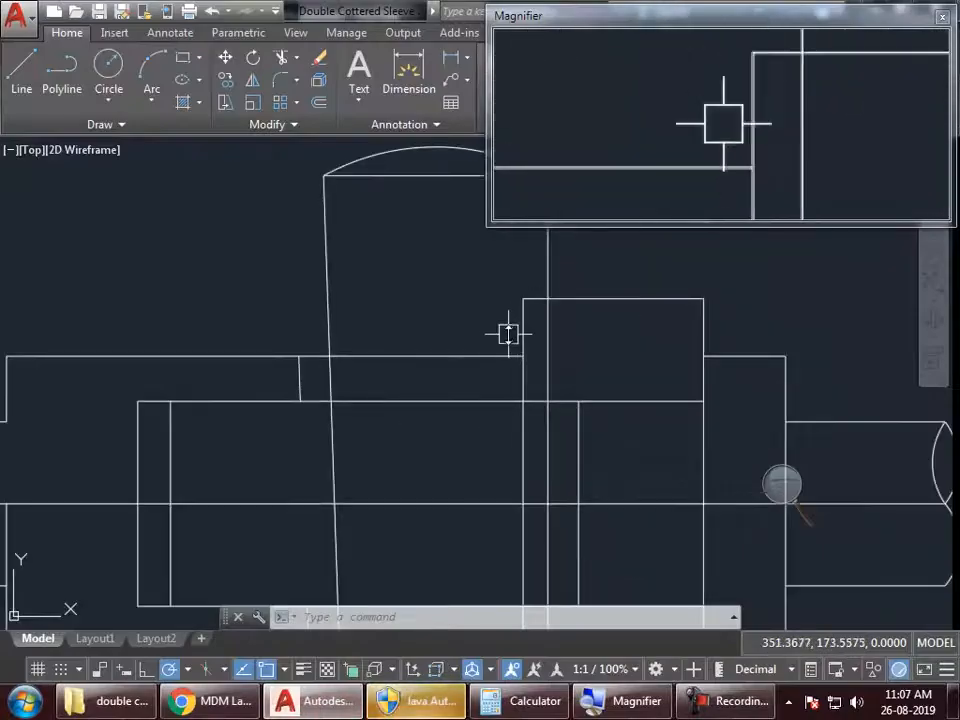
type("r")
key("Return")
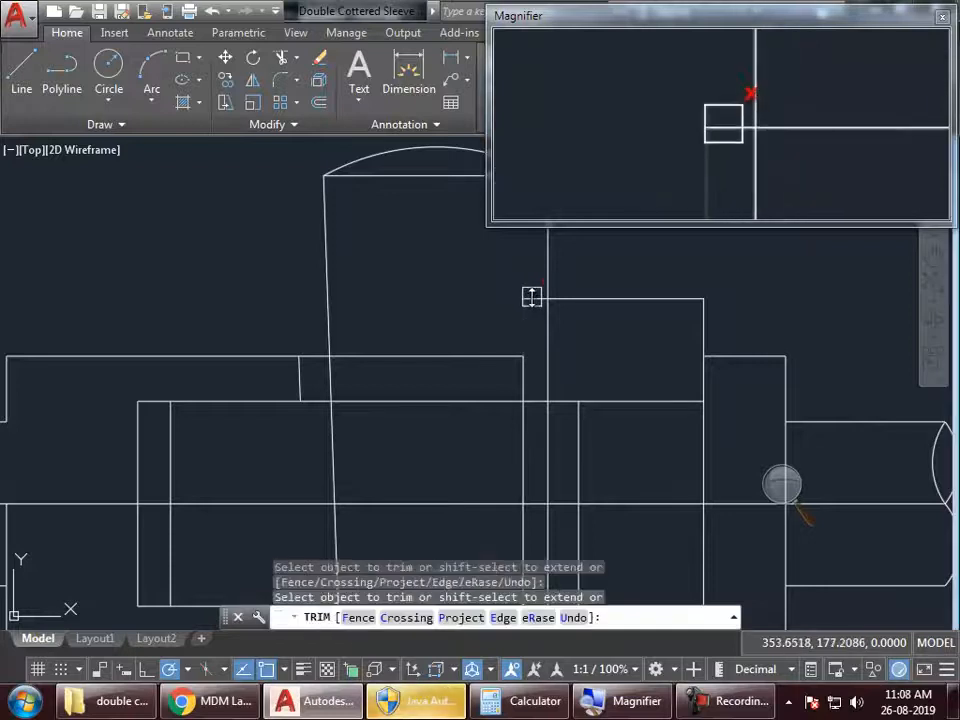
scroll(531, 297, "up", 3)
left_click(536, 398)
left_click(472, 449)
scroll(571, 349, "down", 4)
middle_click_drag(387, 383, 466, 357)
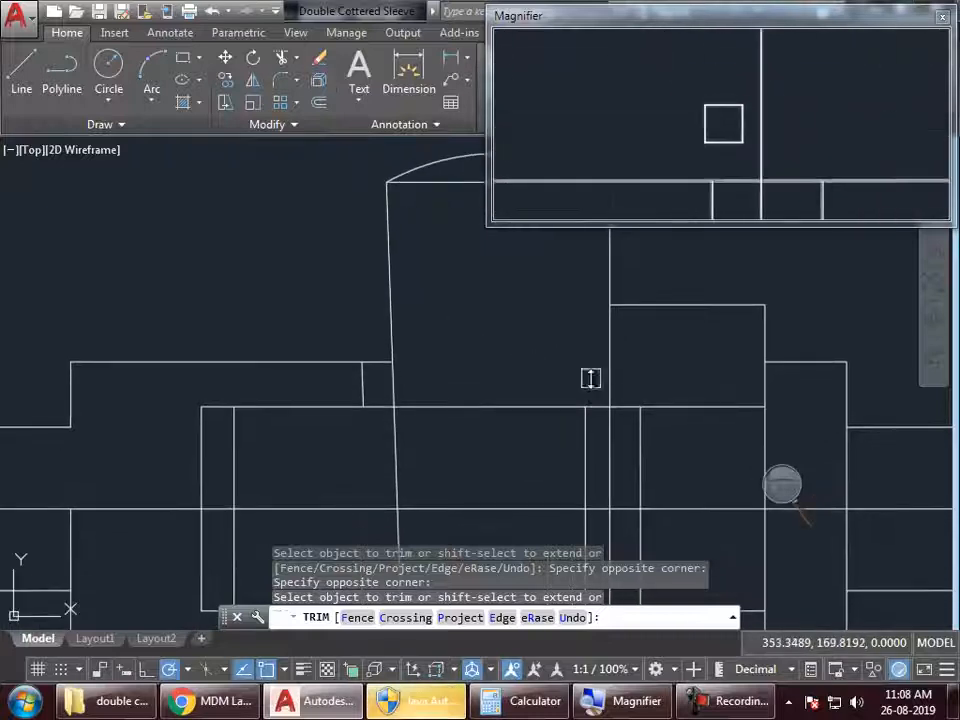
scroll(465, 363, "down", 2)
middle_click_drag(493, 357, 431, 350)
key("Return")
Step: Hatch the socket's sectioned upper half: the region from the break line to the left clearance and the collar beside the cotter
type("h")
key("Return")
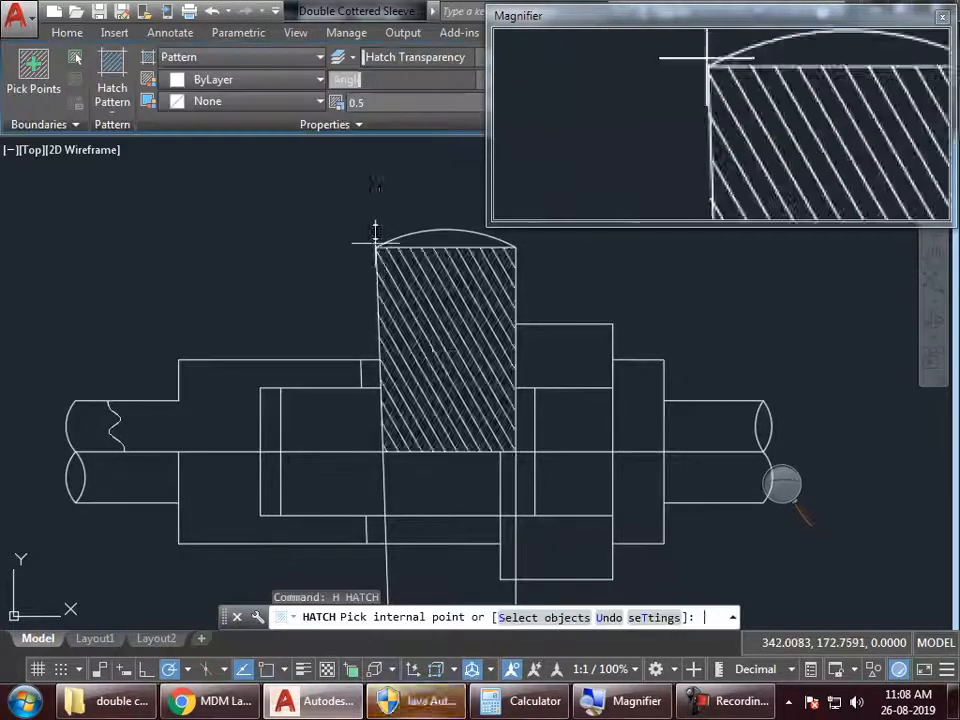
left_click(205, 413)
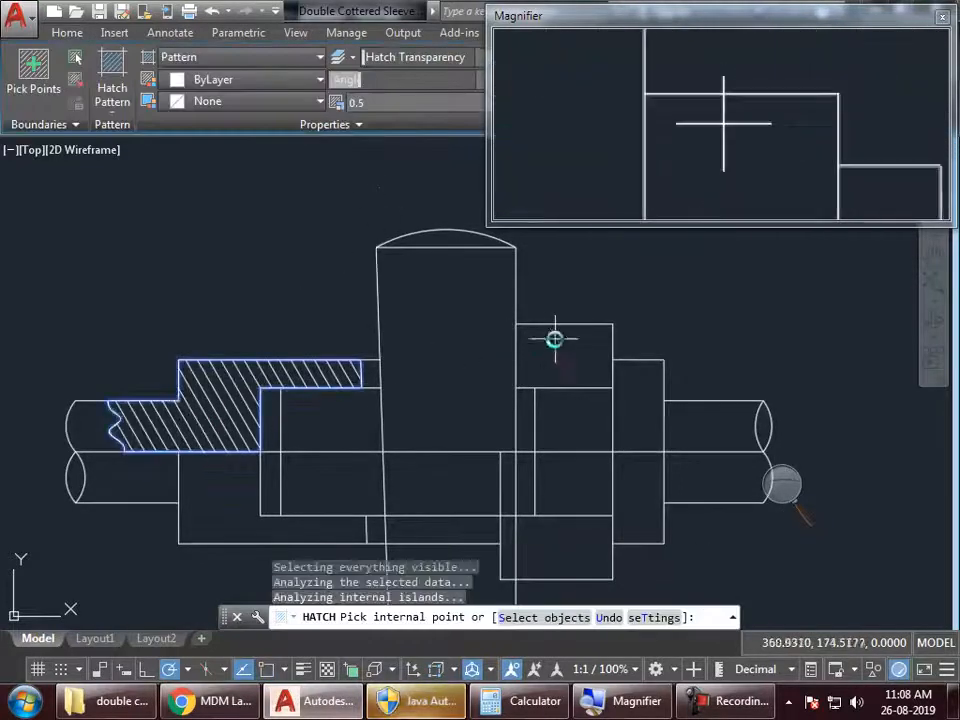
left_click(561, 349)
key("Return")
middle_click_drag(671, 377, 696, 328)
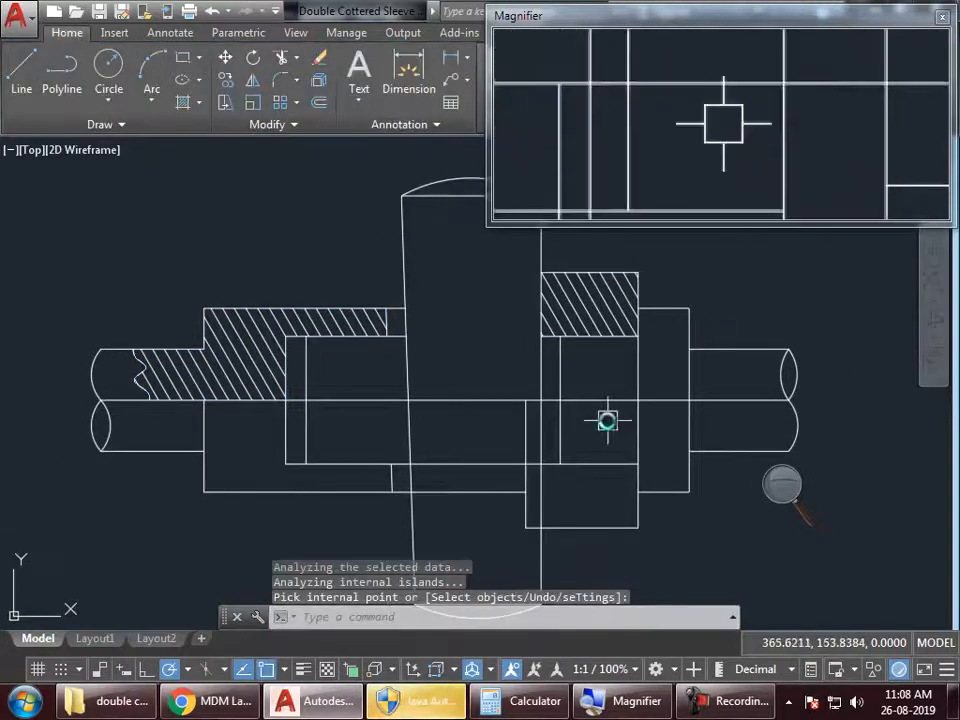
Step: Check the spigot's break in the lab manual's figure, and draw a wavy spline to the centre axis right of the clearance line
key("alt+Tab")
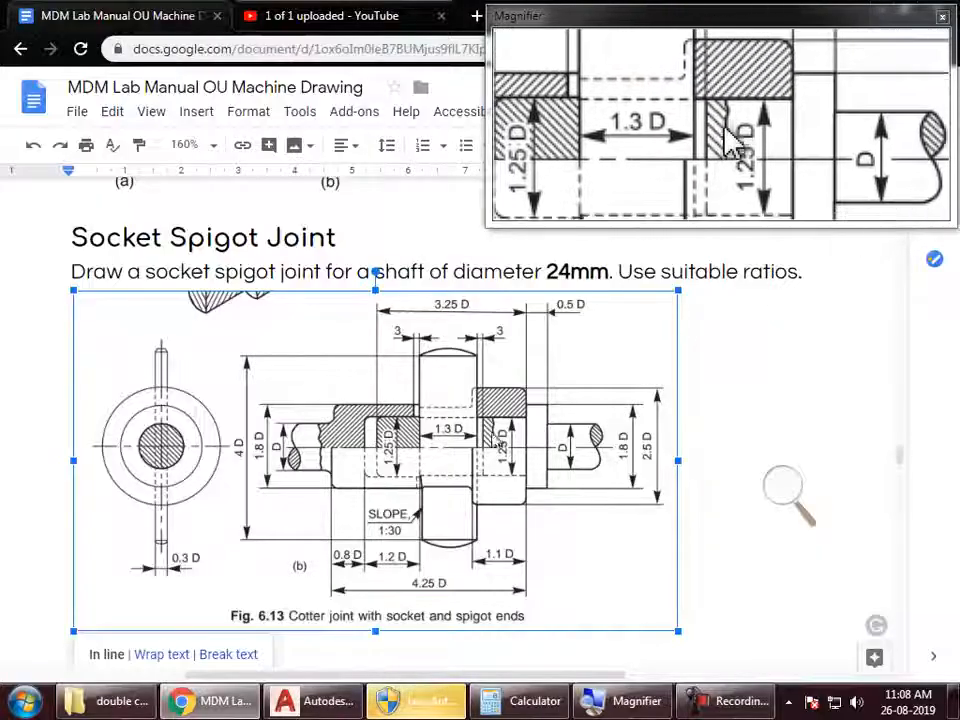
key("alt+Tab")
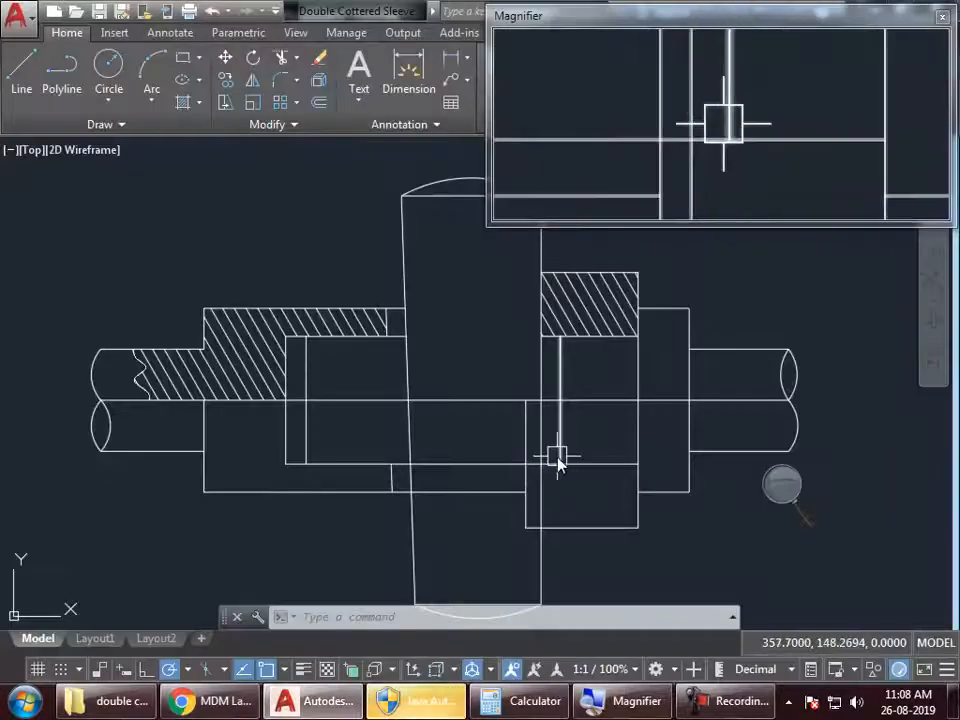
type("spl")
key("Return")
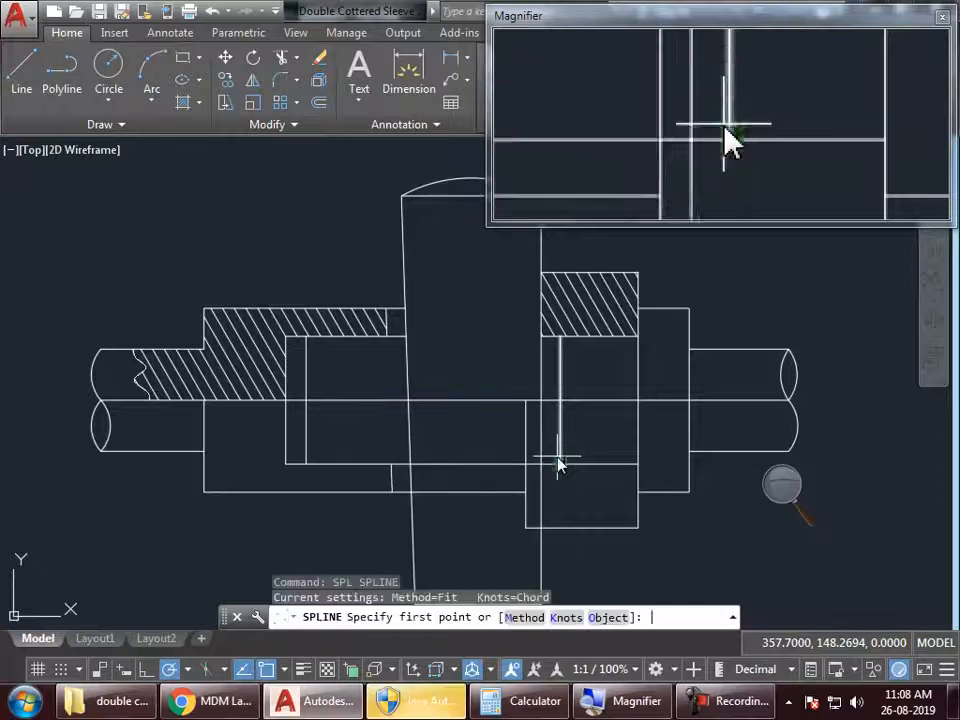
scroll(613, 388, "up", 2)
left_click(594, 299)
left_click(571, 348)
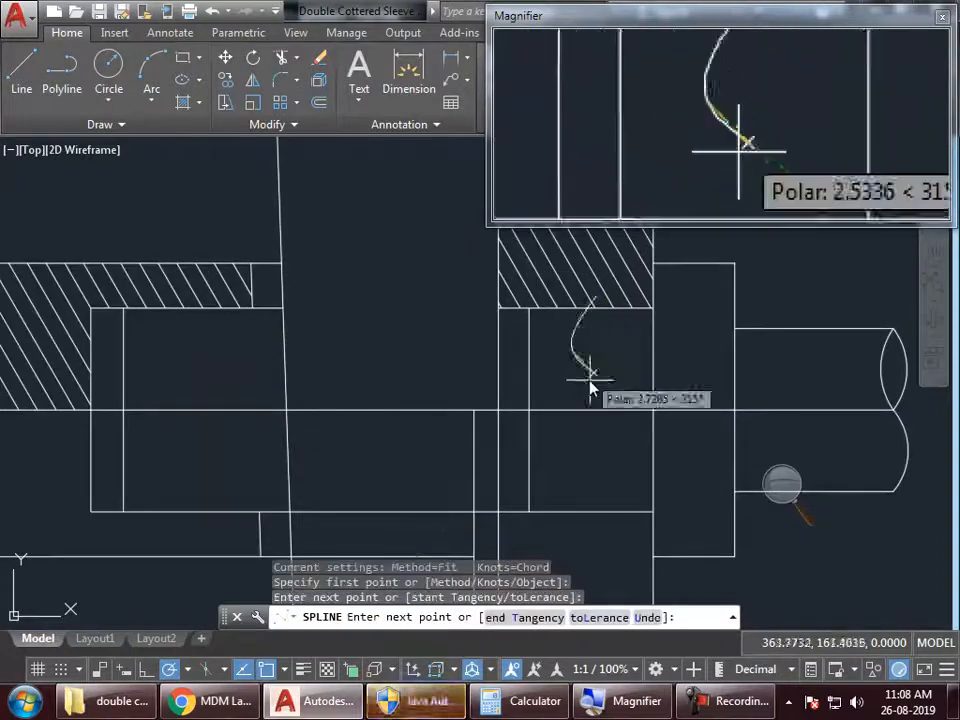
left_click(596, 384)
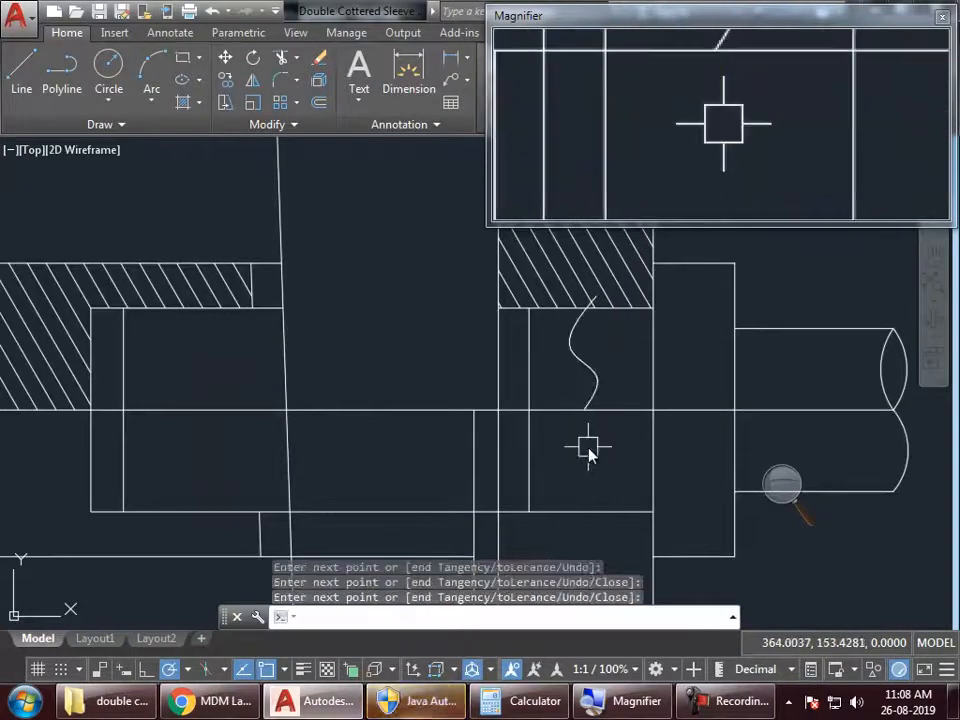
key("Return")
Step: Trim the end of the new break line that projects above the spigot's upper edge into the collar hatch
type("tr")
key("Return")
key("Return")
scroll(595, 305, "up", 4)
scroll(575, 294, "down", 3)
left_click(589, 371)
scroll(652, 383, "down", 3)
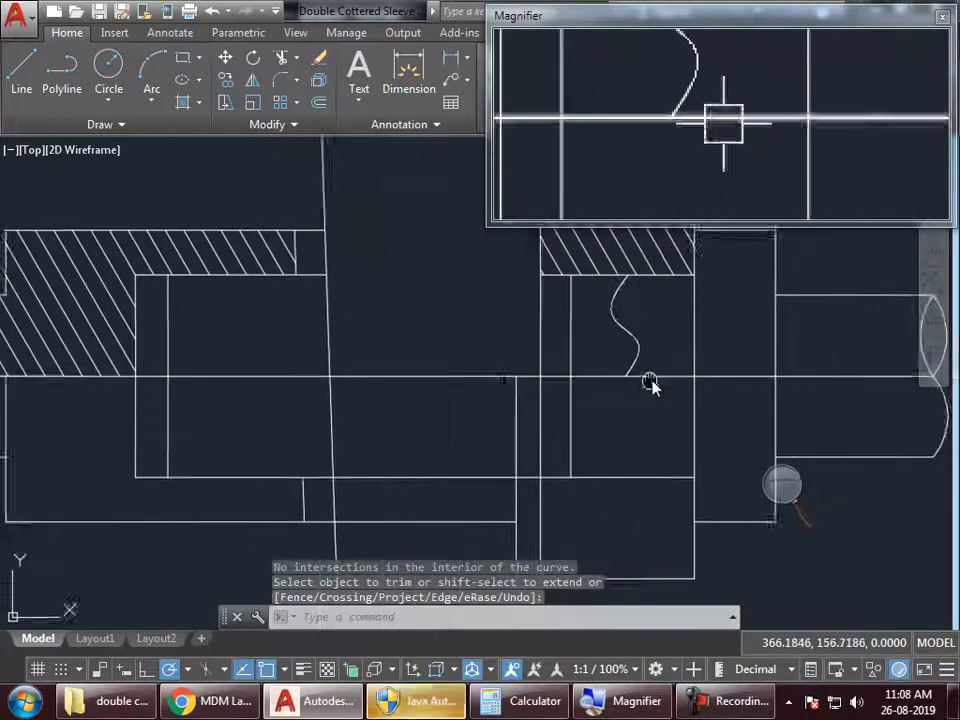
middle_click_drag(652, 383, 619, 393)
key("Escape")
Step: Dock the Magnifier window along the upper edge of the screen
type("h")
key("Return")
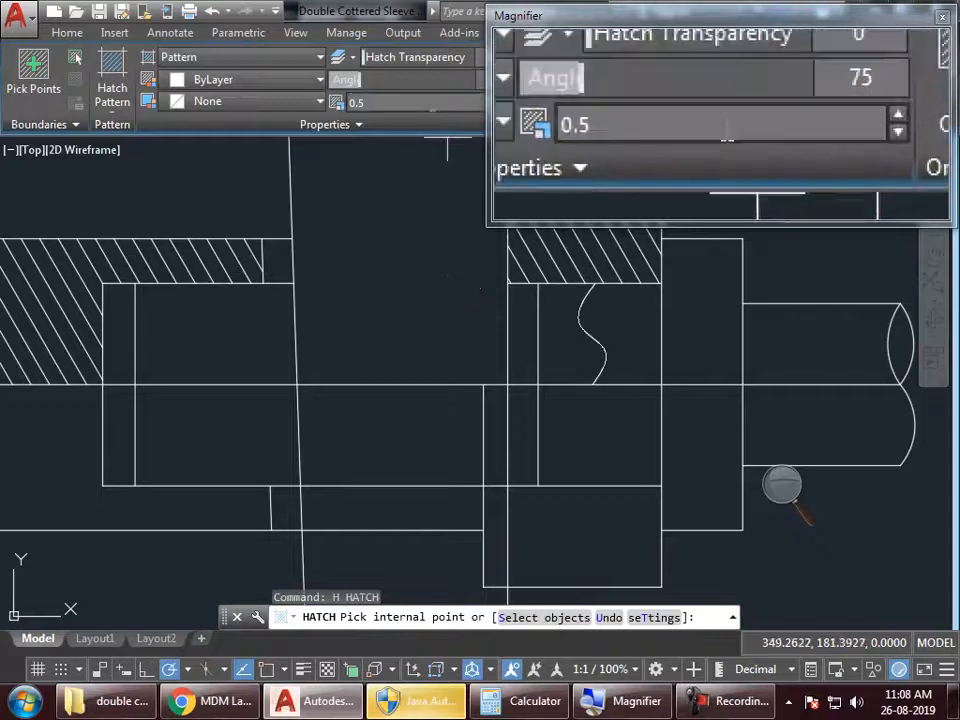
left_click_drag(616, 24, 657, 14)
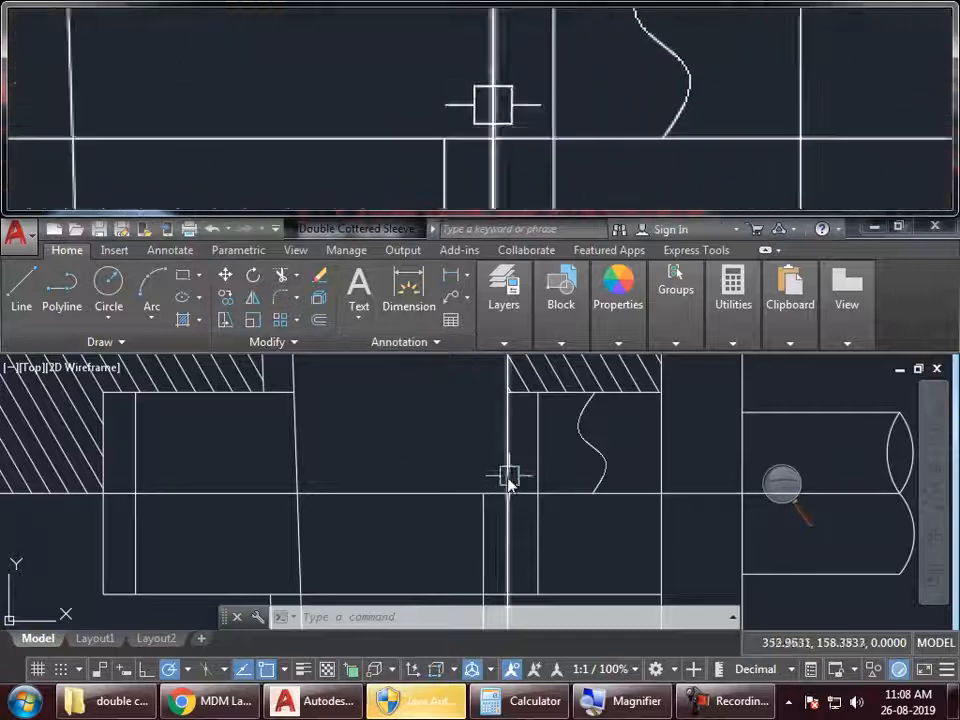
Step: Hatch the spigot's upper half at angle 0, covering the block left of the cotter and the area up to the right break line
middle_click_drag(509, 477, 491, 462)
type("h")
key("Return")
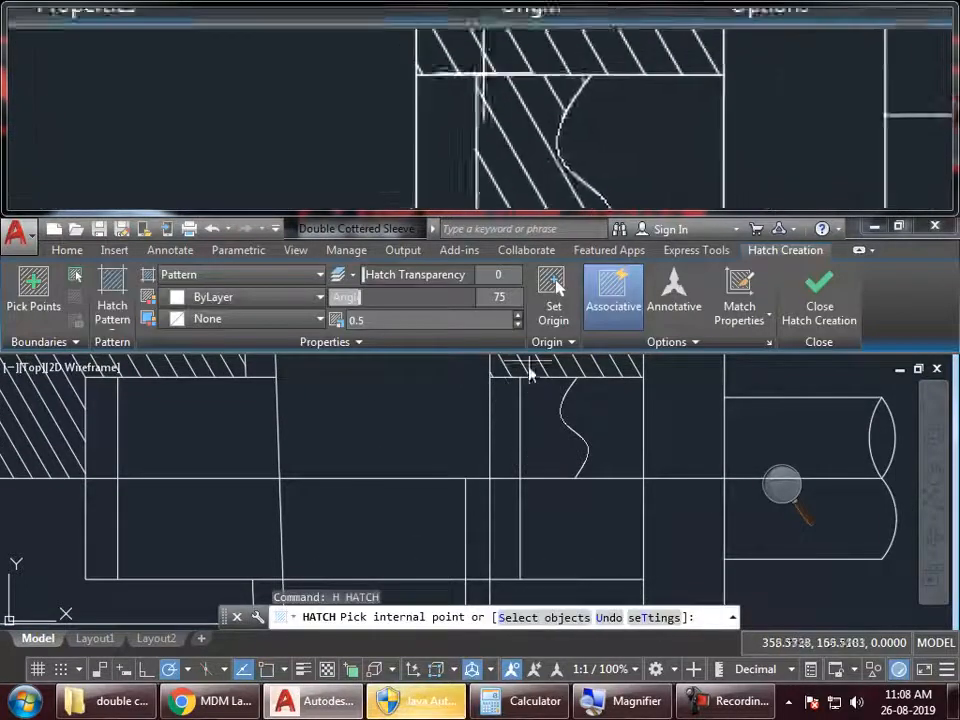
left_click(497, 294)
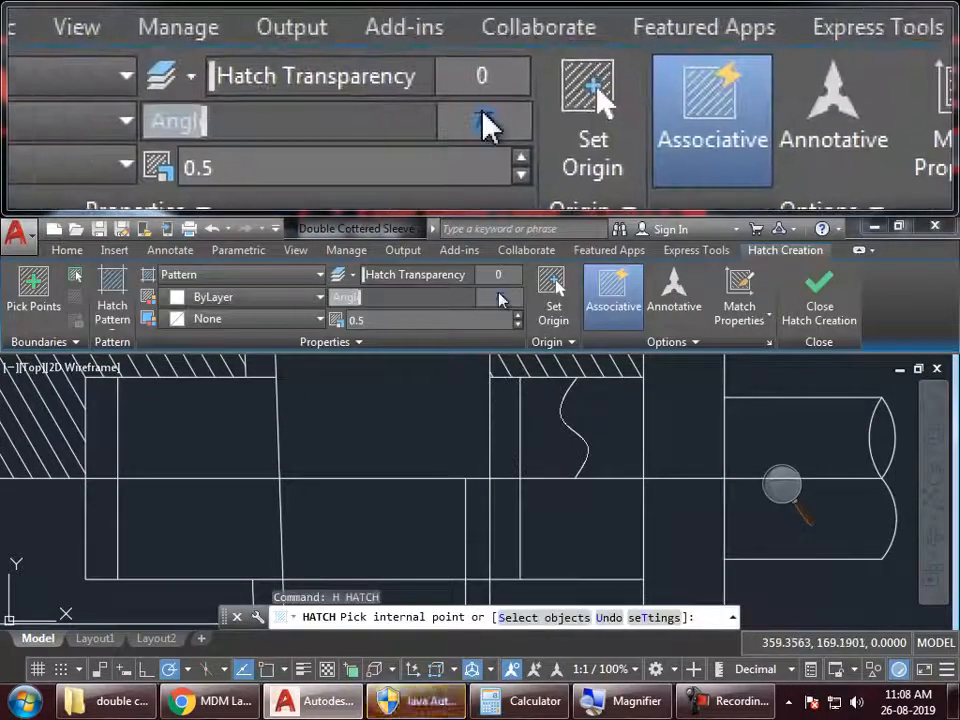
type("0")
key("Return")
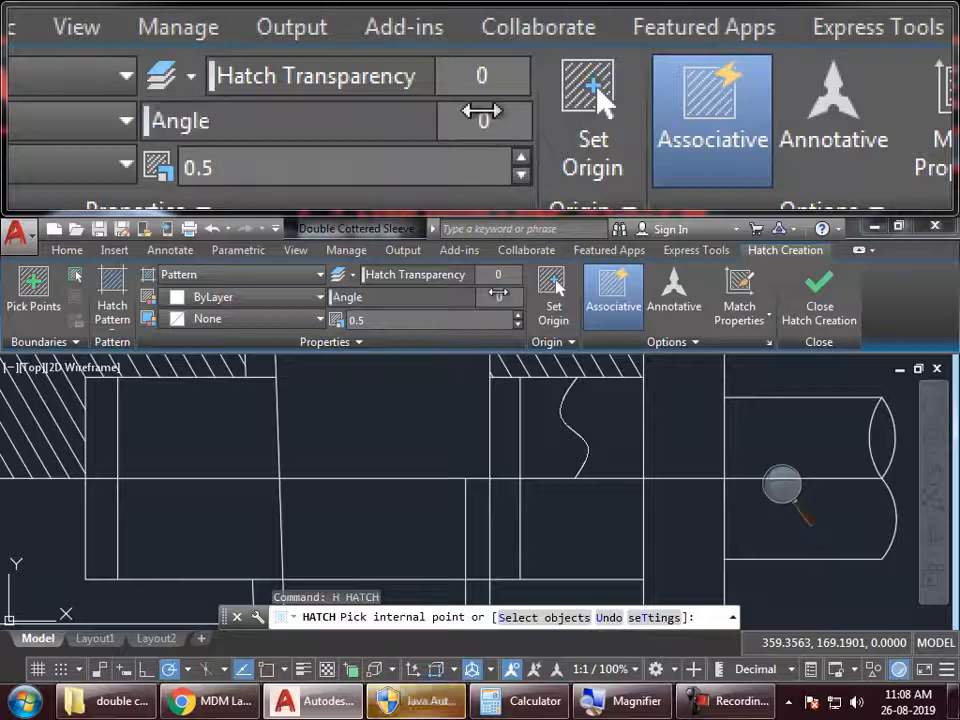
scroll(535, 367, "down", 4)
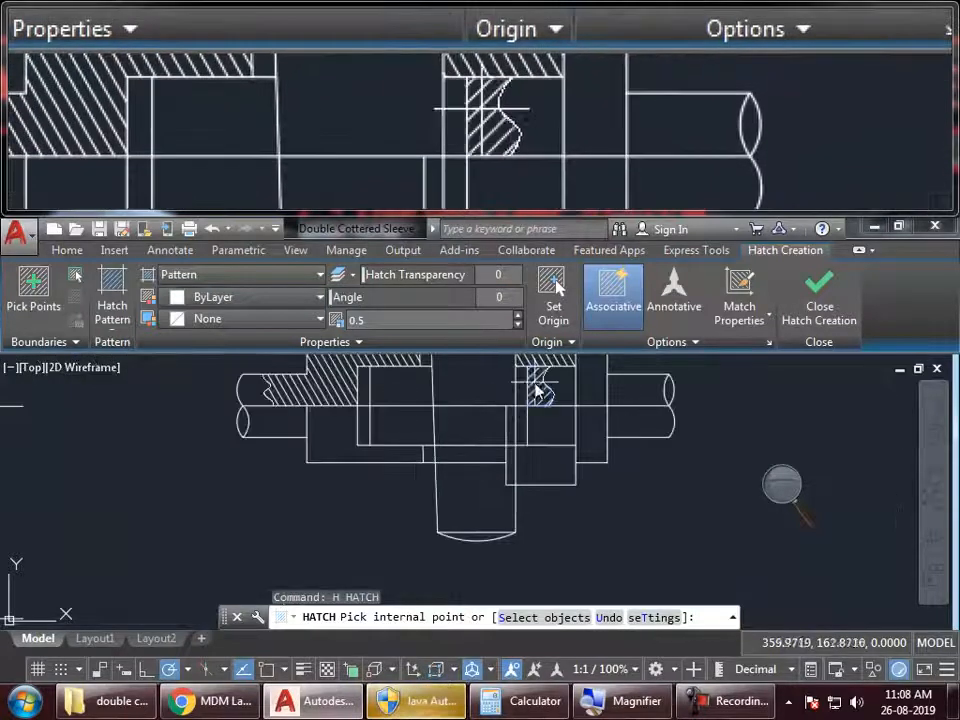
left_click(535, 385)
left_click(399, 396)
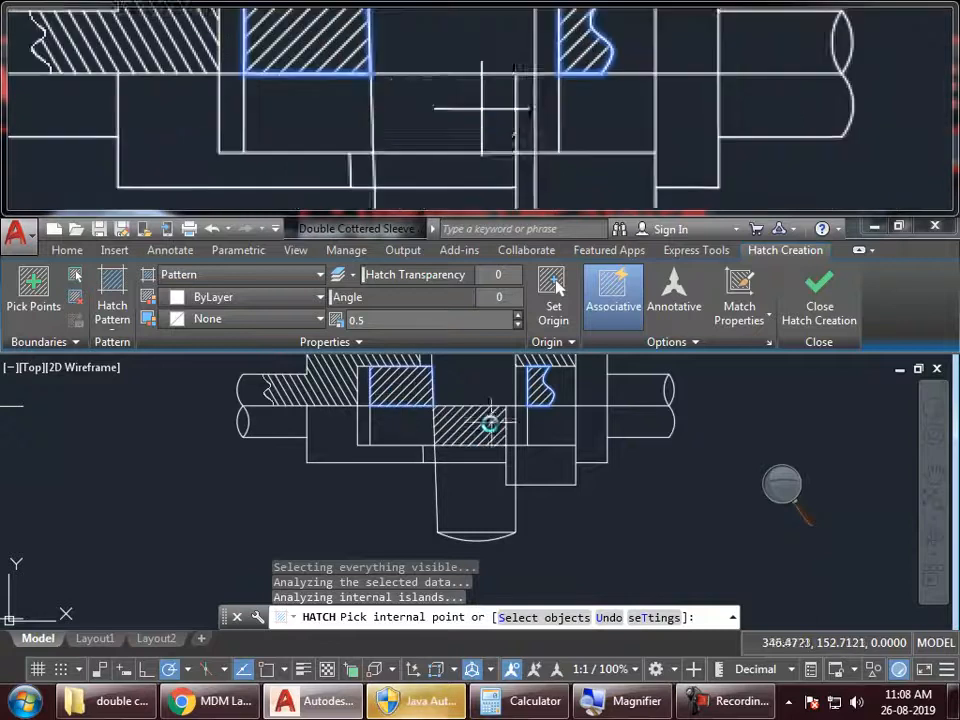
middle_click_drag(491, 423, 484, 493)
key("Return")
scroll(531, 489, "up", 3)
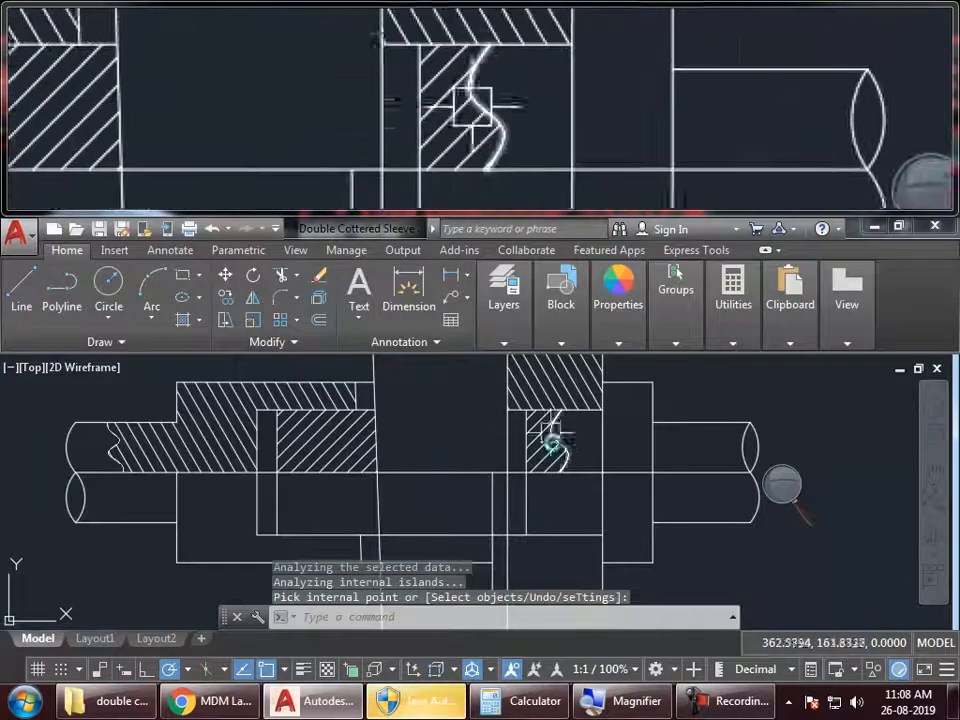
scroll(632, 515, "down", 2)
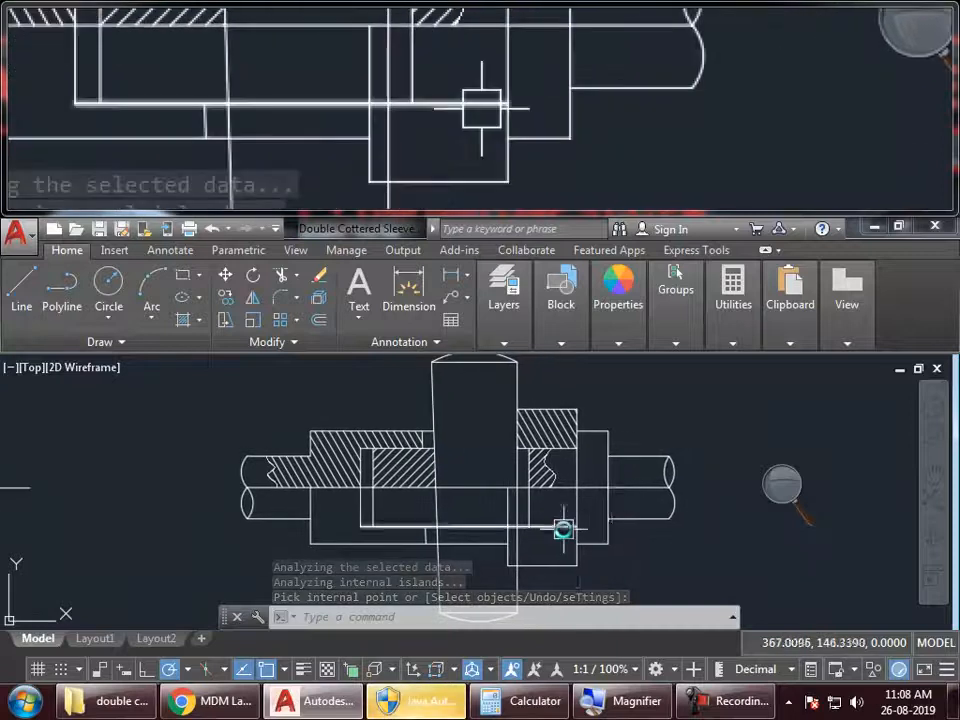
Step: Break the vertical line at the socket bore's left end just below the centre axis
scroll(564, 525, "up", 2)
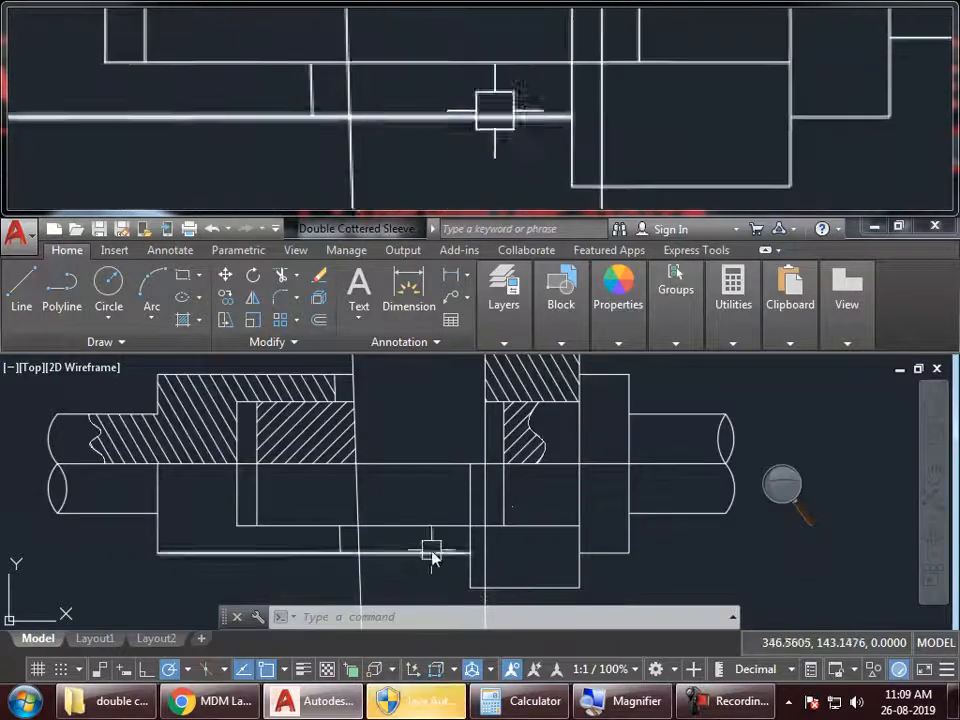
middle_click_drag(429, 553, 476, 468)
middle_click_drag(321, 461, 330, 509)
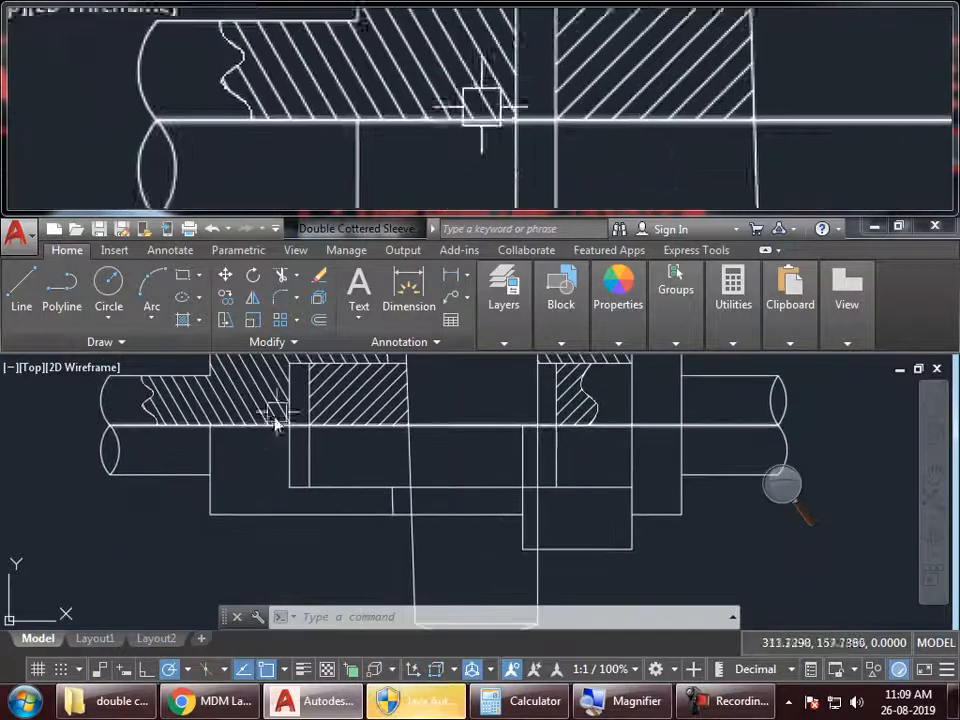
scroll(288, 406, "up", 4)
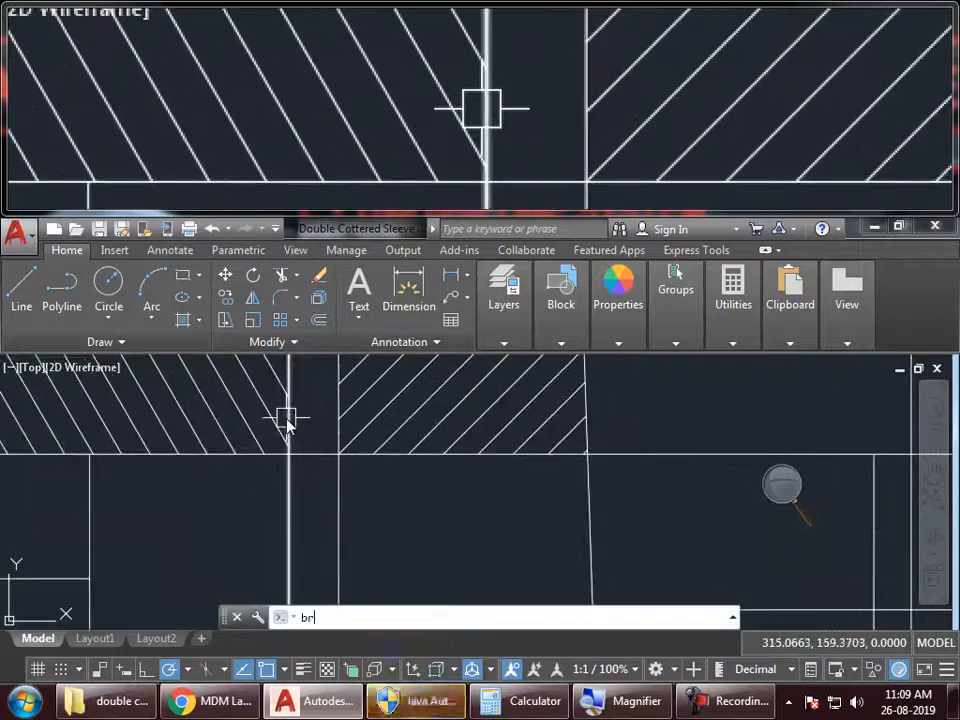
type("r")
key("Return")
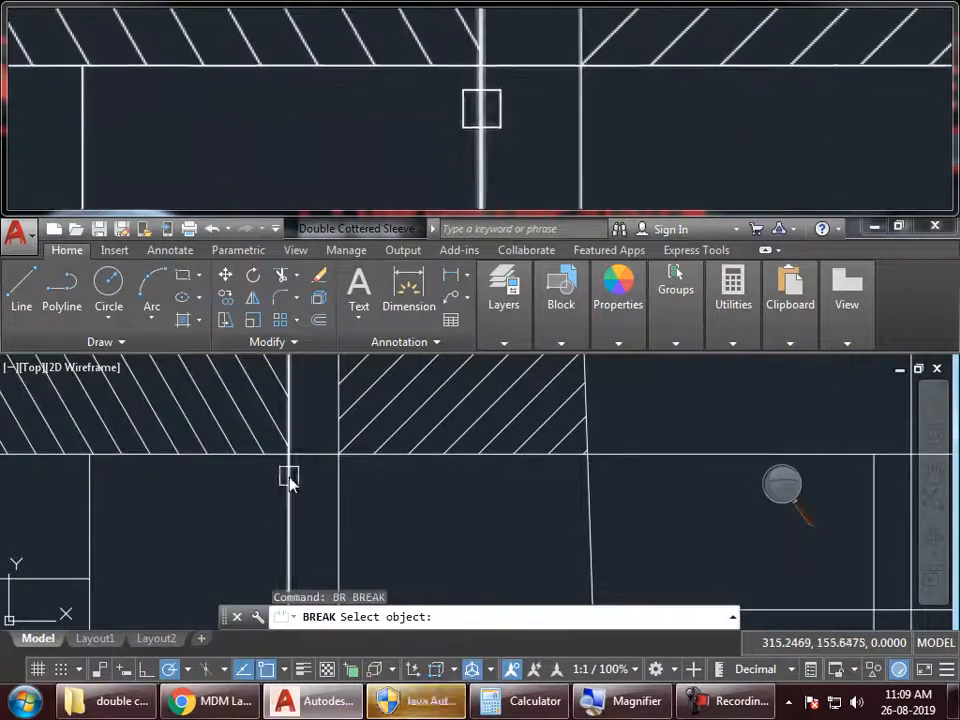
left_click(288, 458)
Step: Move the lower bore end line, spigot end line, long spigot edge and short slot line left of the cotter to the Hidden layer
middle_click_drag(288, 458, 303, 404)
middle_click_drag(452, 512, 358, 489)
scroll(358, 489, "down", 2)
left_click(401, 460)
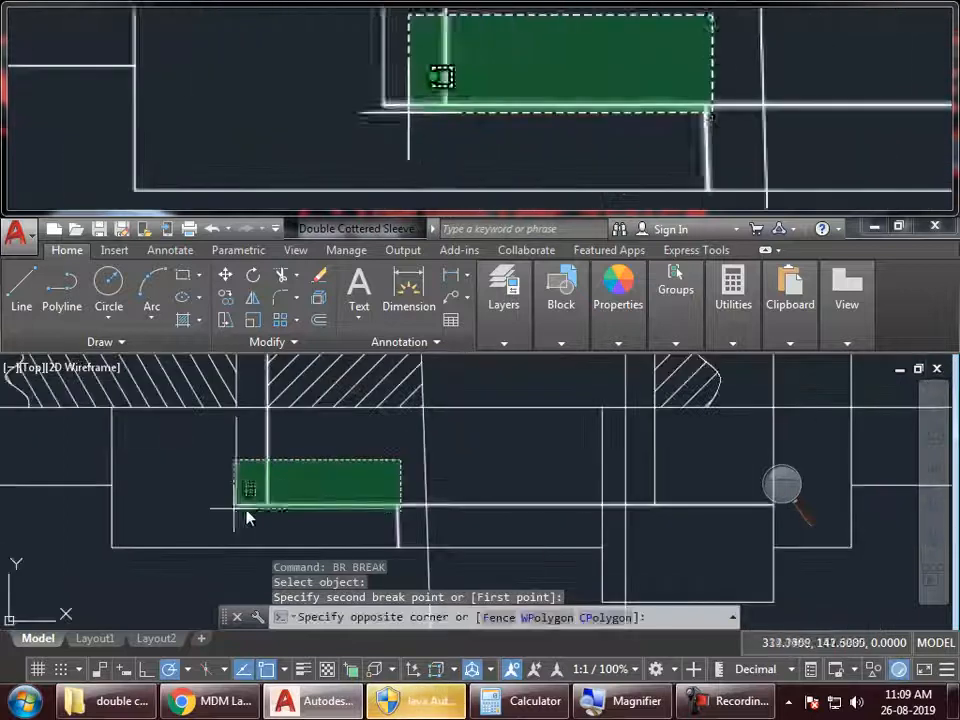
left_click(219, 521)
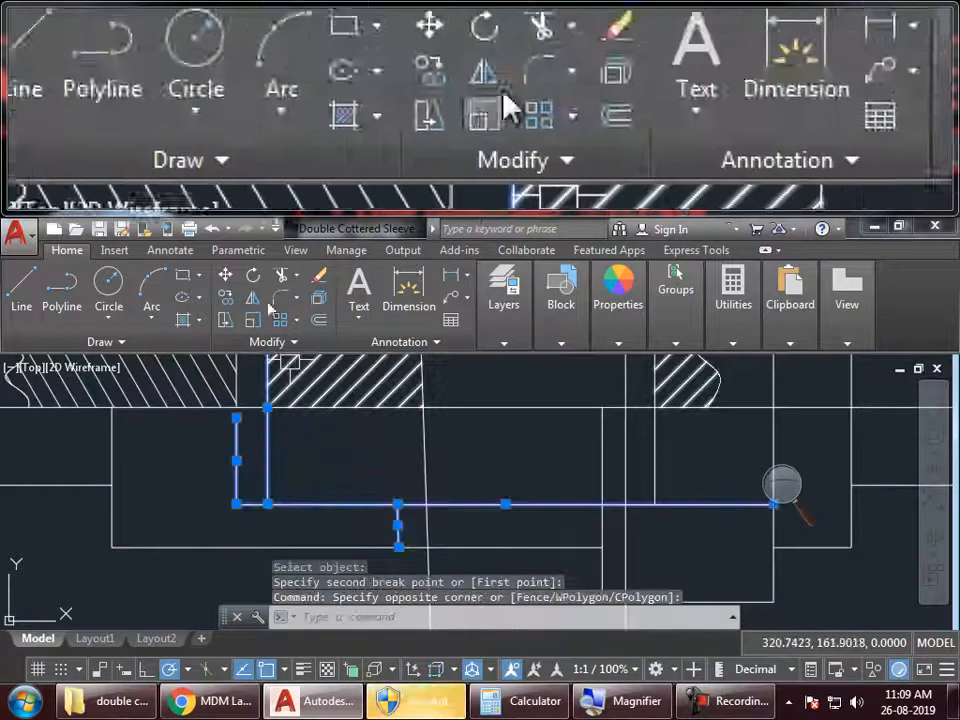
left_click(508, 295)
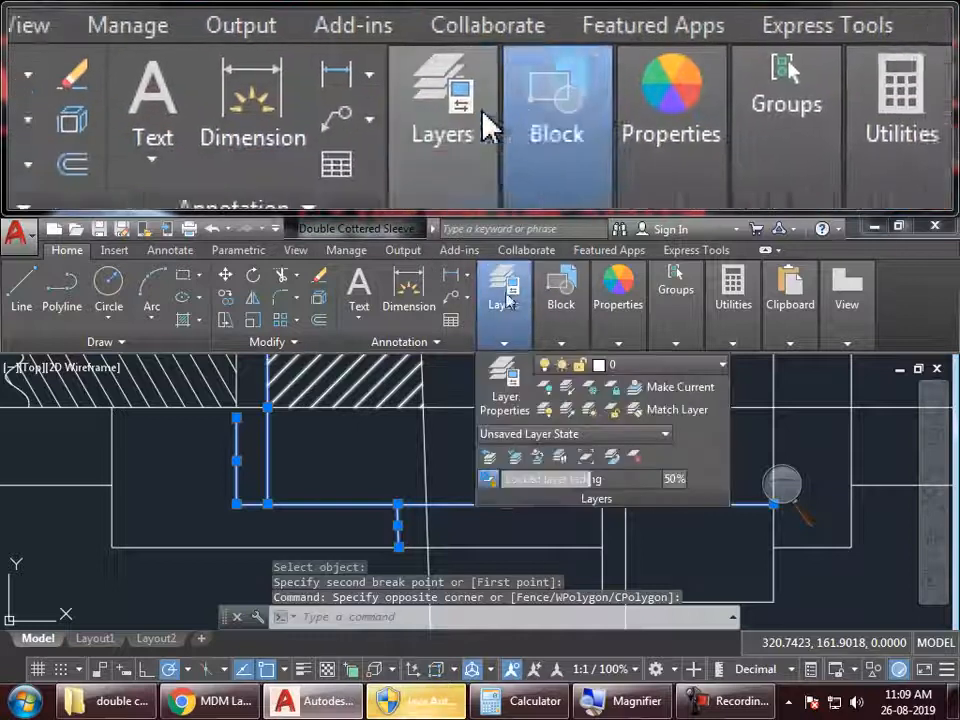
left_click(603, 366)
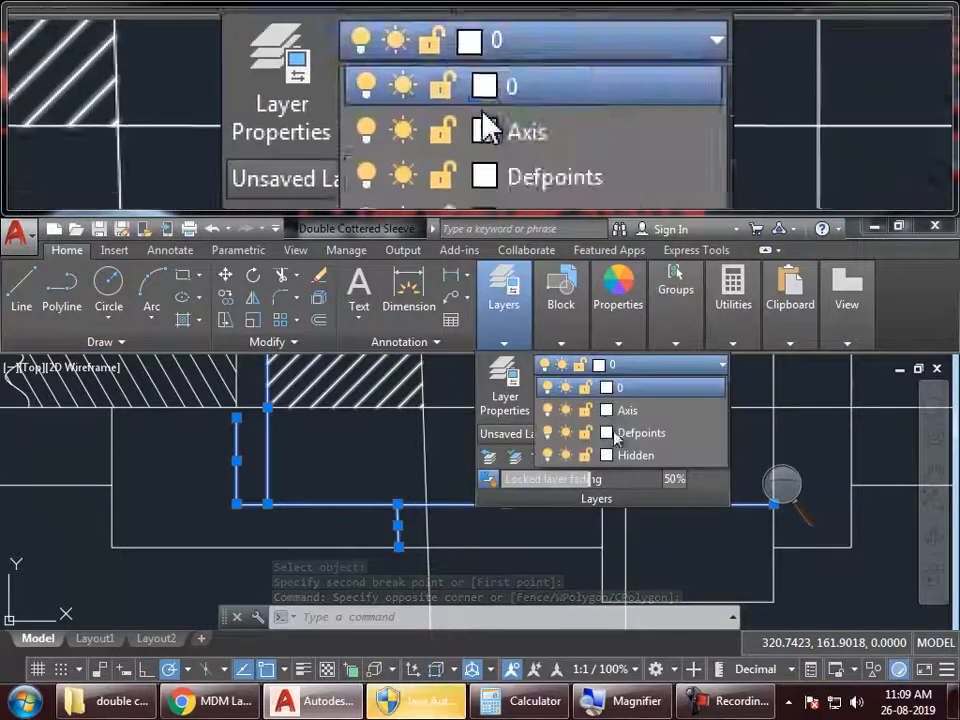
left_click(624, 457)
key("Escape")
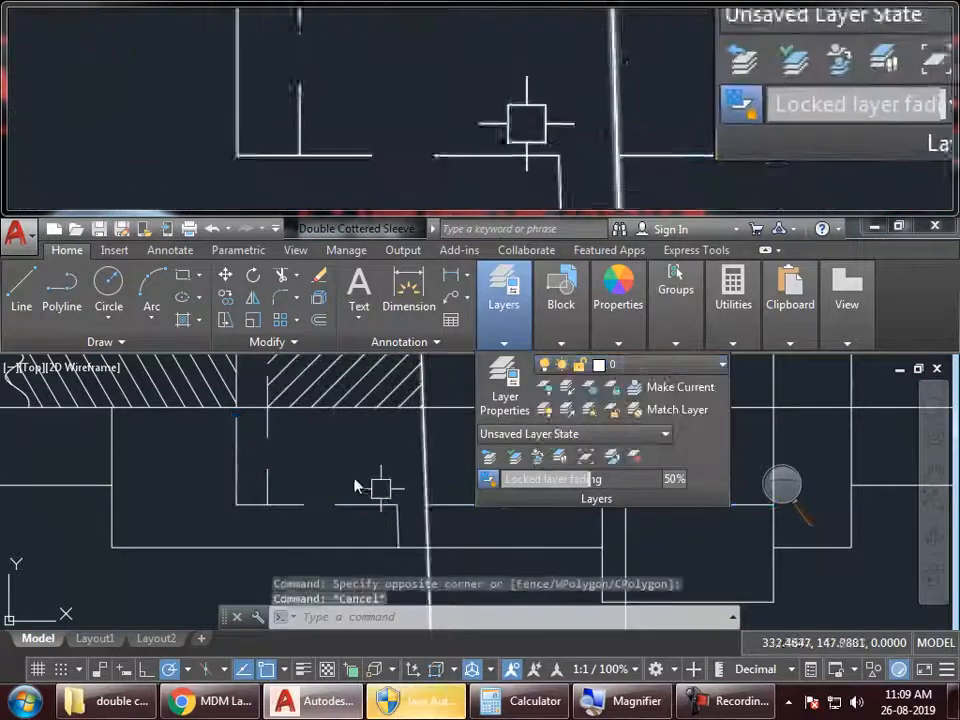
key("Escape")
Step: Break the cotter's right edge at the lower edge of the spigot collar
scroll(360, 487, "down", 3)
scroll(394, 483, "up", 2)
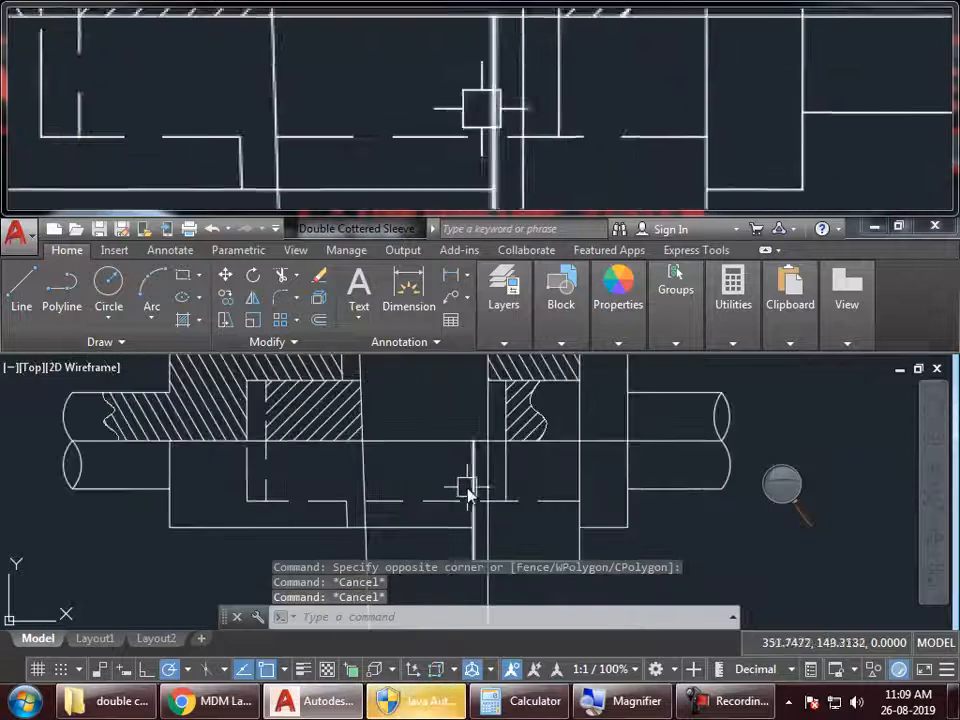
mouse_move(507, 540)
middle_mouse_down()
mouse_move(480, 499)
mouse_move(467, 497)
middle_mouse_up()
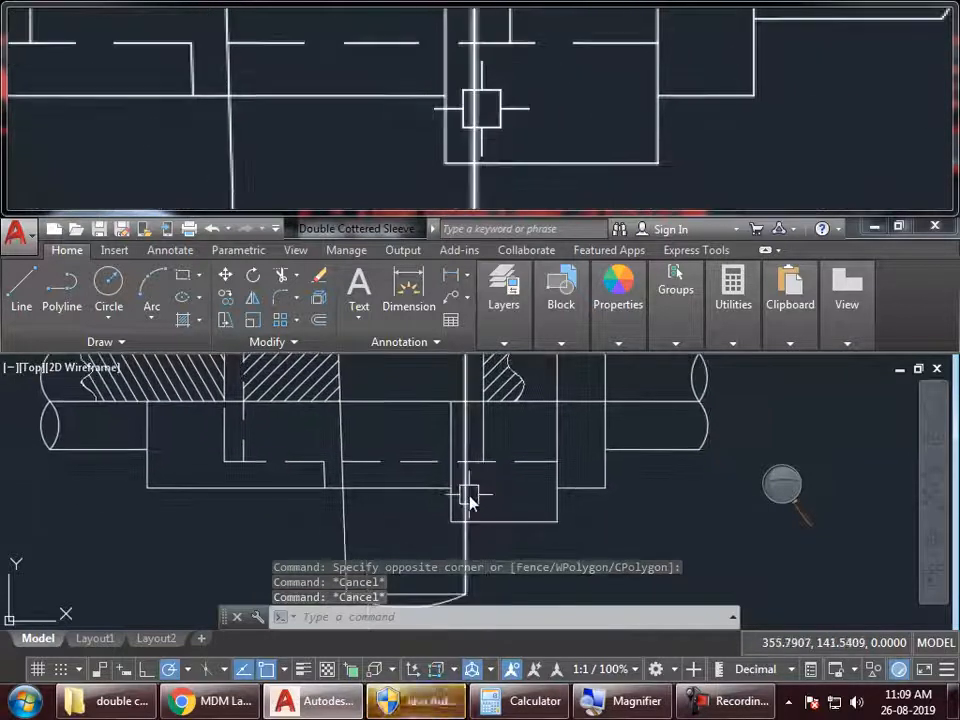
type("br")
key("Return")
scroll(469, 497, "up", 3)
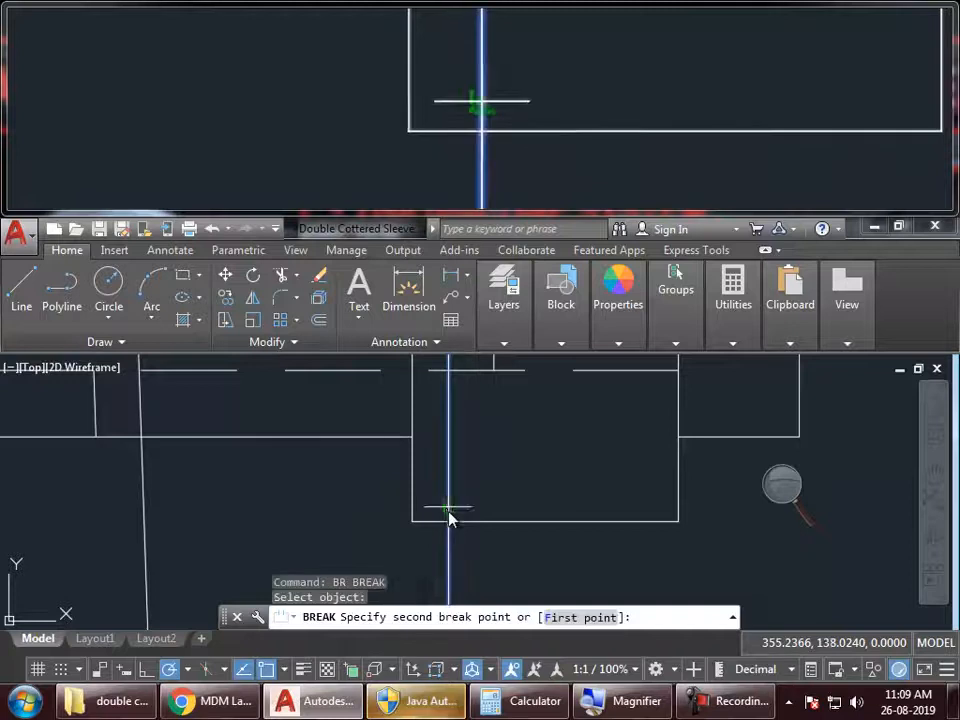
left_click(449, 533)
Step: Move the cotter's right edge above the new break to the Hidden layer, and dismiss the colour selection without changes
scroll(469, 513, "down", 2)
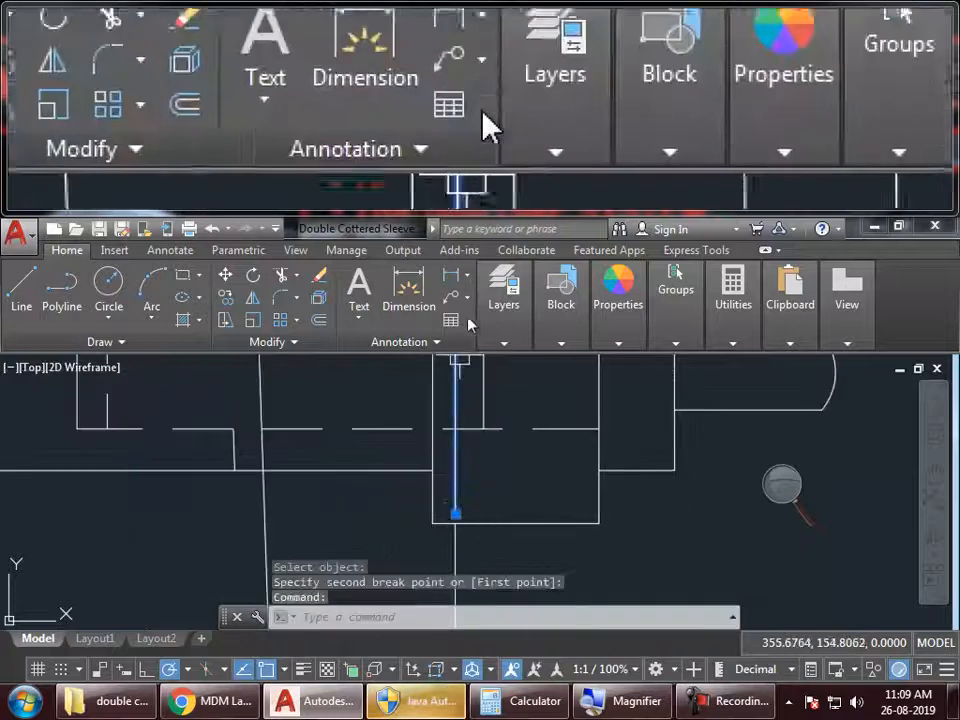
left_click(492, 287)
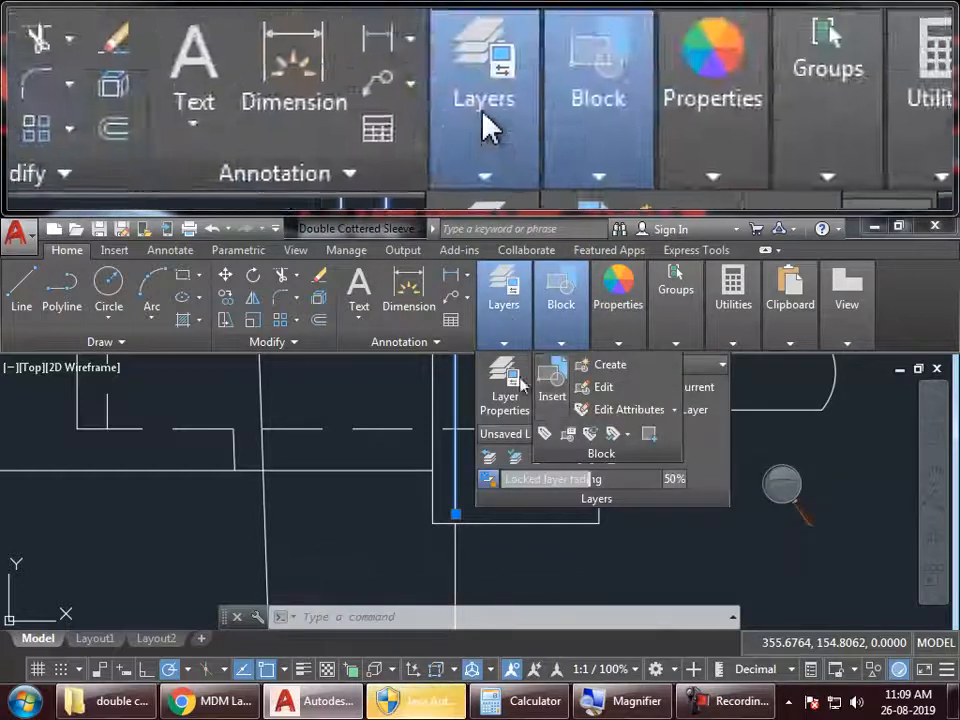
left_click(600, 364)
left_click(608, 455)
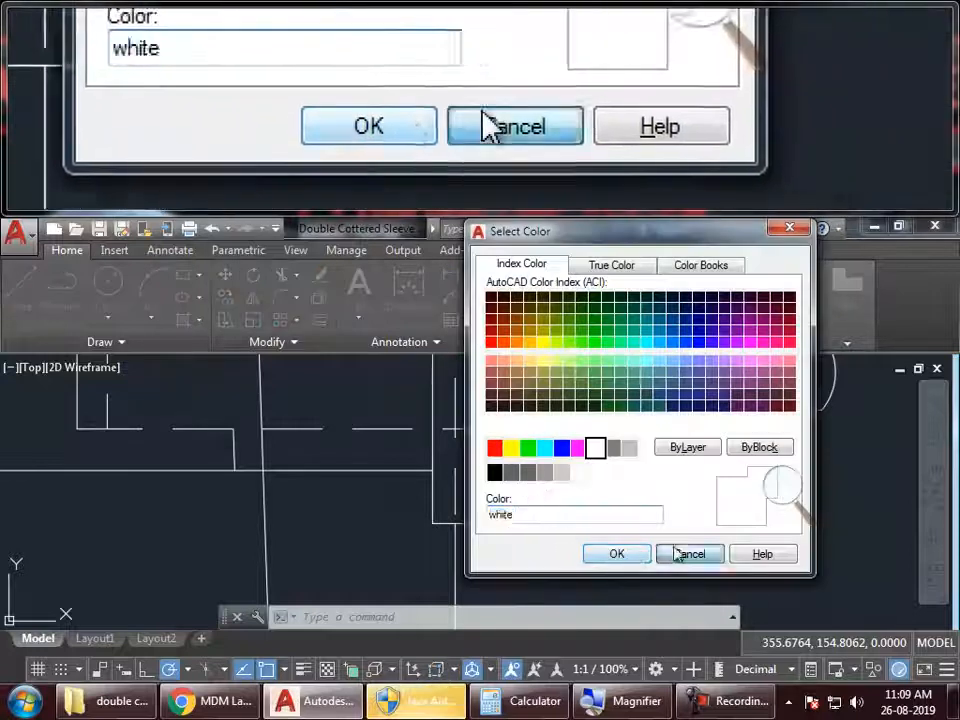
left_click(688, 554)
Step: Break the vertical clearance line right of the cotter at the centre axis
scroll(600, 520, "down", 3)
scroll(553, 514, "up", 4)
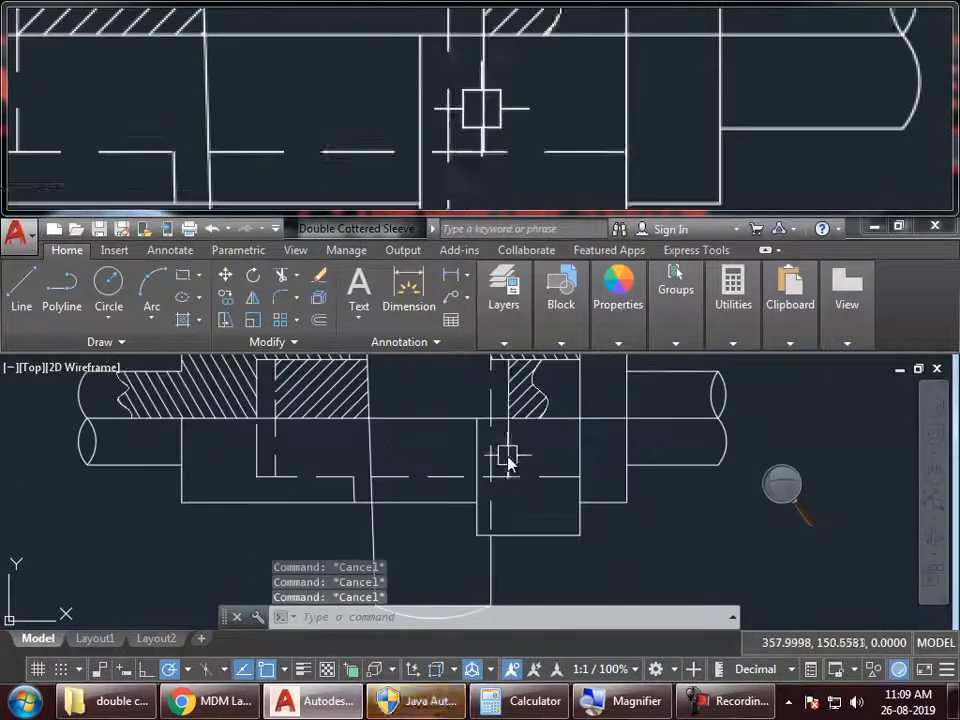
type("br")
key("Return")
scroll(509, 425, "up", 4)
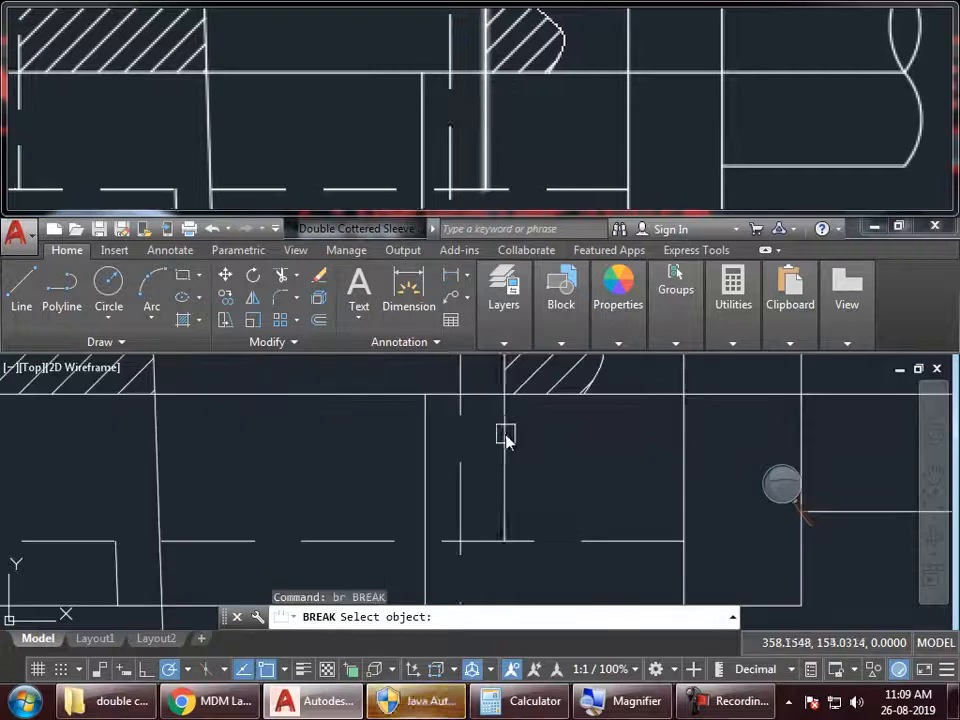
left_click(504, 397)
Step: Move the part of the right clearance line below the centre axis to the Hidden layer
scroll(504, 405, "down", 2)
left_click(504, 438)
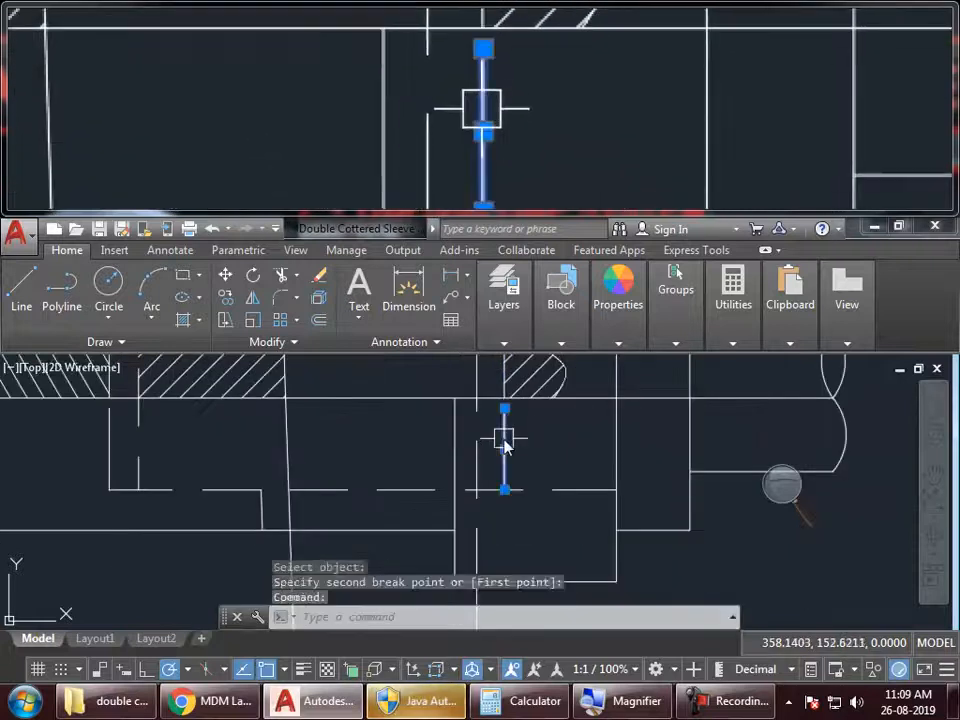
left_click(503, 290)
left_click(598, 364)
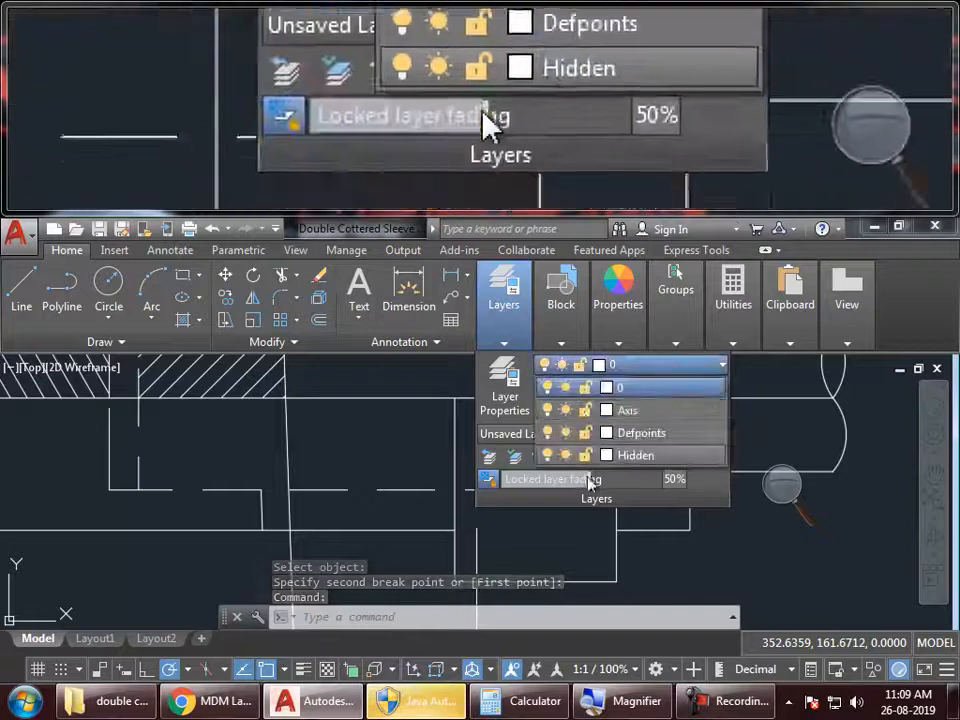
left_click(625, 436)
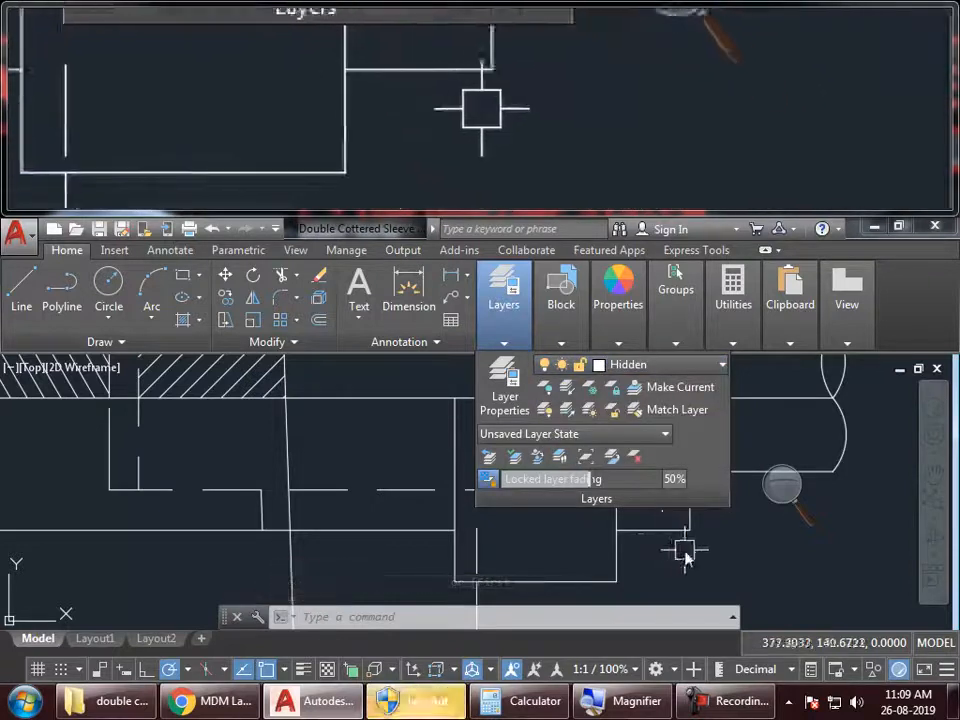
scroll(710, 562, "down", 3)
middle_click_drag(710, 562, 681, 522)
key("Escape")
key("Escape")
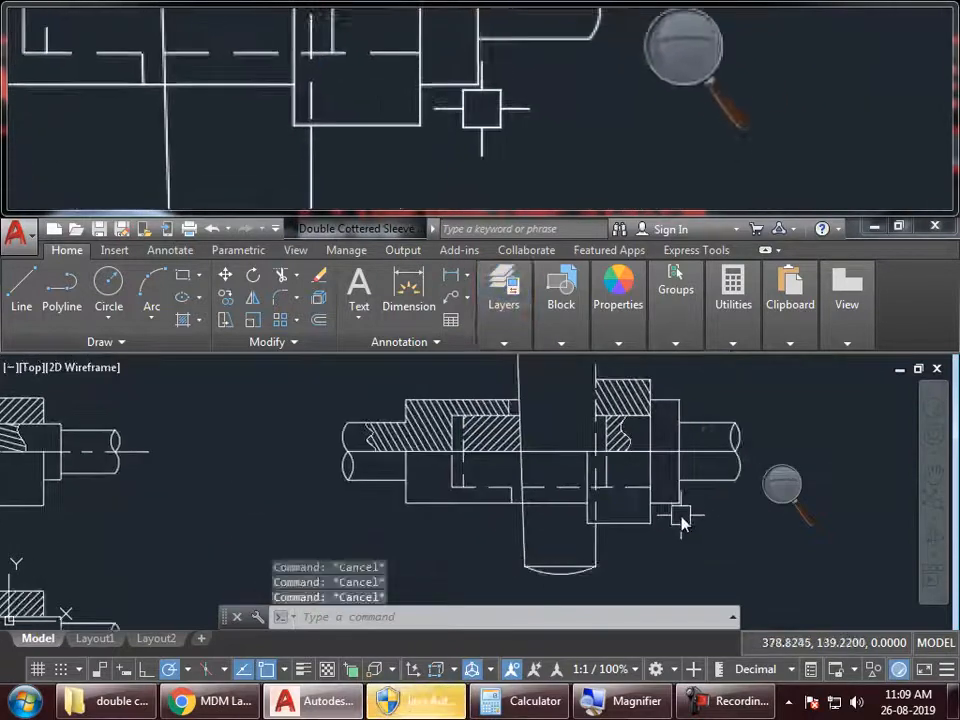
Step: Set the drawing's linetype scale factor to .5 with LTSCALE
scroll(638, 491, "up", 2)
mouse_move(636, 491)
middle_mouse_down()
mouse_move(624, 502)
mouse_move(604, 490)
middle_mouse_up()
scroll(627, 508, "down", 2)
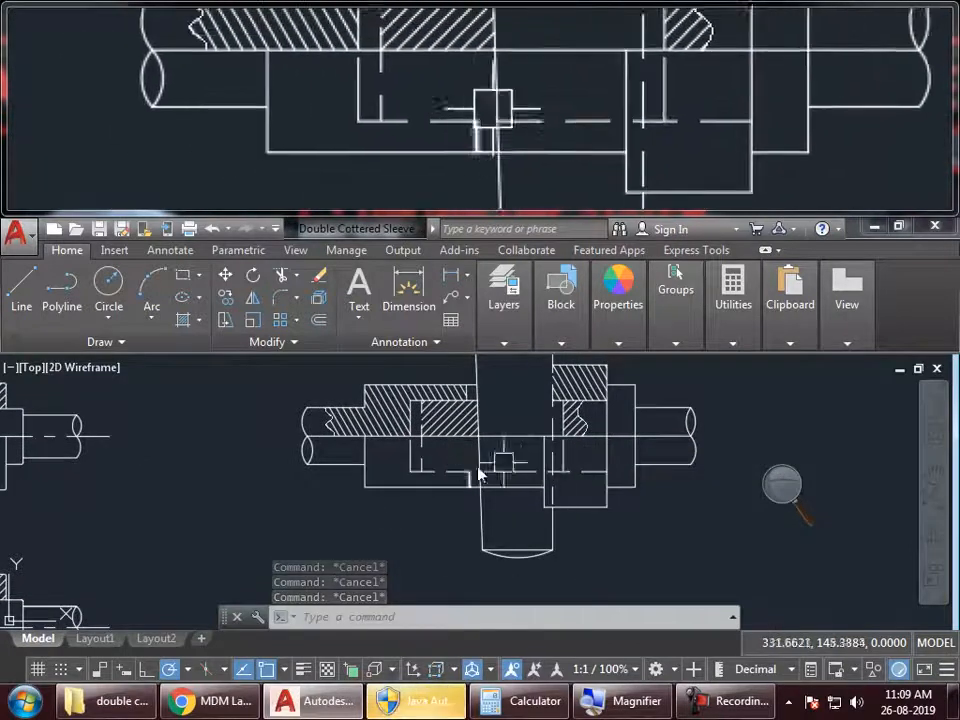
type("LT")
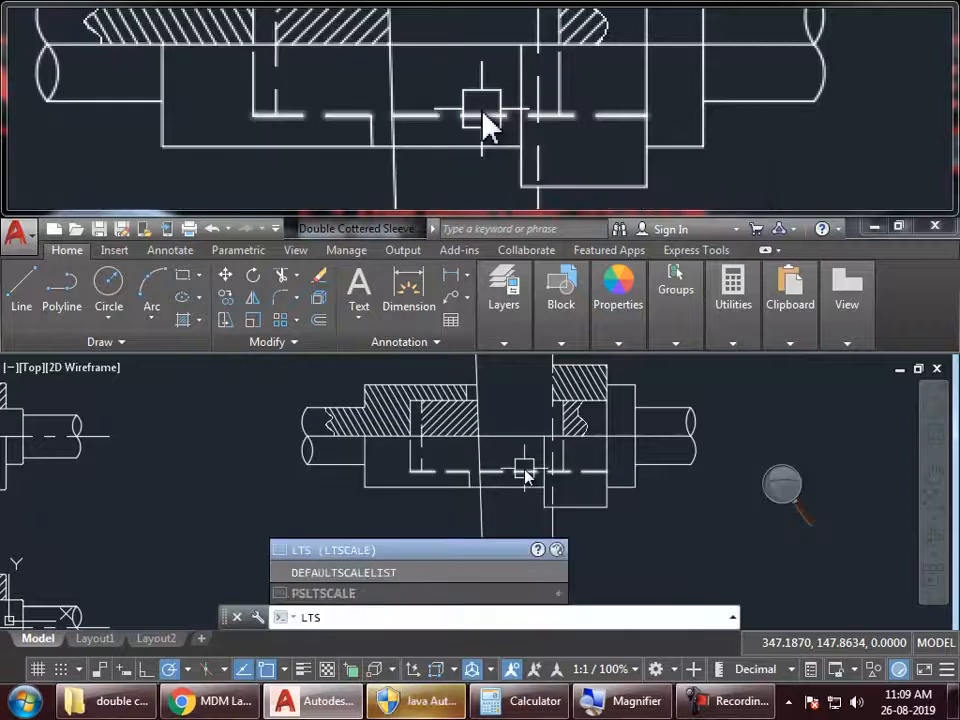
type("S")
key("Return")
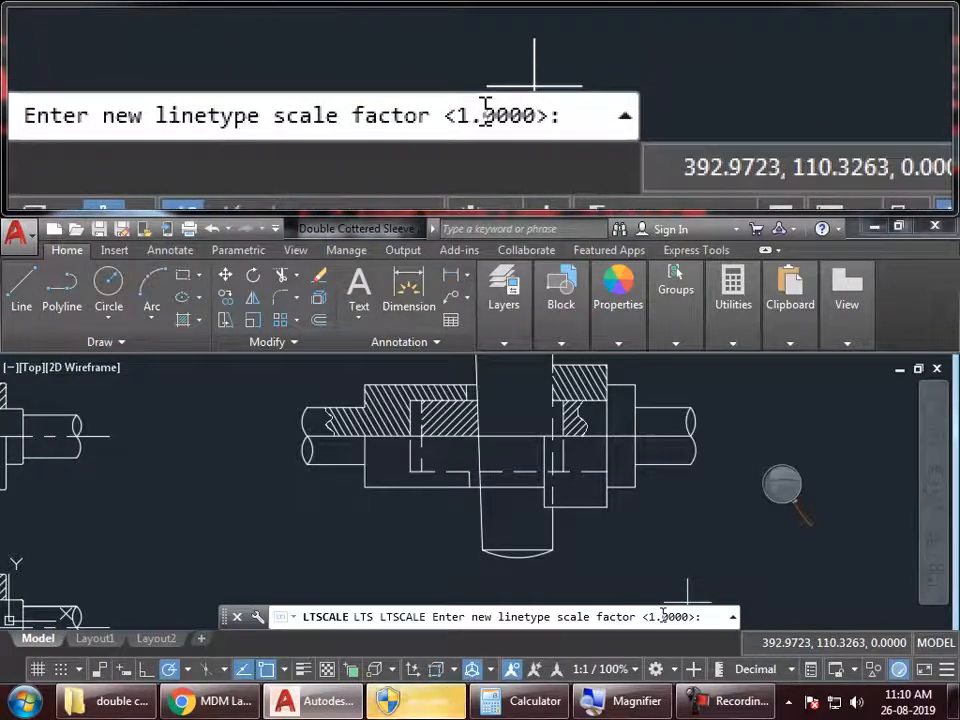
type(".5")
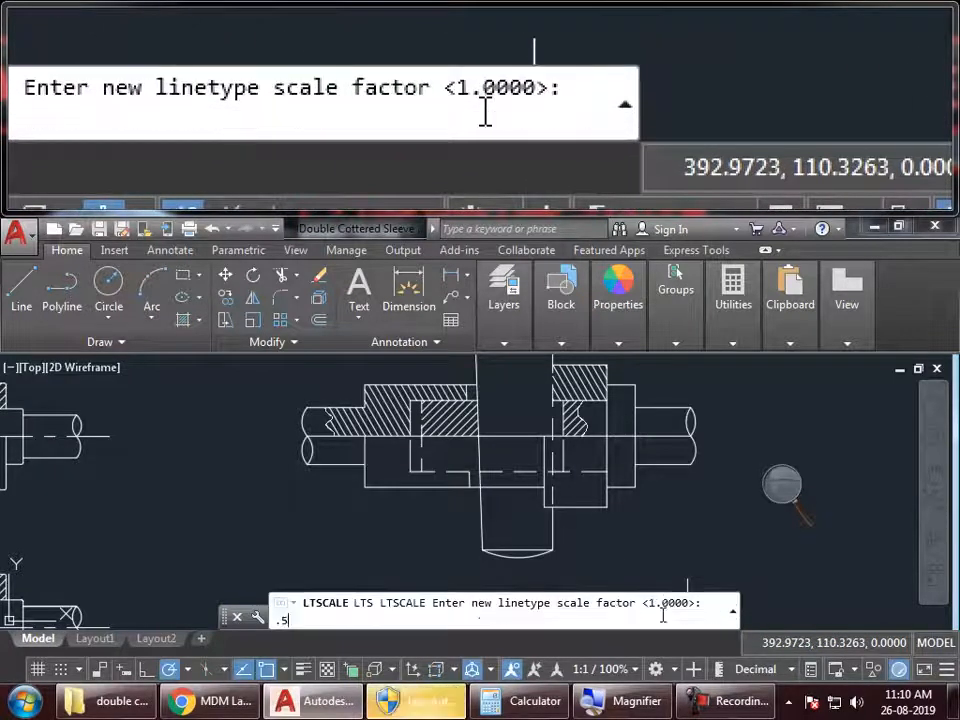
key("Return")
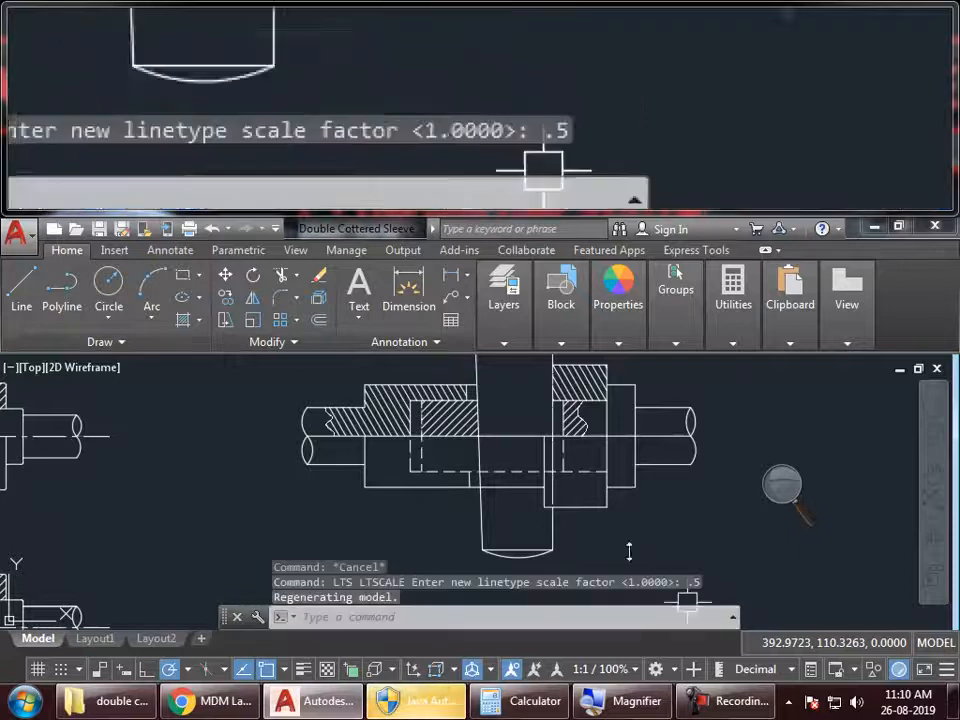
Step: Break the dashed spigot end line left of the cotter at the centre axis
scroll(421, 469, "up", 2)
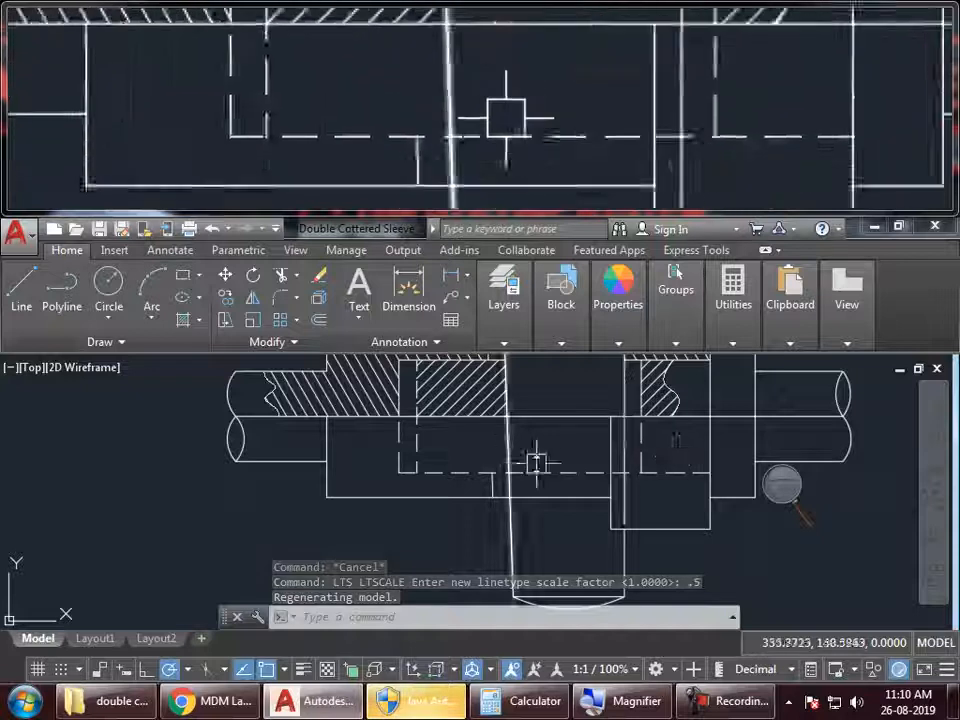
scroll(533, 462, "up", 3)
key("Escape")
key("Escape")
type("br")
key("Return")
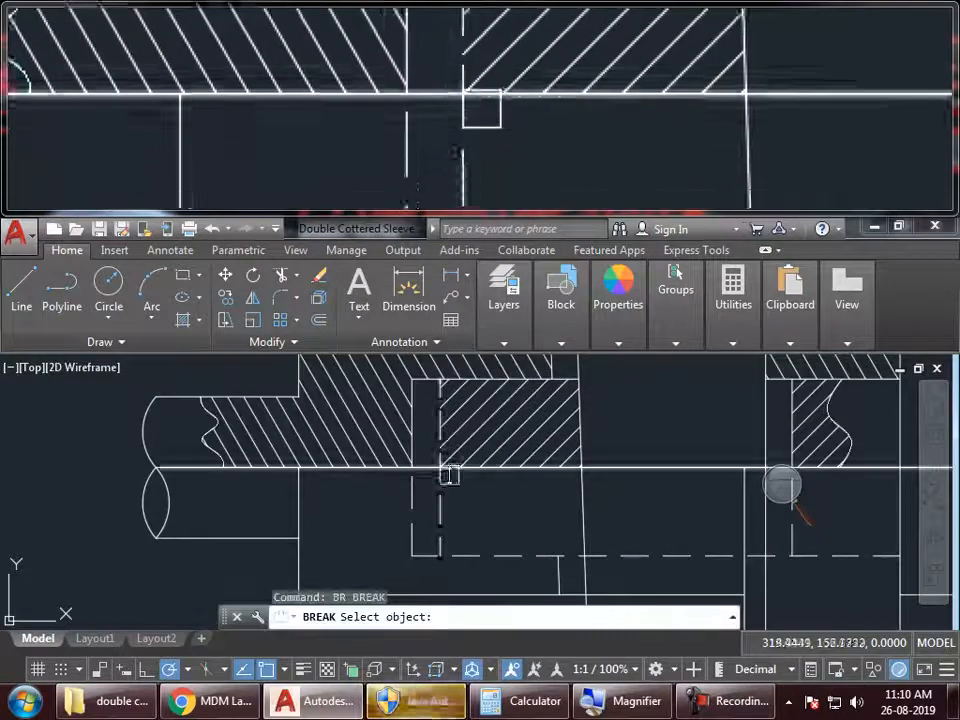
left_click(440, 469)
Step: Match the upper part of the spigot end line to the properties of the solid centre line
middle_click_drag(492, 456, 490, 463)
type("ma")
key("Return")
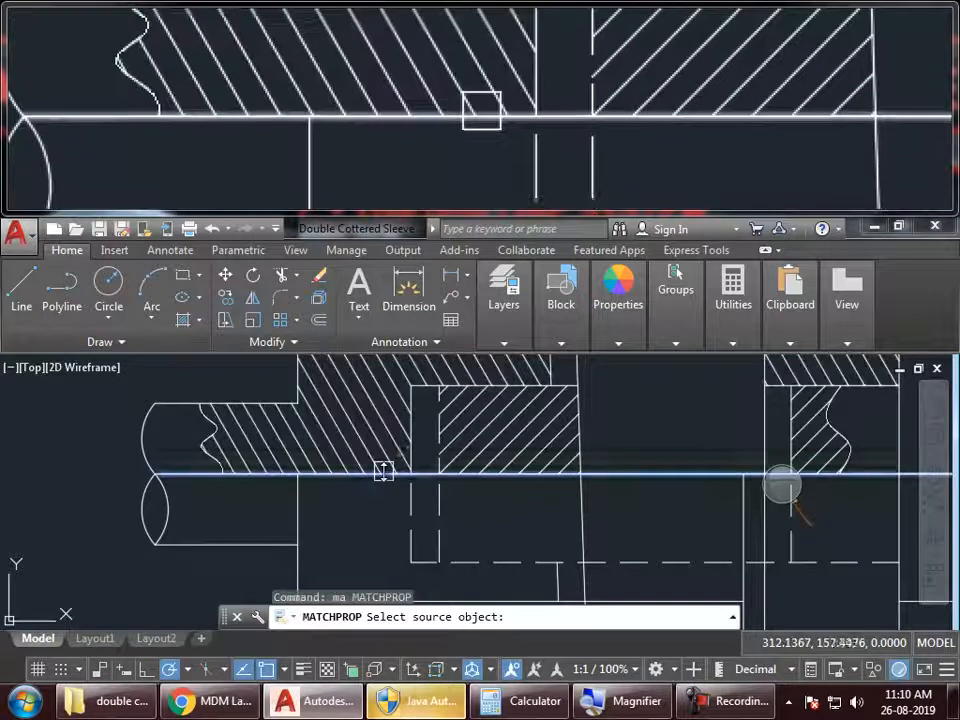
left_click(381, 472)
left_click(433, 427)
key("Return")
Step: Move the horizontal centre line of the joint to the Axis layer
left_click(643, 475)
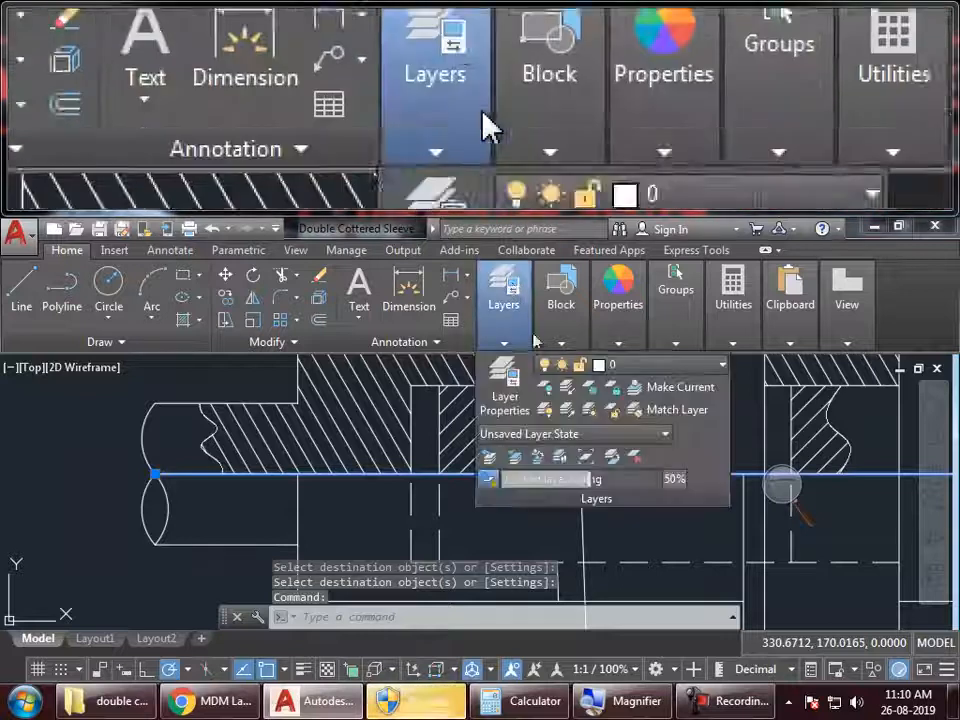
mouse_move(510, 318)
left_click(575, 366)
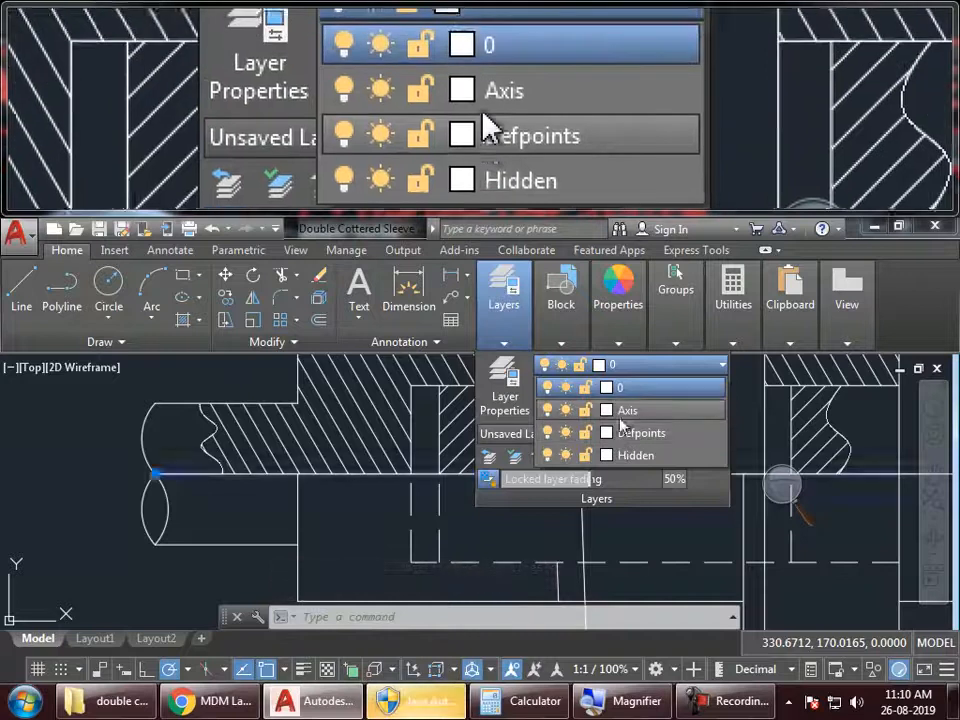
left_click(620, 411)
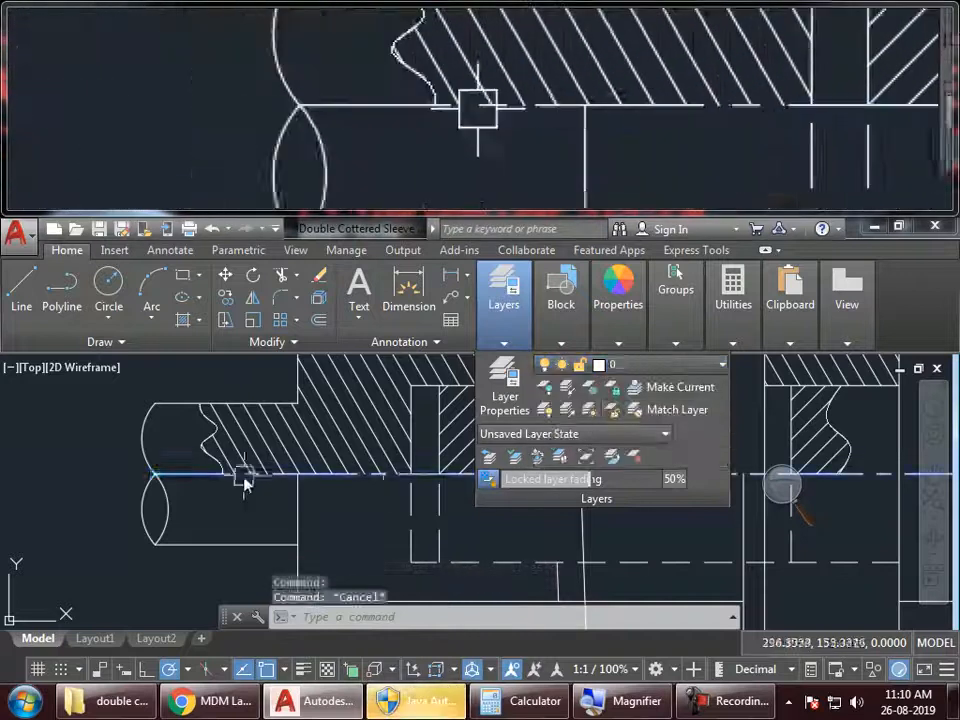
key("Escape")
key("Escape")
Step: Stretch both ends of the horizontal centre line outward beyond the broken shaft ends
left_click(155, 474)
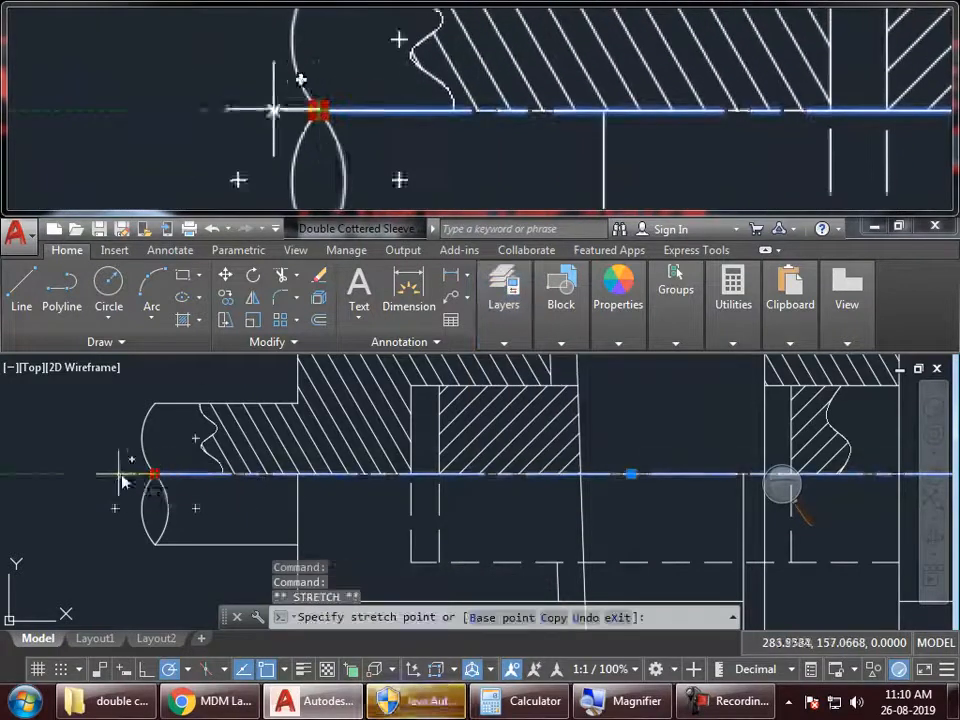
scroll(474, 508, "down", 3)
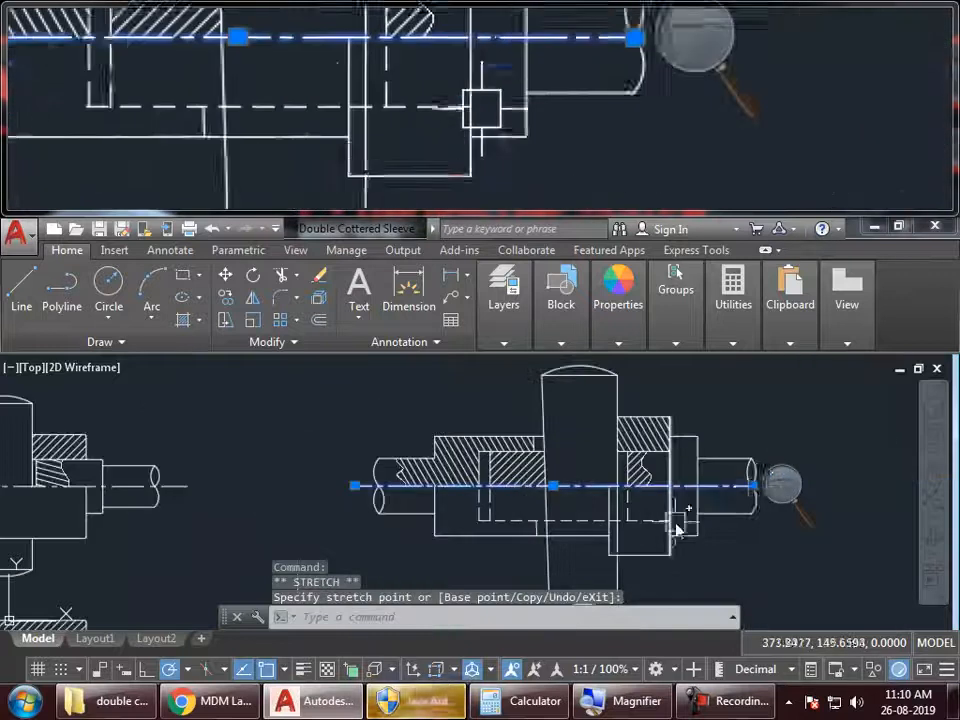
middle_click_drag(722, 510, 590, 486)
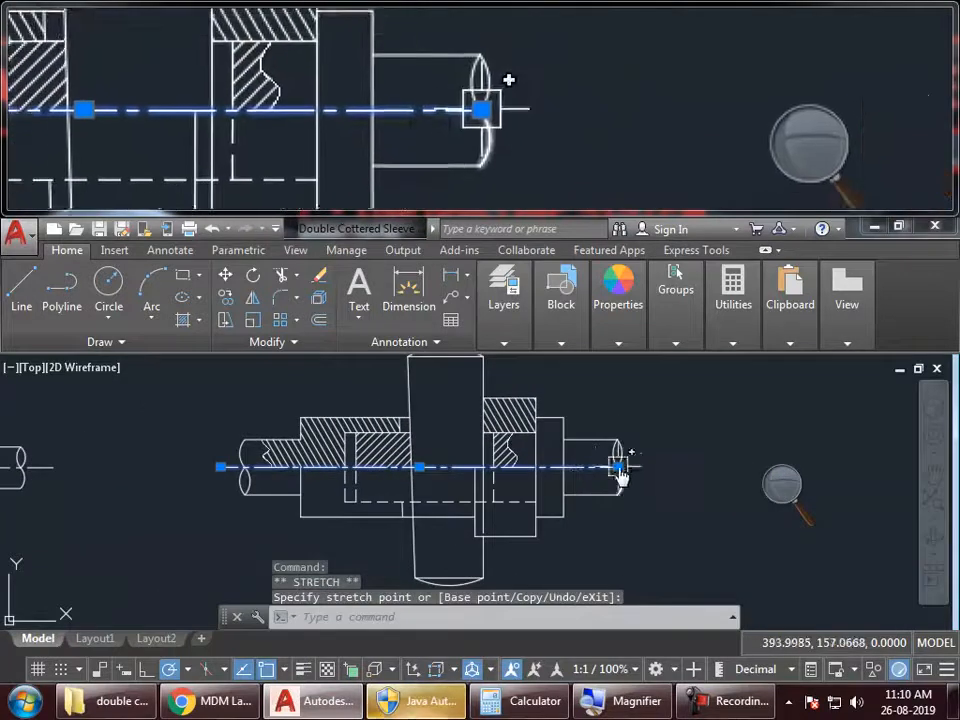
left_click(618, 467)
left_click(657, 467)
key("Escape")
key("Escape")
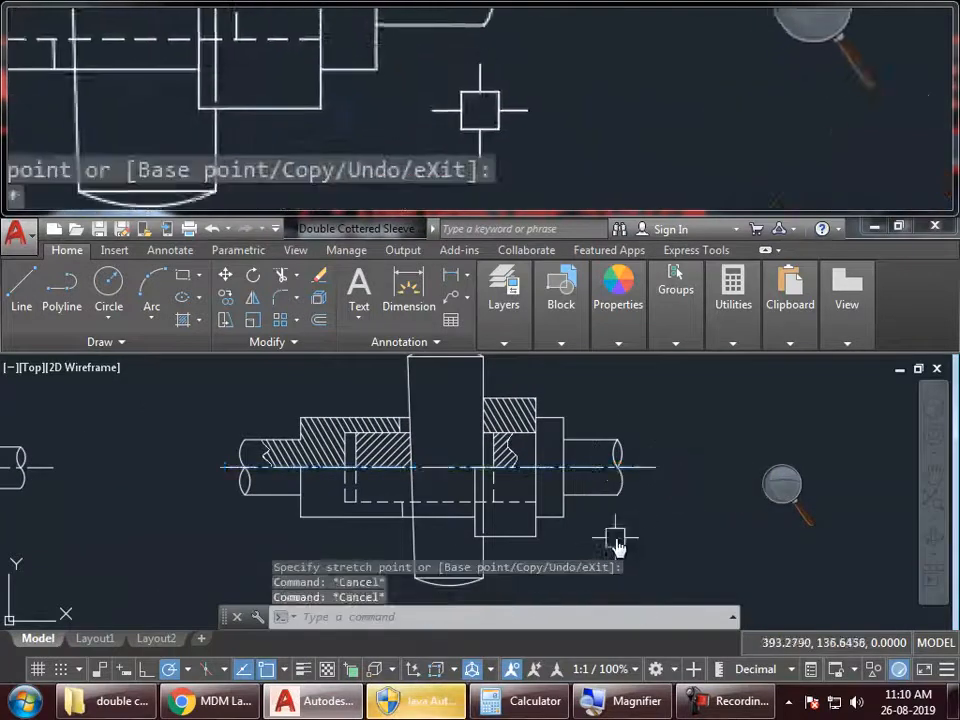
Step: Break the cotter's right edge line where it crosses the horizontal centre axis
middle_click_drag(617, 536, 611, 509)
scroll(474, 480, "up", 2)
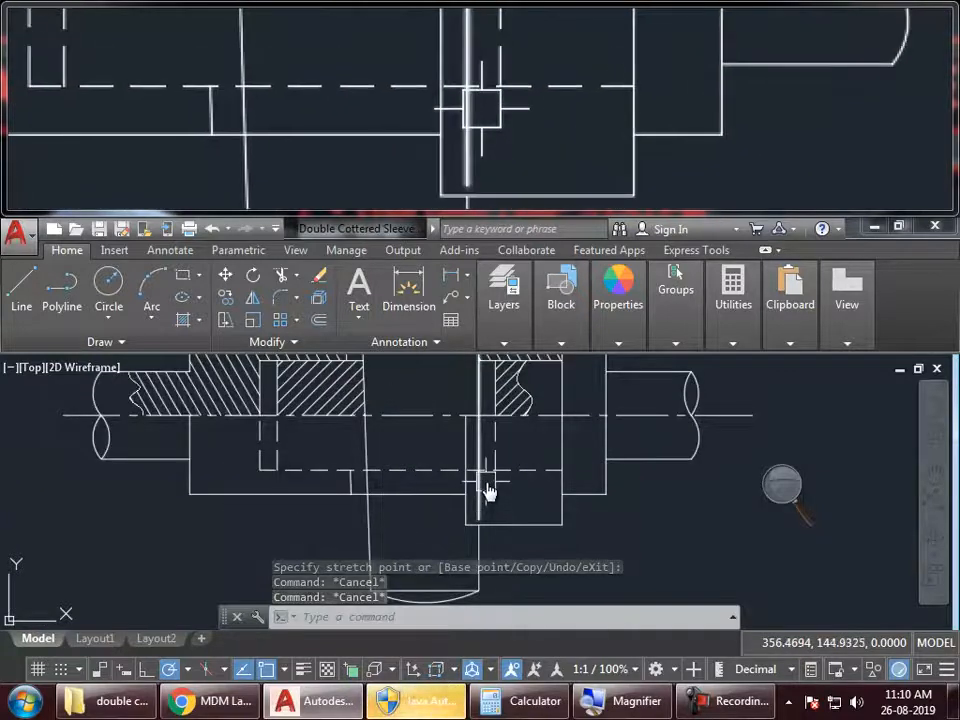
type("br")
key("Return")
scroll(488, 488, "up", 4)
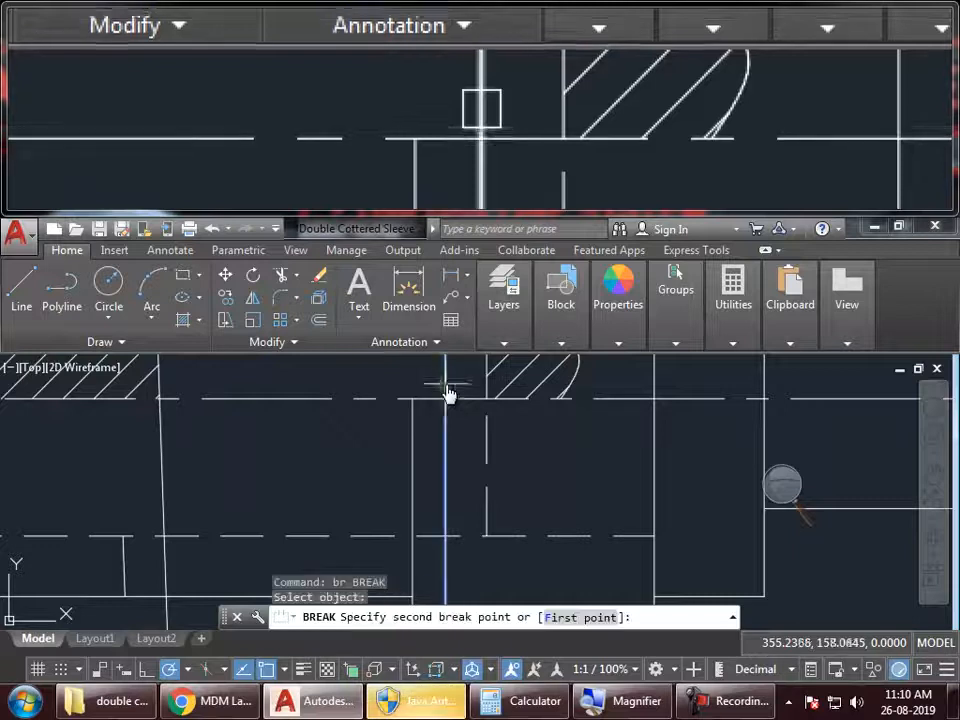
left_click(447, 396)
middle_click_drag(500, 498, 551, 443)
Step: Match the cotter's right edge between the centre axis and the collar's lower edge to the dashed hidden line's properties
type("m")
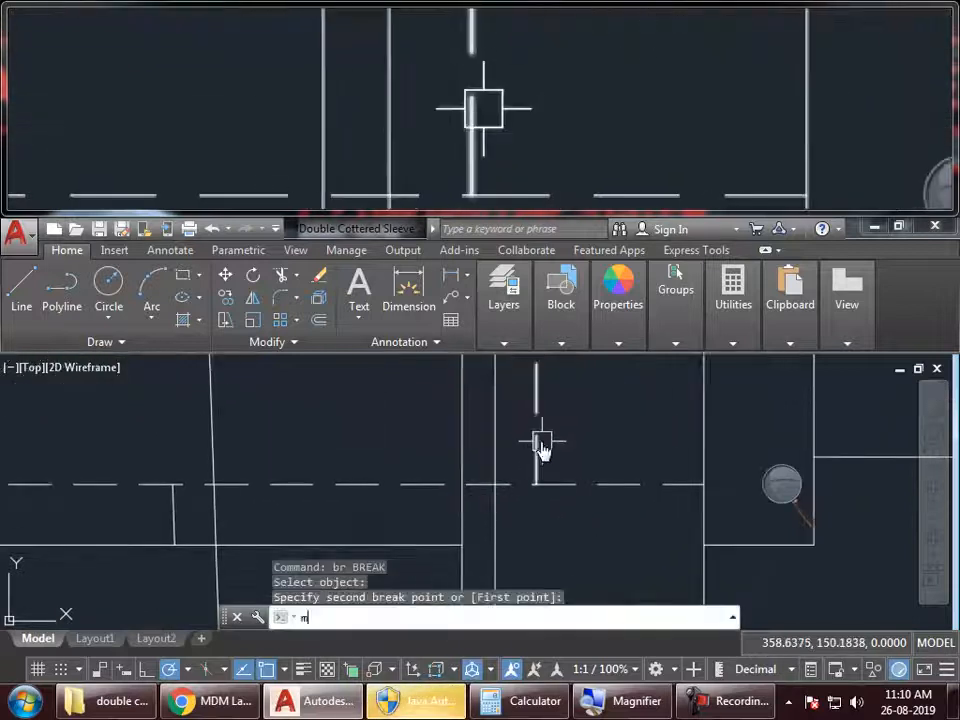
type("a")
key("Return")
left_click(511, 489)
scroll(505, 495, "down", 3)
left_click(494, 458)
Step: Match the lower part of the collar's left edge to the properties of the solid socket outline
scroll(520, 457, "down", 2)
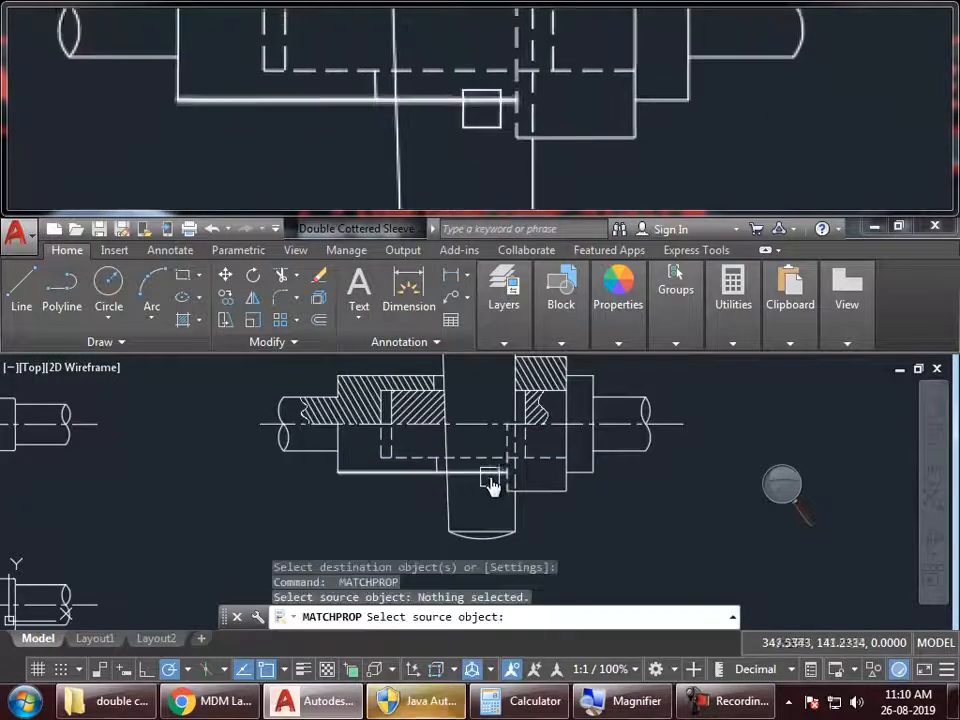
left_click(506, 470)
key("Return")
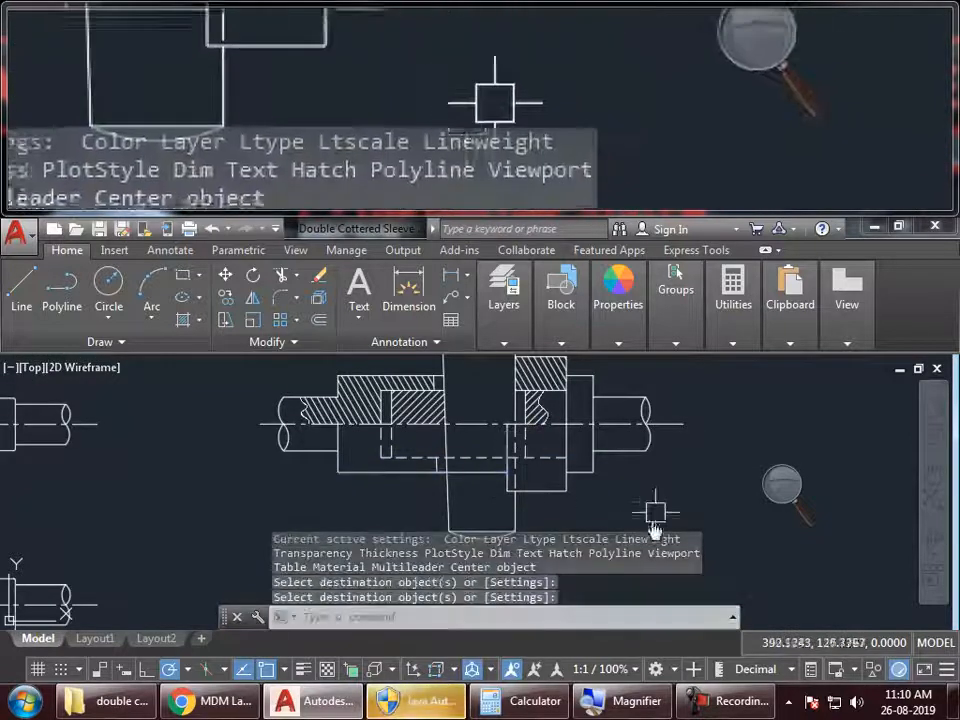
Step: Copy the joint's half section, without the cotter and centre line, vertically down below the original view
middle_click_drag(655, 494, 690, 510)
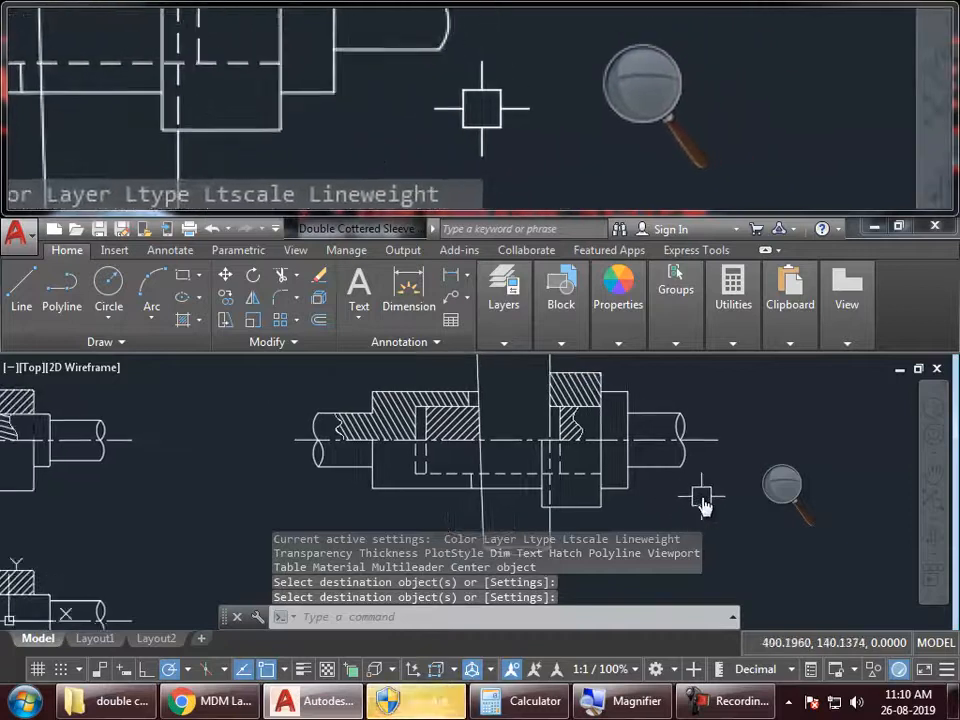
scroll(702, 497, "down", 2)
middle_click_drag(702, 497, 682, 482)
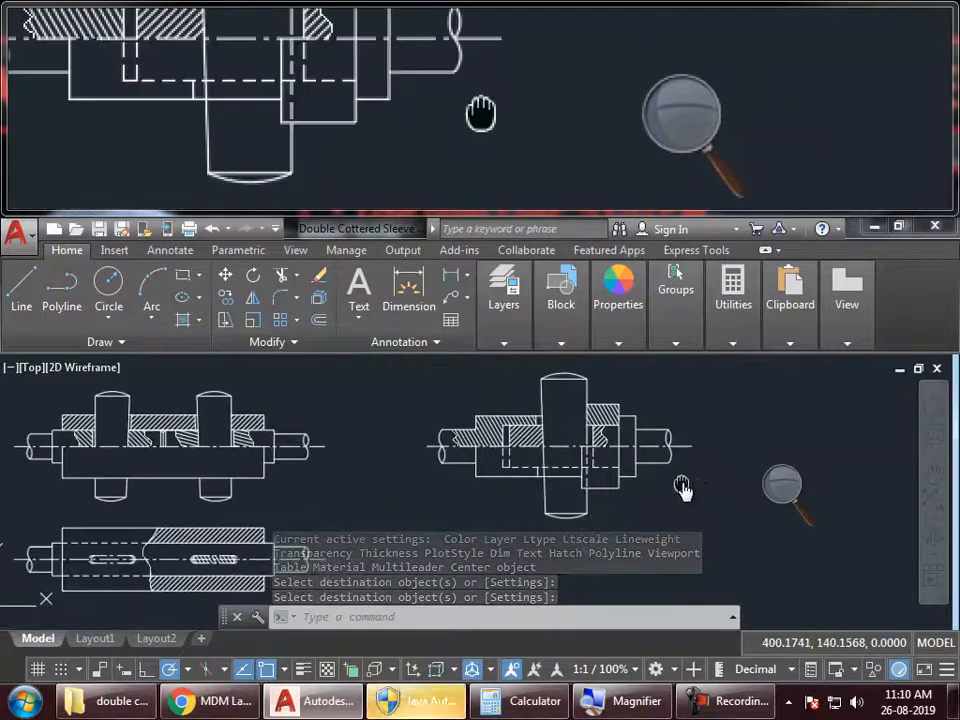
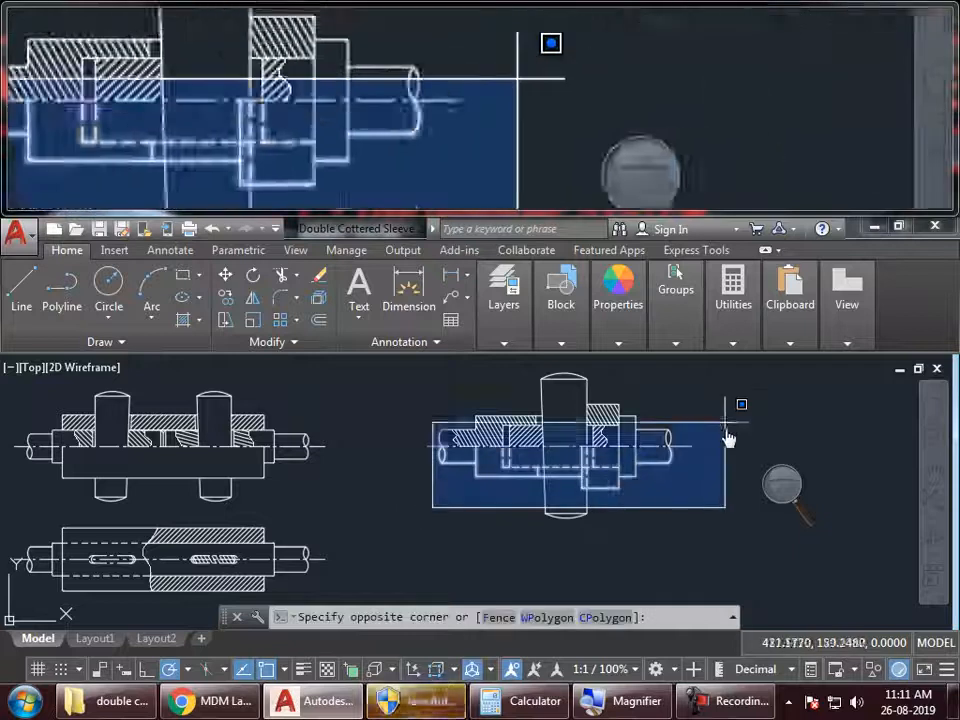
left_click(725, 397)
type("co")
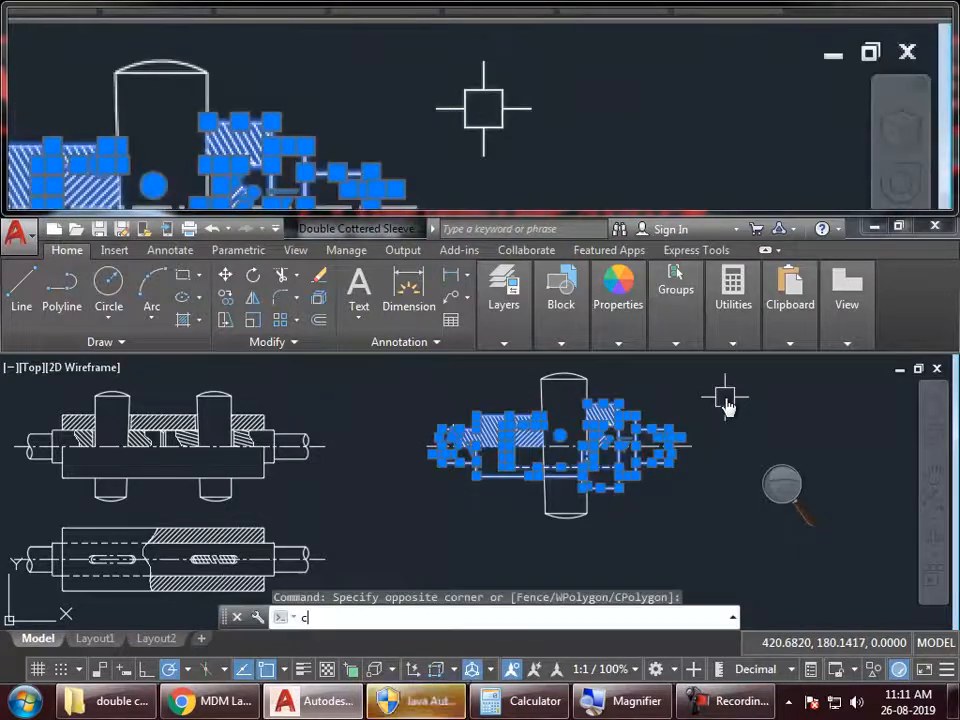
key("Return")
middle_click_drag(748, 439, 698, 428)
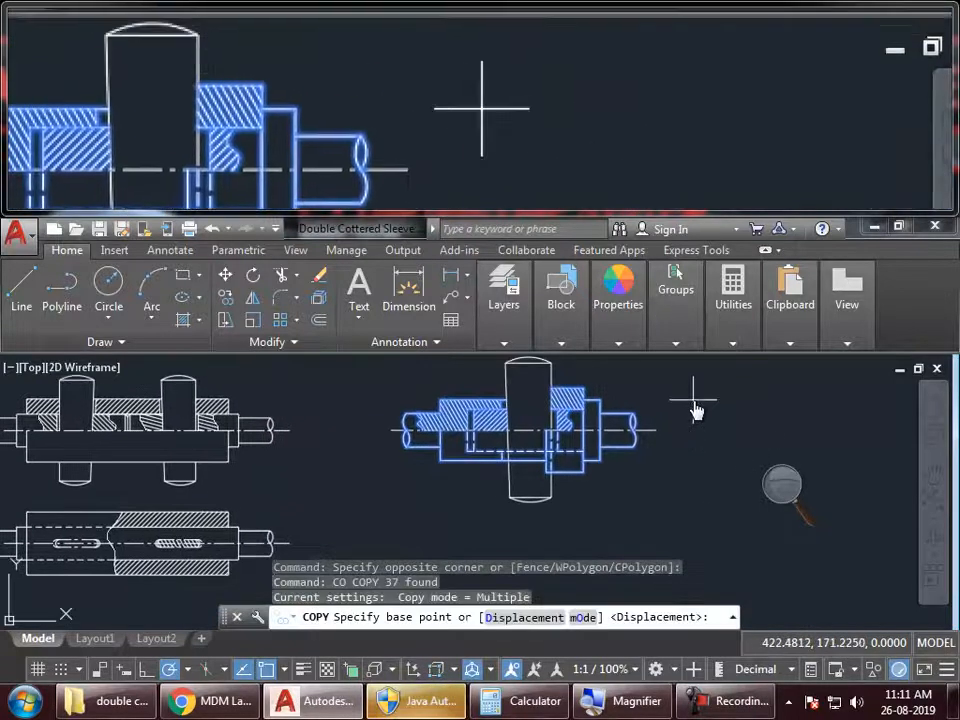
left_click(694, 402)
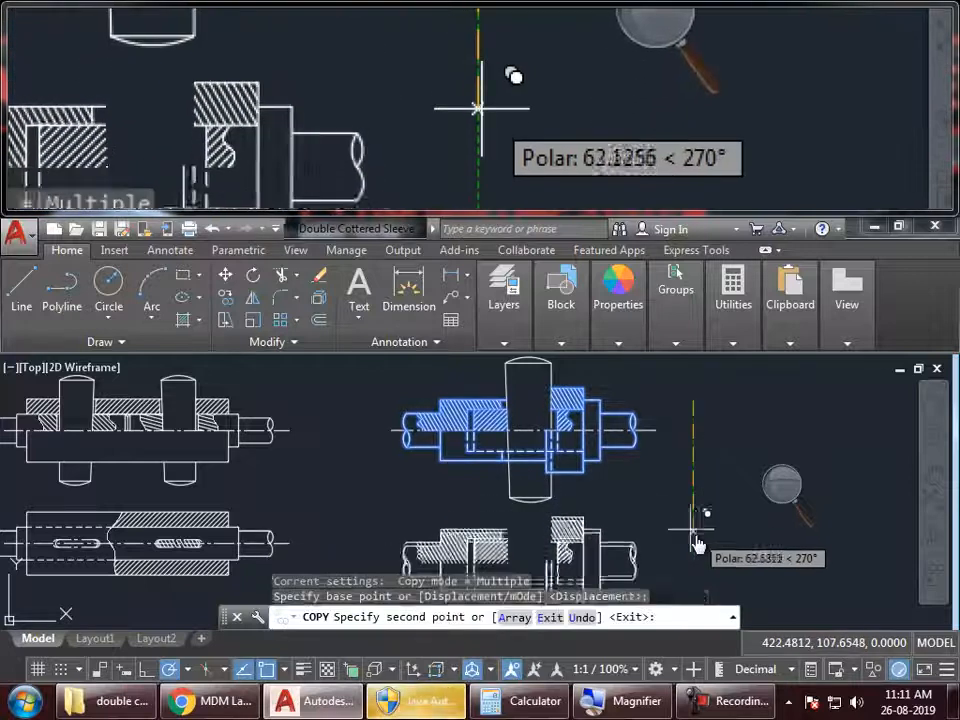
key("Return")
Step: Erase all the section hatches from the copied lower view
scroll(583, 497, "up", 5)
scroll(553, 435, "up", 2)
left_click(573, 420)
left_click(604, 457)
left_click(545, 495)
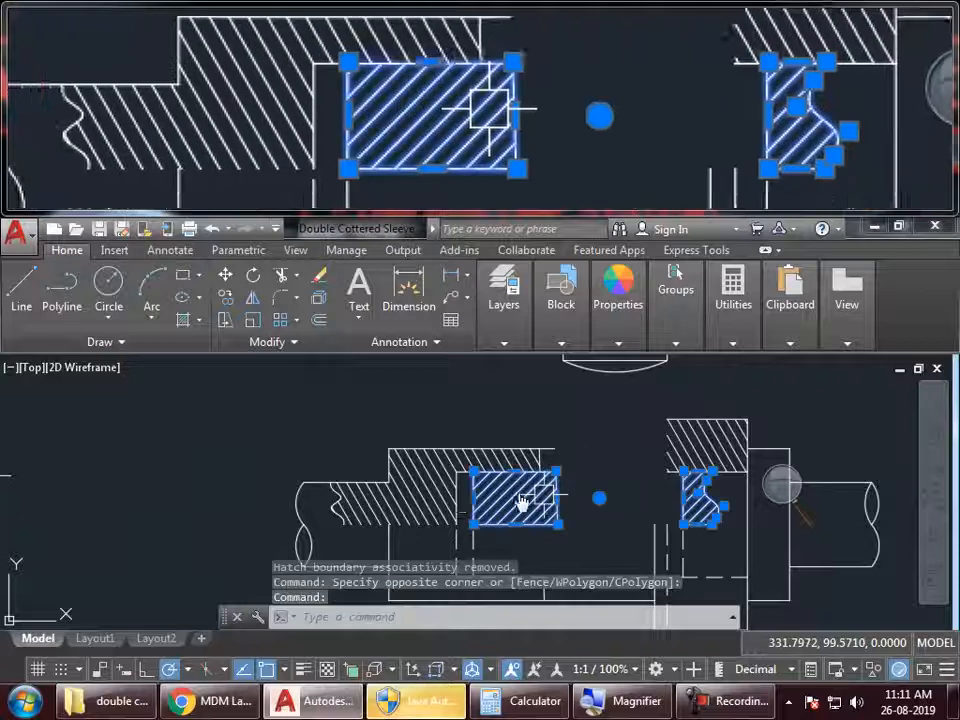
key("Delete")
left_click(437, 496)
key("Delete")
scroll(574, 460, "down", 3)
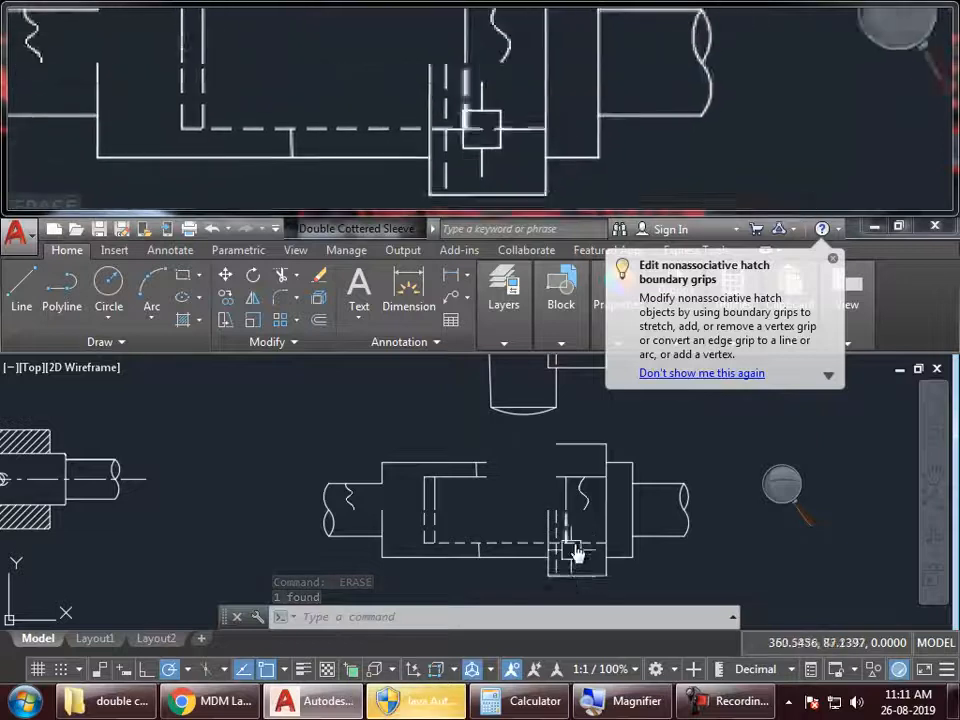
Step: Fillet the collar's top line with its left vertical line in the lower view to close the upper corner
scroll(549, 556, "up", 4)
scroll(549, 556, "down", 2)
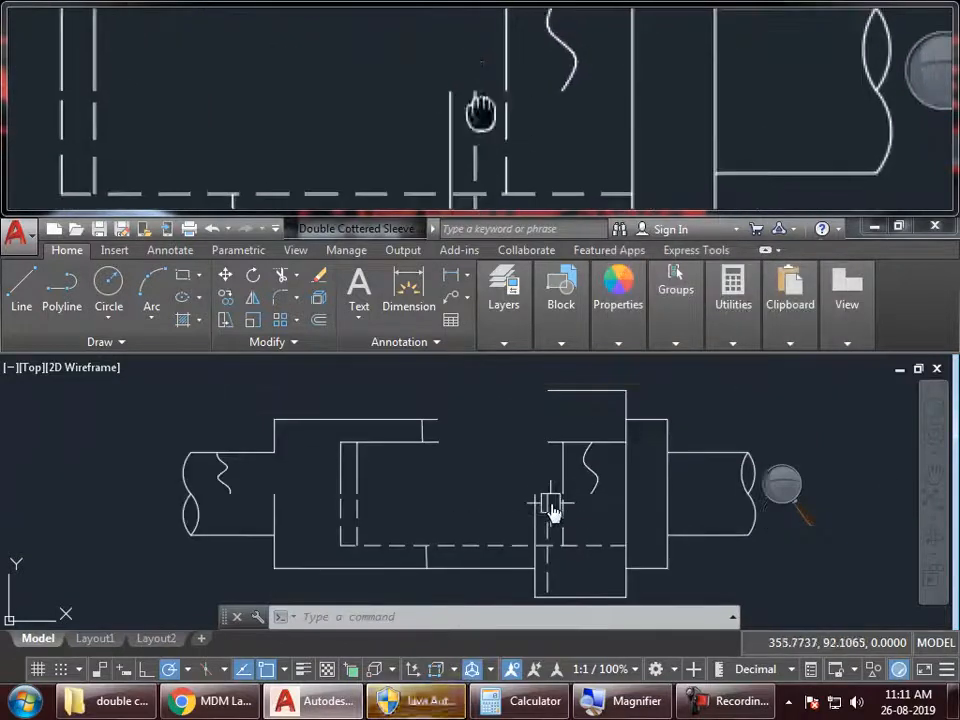
type("f")
key("Return")
left_click(579, 391)
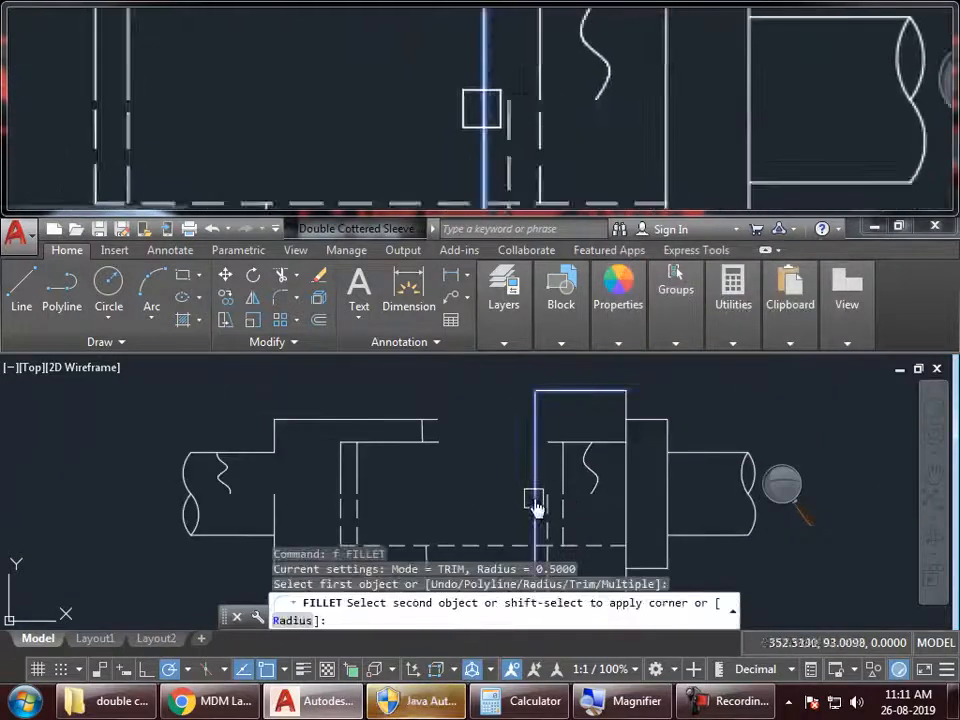
mouse_move(614, 482)
middle_mouse_down()
mouse_move(617, 432)
mouse_move(678, 534)
middle_mouse_up()
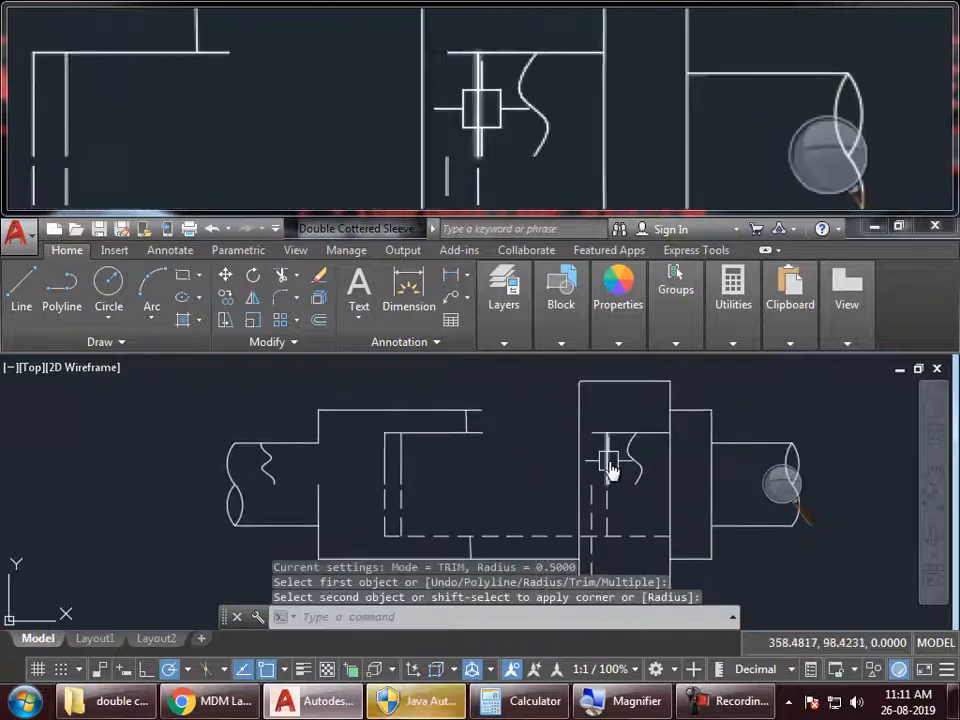
Step: Extend the socket's upper outer and inner horizontal lines across the cotter gap in the lower view
key("Escape")
type("ex")
key("Return")
key("Return")
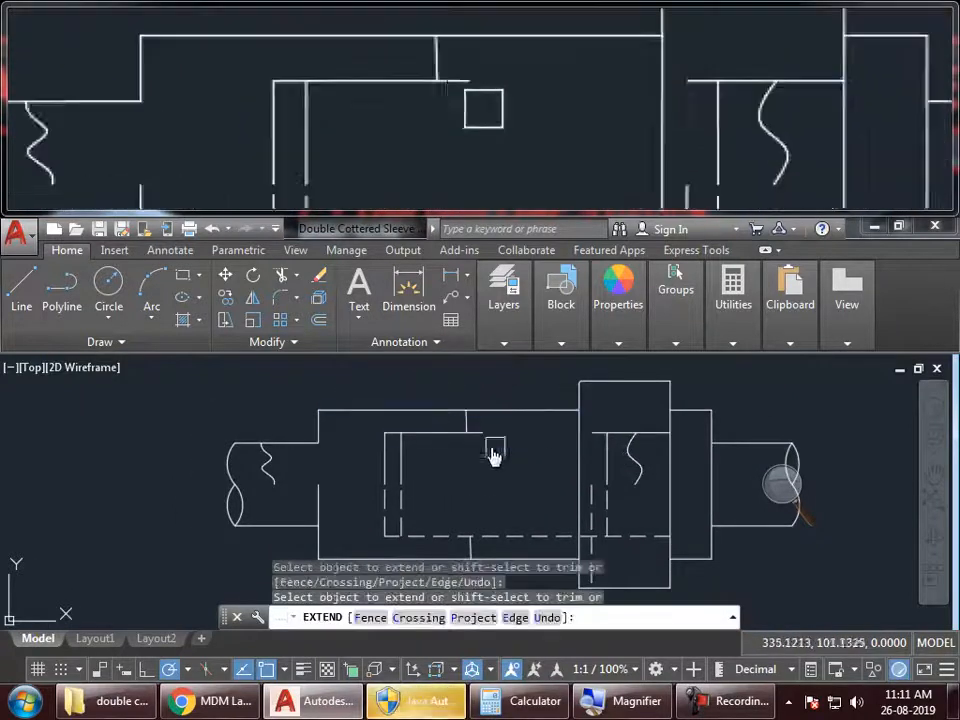
mouse_move(528, 478)
middle_mouse_down()
mouse_move(552, 428)
mouse_move(557, 467)
middle_mouse_up()
left_click(638, 485)
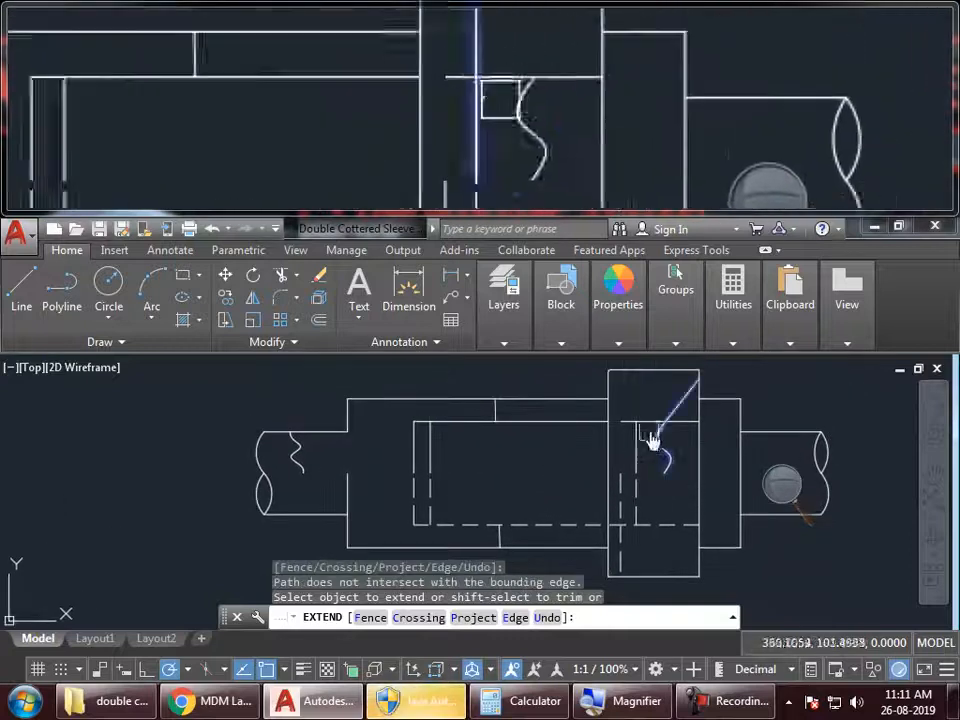
scroll(650, 426, "up", 4)
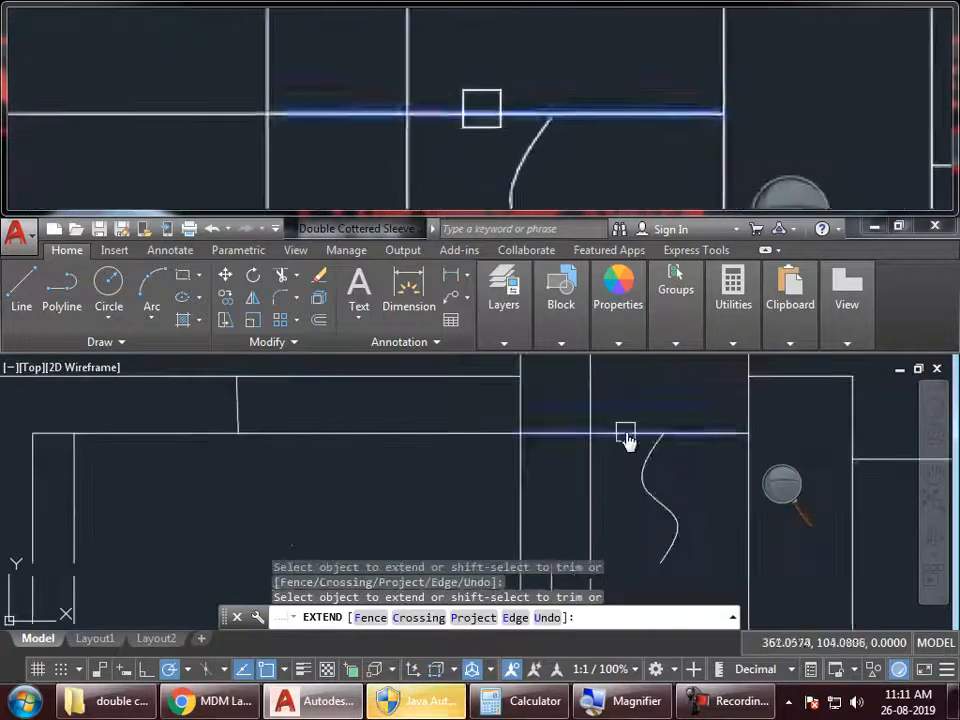
key("Escape")
Step: Erase the two wavy break lines from the lower view
left_click_drag(664, 471, 632, 476)
type("e")
key("Return")
scroll(693, 426, "down", 3)
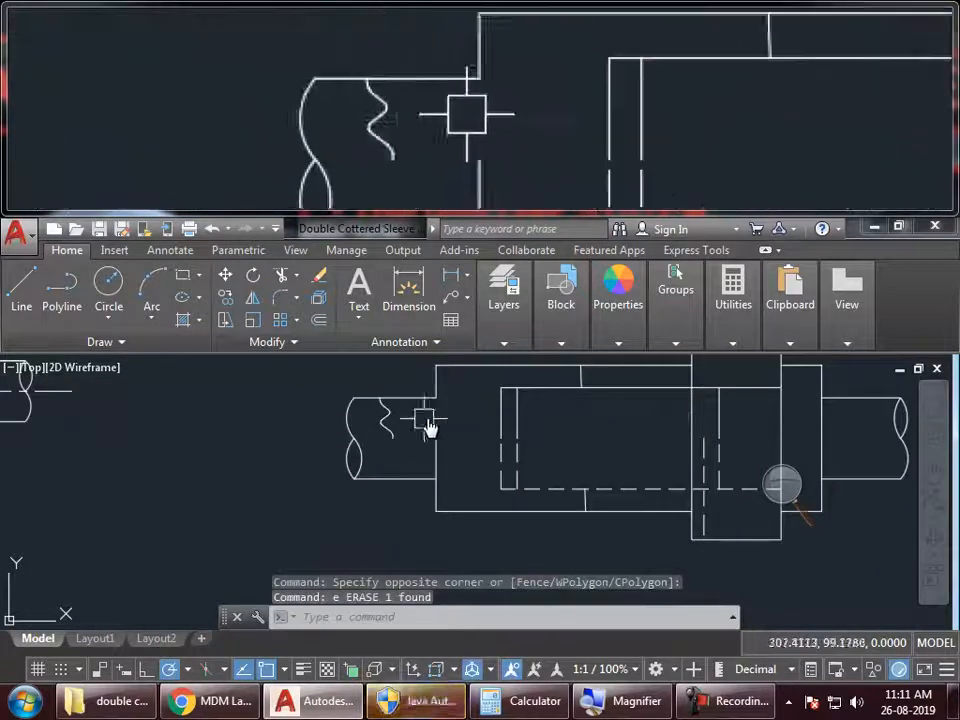
key("Return")
Step: Copy the horizontal centre line from the upper view onto the axis of the lower view, using the shaft's broken end as base point
scroll(444, 456, "down", 5)
scroll(476, 429, "up", 6)
left_click(487, 436)
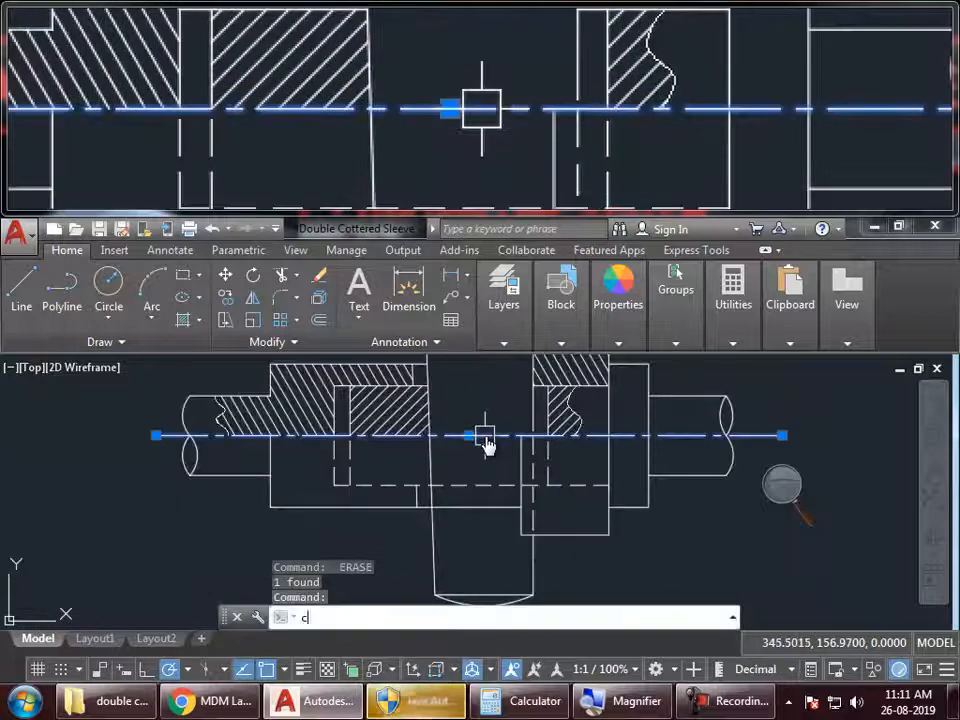
type("co")
key("Return")
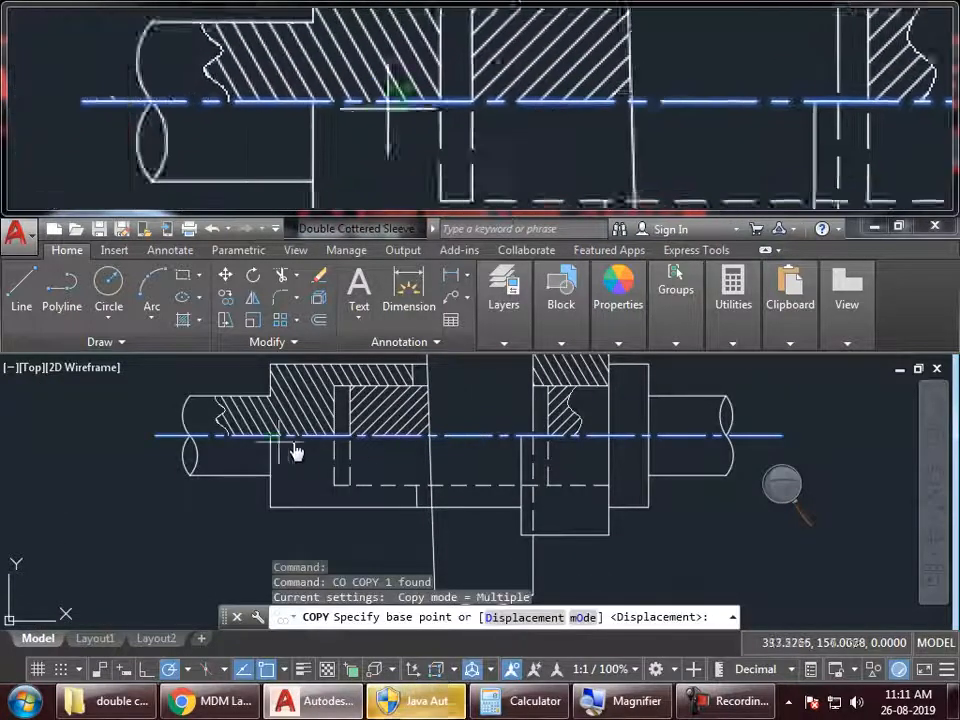
left_click(191, 436)
middle_click_drag(253, 512, 266, 332)
left_click(203, 570)
key("Return")
Step: Draw a vertical projection line about 124 units long from the cotter's top right corner down through the lower view
scroll(392, 430, "down", 2)
middle_click_drag(405, 553, 378, 454)
scroll(438, 483, "up", 2)
middle_click_drag(522, 462, 530, 485)
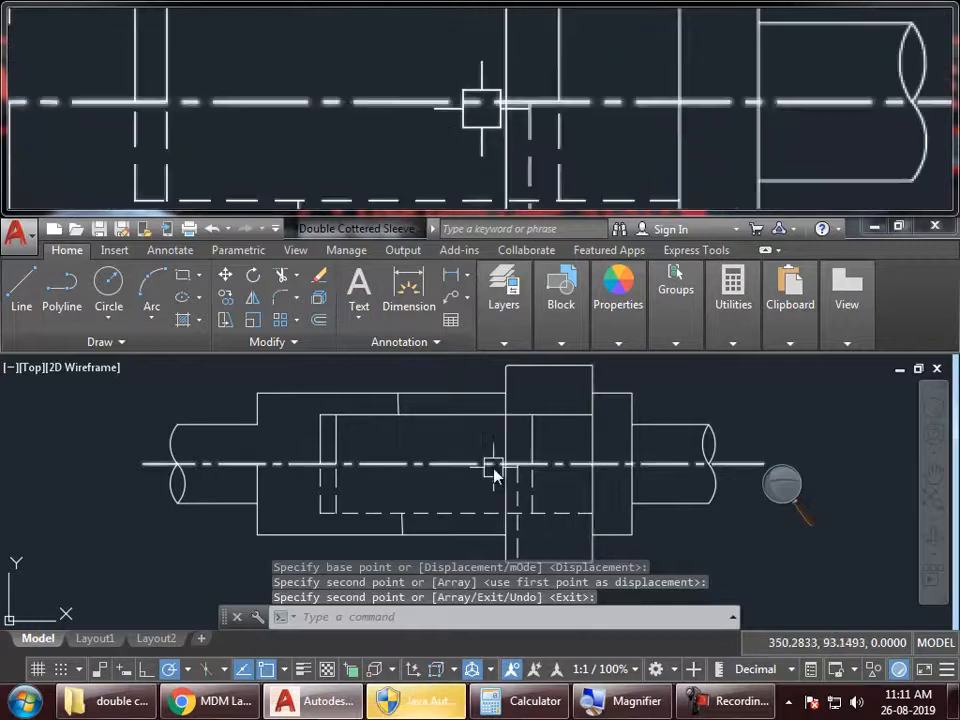
scroll(499, 468, "down", 2)
middle_click_drag(571, 430, 546, 614)
middle_click_drag(548, 547, 555, 596)
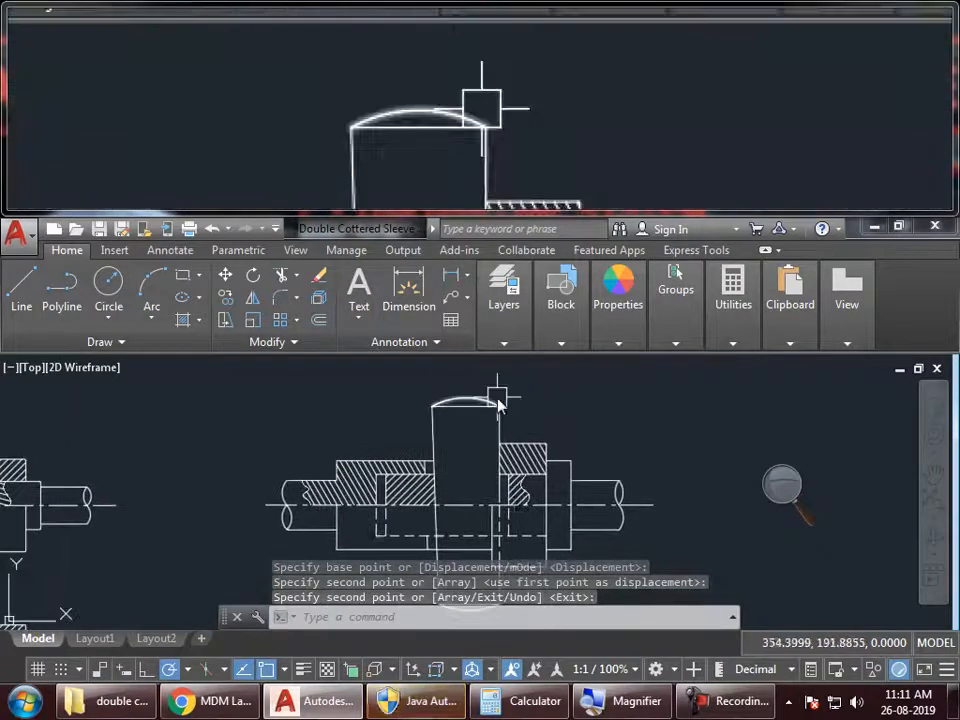
key("Escape")
type("l")
key("Return")
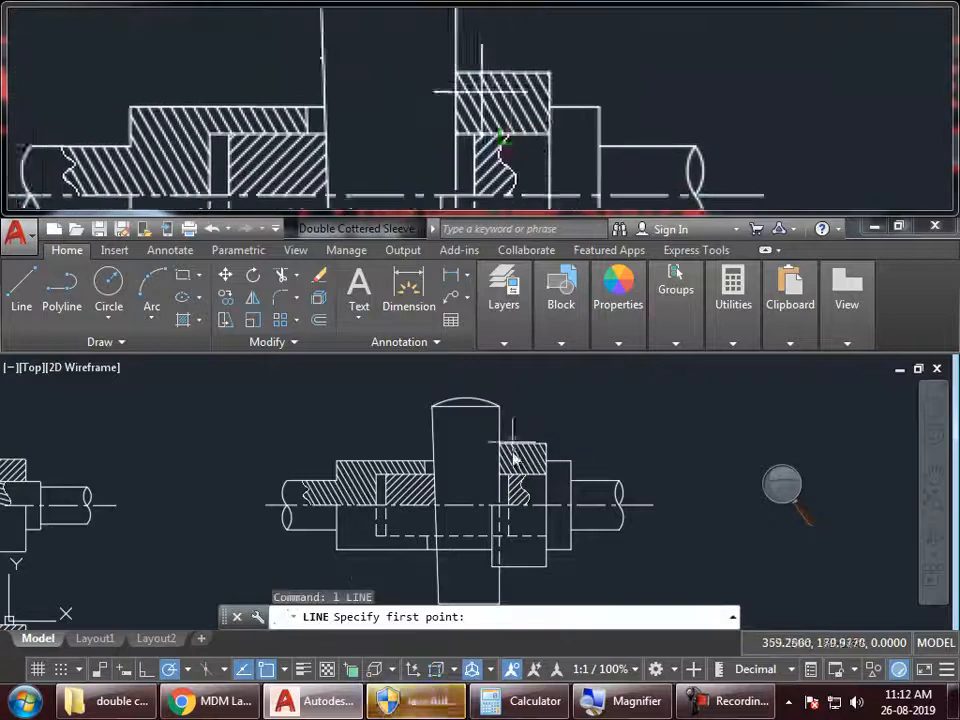
middle_click_drag(540, 507, 521, 358)
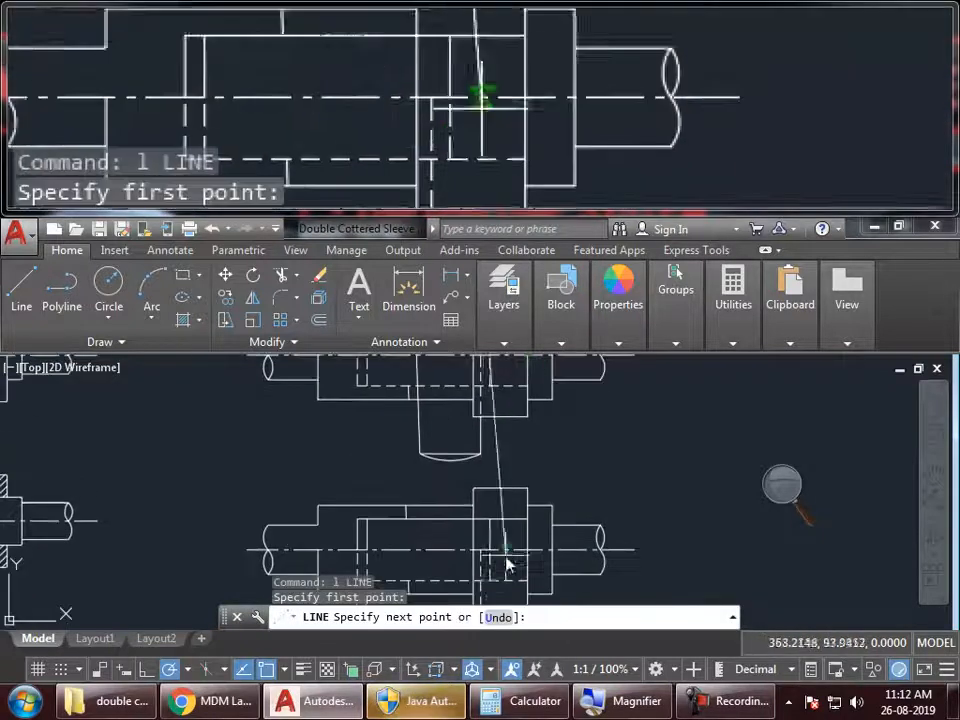
middle_click_drag(480, 578, 489, 497)
scroll(478, 535, "up", 2)
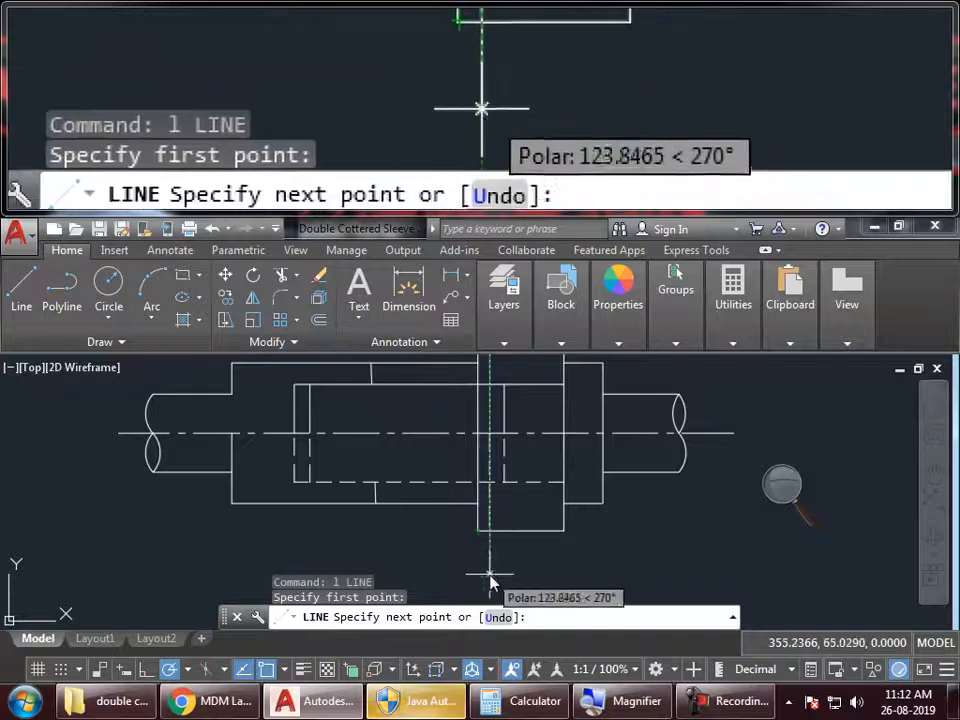
key("Return")
Step: Erase the dashed cotter edge line overlapping the projection line in the lower view
scroll(485, 505, "up", 4)
scroll(471, 547, "down", 2)
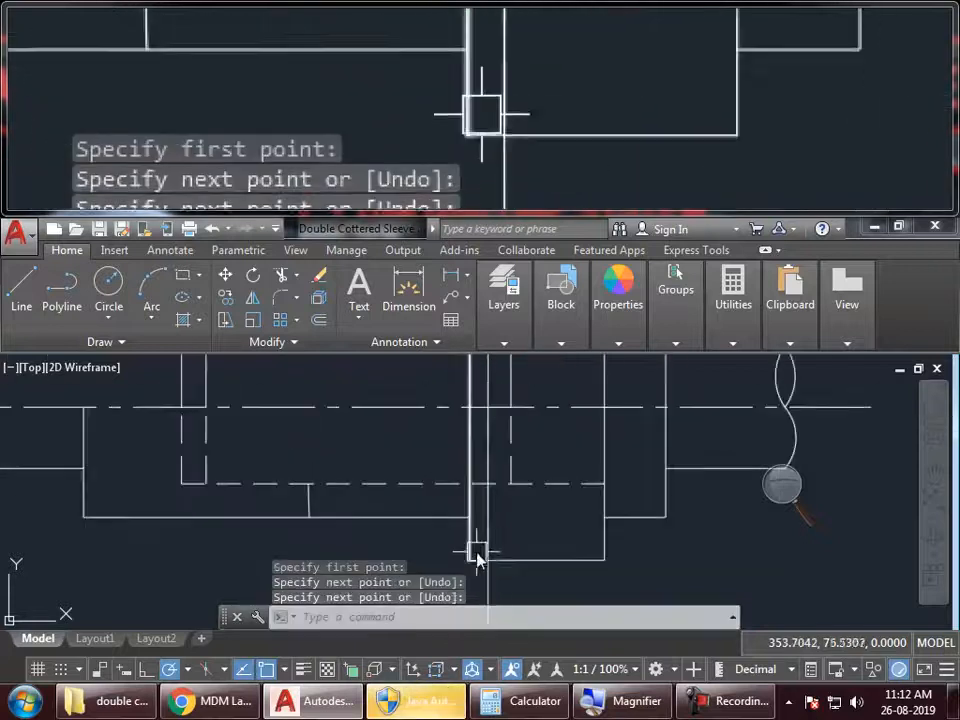
left_click(478, 592)
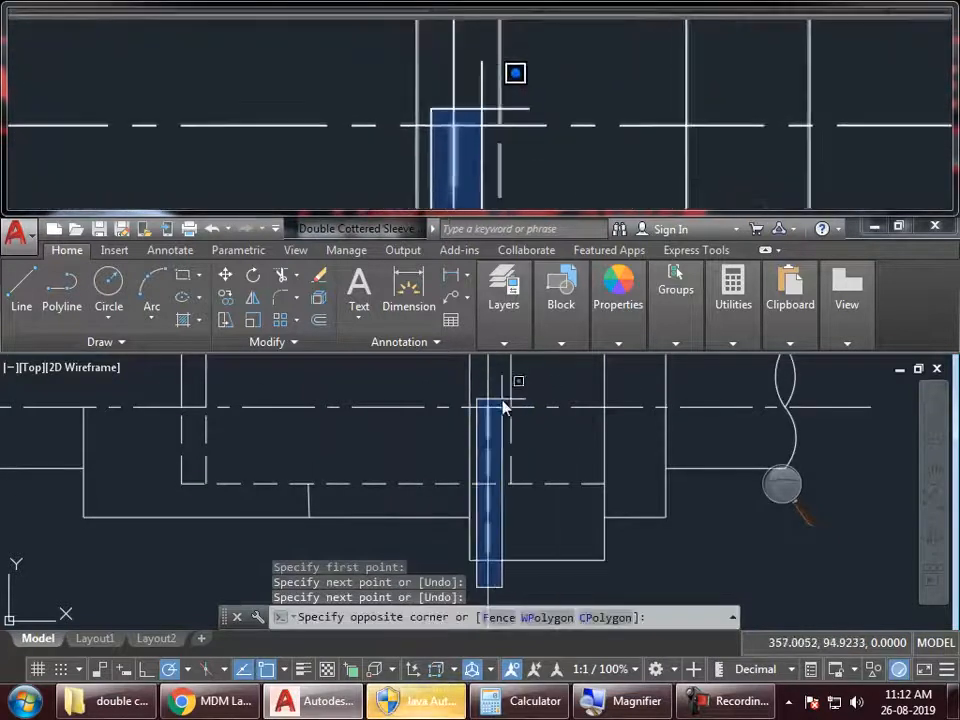
left_click(504, 400)
type("e")
key("Return")
Step: Draw a vertical projection line from the cotter's top left corner down through the lower view
scroll(539, 494, "down", 2)
middle_click_drag(541, 496, 541, 602)
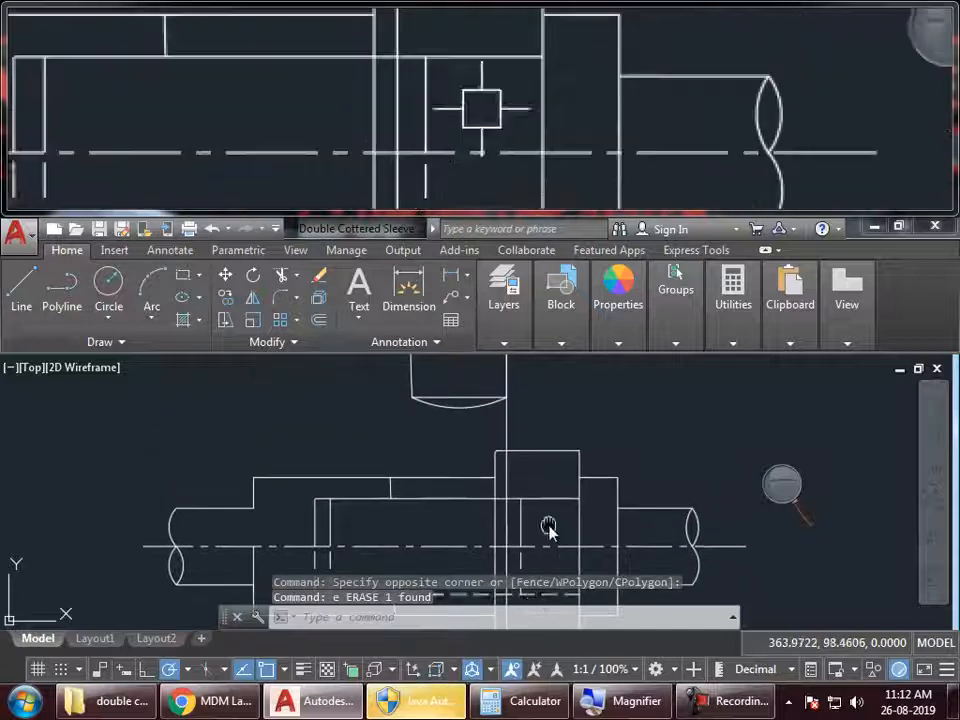
scroll(555, 550, "down", 4)
type("l")
key("Return")
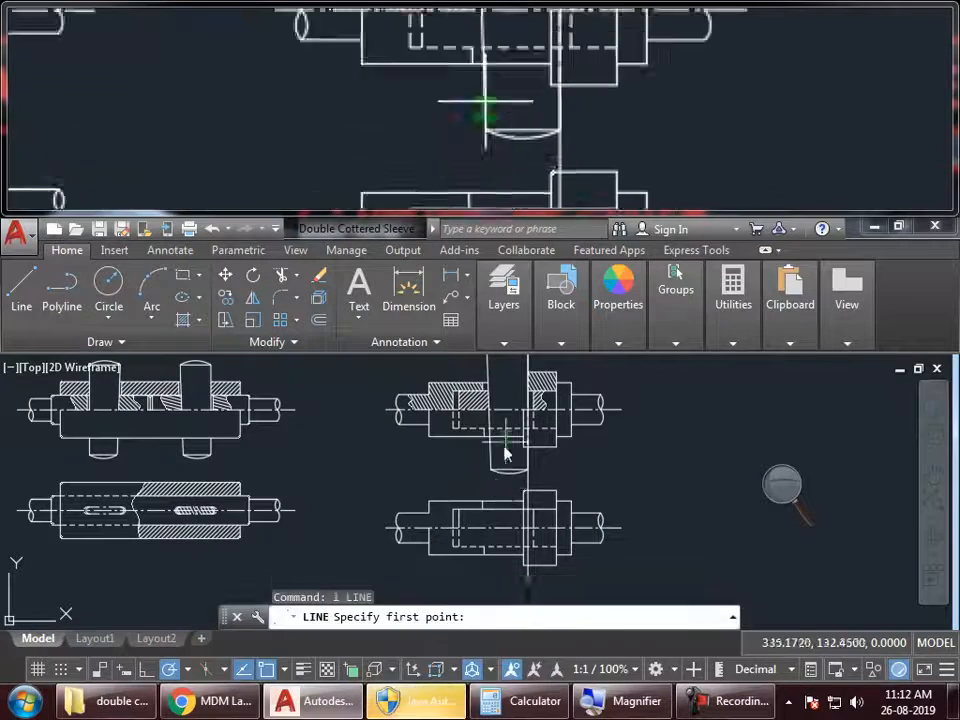
middle_click_drag(512, 435, 492, 492)
mouse_move(452, 593)
middle_mouse_down()
mouse_move(450, 511)
mouse_move(500, 388)
middle_mouse_up()
key("Return")
Step: Draw a vertical projection line from the slot's left edge on the socket down through the lower view
middle_click_drag(557, 430, 514, 584)
key("Return")
scroll(486, 408, "up", 5)
left_click(451, 416)
mouse_move(456, 558)
middle_mouse_down()
mouse_move(455, 343)
mouse_move(447, 398)
middle_mouse_up()
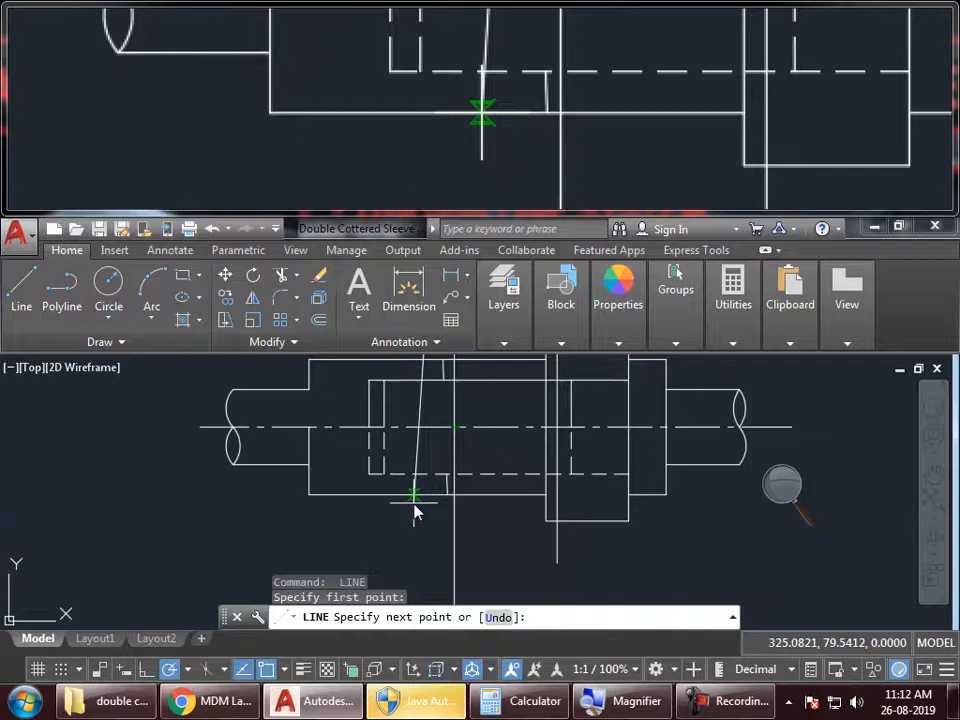
left_click(443, 561)
key("Return")
middle_click_drag(510, 465, 514, 491)
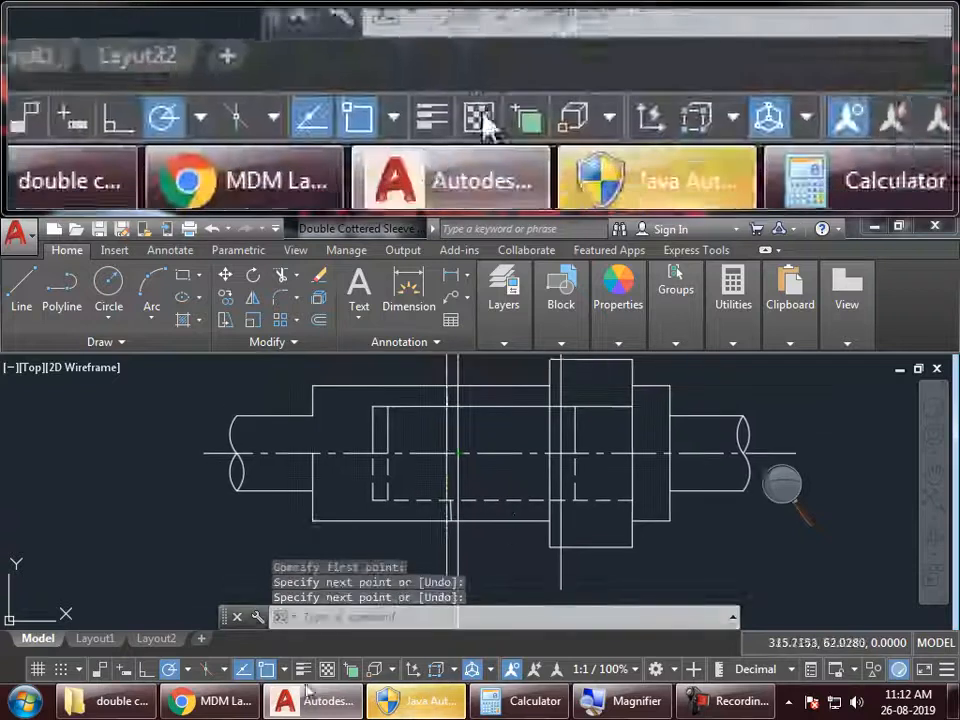
Step: Switch to the lab manual's Fig. 6.13 for the cotter thickness, check half of it in Calculator, and return to AutoCAD
left_click(228, 701)
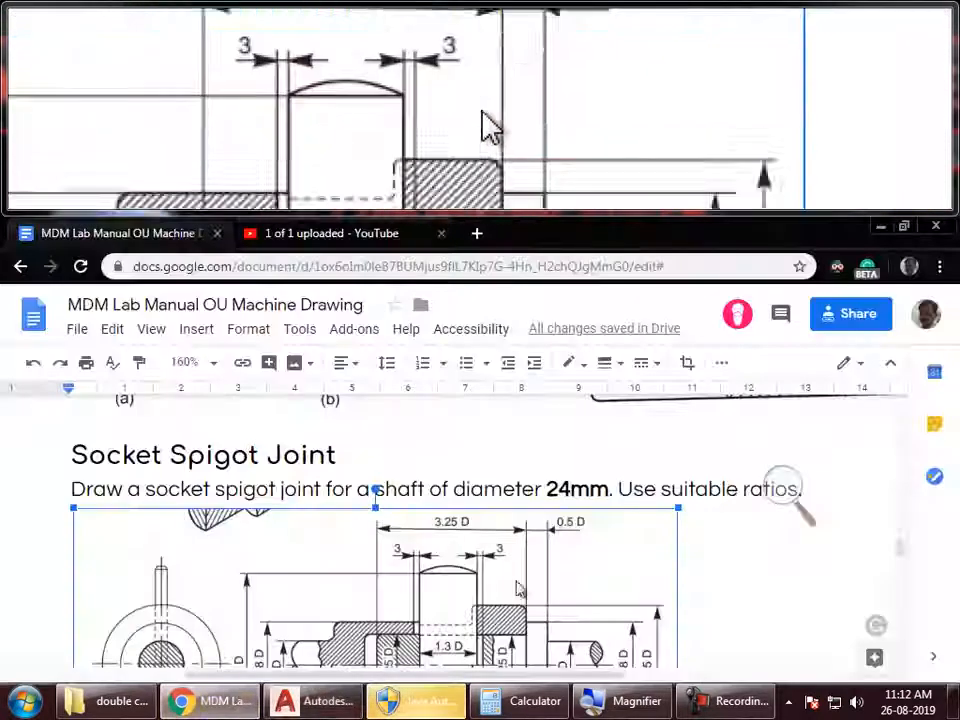
scroll(520, 590, "down", 4)
scroll(486, 574, "up", 2)
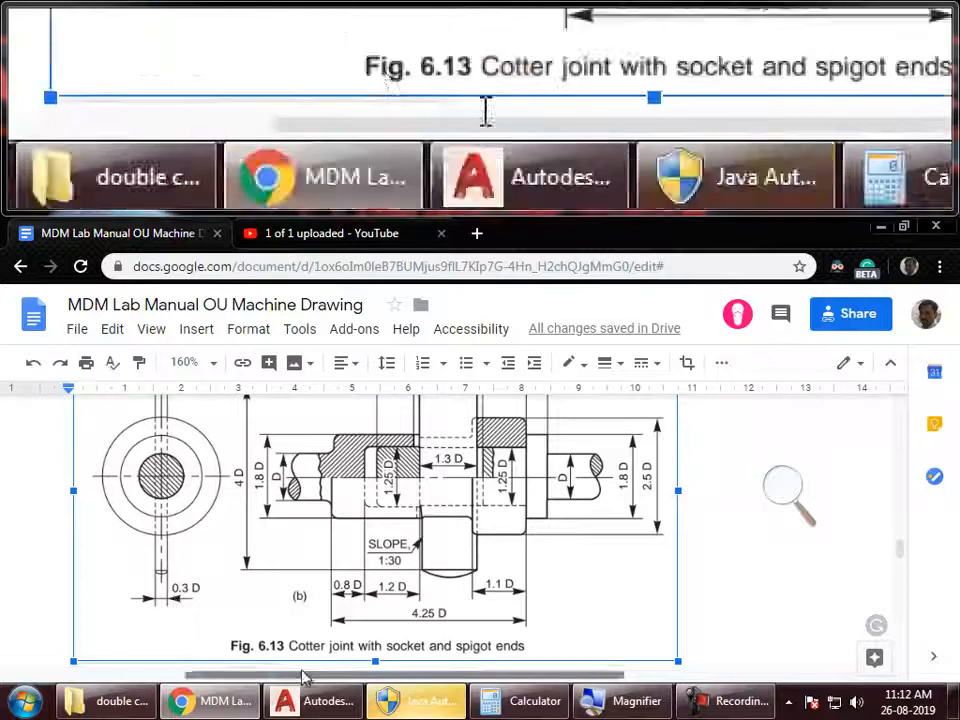
left_click(489, 703)
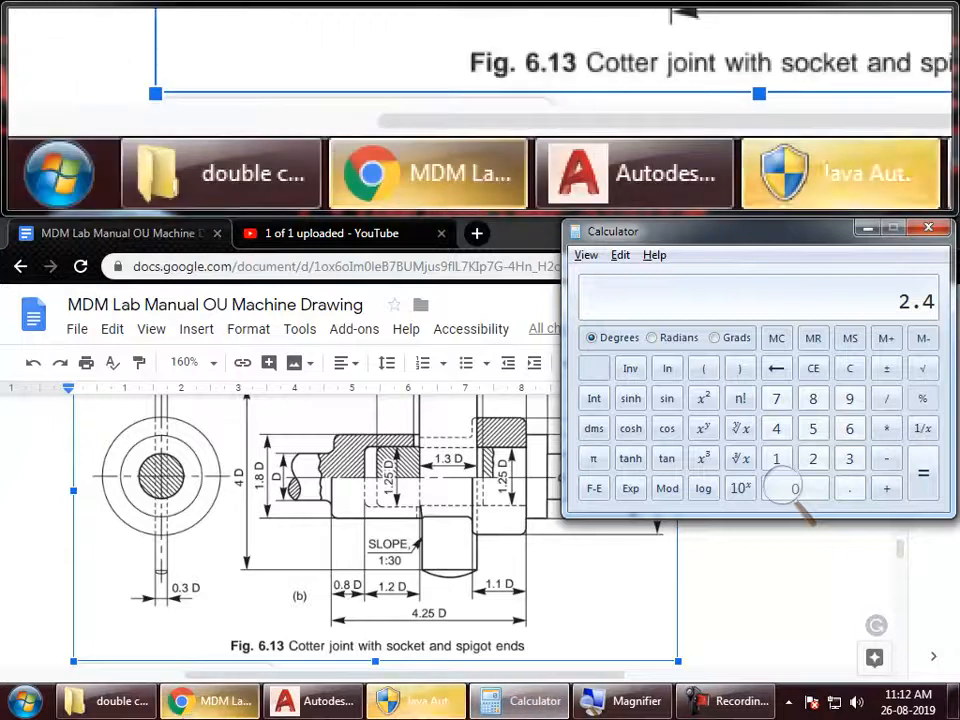
left_click(305, 701)
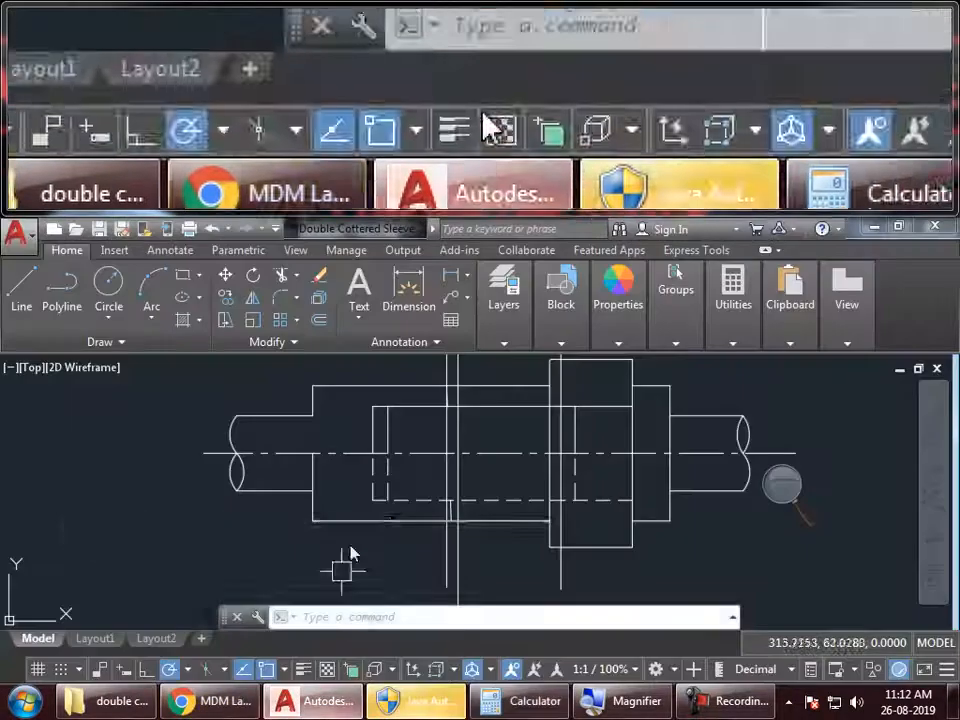
Step: Offset the lower view's horizontal centre line by 2.4 units both above and below
middle_click_drag(463, 494, 415, 512)
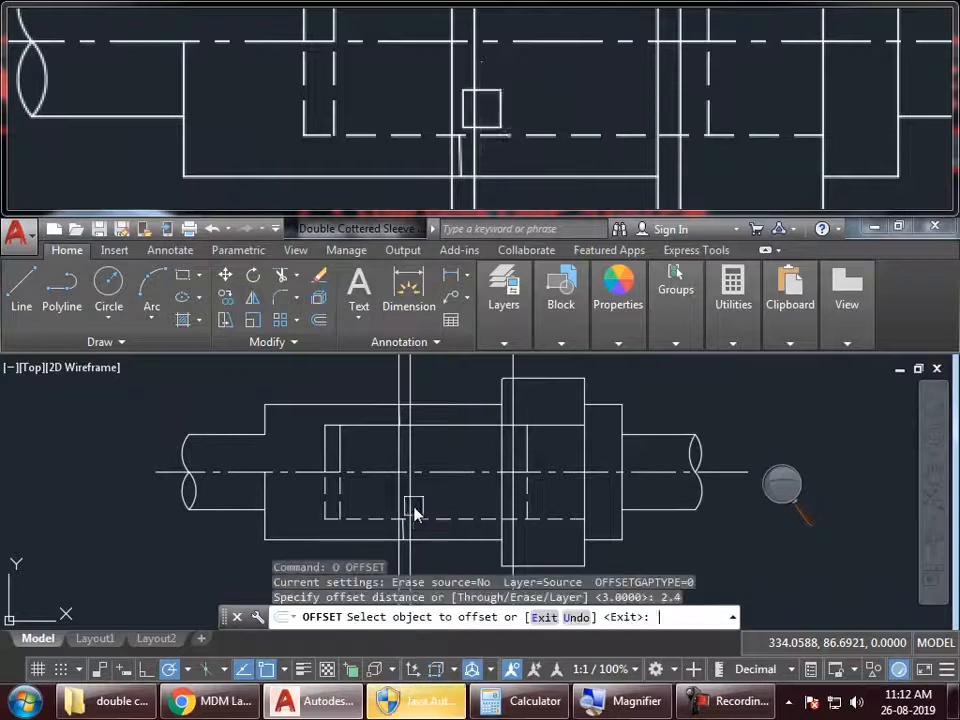
left_click(465, 470)
left_click(476, 444)
left_click(467, 471)
left_click(470, 497)
scroll(450, 493, "up", 4)
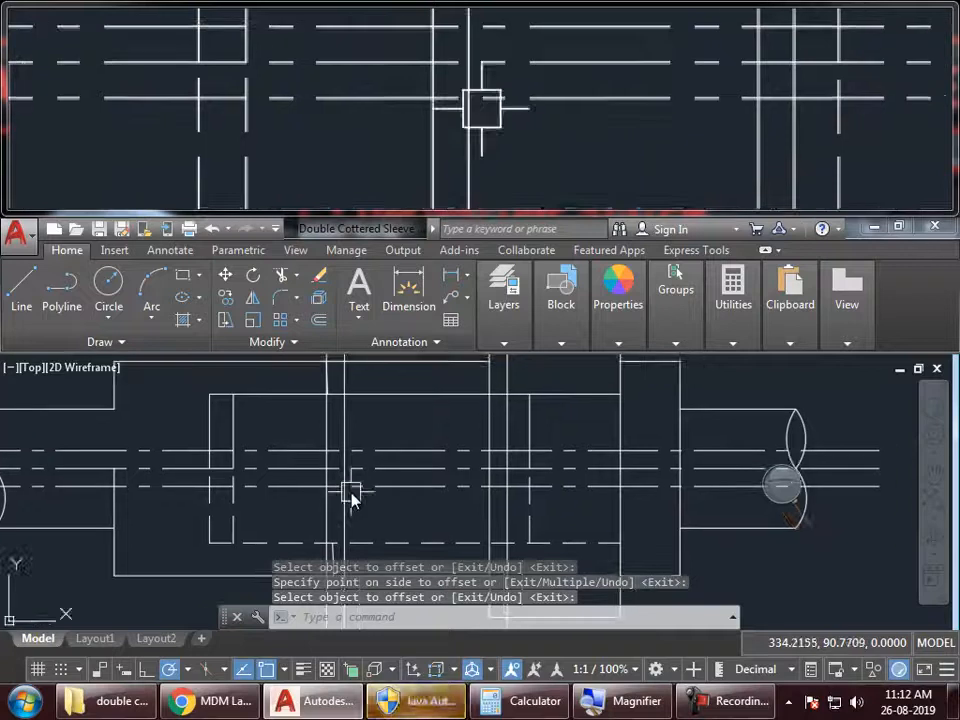
key("Escape")
Step: Draw a 2.4-unit radius circle centred where the leftmost projection line crosses the lower view's centre line
type("c")
key("Return")
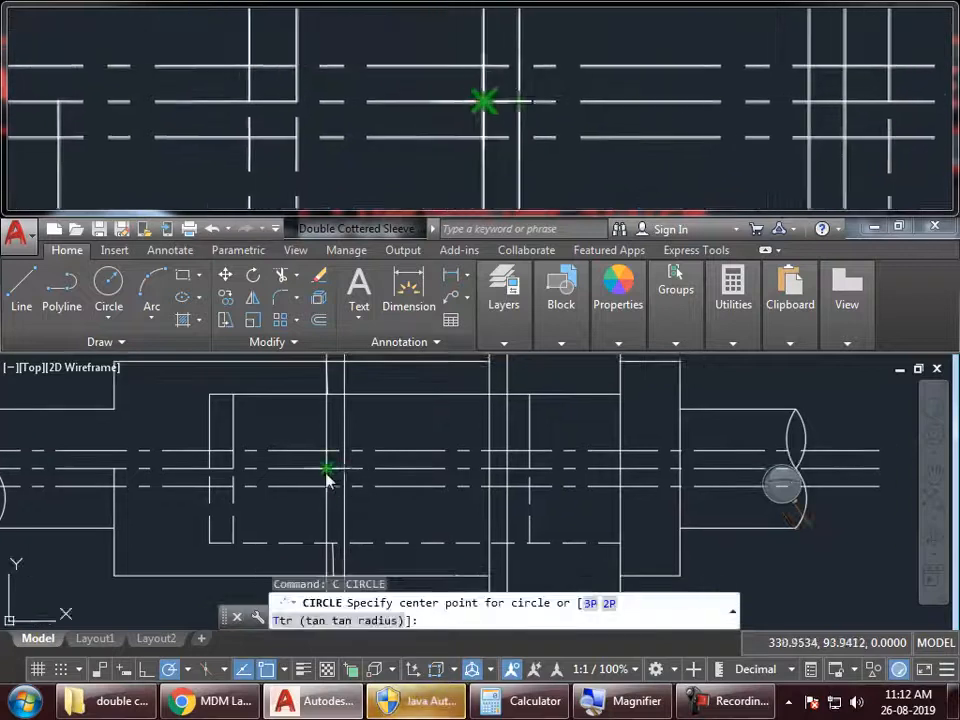
left_click(328, 474)
left_click(325, 492)
scroll(338, 484, "up", 5)
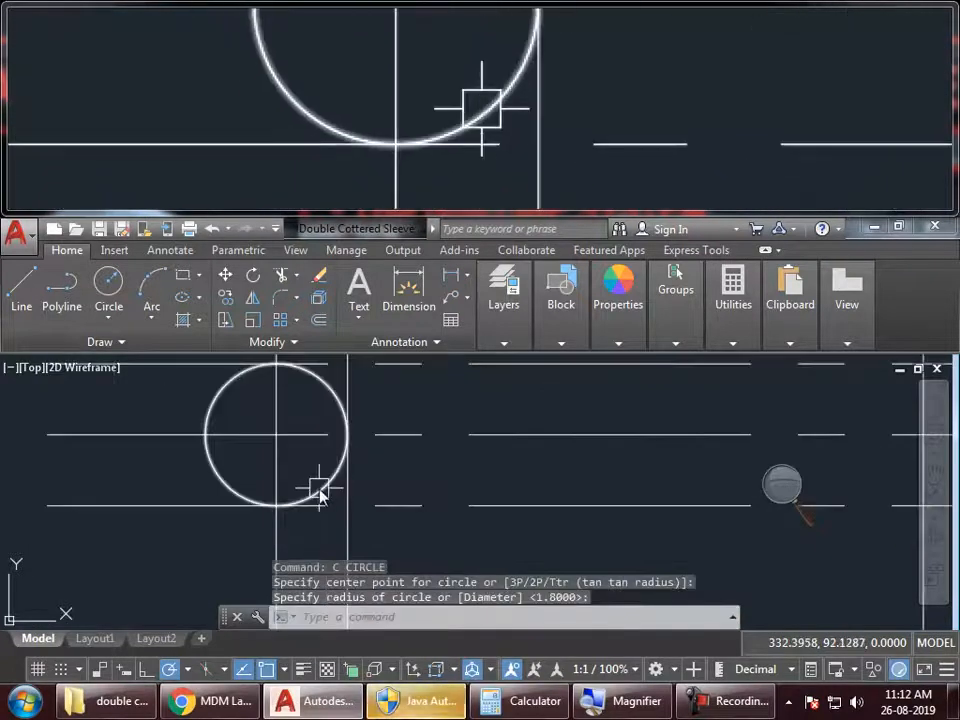
Step: Trim away the circle's right half to leave the slot's rounded left end
type("tr")
key("Return")
key("Return")
left_click(336, 470)
left_click(335, 398)
scroll(315, 468, "down", 5)
Step: Copy the left end arc from its lower endpoint onto the adjacent projection line to form the cotter's rounded end
left_click(269, 451)
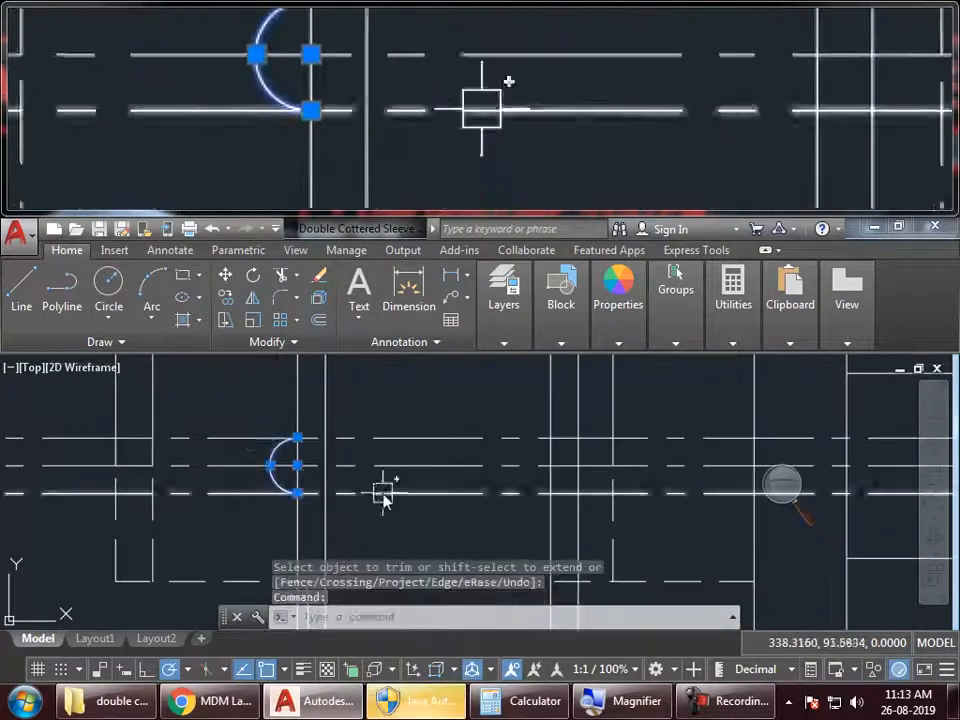
middle_click_drag(382, 493, 359, 502)
type("co")
key("Return")
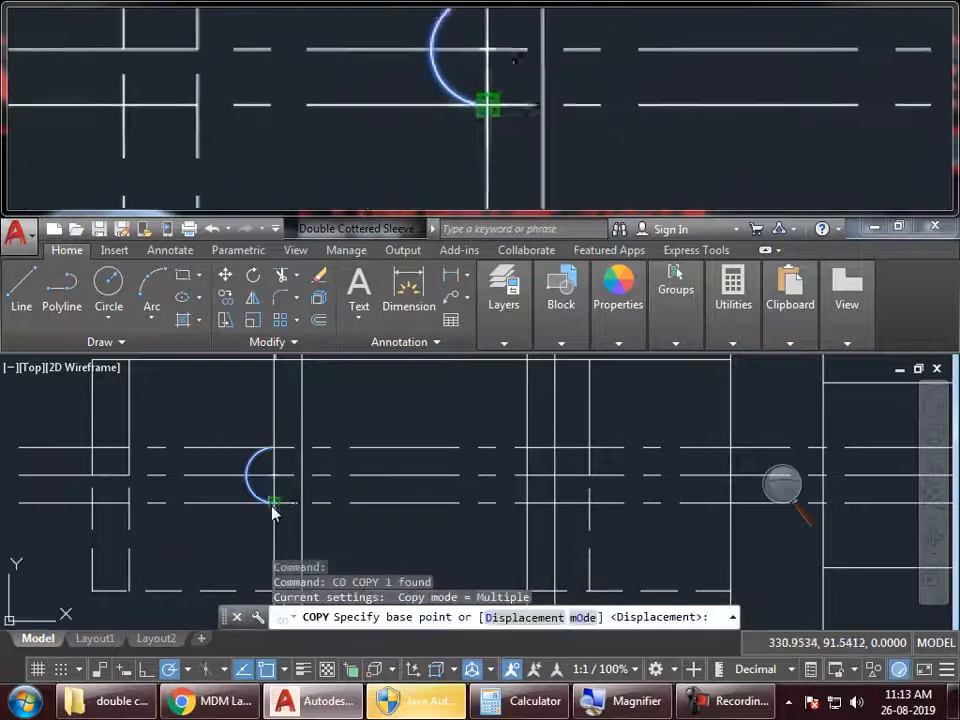
left_click(273, 503)
left_click(295, 505)
key("Return")
Step: Erase the two left vertical projection lines passing through the end arcs
left_click(330, 525)
left_click(257, 521)
type("e")
key("Return")
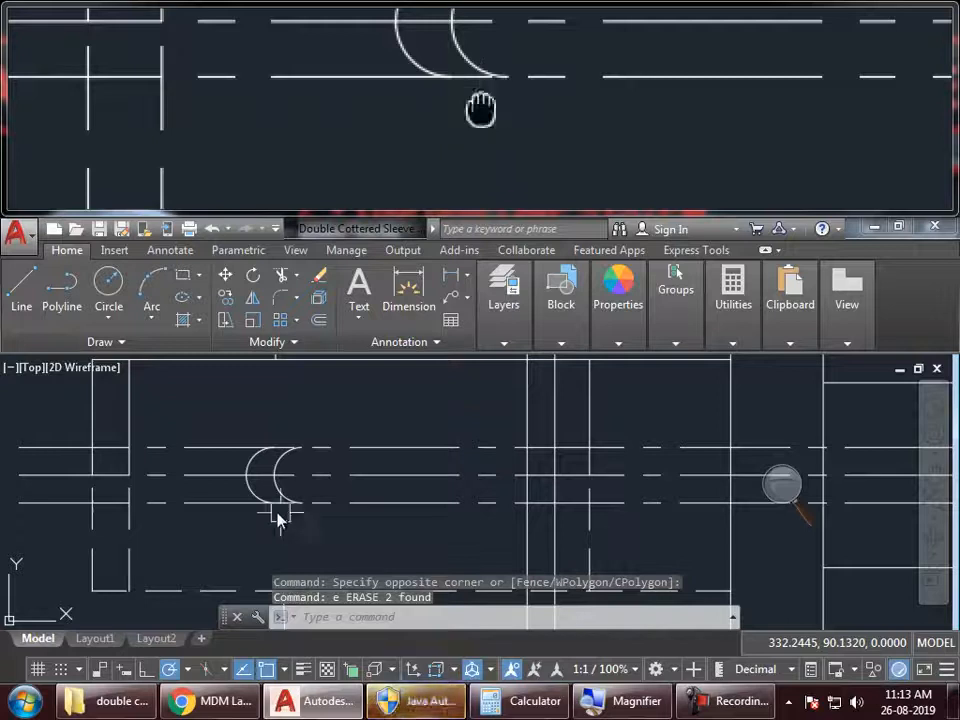
left_click(243, 484)
type("tr")
key("Return")
key("Return")
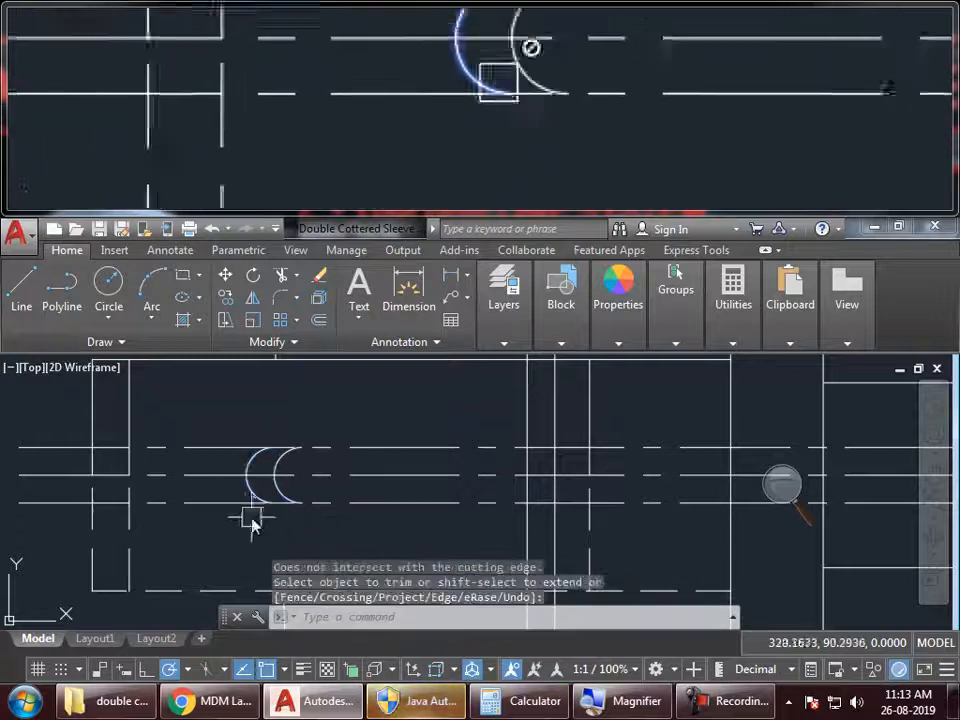
Step: Trim the two offset centre lines to the left of the slot's outer end arc
left_click(257, 492)
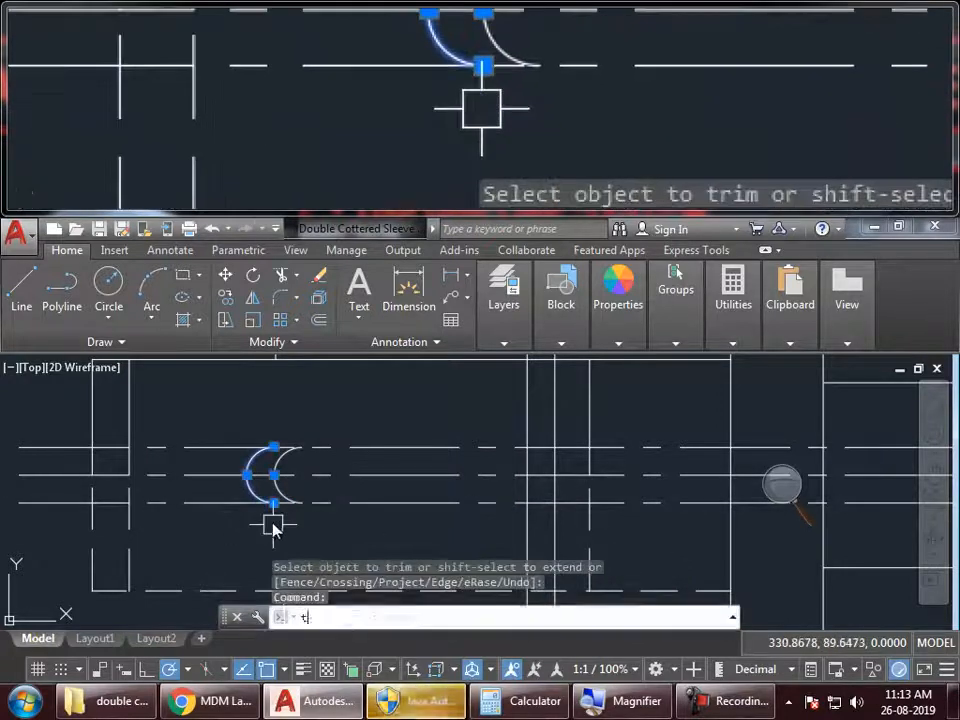
key("Return")
left_click(233, 510)
left_click(218, 449)
left_click(286, 450)
middle_click_drag(402, 493, 350, 505)
scroll(362, 518, "down", 2)
mouse_move(426, 538)
middle_mouse_down()
mouse_move(443, 572)
mouse_move(444, 472)
middle_mouse_up()
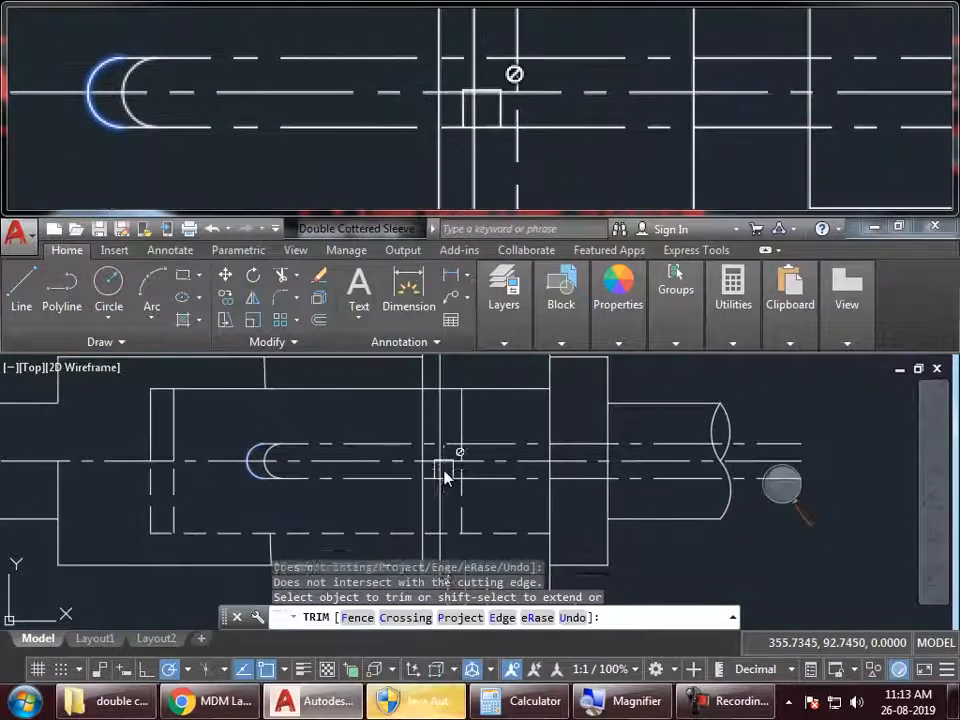
key("Return")
Step: Draw a 2.4-unit radius circle centred where the right projection line crosses the lower view's centre line
scroll(440, 460, "up", 2)
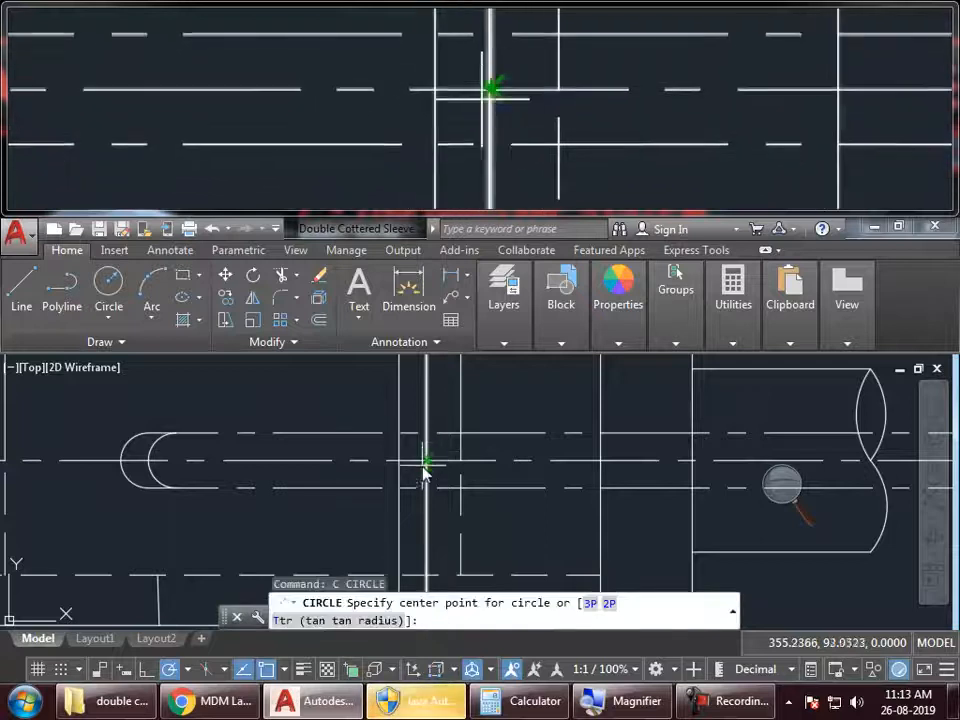
left_click(425, 463)
left_click(423, 490)
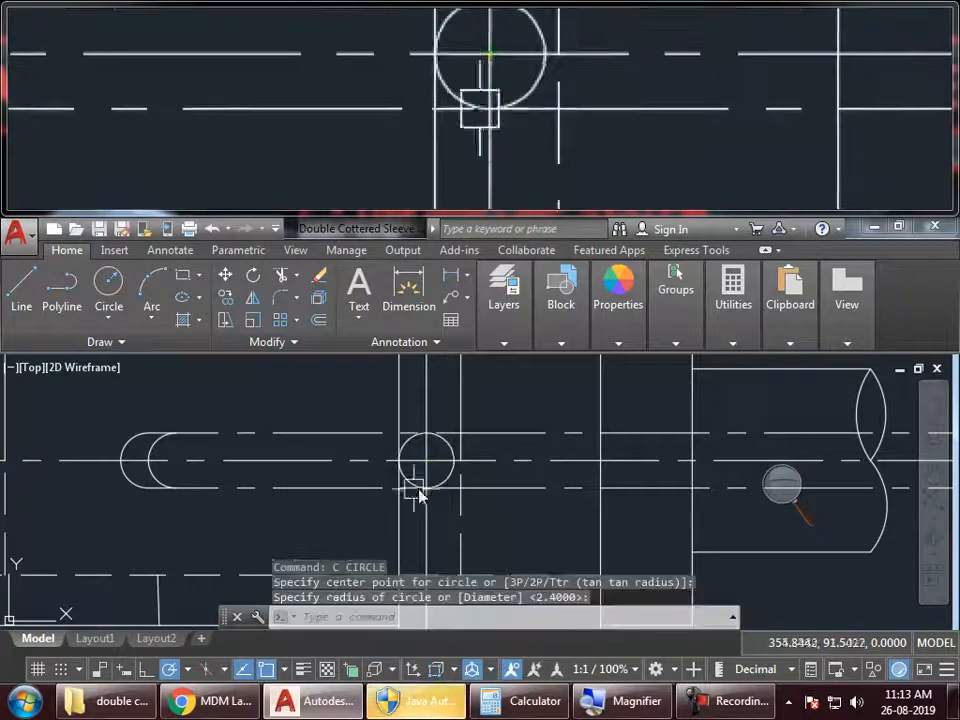
Step: Move the circle left by one radius so its right quadrant lies on the right projection line
left_click(447, 490)
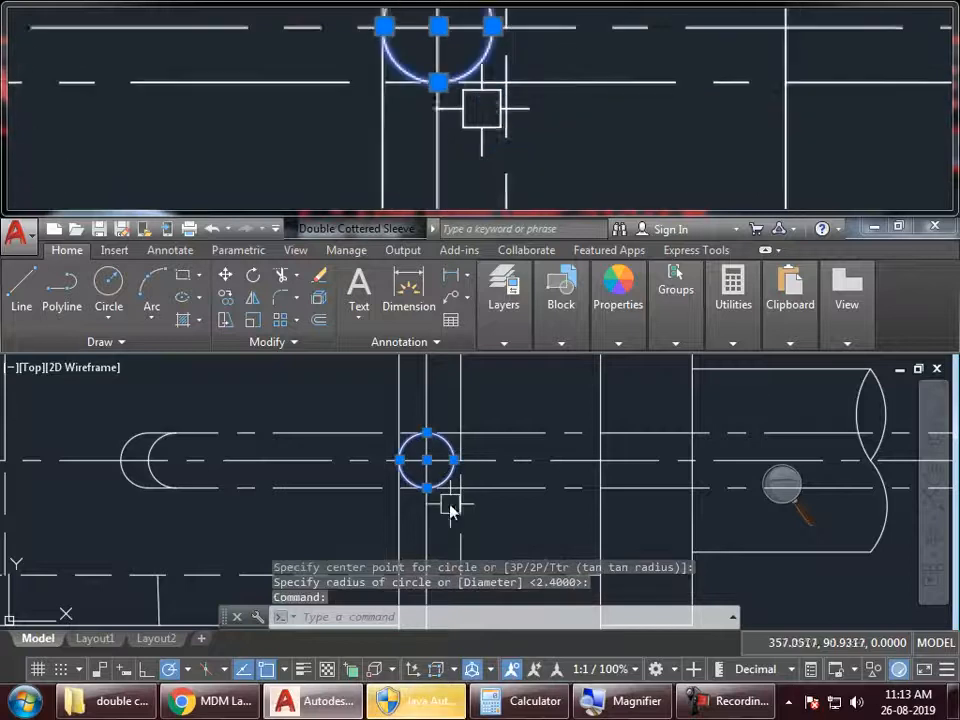
type("m")
key("Return")
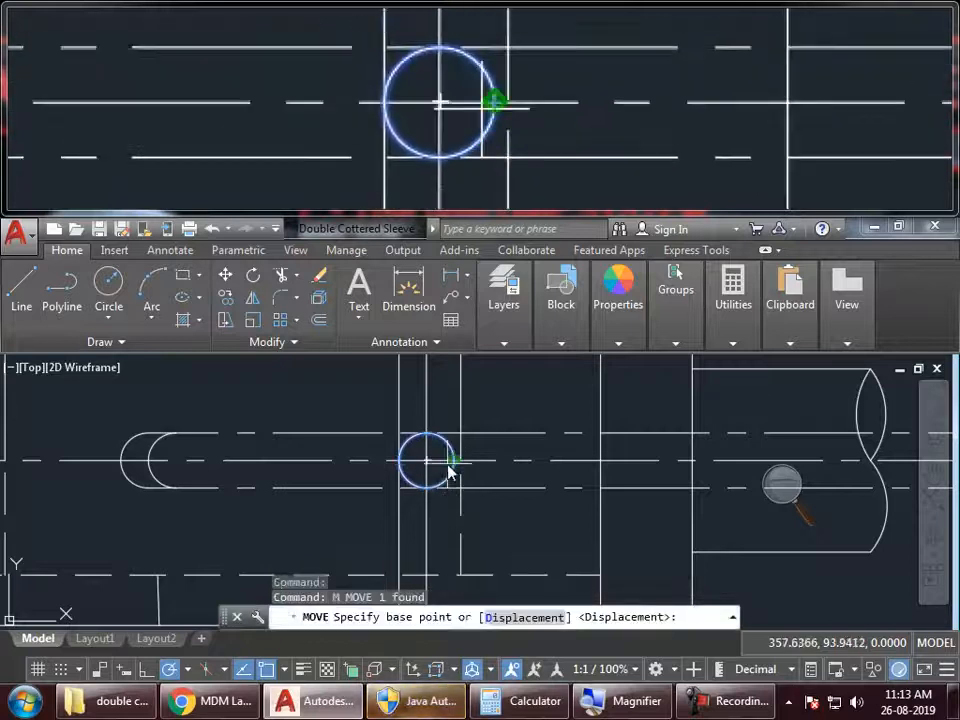
left_click(424, 465)
middle_click_drag(409, 511, 416, 531)
scroll(400, 499, "up", 2)
scroll(400, 507, "up", 2)
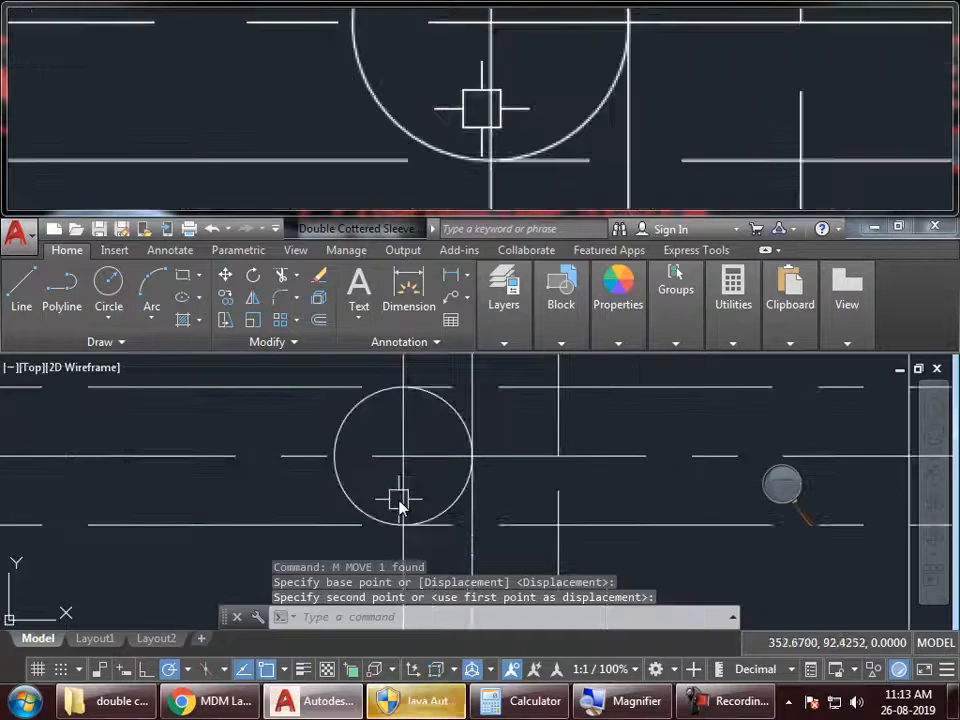
type("tr")
key("Return")
key("Return")
key("Escape")
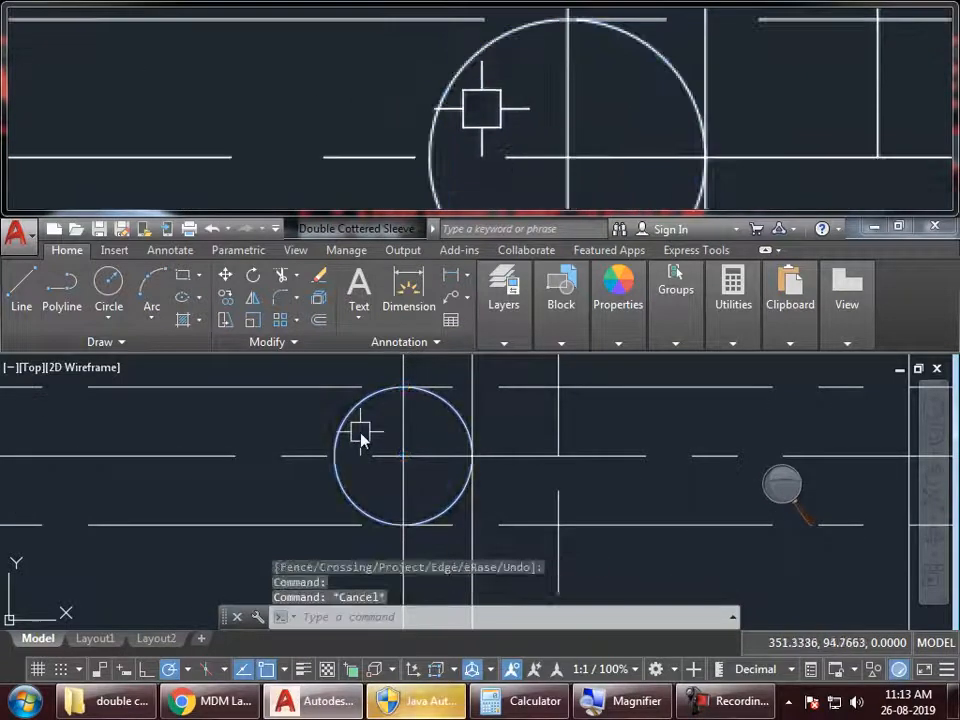
Step: Trim away the moved circle's left half to leave the cotter's rounded right end
type("tr")
key("Return")
key("Return")
left_click(348, 425)
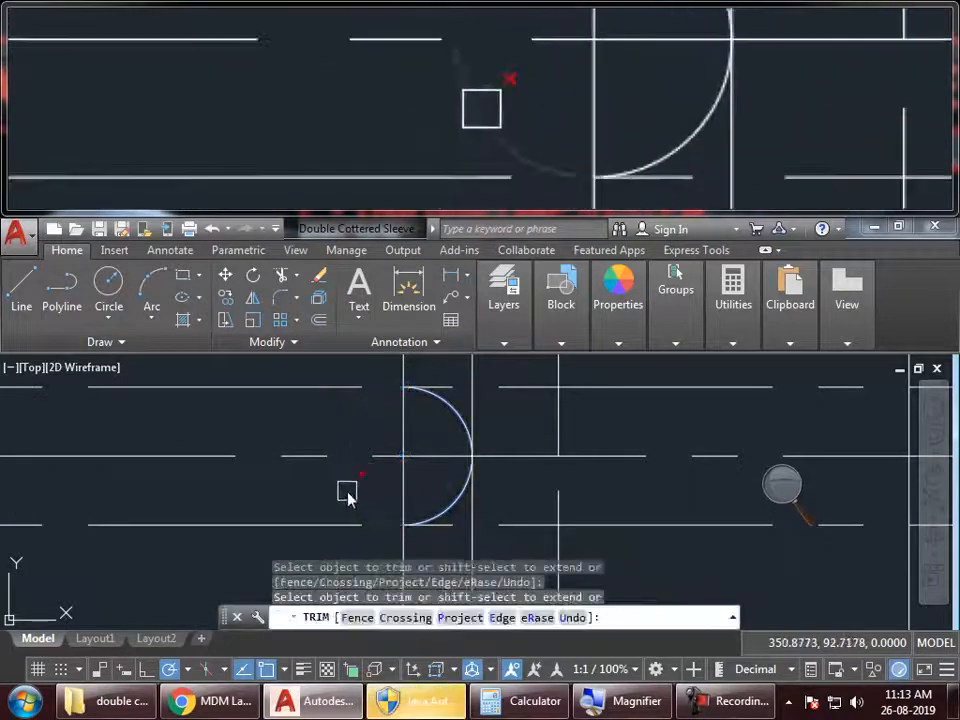
key("Return")
Step: Erase the socket collar's left vertical edge and the right projection line from the lower view
type("e")
key("Return")
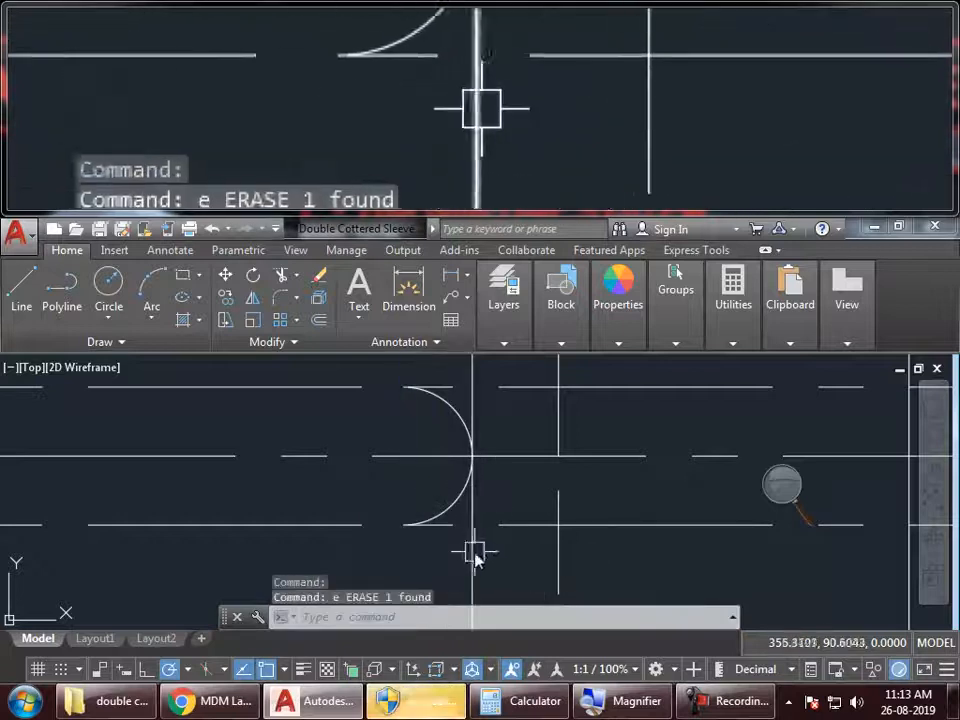
scroll(476, 560, "down", 6)
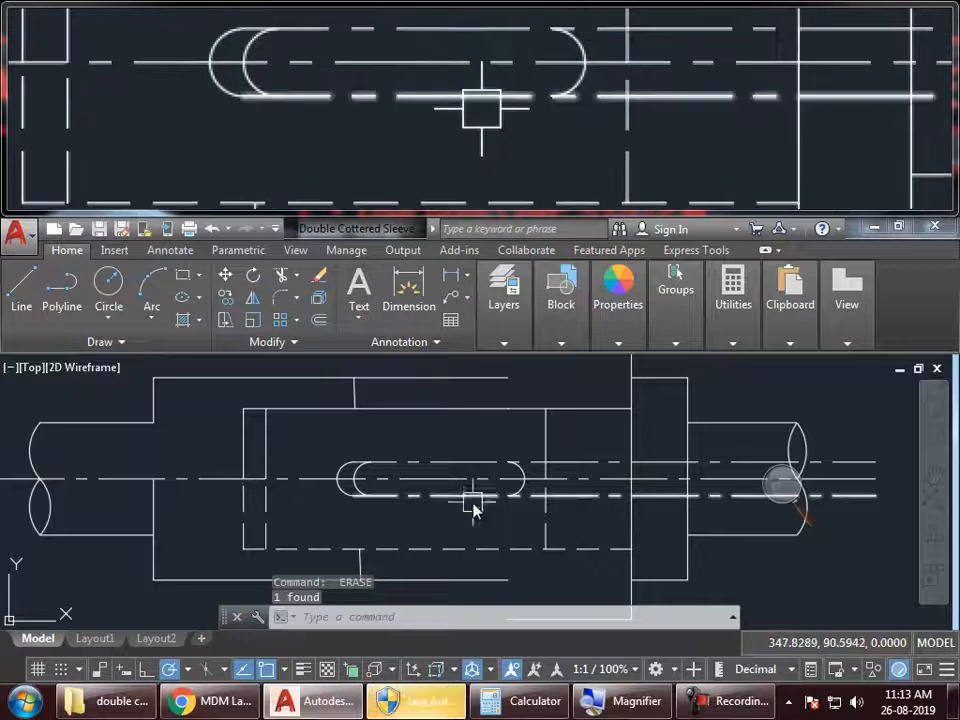
Step: Trim the two offset centre lines to the right of the cotter's right end arc
scroll(525, 470, "up", 2)
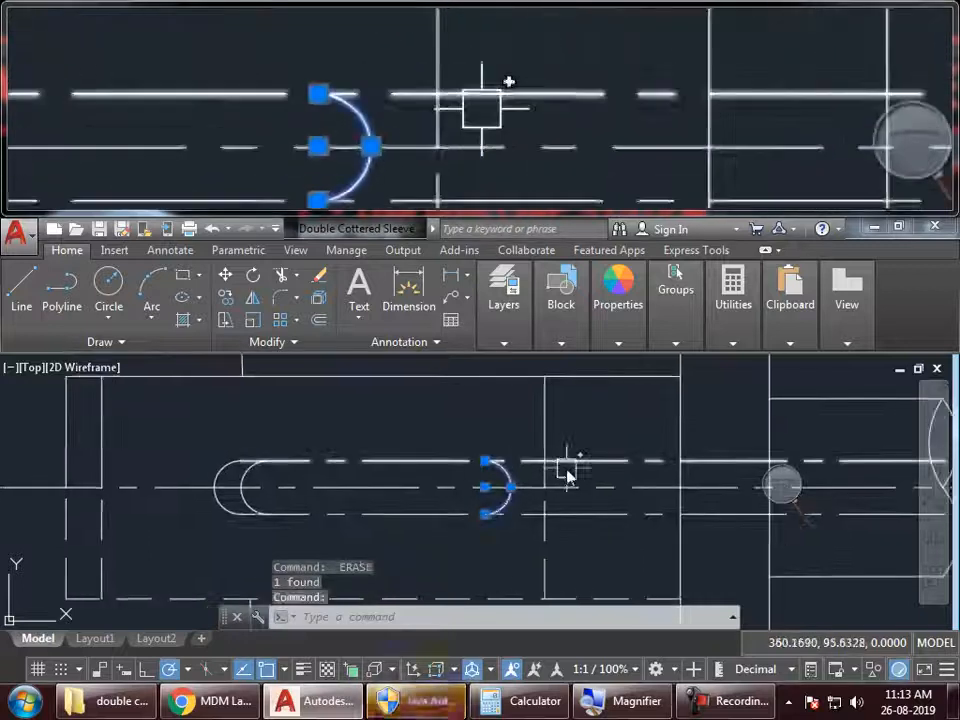
type("tr")
key("Return")
left_click(497, 477)
key("Return")
left_click(607, 462)
left_click(607, 516)
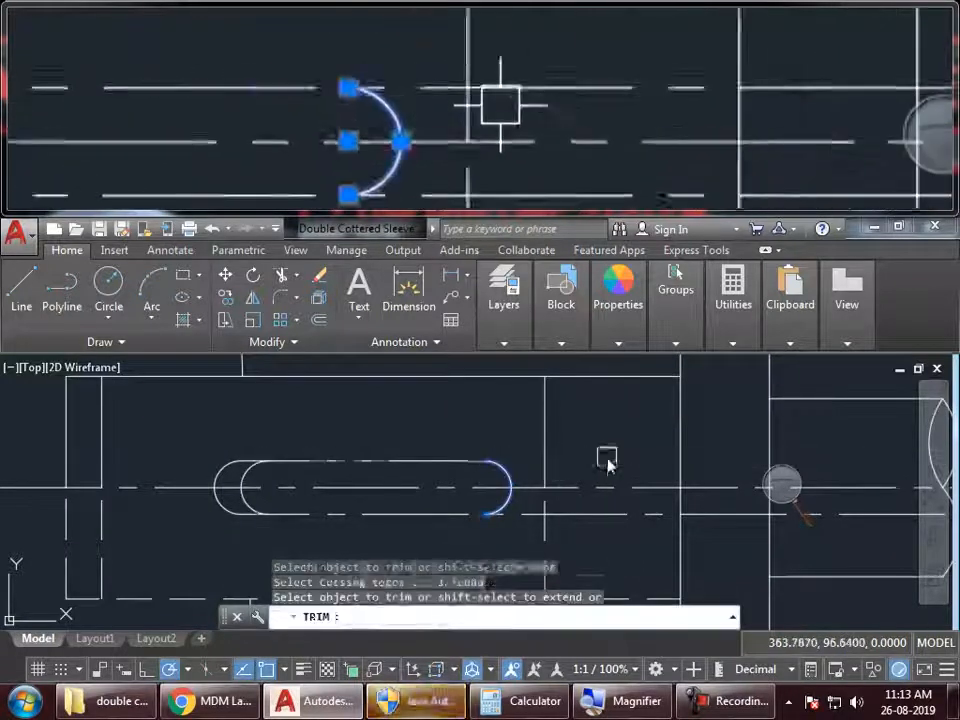
key("Return")
Step: Match the right end arc's properties onto the cotter's two long sides so they use its continuous linetype
type("m")
key("Return")
left_click(506, 507)
left_click(471, 515)
left_click(446, 460)
key("Return")
scroll(449, 466, "down", 5)
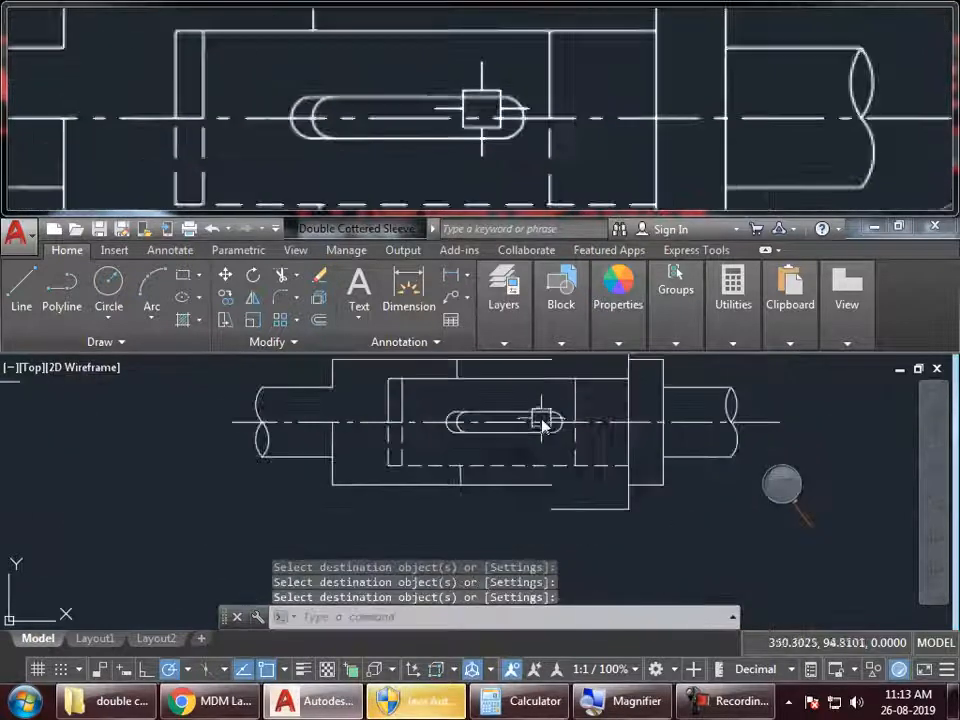
Step: Match the lower dashed edge's properties onto the spigot's end lines and upper horizontal edge inside the socket
middle_click_drag(559, 471, 551, 470)
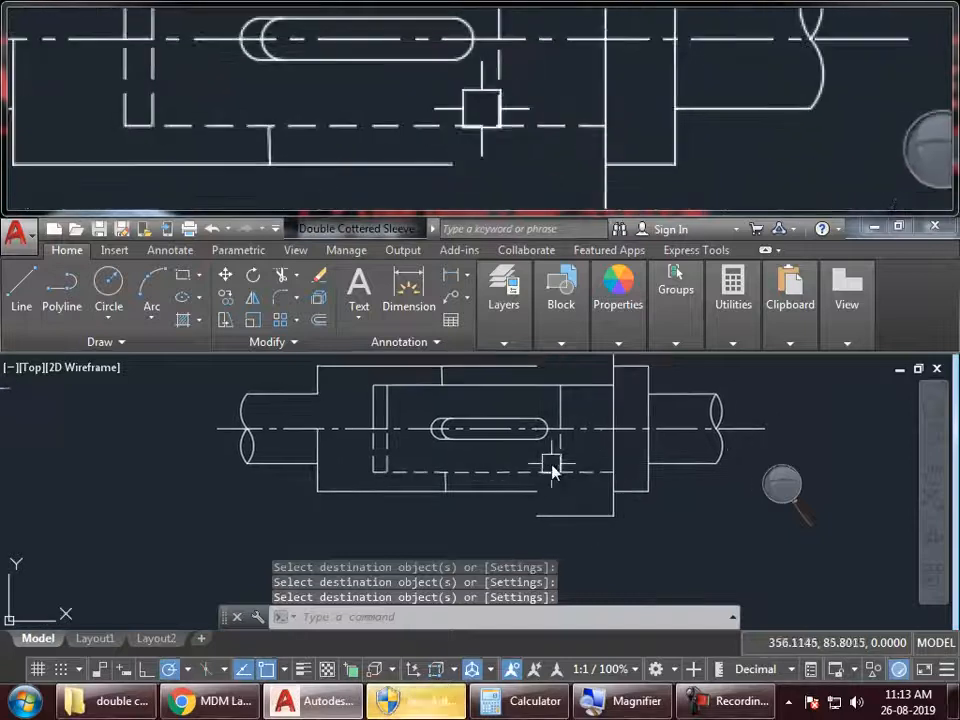
type("ma")
key("Return")
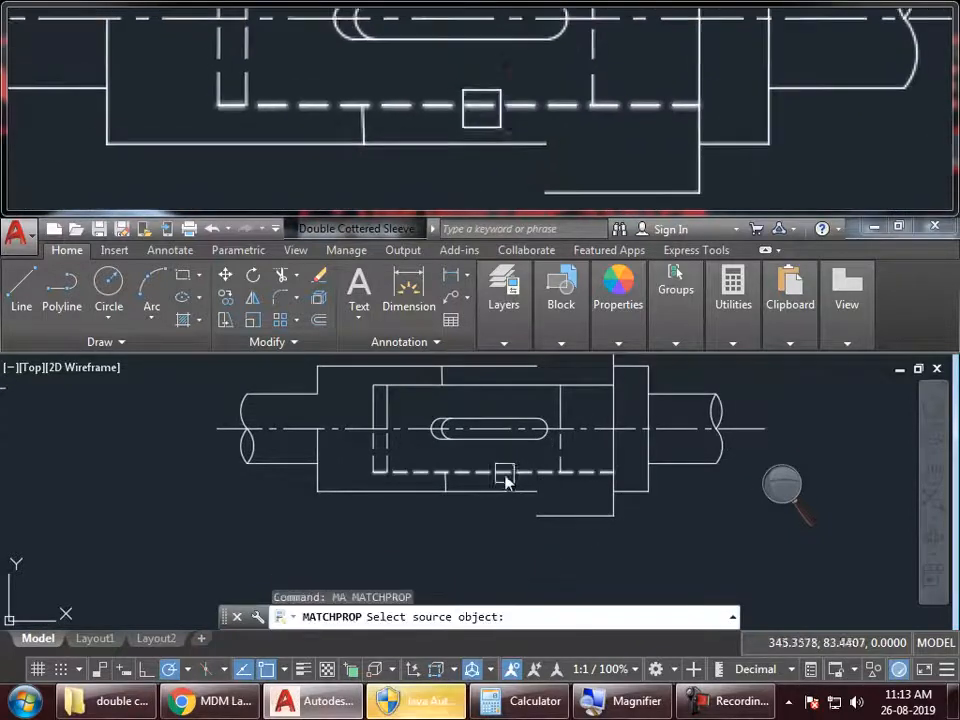
left_click(506, 481)
scroll(440, 485, "up", 3)
scroll(410, 495, "down", 3)
middle_click_drag(394, 457, 394, 476)
scroll(394, 459, "up", 2)
left_click(392, 449)
left_click(331, 403)
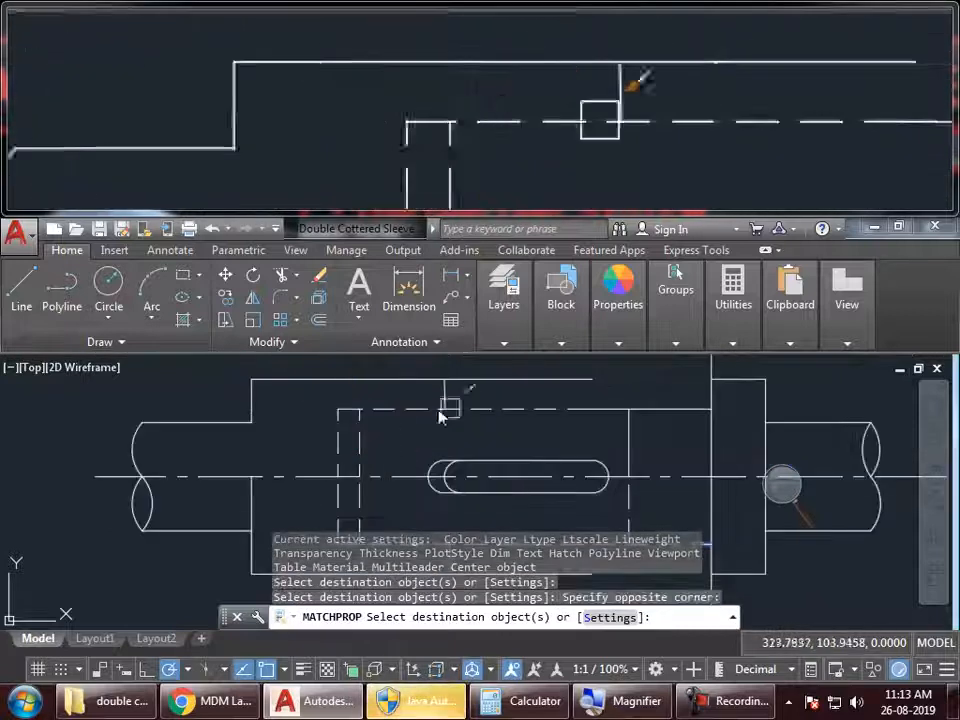
left_click(495, 395)
left_click(388, 433)
key("Return")
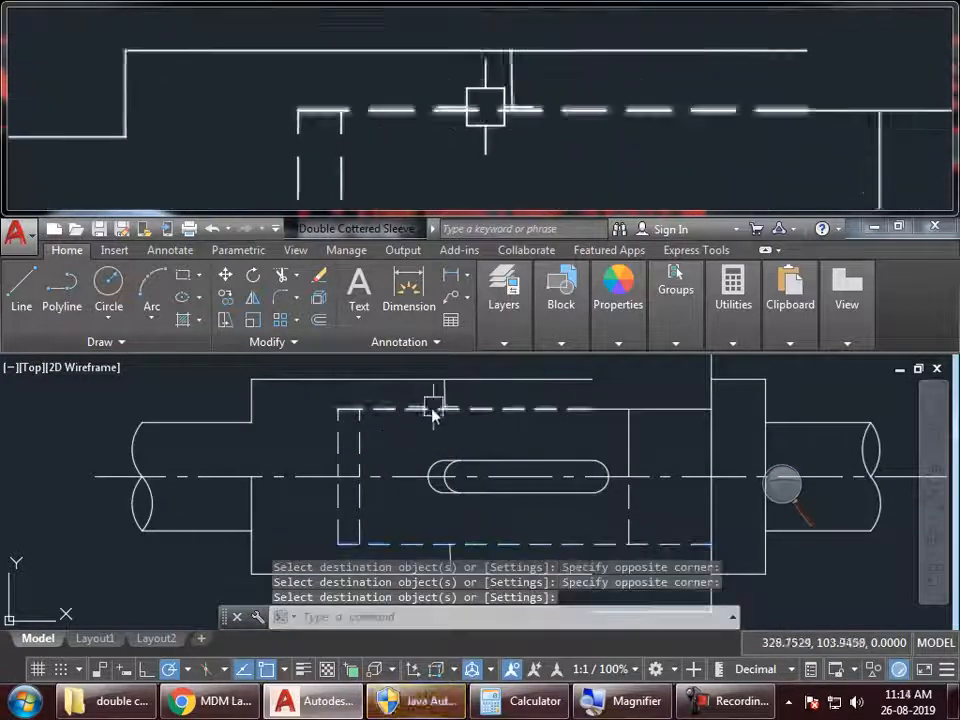
Step: Erase the short slanted slot-edge line between the upper dashed edge and the socket's top outline
type("e")
key("Return")
middle_click_drag(458, 526, 428, 460)
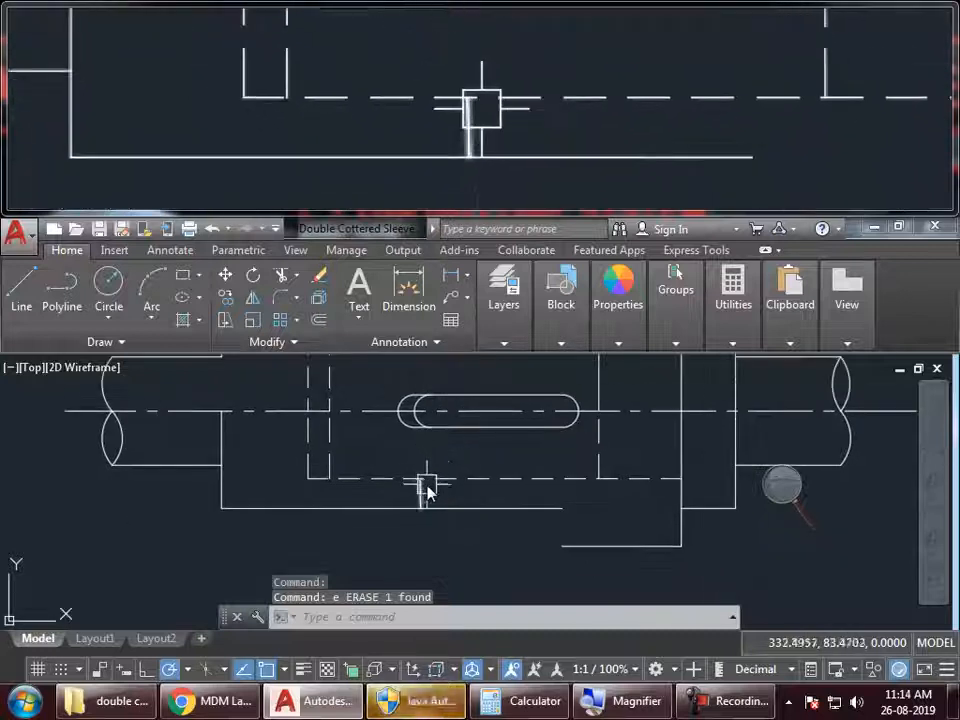
Step: Erase the short slanted line below the lower dashed edge and close the socket collar's left side with a vertical line
scroll(545, 525, "down", 2)
middle_click_drag(525, 546, 561, 570)
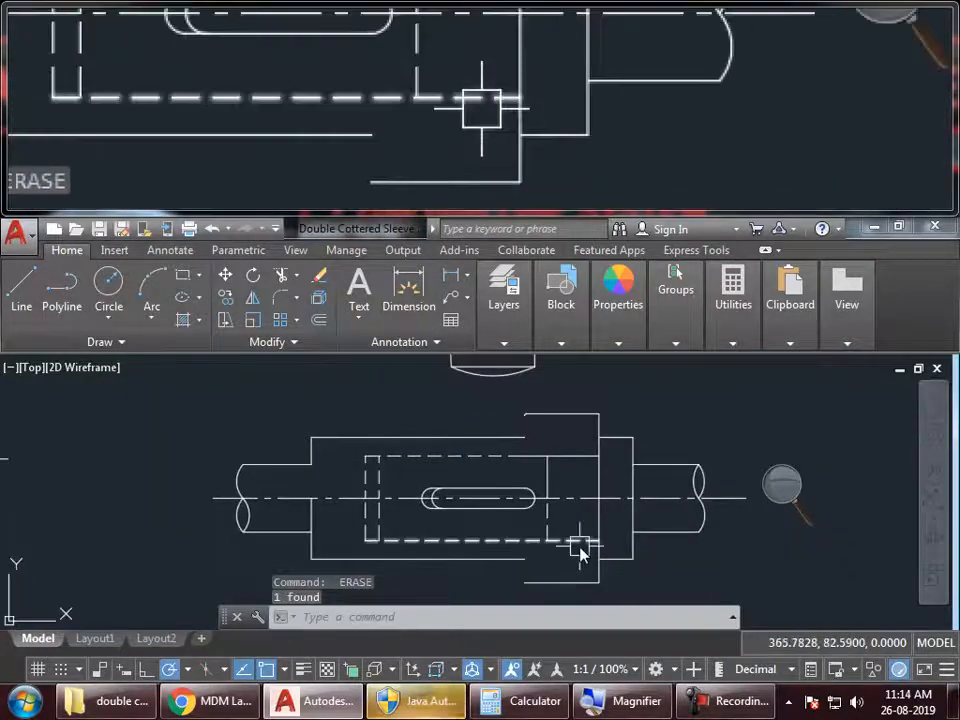
key("Return")
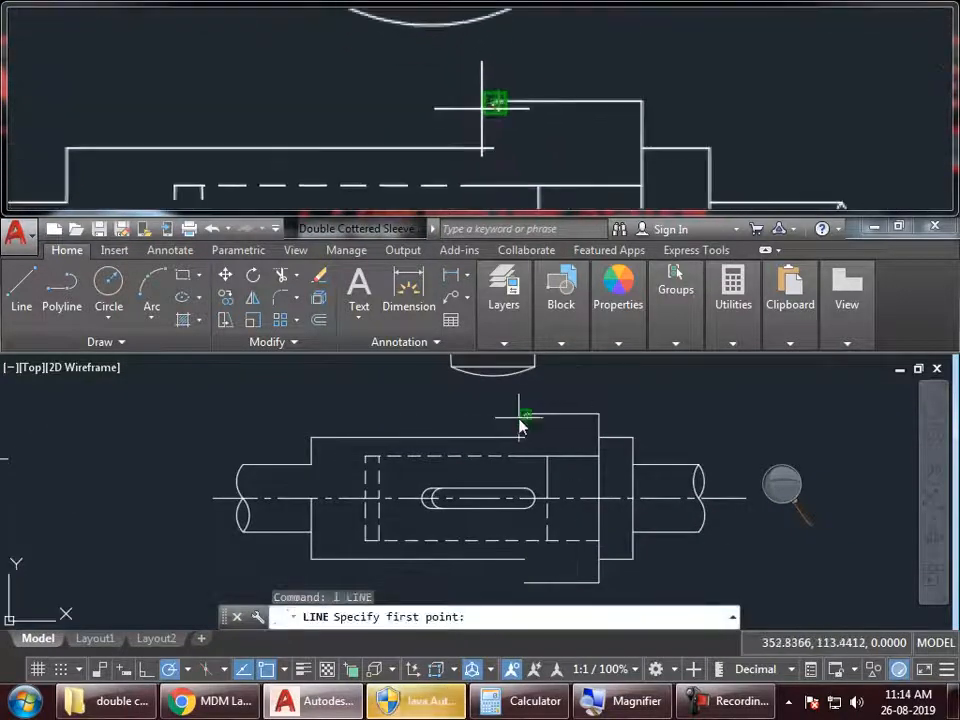
left_click(525, 582)
key("Return")
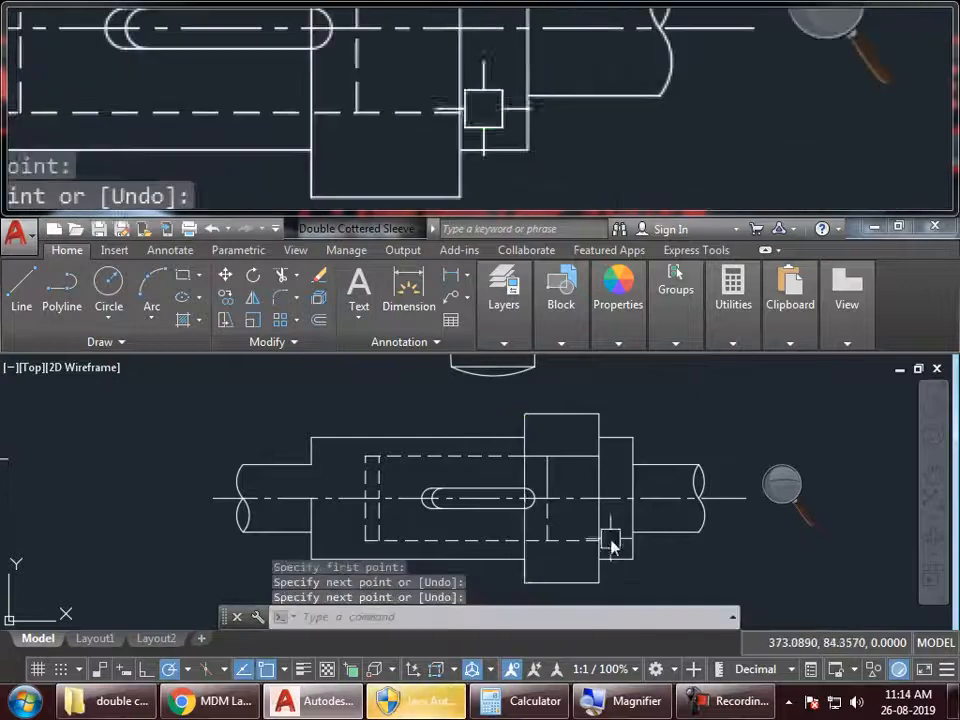
Step: Trim the socket collar's left edge inside the cotter outline and erase the partly dashed vertical line inside the collar
middle_click_drag(611, 546, 583, 536)
scroll(505, 480, "up", 3)
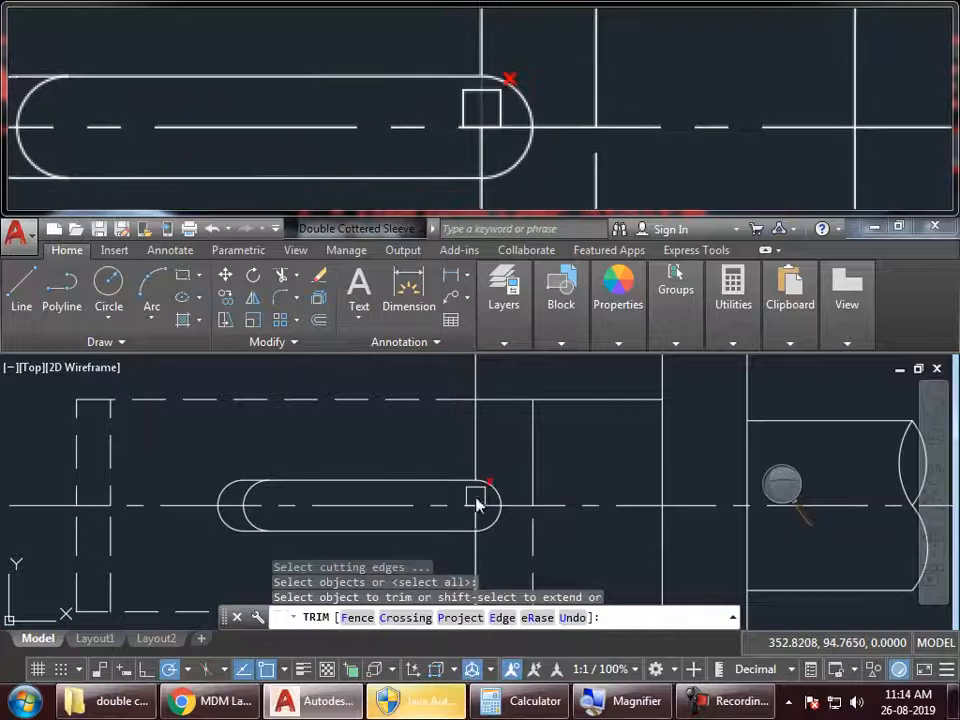
left_click(470, 510)
scroll(531, 506, "down", 4)
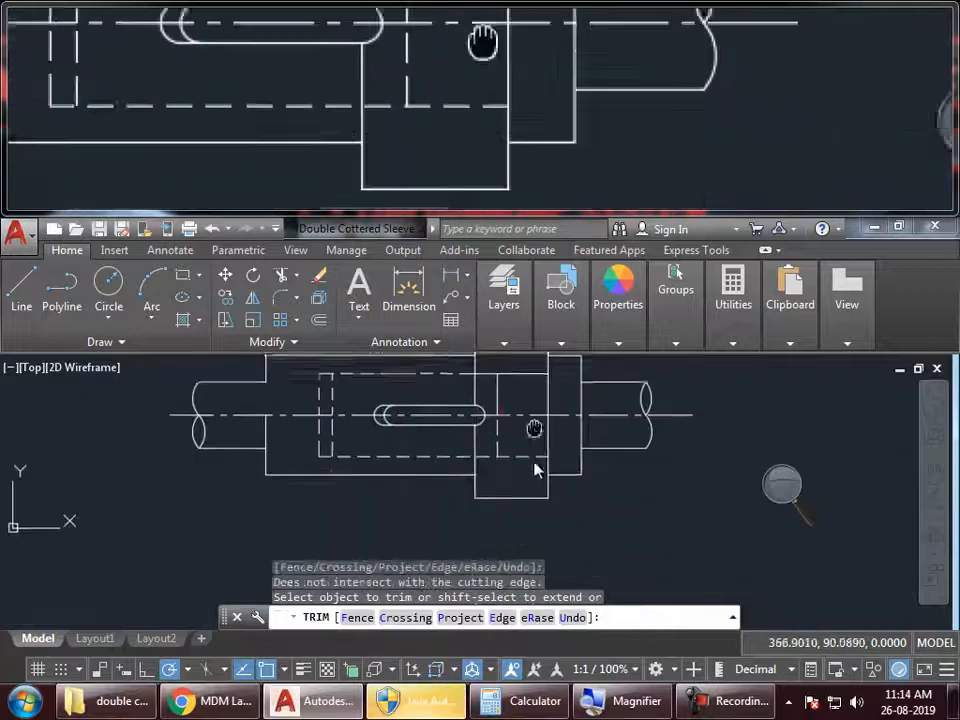
key("Return")
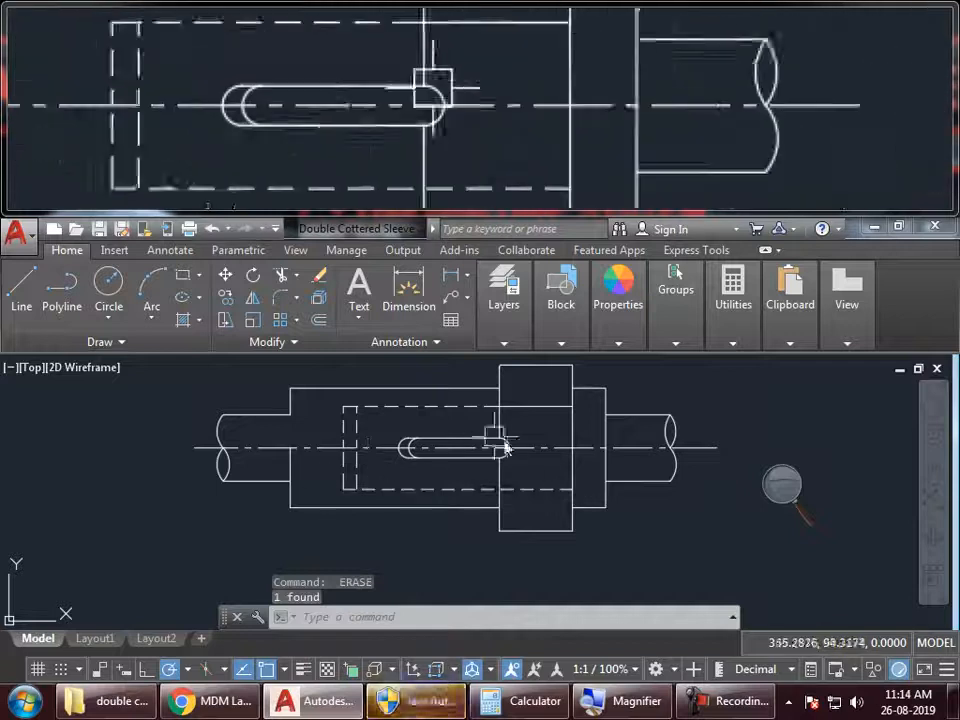
Step: Match the upper dashed edge's properties onto the continuous segment of that edge inside the socket collar
type("ma")
key("Return")
left_click(460, 407)
left_click(524, 404)
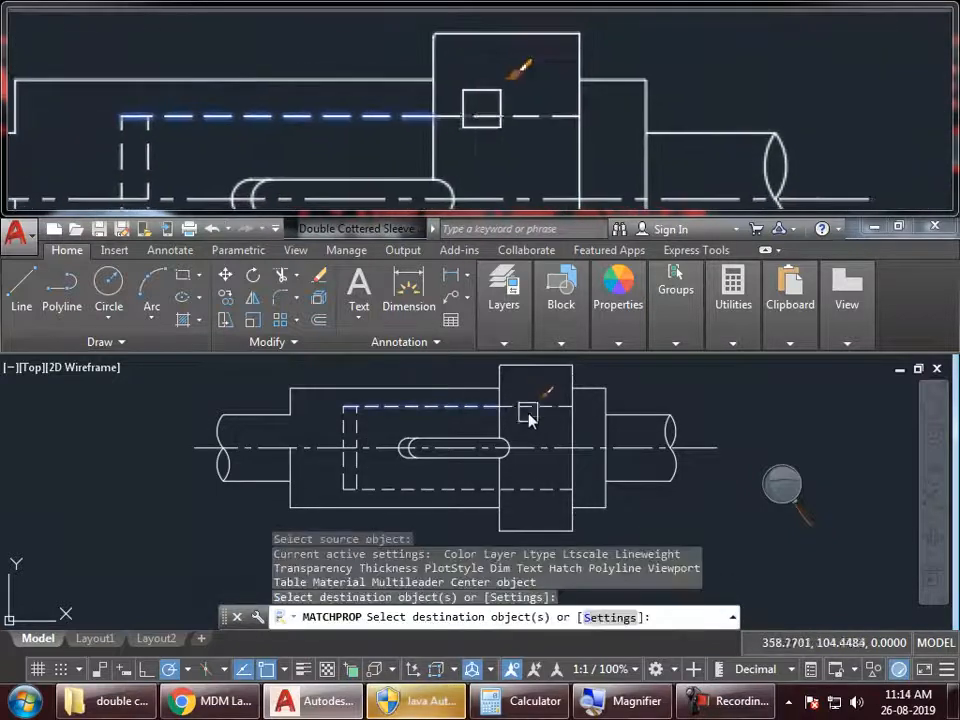
key("Return")
Step: Extend the socket's left end line across the gap above the centre line, between the two existing vertical segments
mouse_move(690, 489)
middle_mouse_down()
mouse_move(750, 463)
mouse_move(729, 481)
middle_mouse_up()
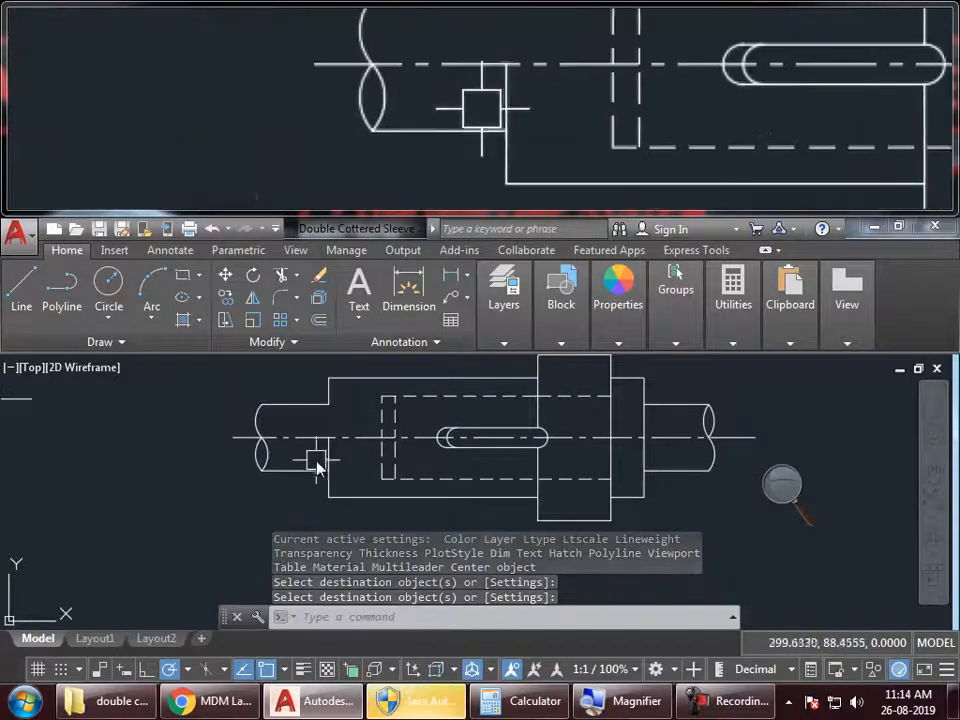
type("ex")
key("Return")
key("Return")
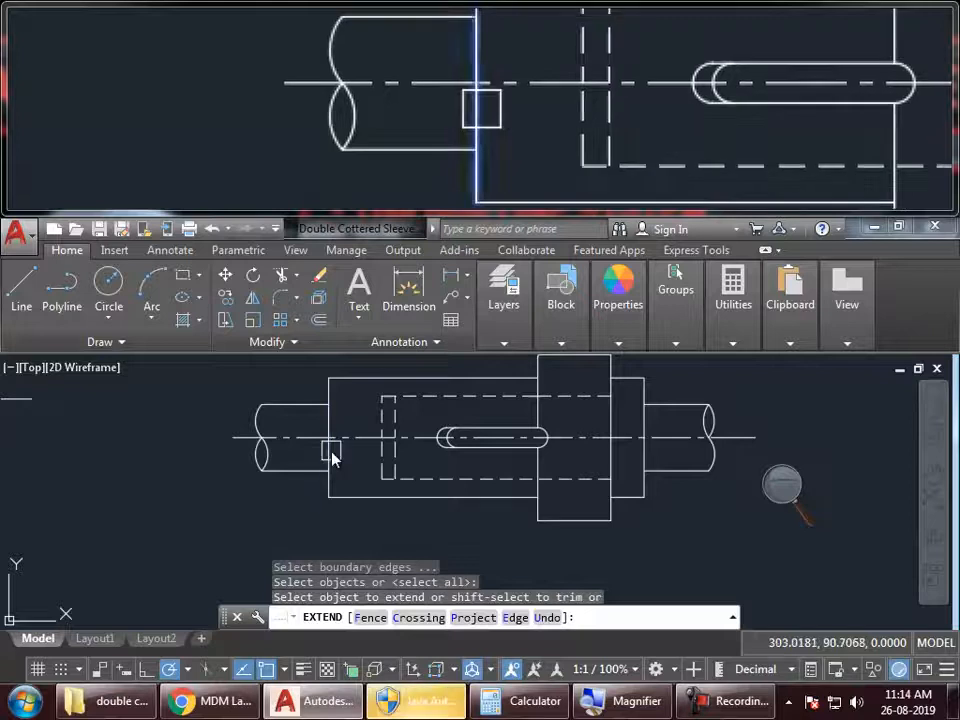
left_click(376, 490)
left_click(379, 488)
key("Return")
Step: Fillet the socket's upper-left corner in the top view with a radius of 1
mouse_move(732, 518)
middle_mouse_down()
mouse_move(692, 537)
mouse_move(681, 589)
middle_mouse_up()
scroll(705, 537, "down", 2)
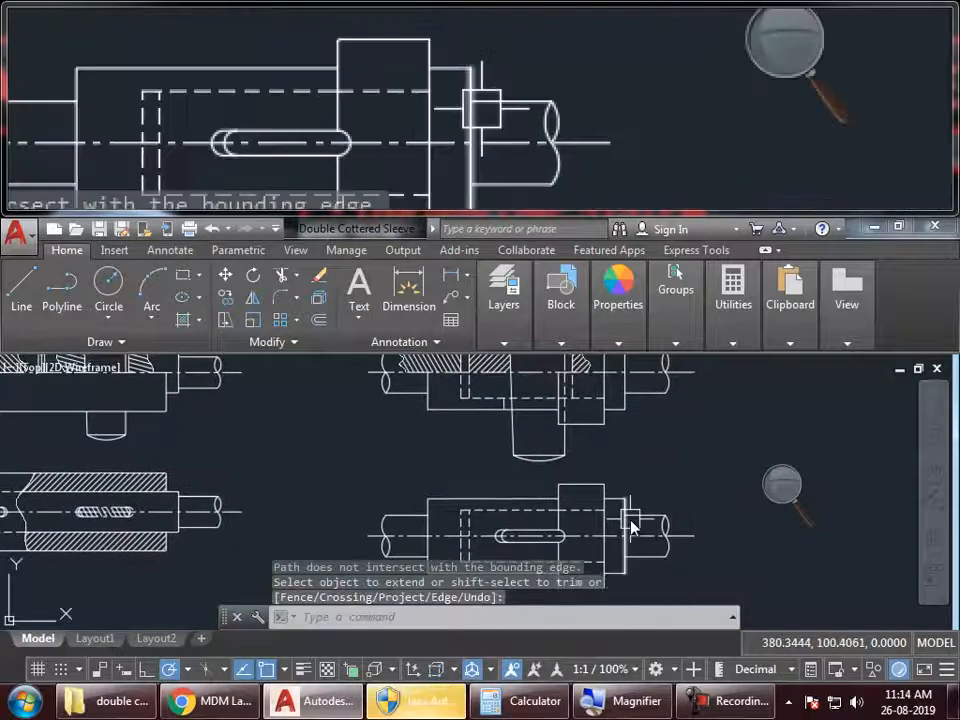
middle_click_drag(643, 531, 628, 500)
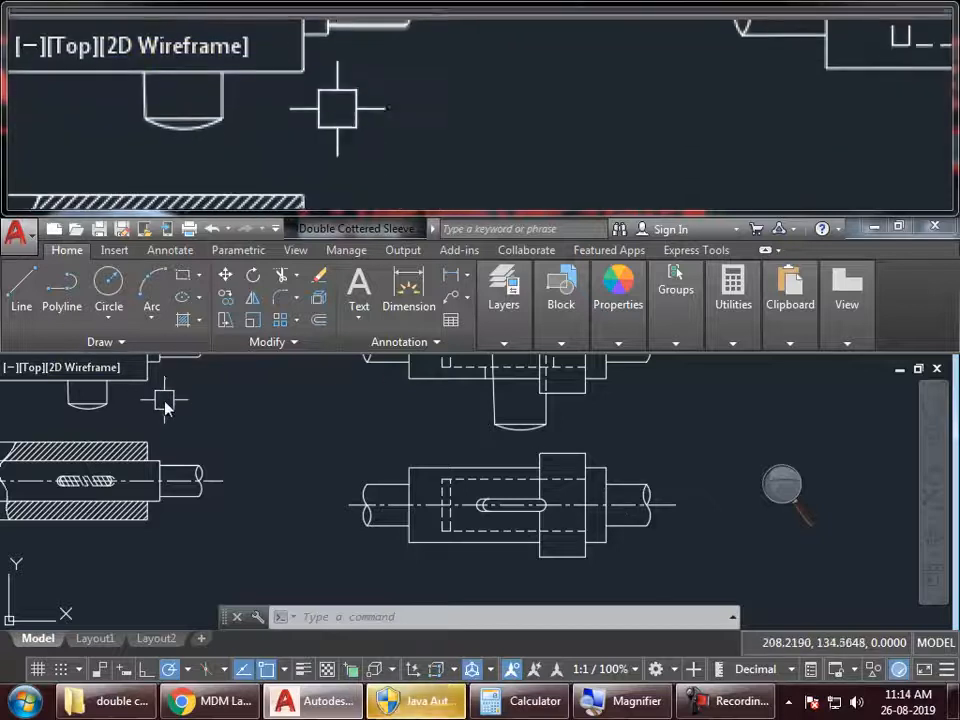
type("f")
key("Return")
key("Return")
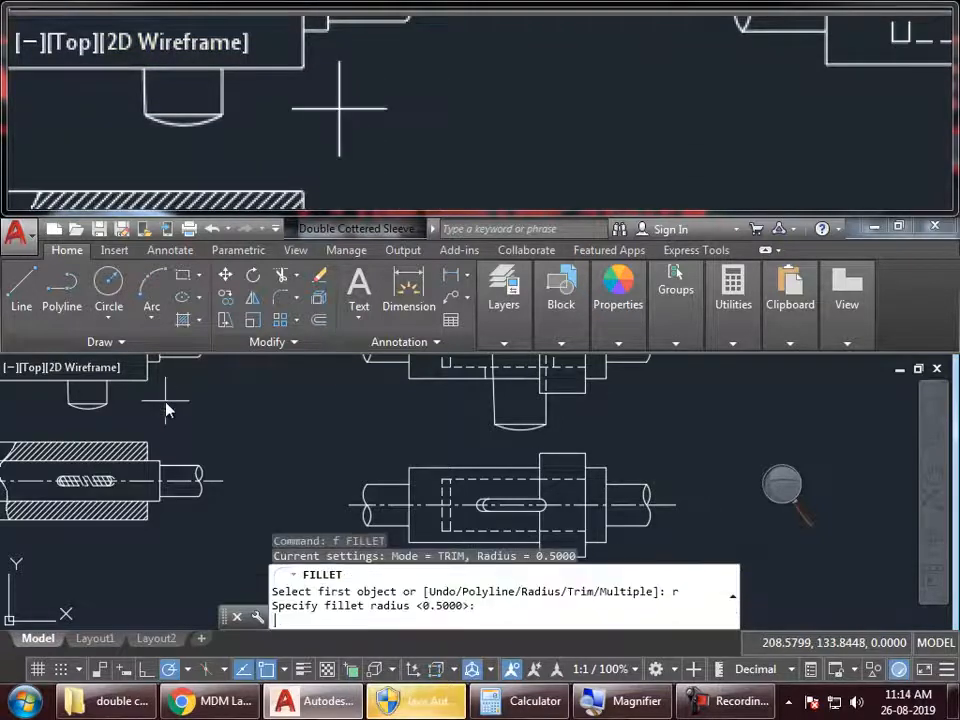
type("1")
key("Return")
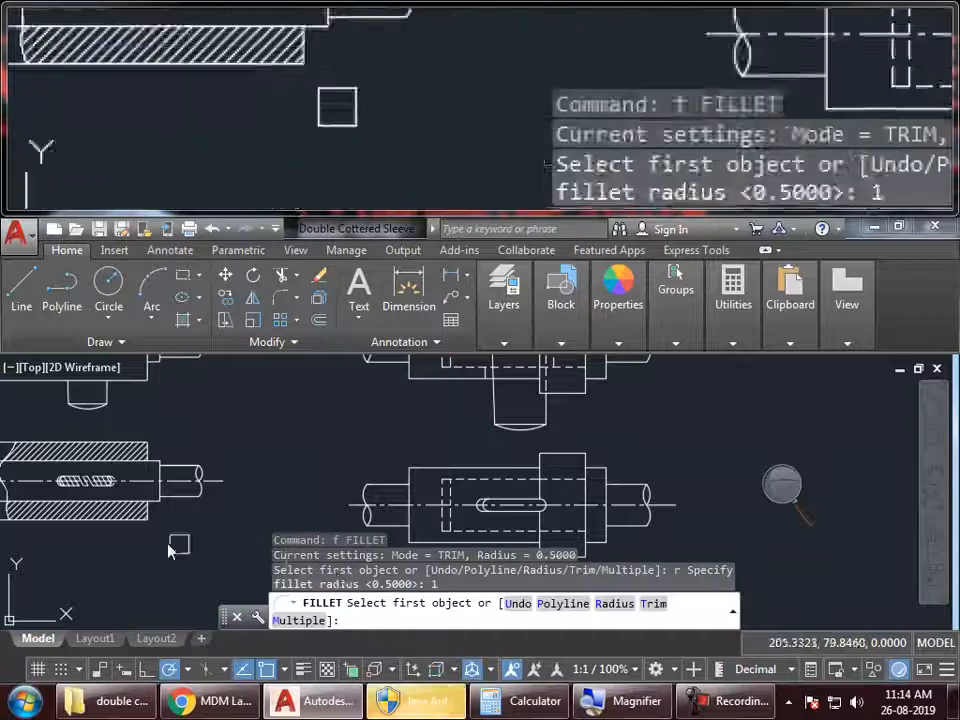
scroll(405, 490, "up", 4)
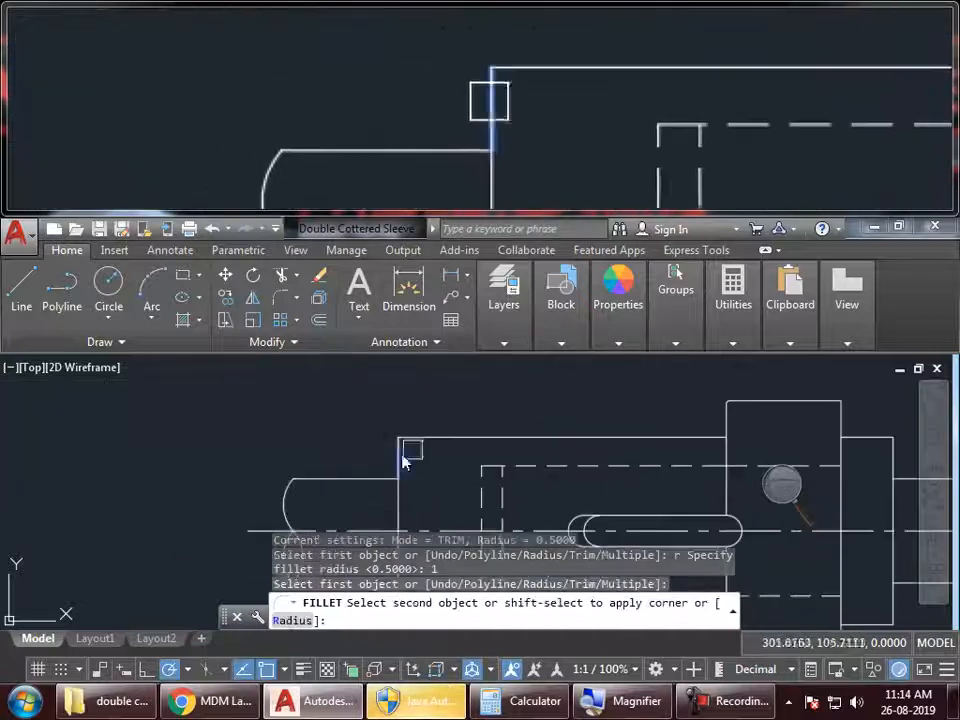
left_click(426, 446)
Step: Fillet both upper corners of the socket collar with the same radius of 1
key("Return")
left_click(727, 421)
left_click(748, 401)
key("Return")
left_click(797, 401)
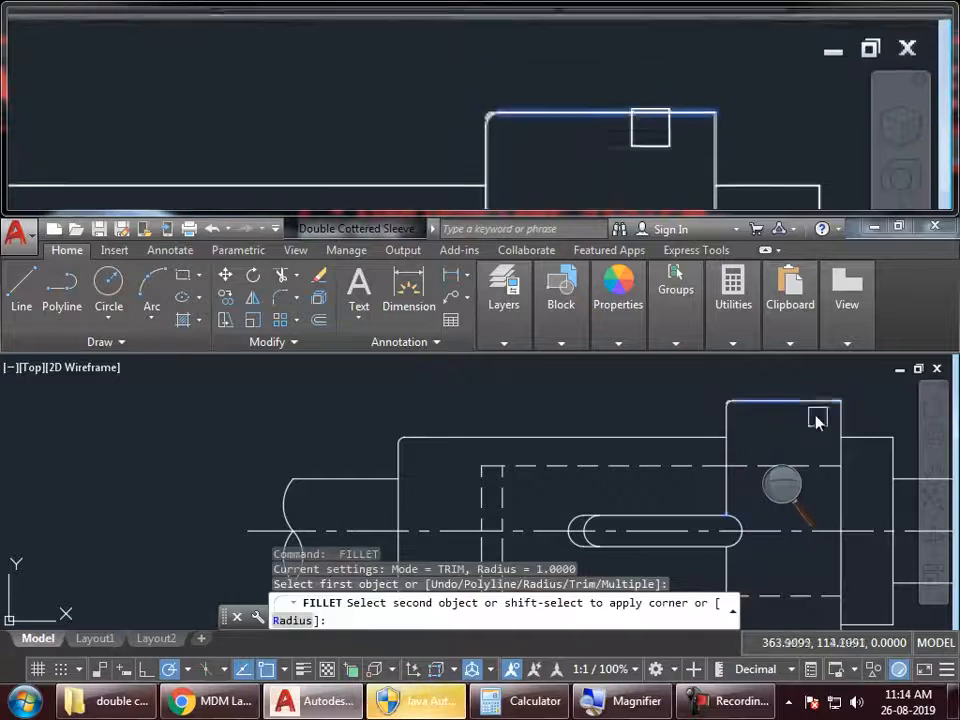
left_click(839, 446)
Step: Fillet the upper and lower outer corners of the spigot collar beside the right shaft with radius 1
key("Return")
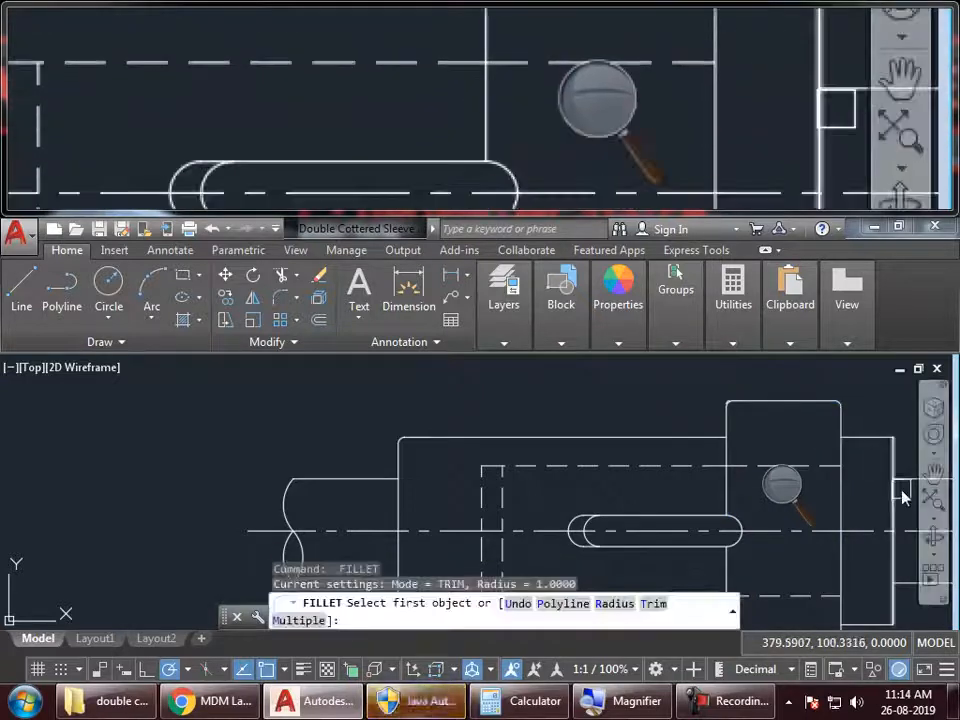
left_click(893, 498)
left_click(858, 437)
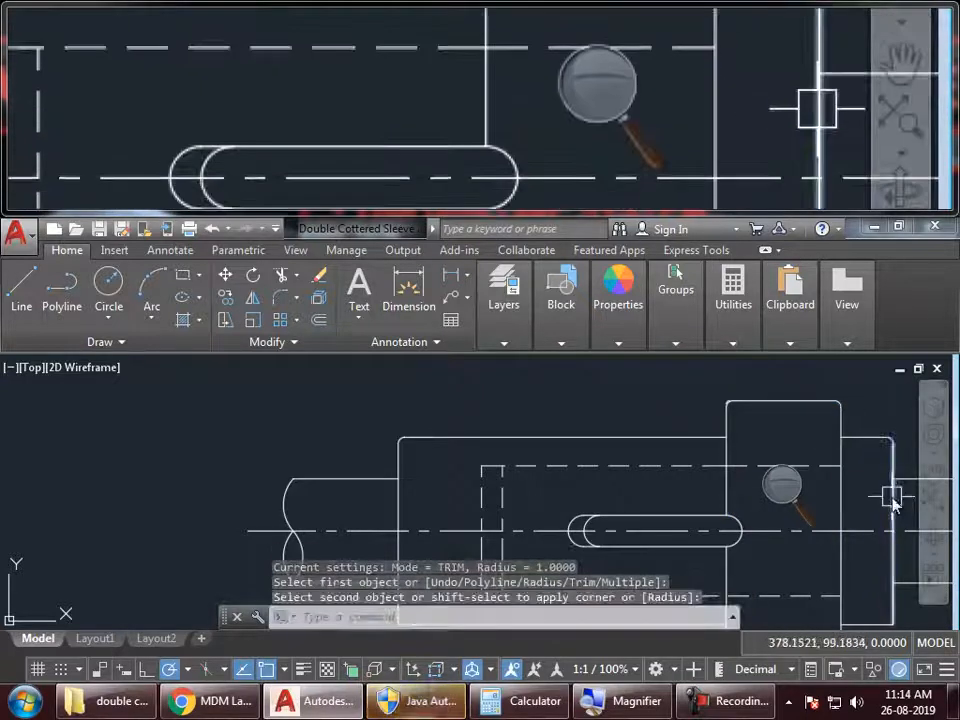
middle_click_drag(882, 496, 763, 429)
key("Return")
left_click(772, 528)
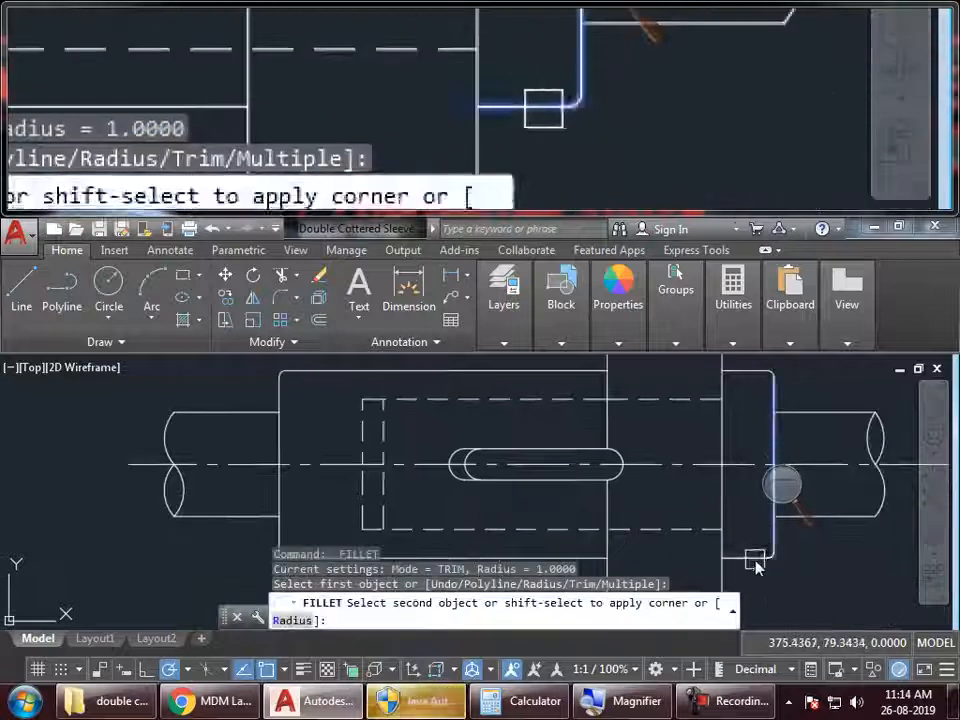
left_click(752, 557)
Step: Fillet both lower corners of the socket collar with radius 1
middle_click_drag(693, 550, 744, 461)
key("Return")
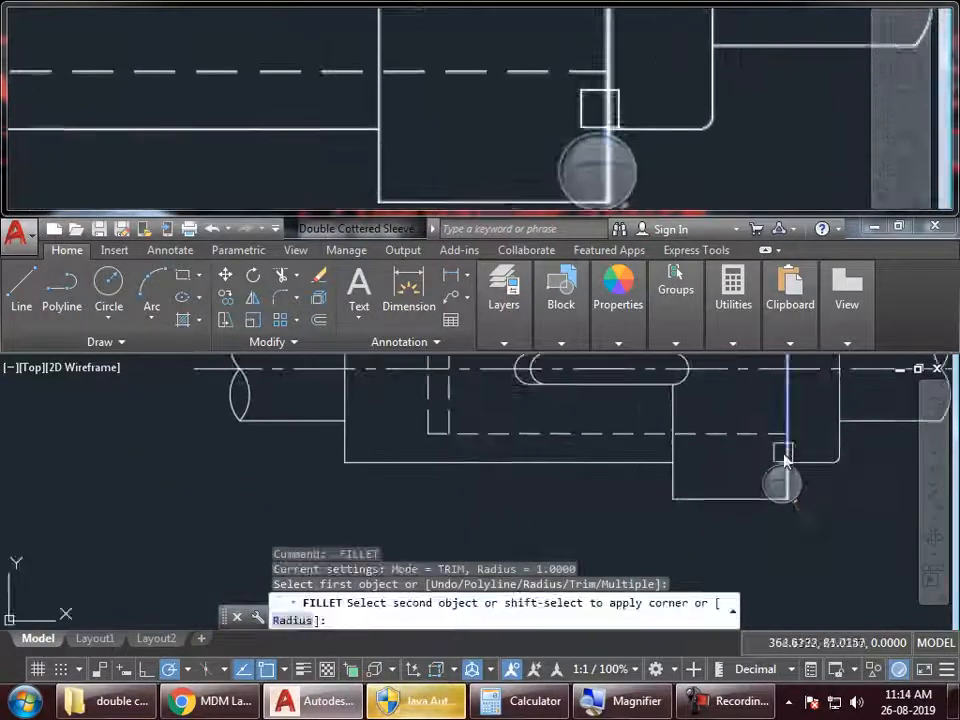
left_click(785, 455)
left_click(728, 498)
key("Return")
left_click(710, 499)
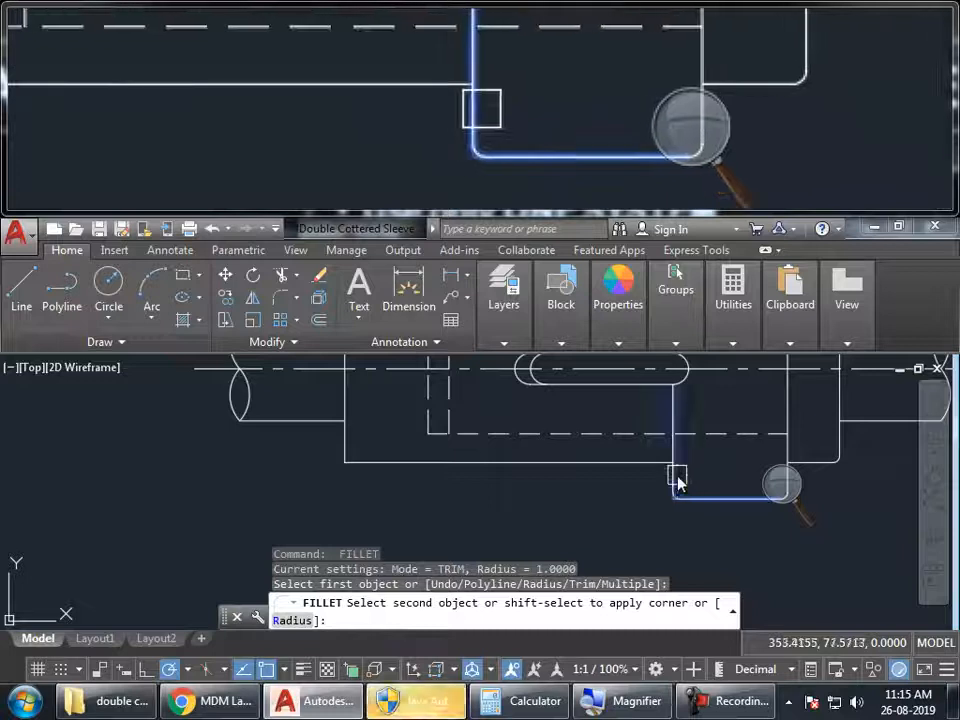
left_click(678, 484)
Step: Fillet the socket's lower-left corner between its bottom edge and left end line with radius 1
middle_click_drag(383, 491, 433, 521)
key("Return")
left_click(430, 490)
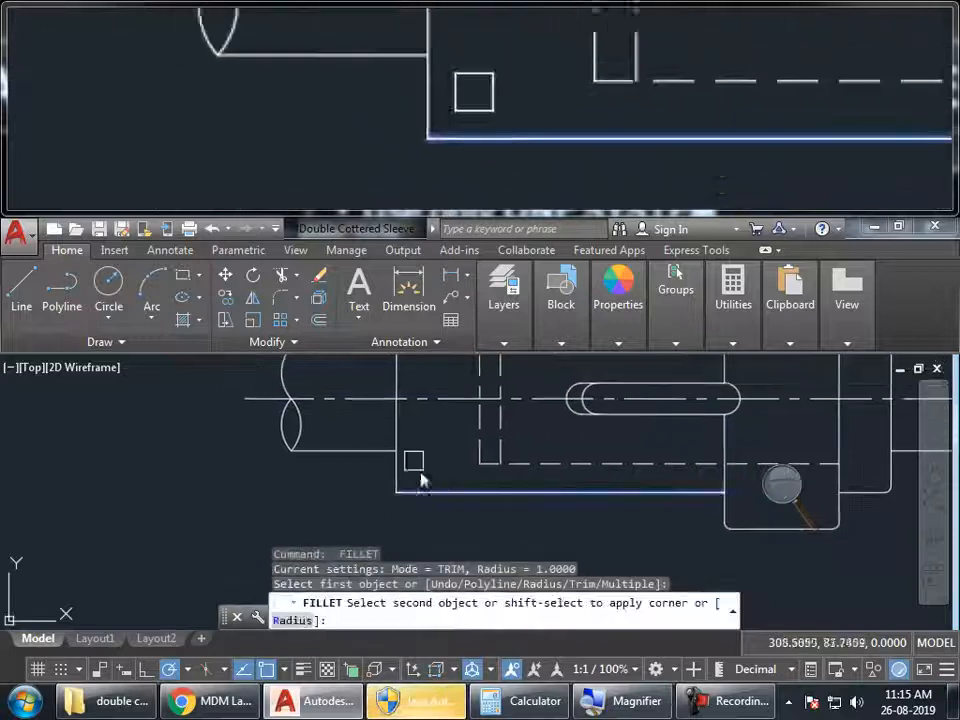
left_click(398, 435)
middle_click_drag(524, 512, 455, 536)
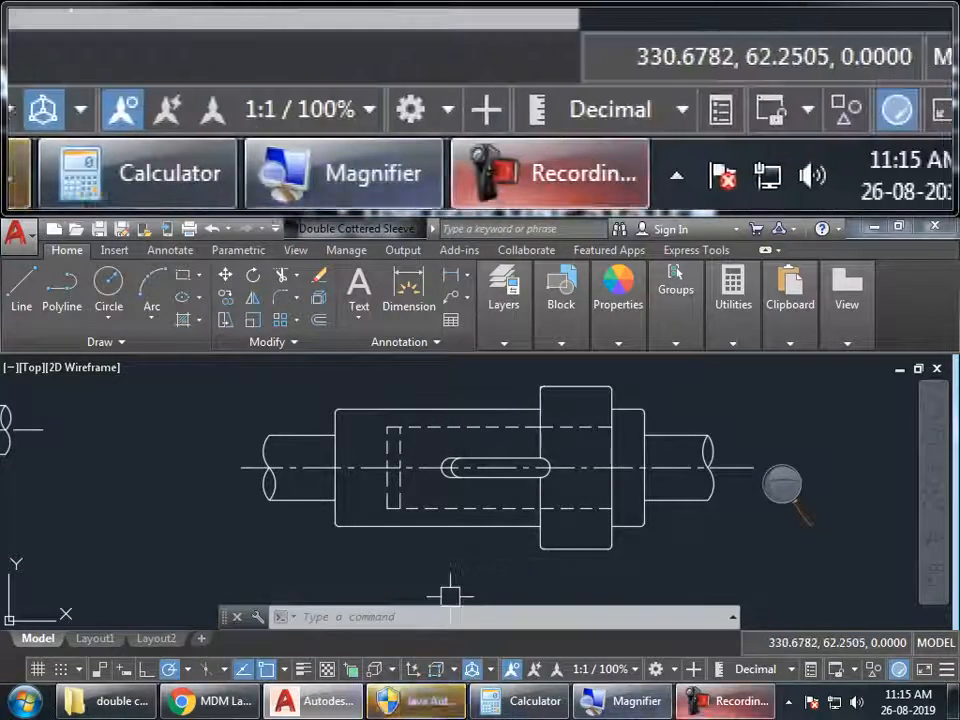
left_click(722, 704)
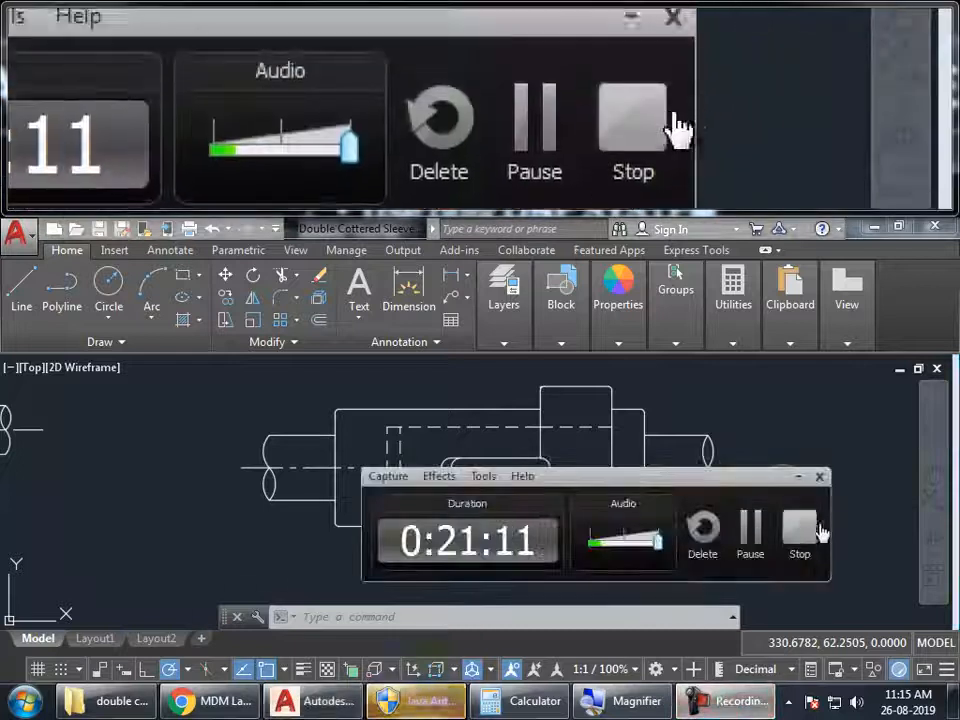